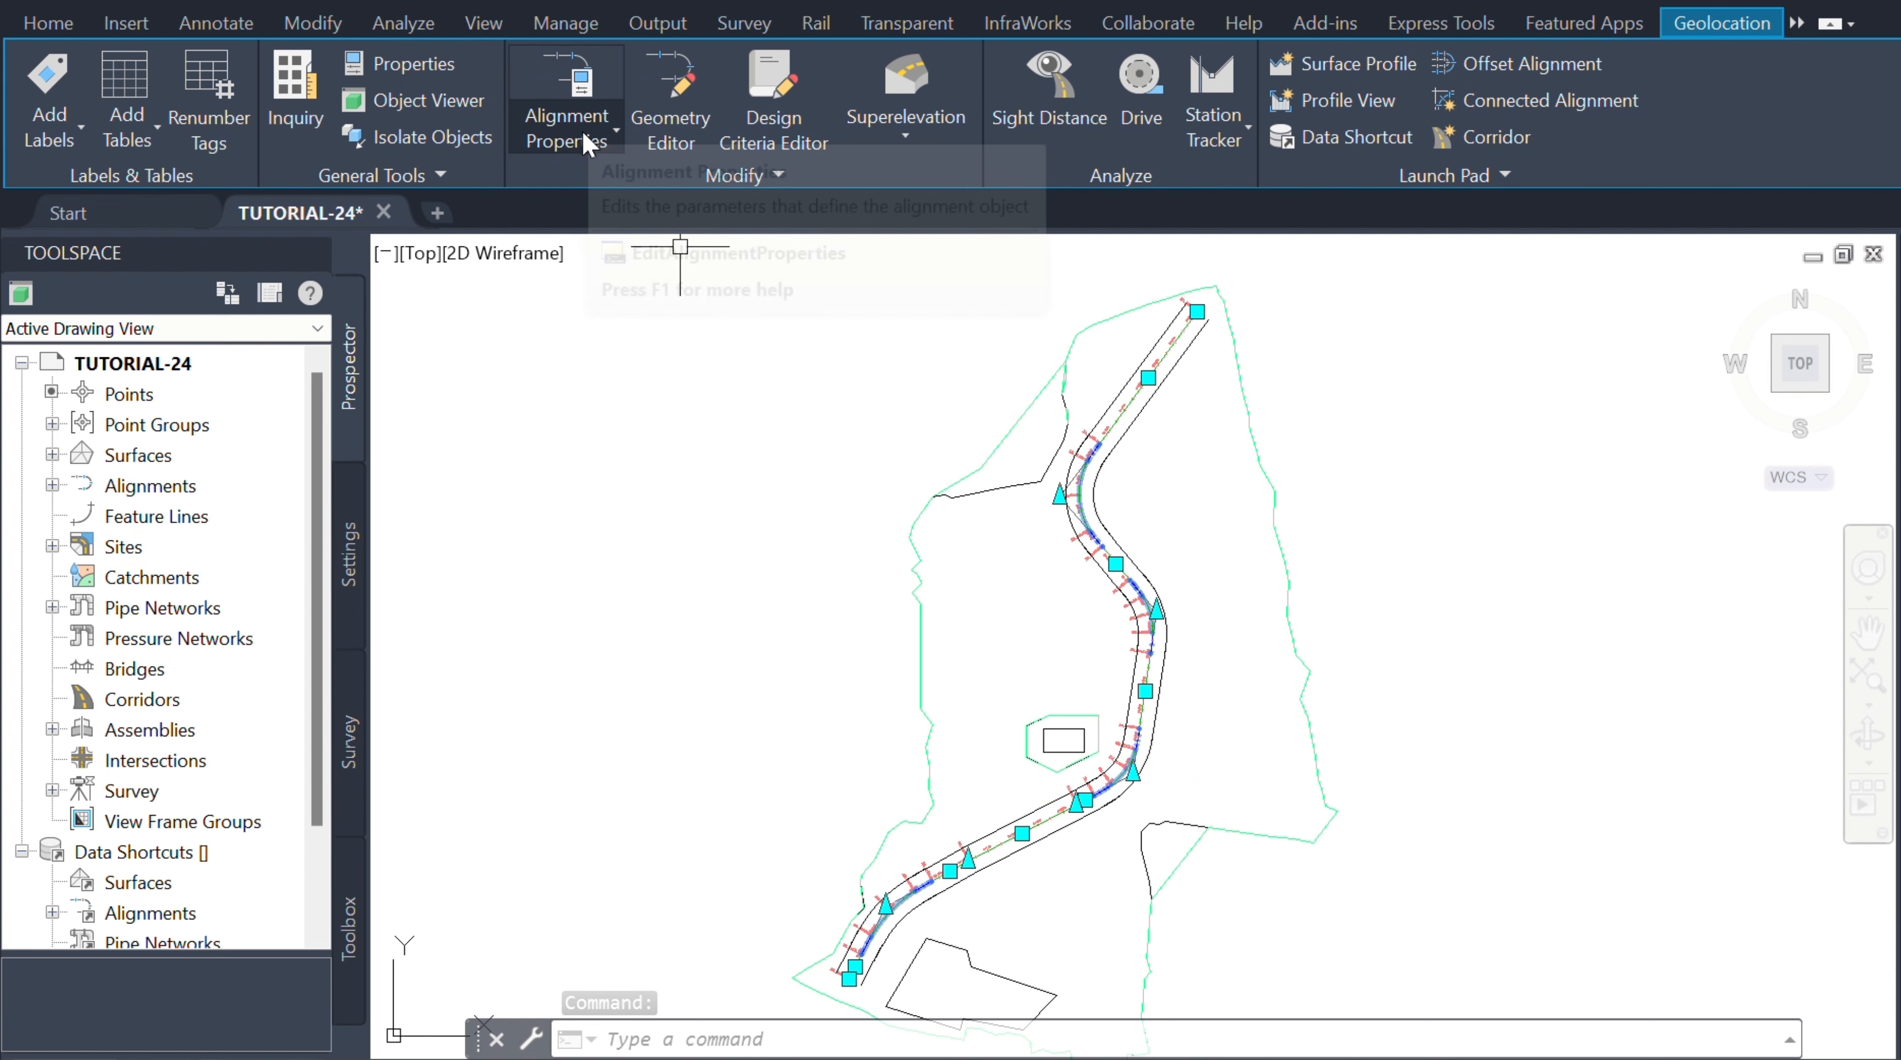
- Open the properties of alignment ROAD-1 and examine its general information, including the name and the available object styles
click(586, 141)
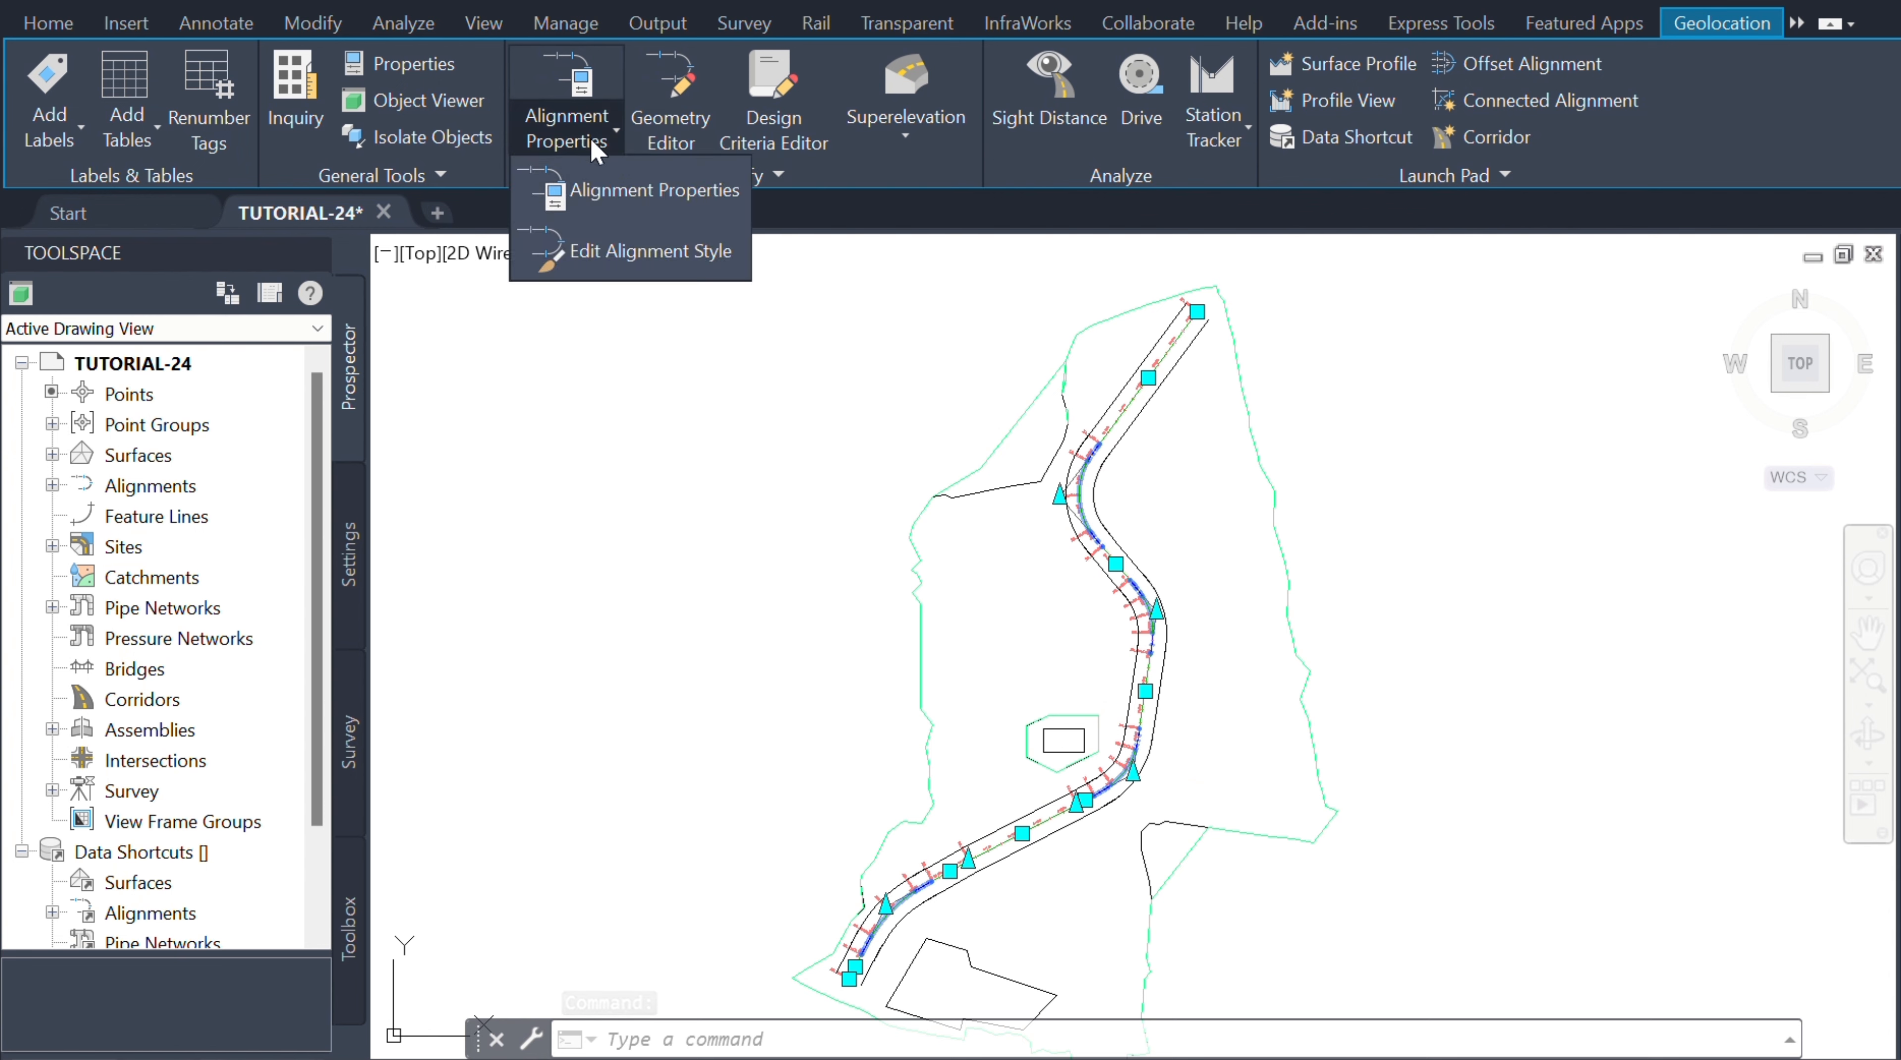
click(672, 202)
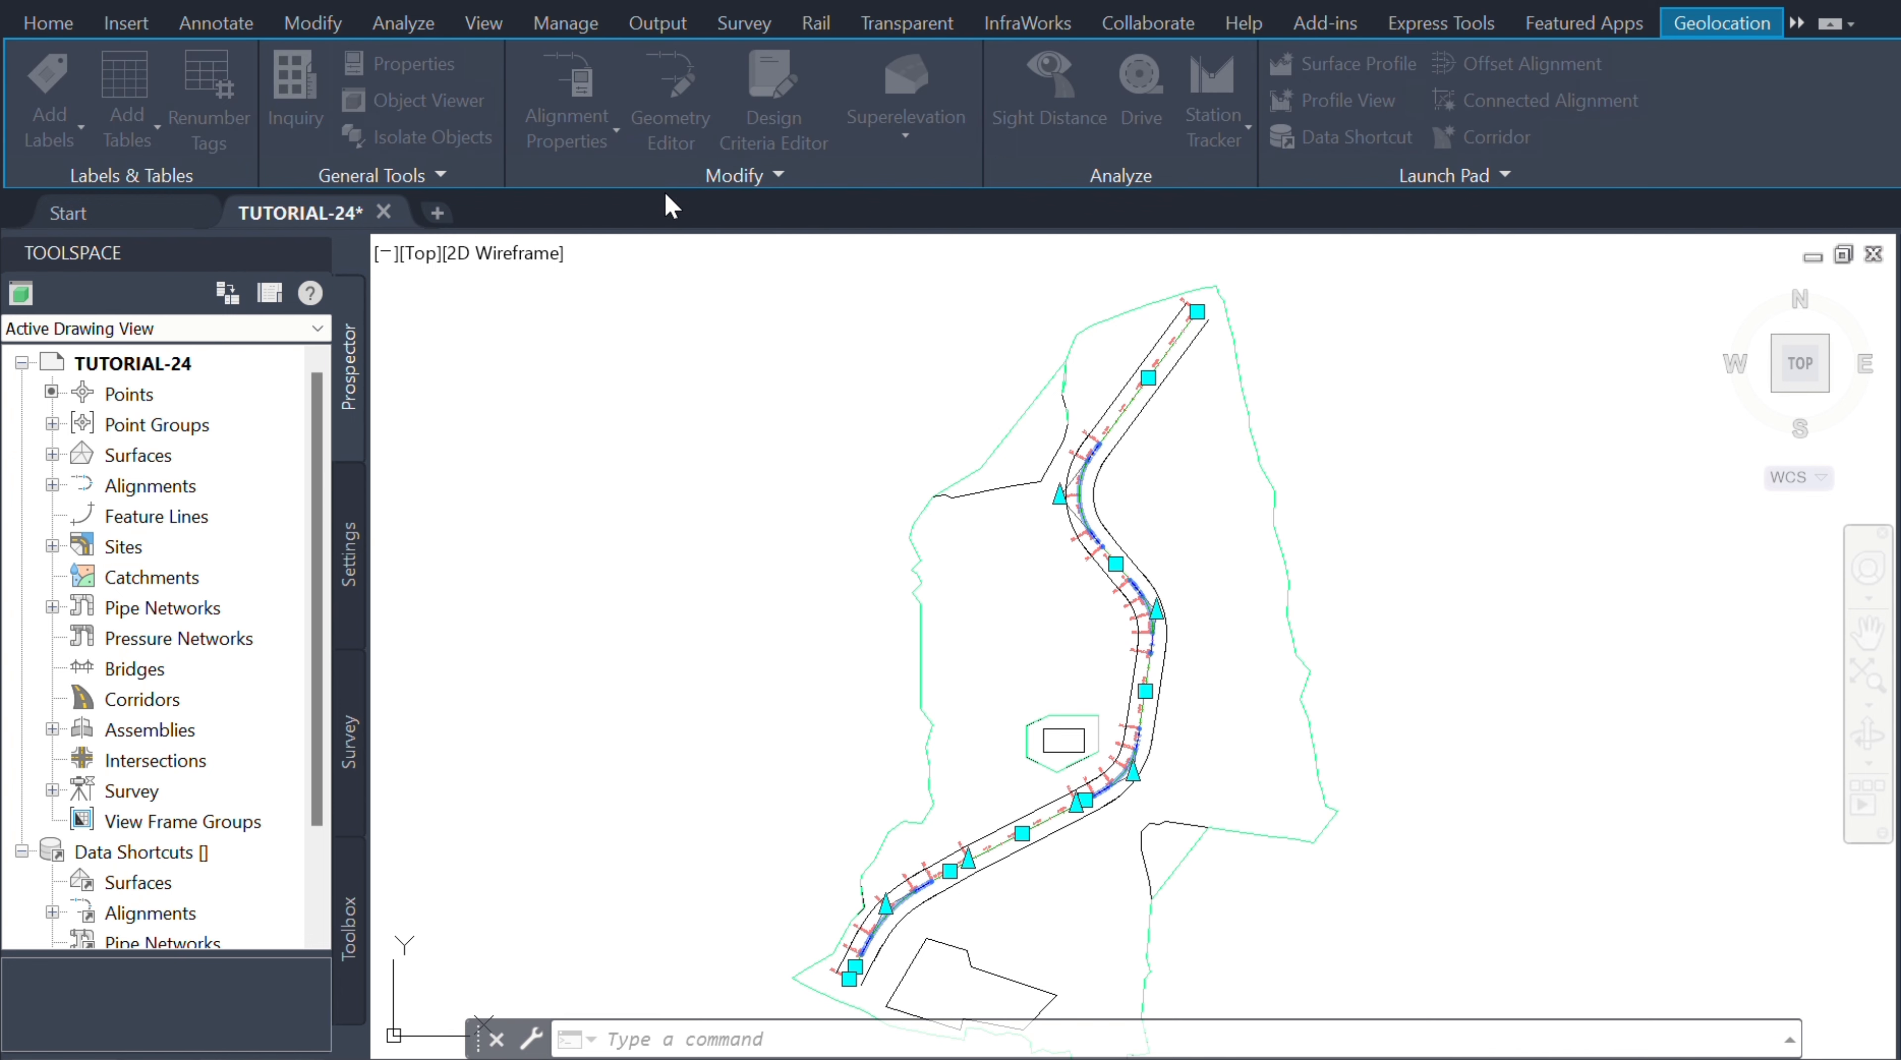
drag(670, 139, 744, 126)
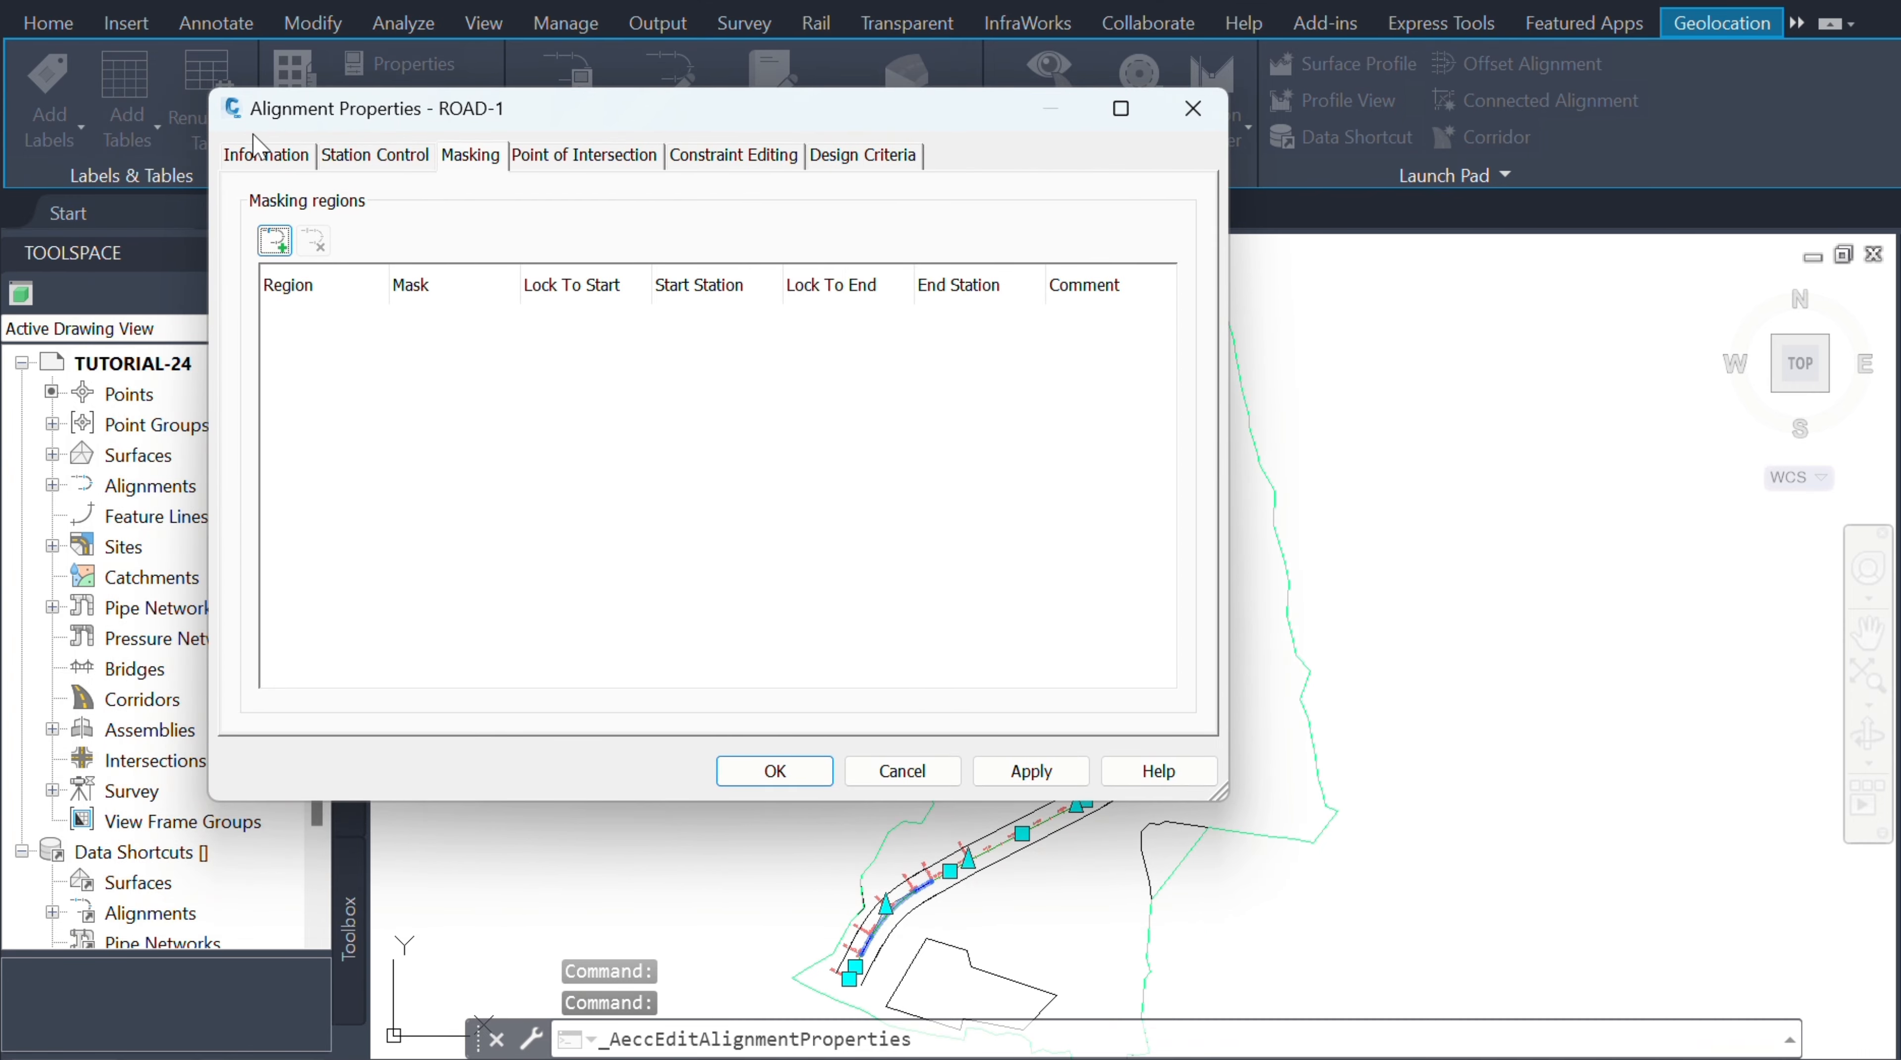
click(288, 163)
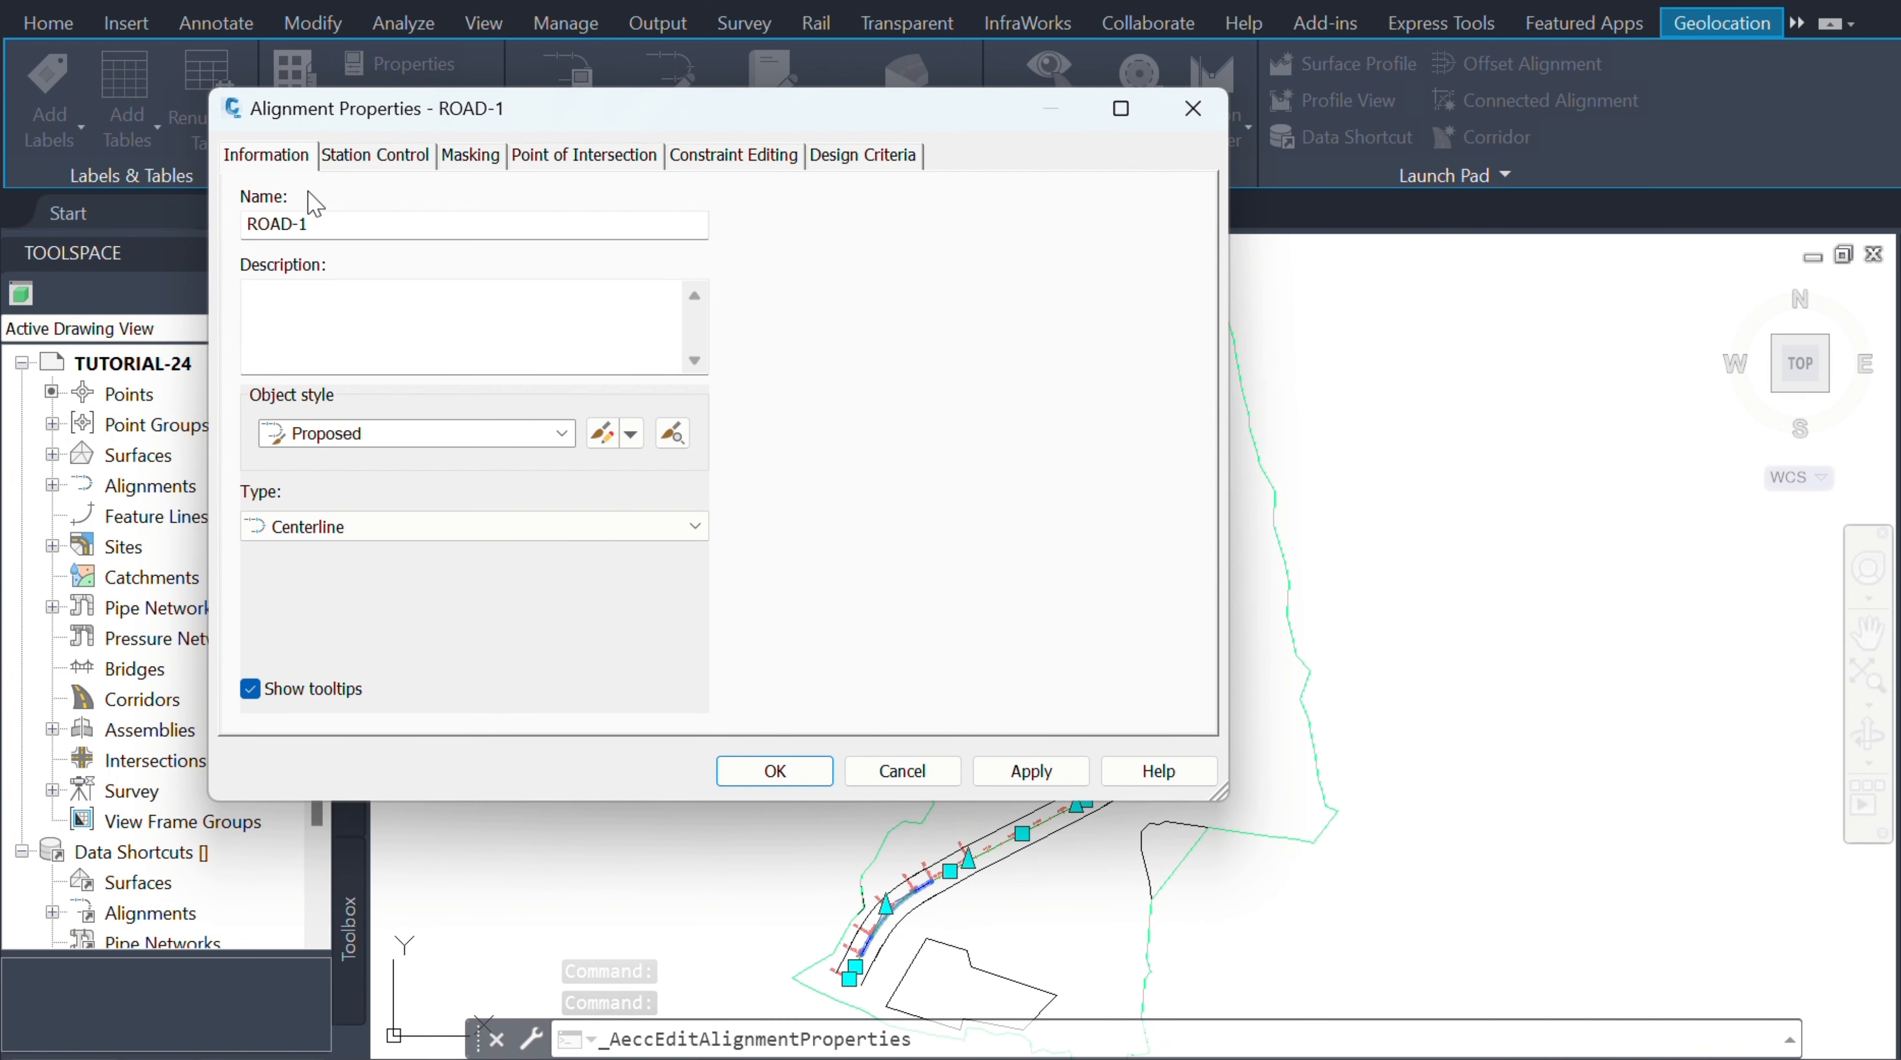
click(334, 223)
drag(334, 223, 257, 227)
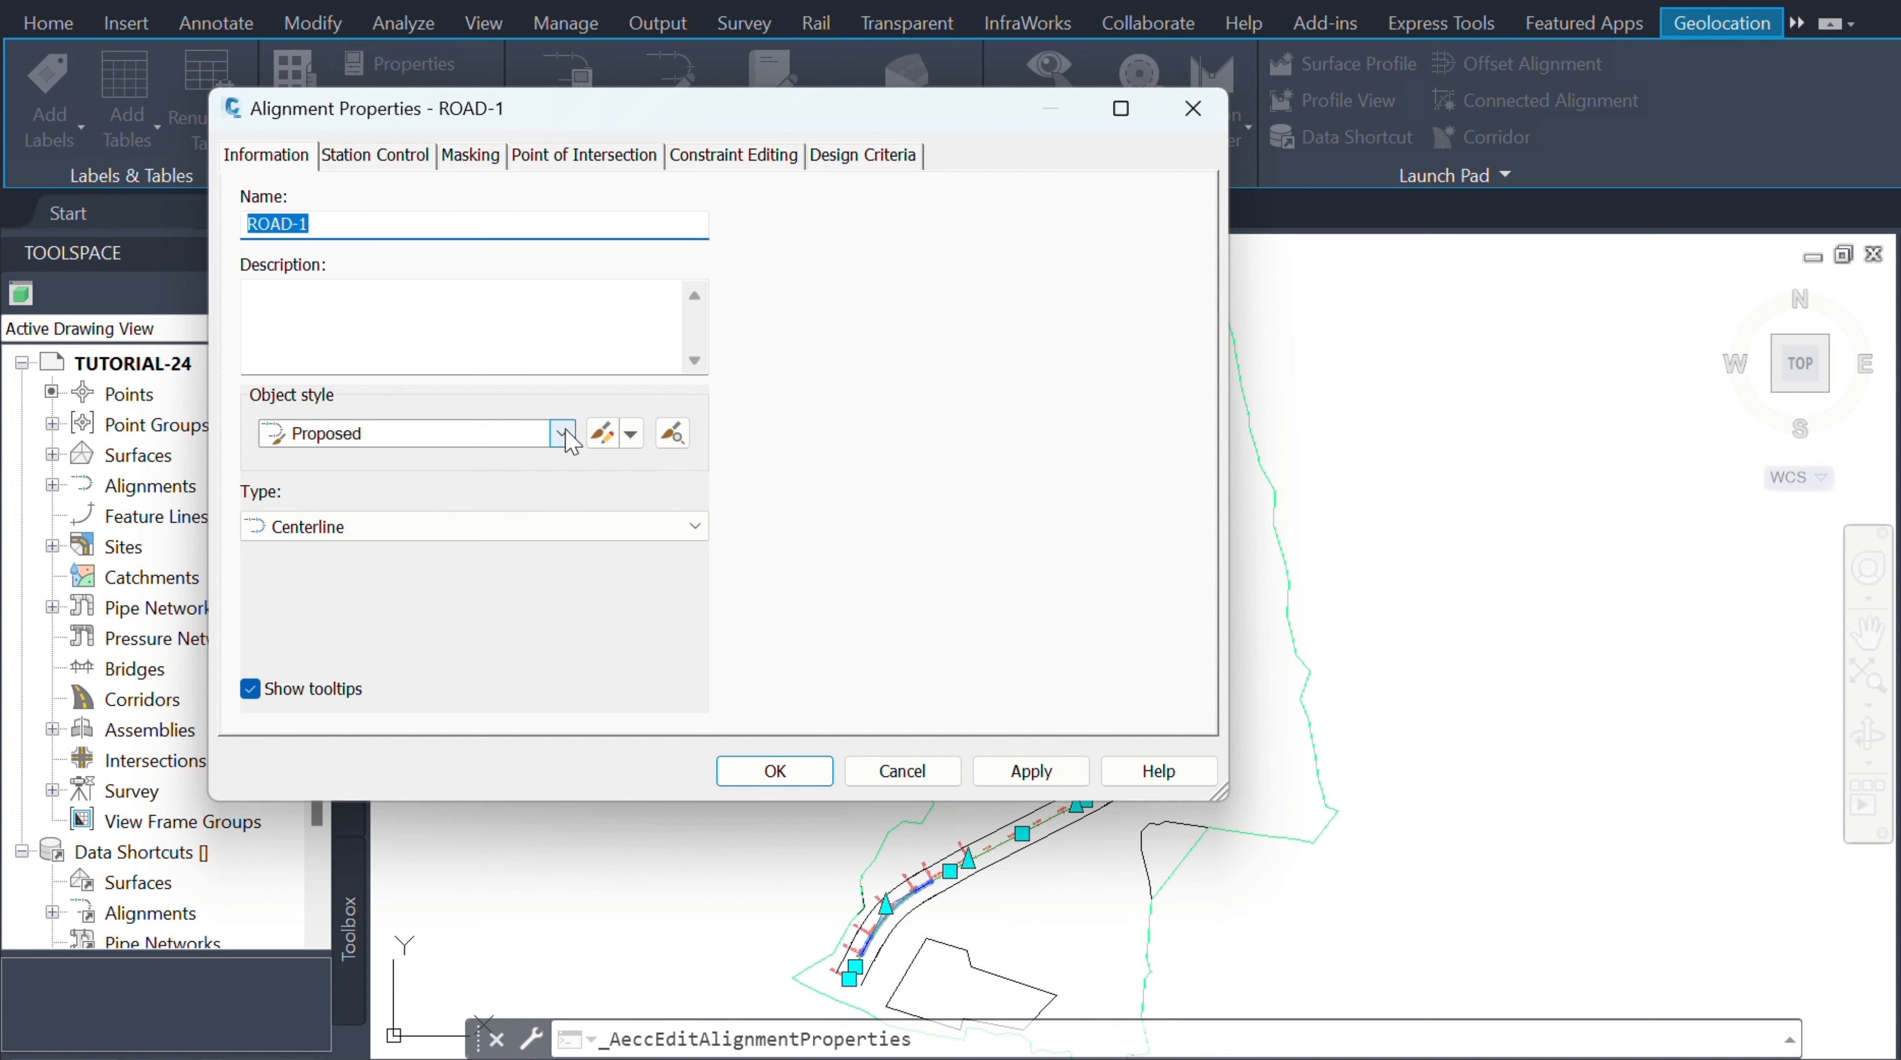
click(553, 434)
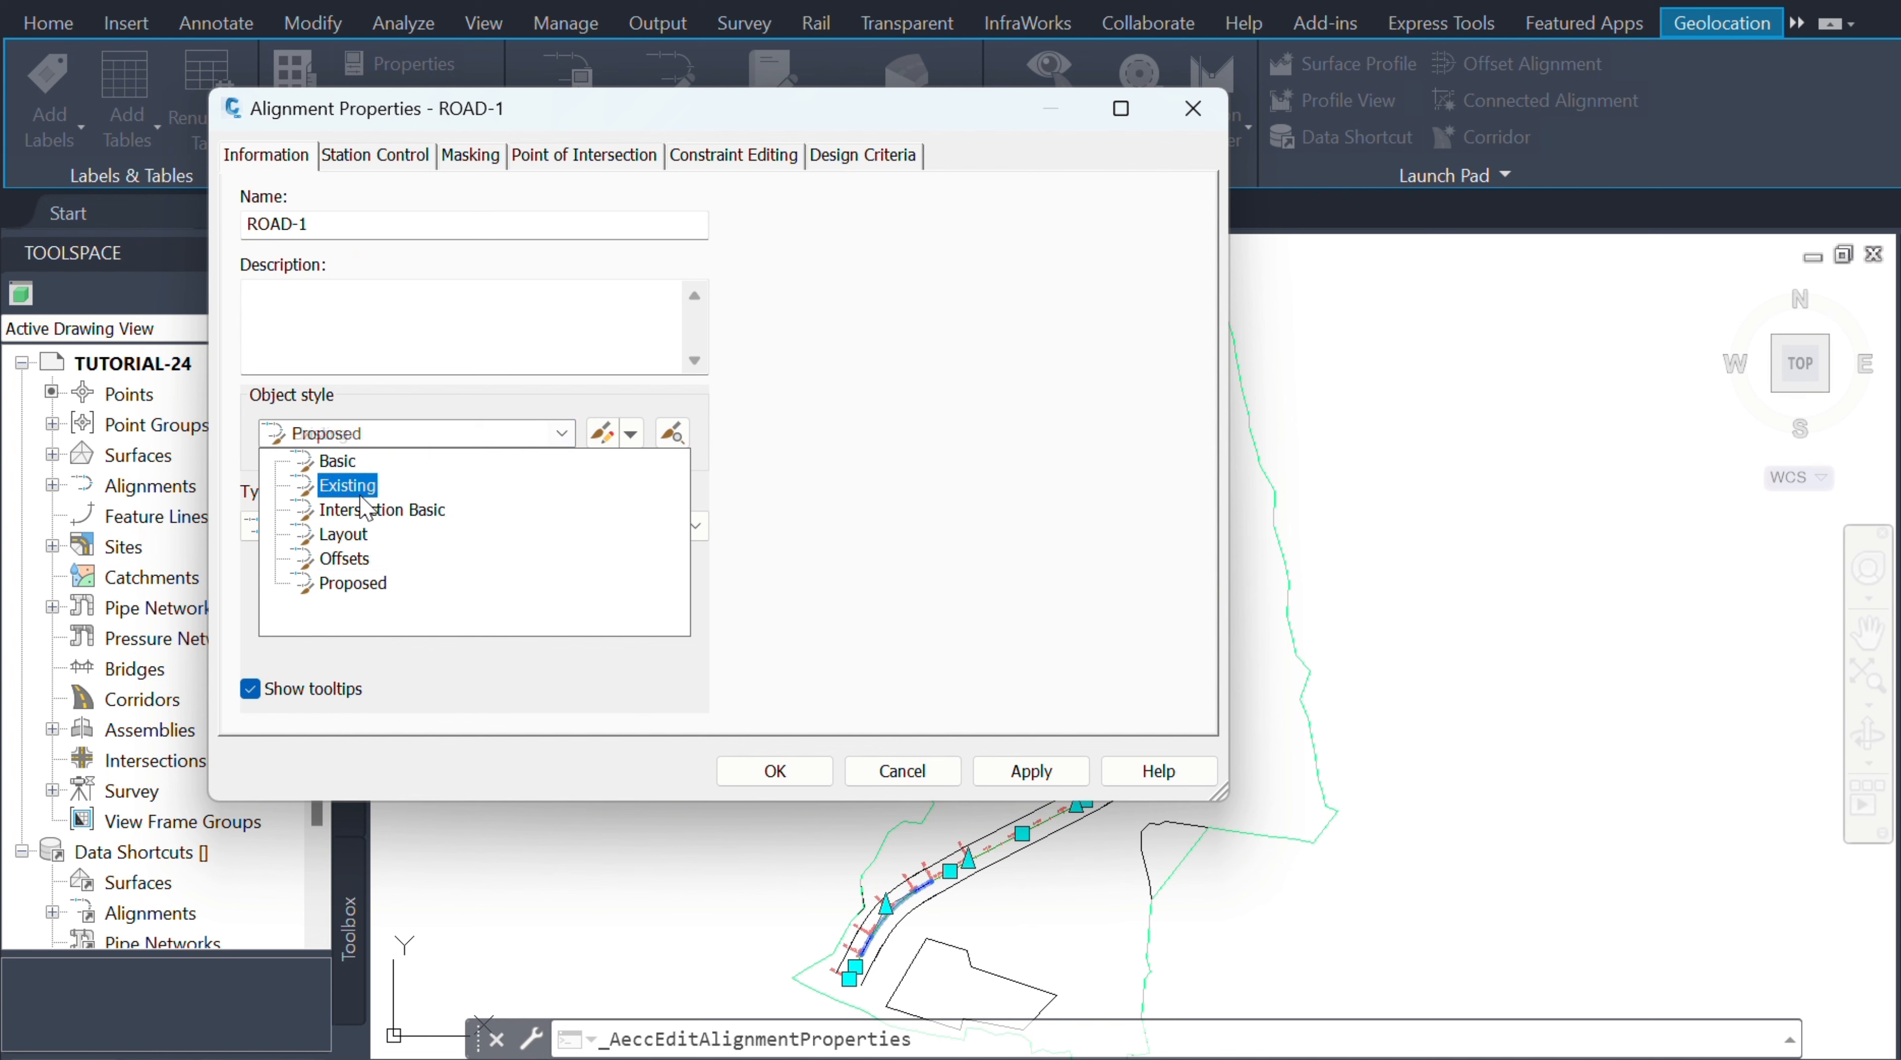
click(450, 361)
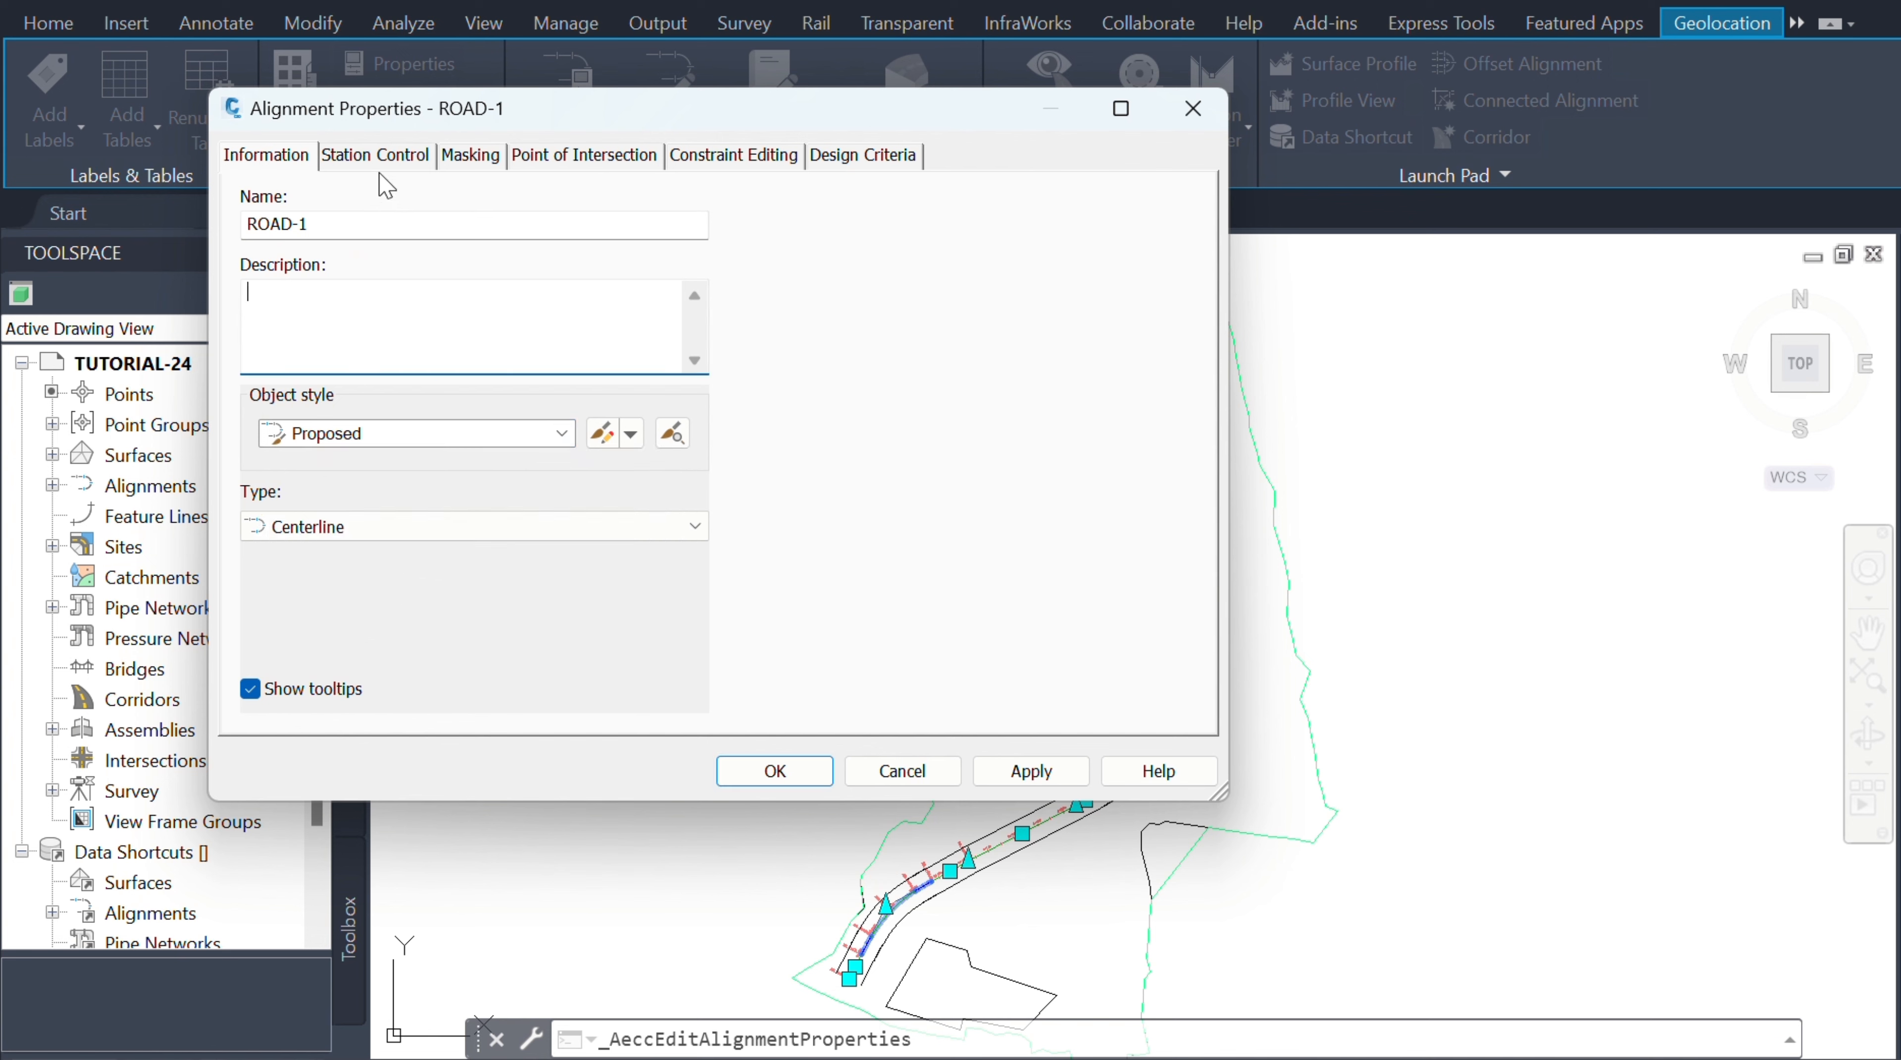
- Set the reference point station of alignment ROAD-1 to 1000 and apply the change despite the warning
click(385, 157)
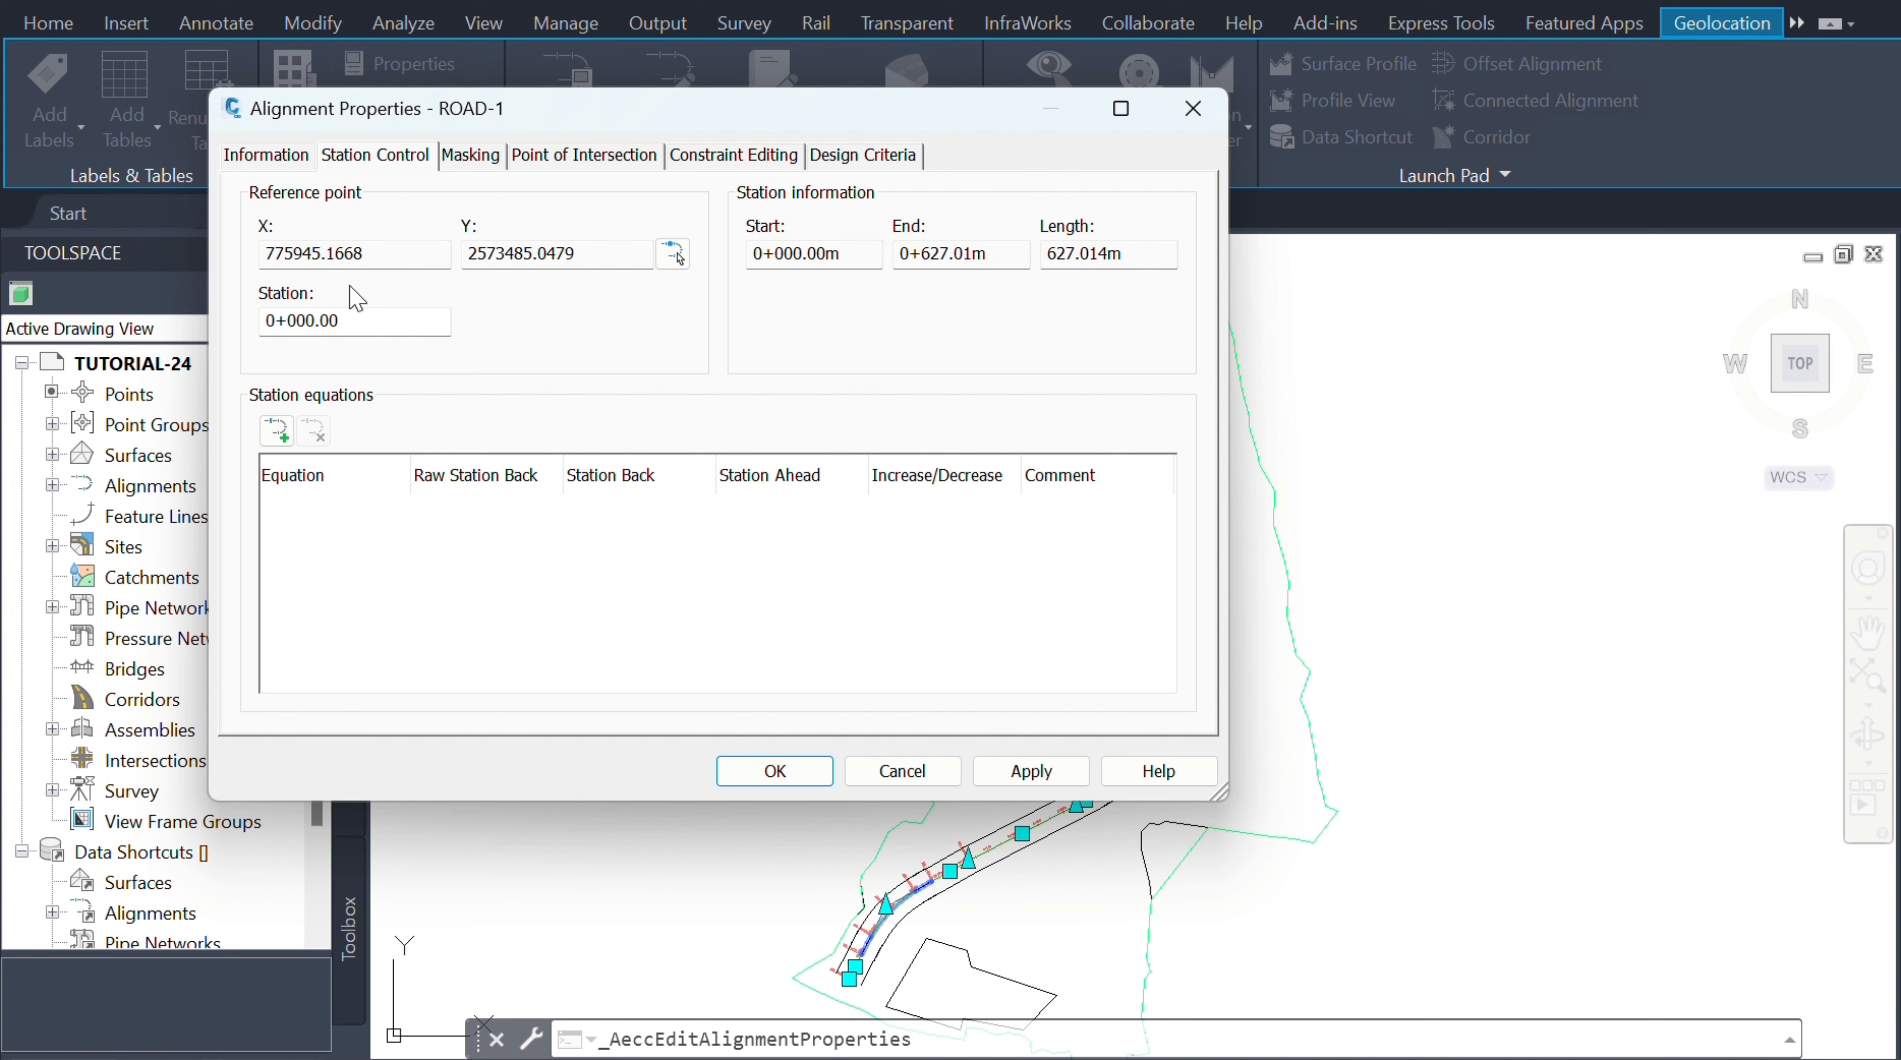
drag(375, 323, 270, 319)
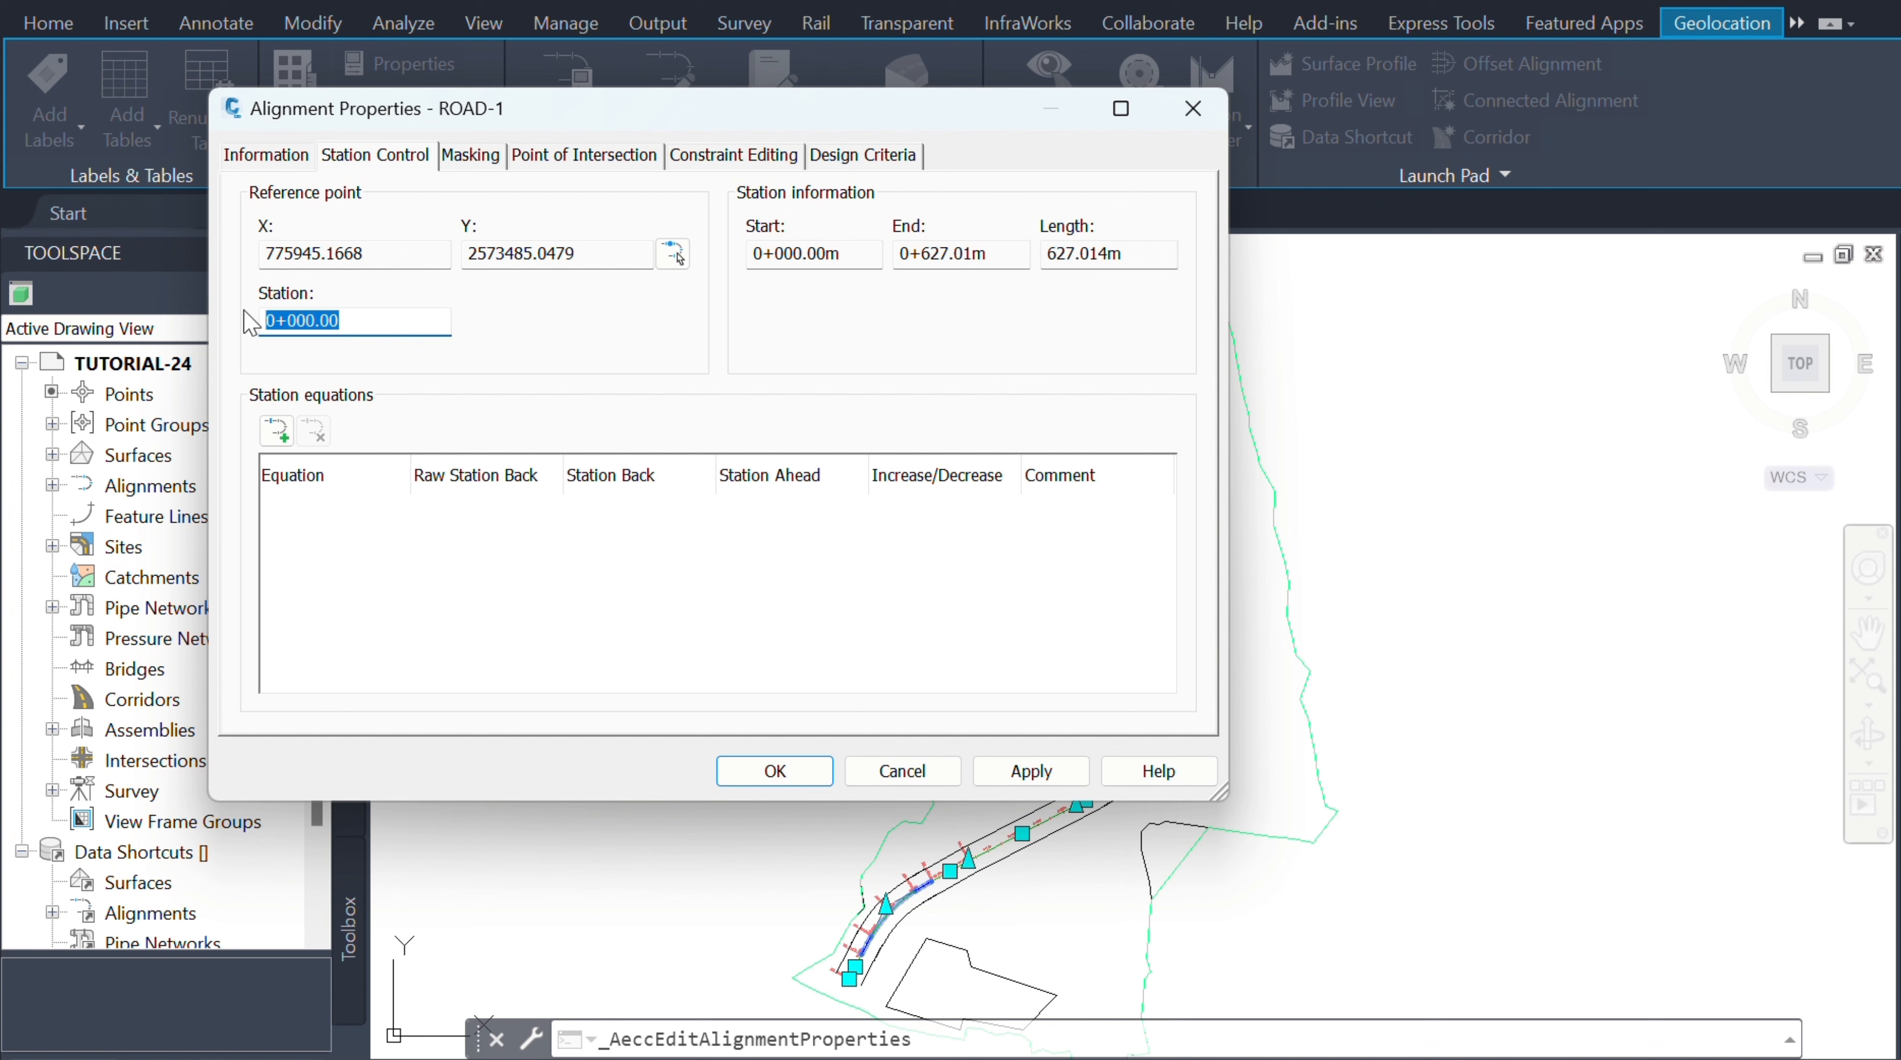
text(1000)
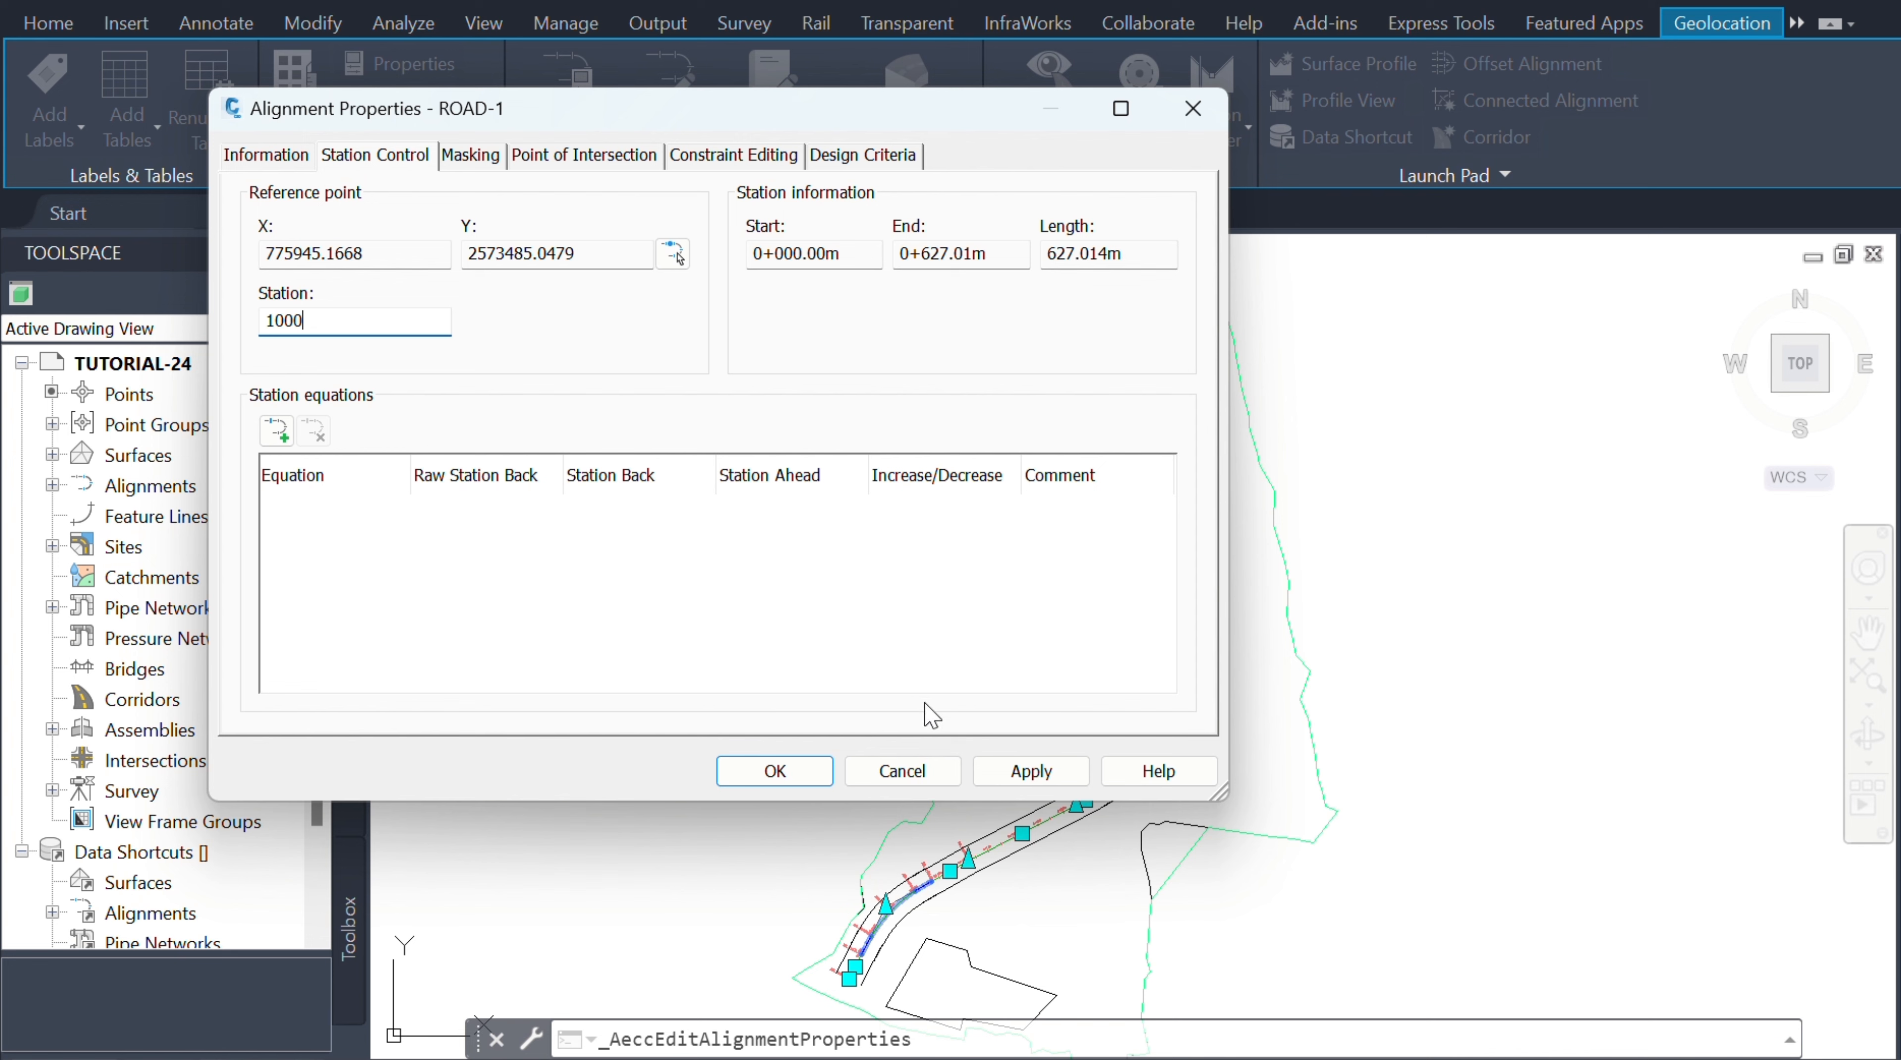
click(1031, 771)
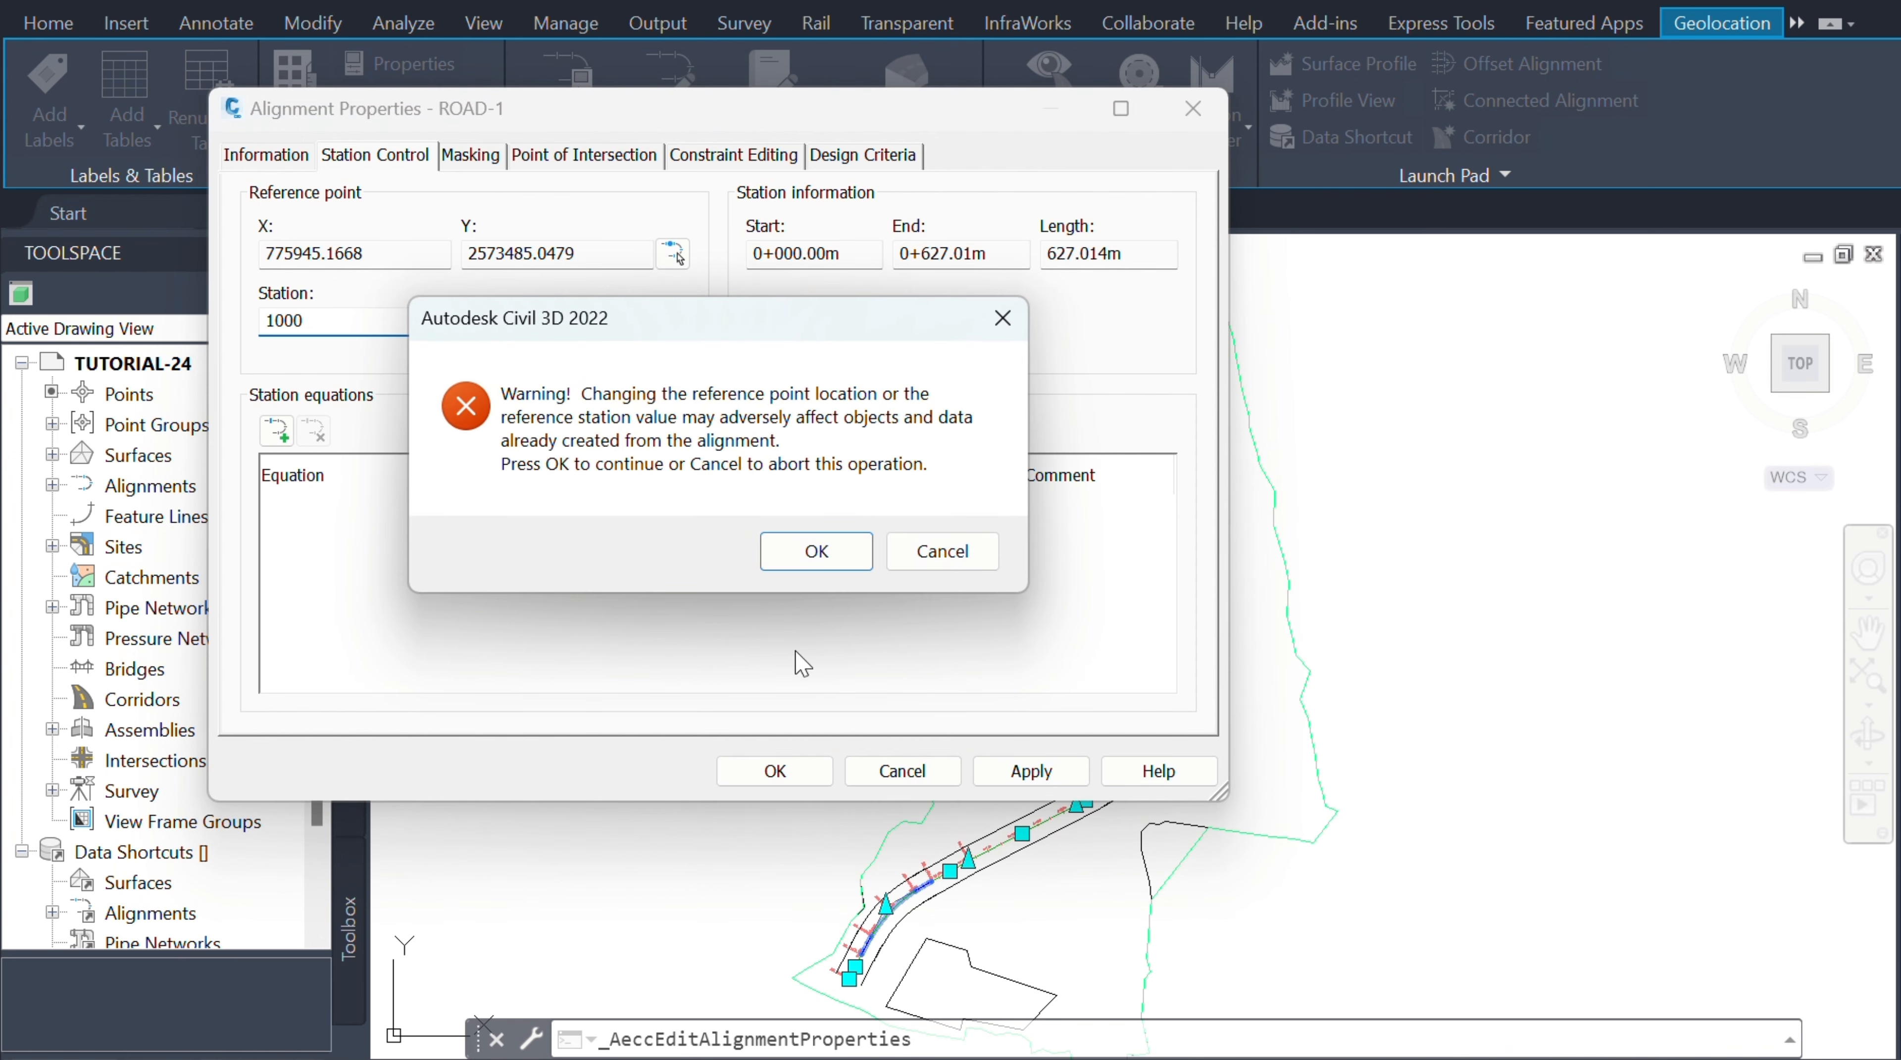
click(820, 564)
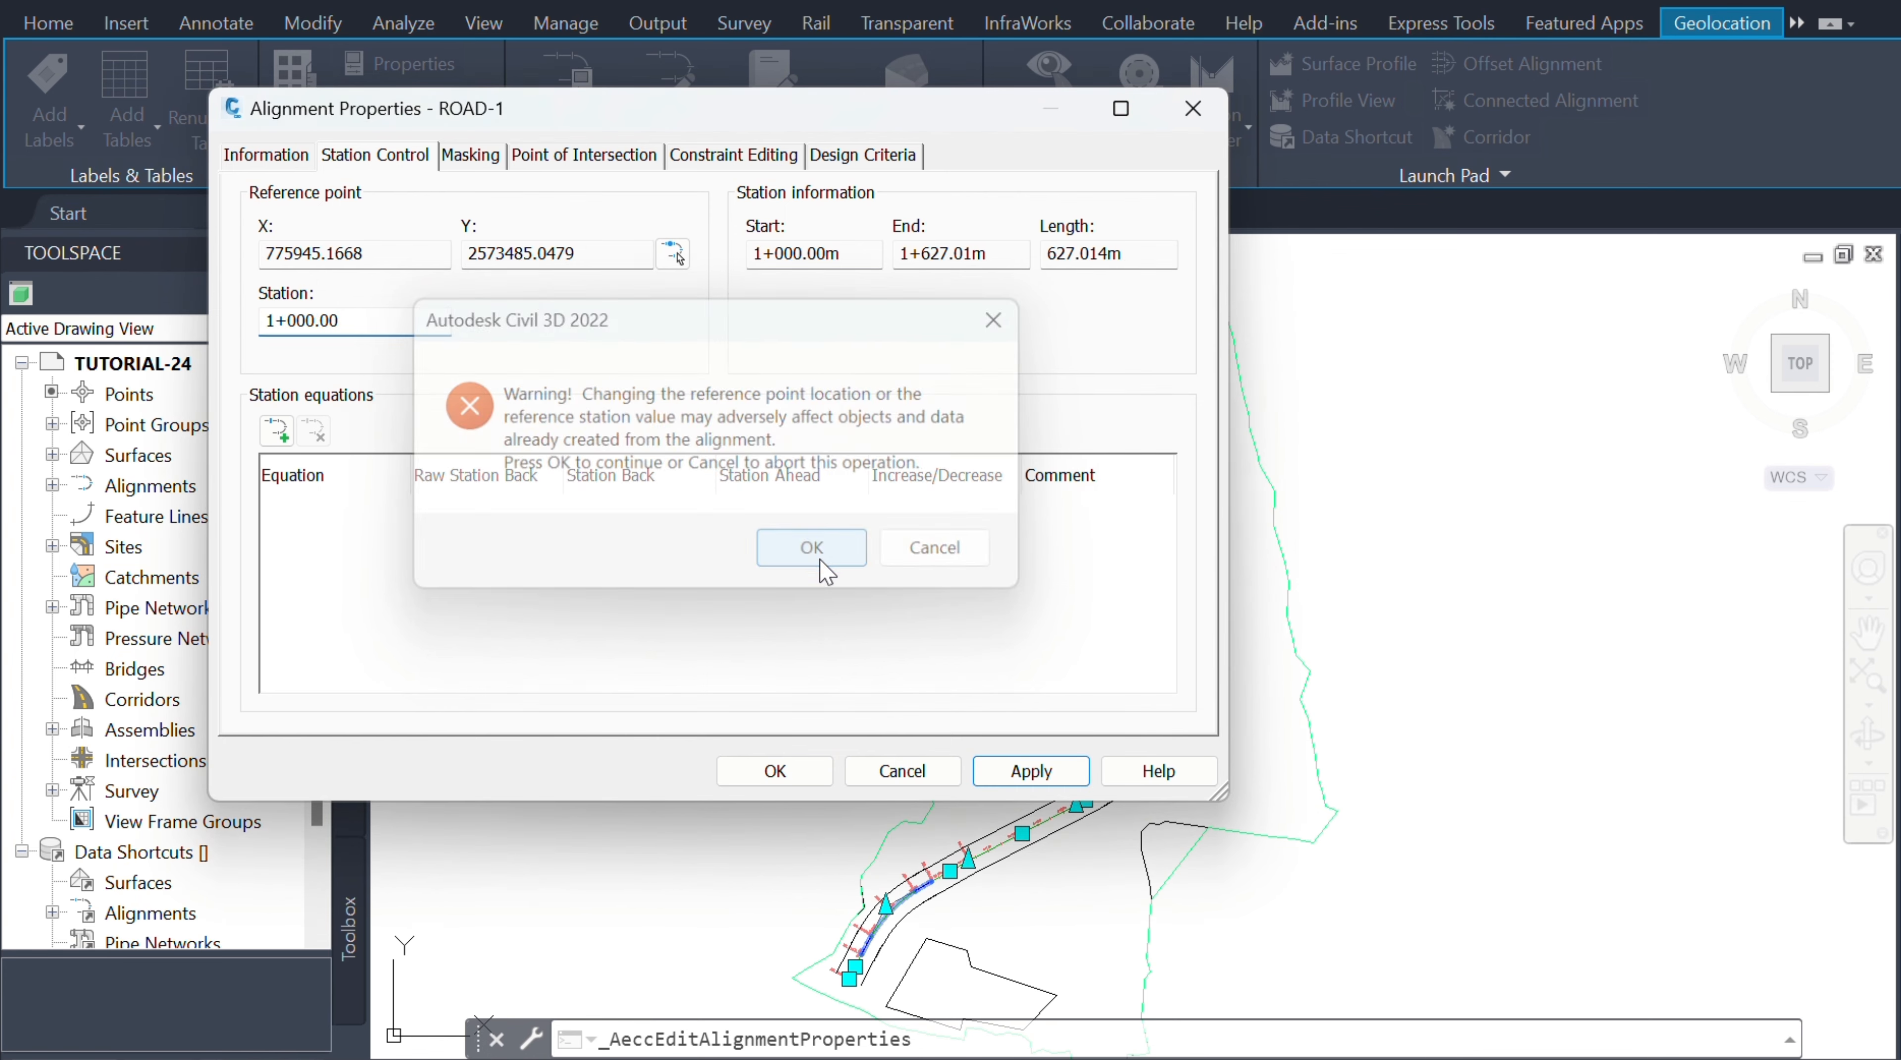
click(796, 764)
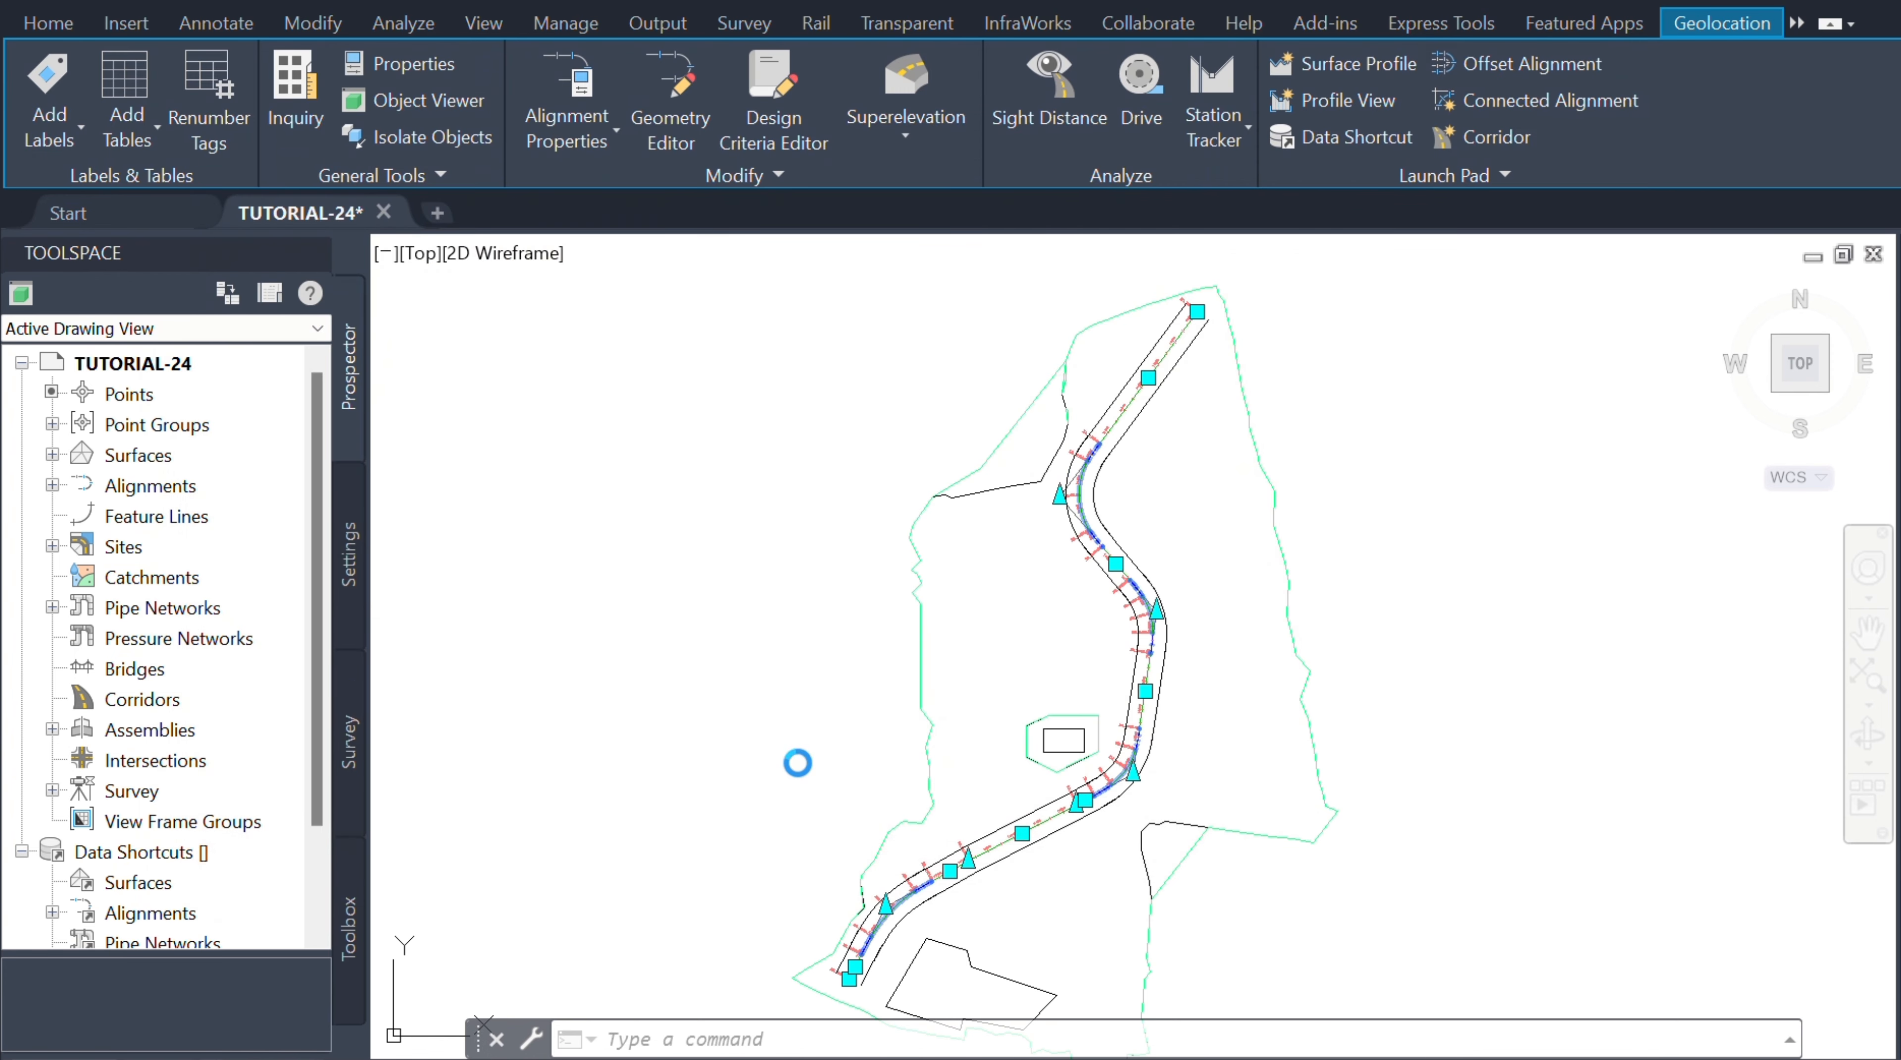
- Examine the station labels along the alignment from its beginning point through the first curves
scroll(884, 973, up, 2)
scroll(883, 973, up, 2)
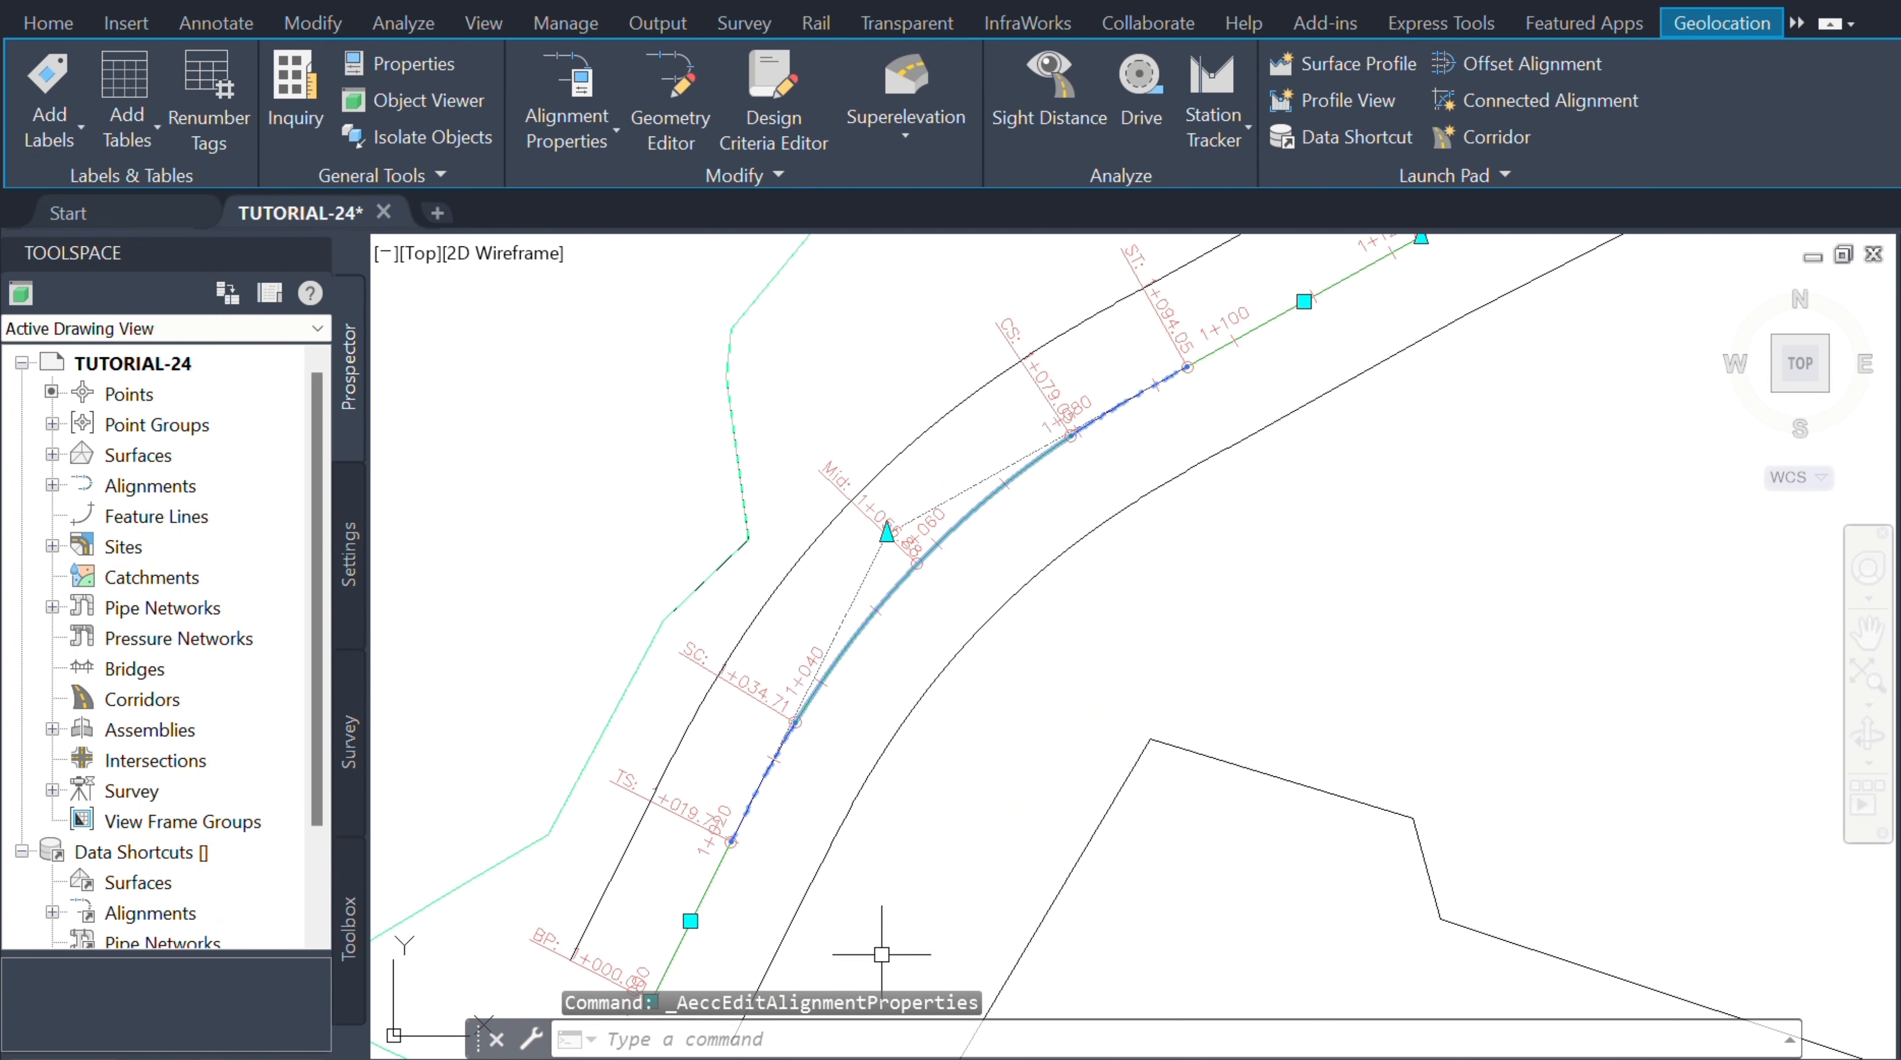
scroll(965, 512, down, 1)
scroll(852, 649, up, 1)
scroll(852, 648, up, 1)
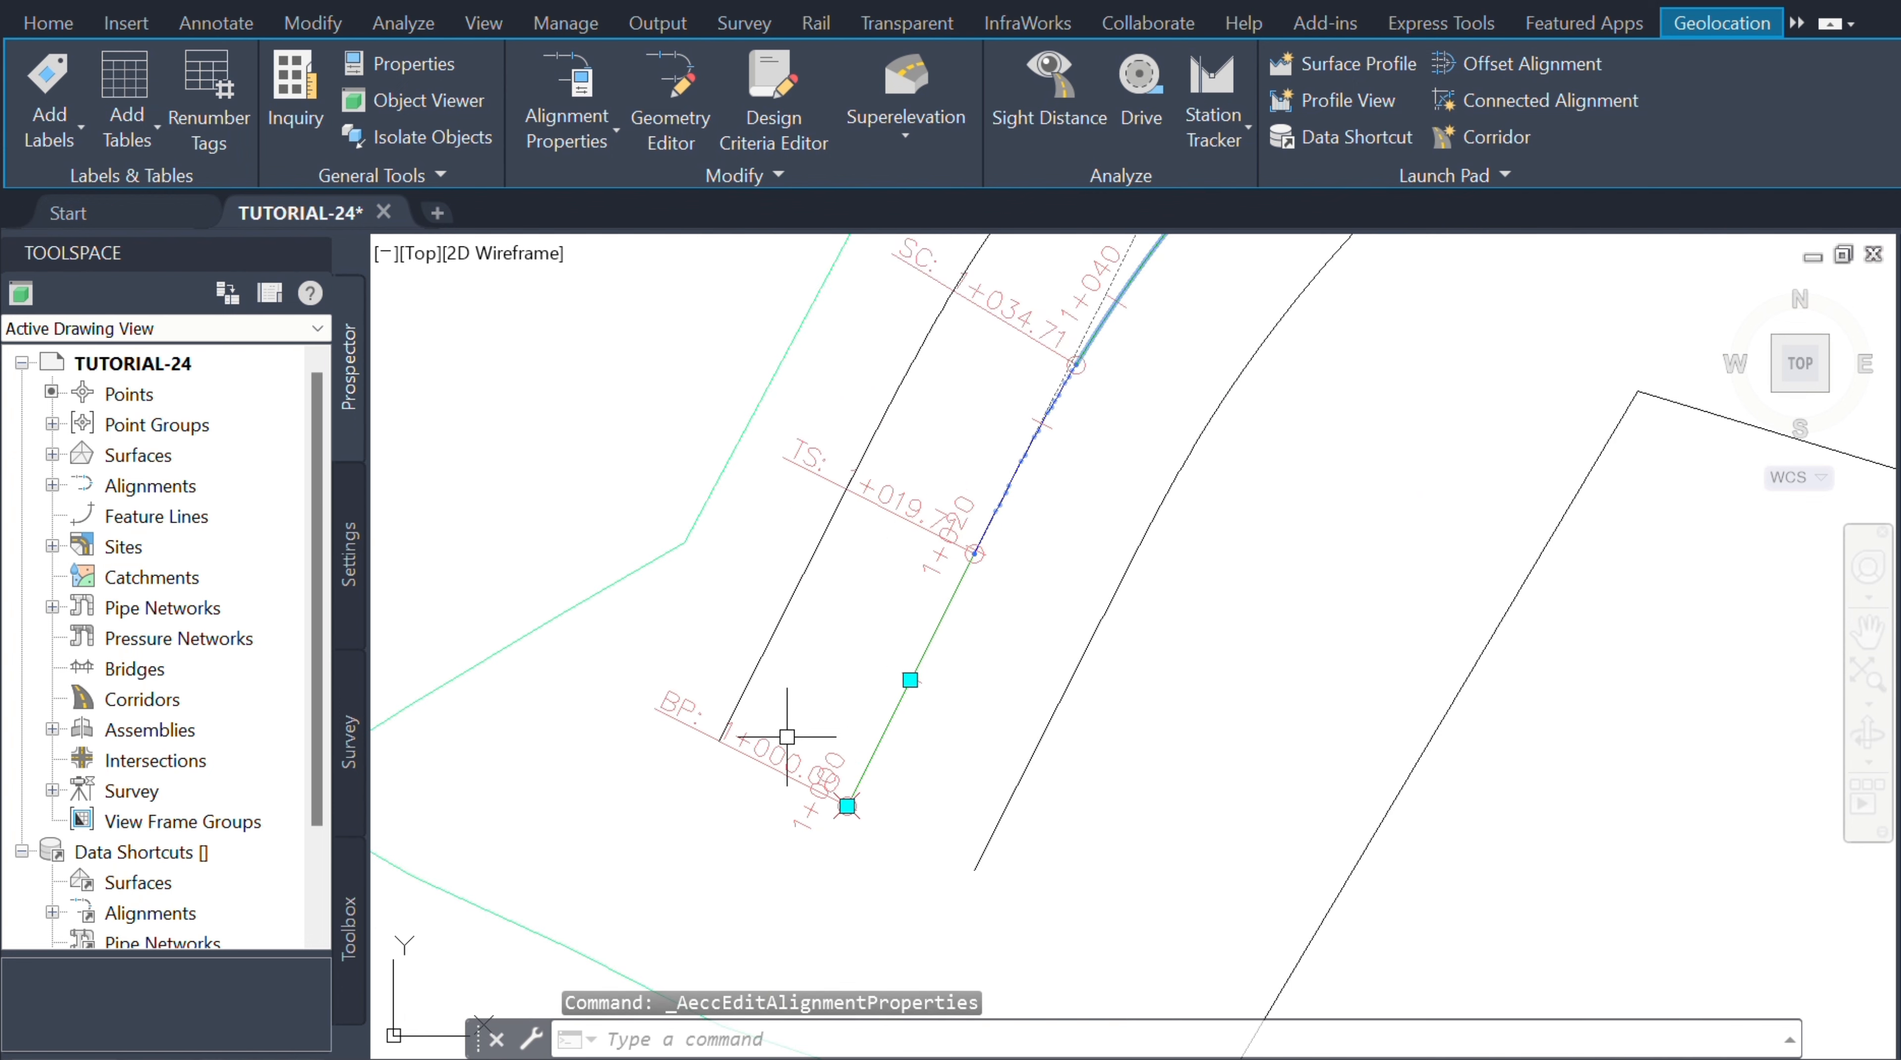
scroll(750, 755, up, 1)
scroll(634, 877, down, 1)
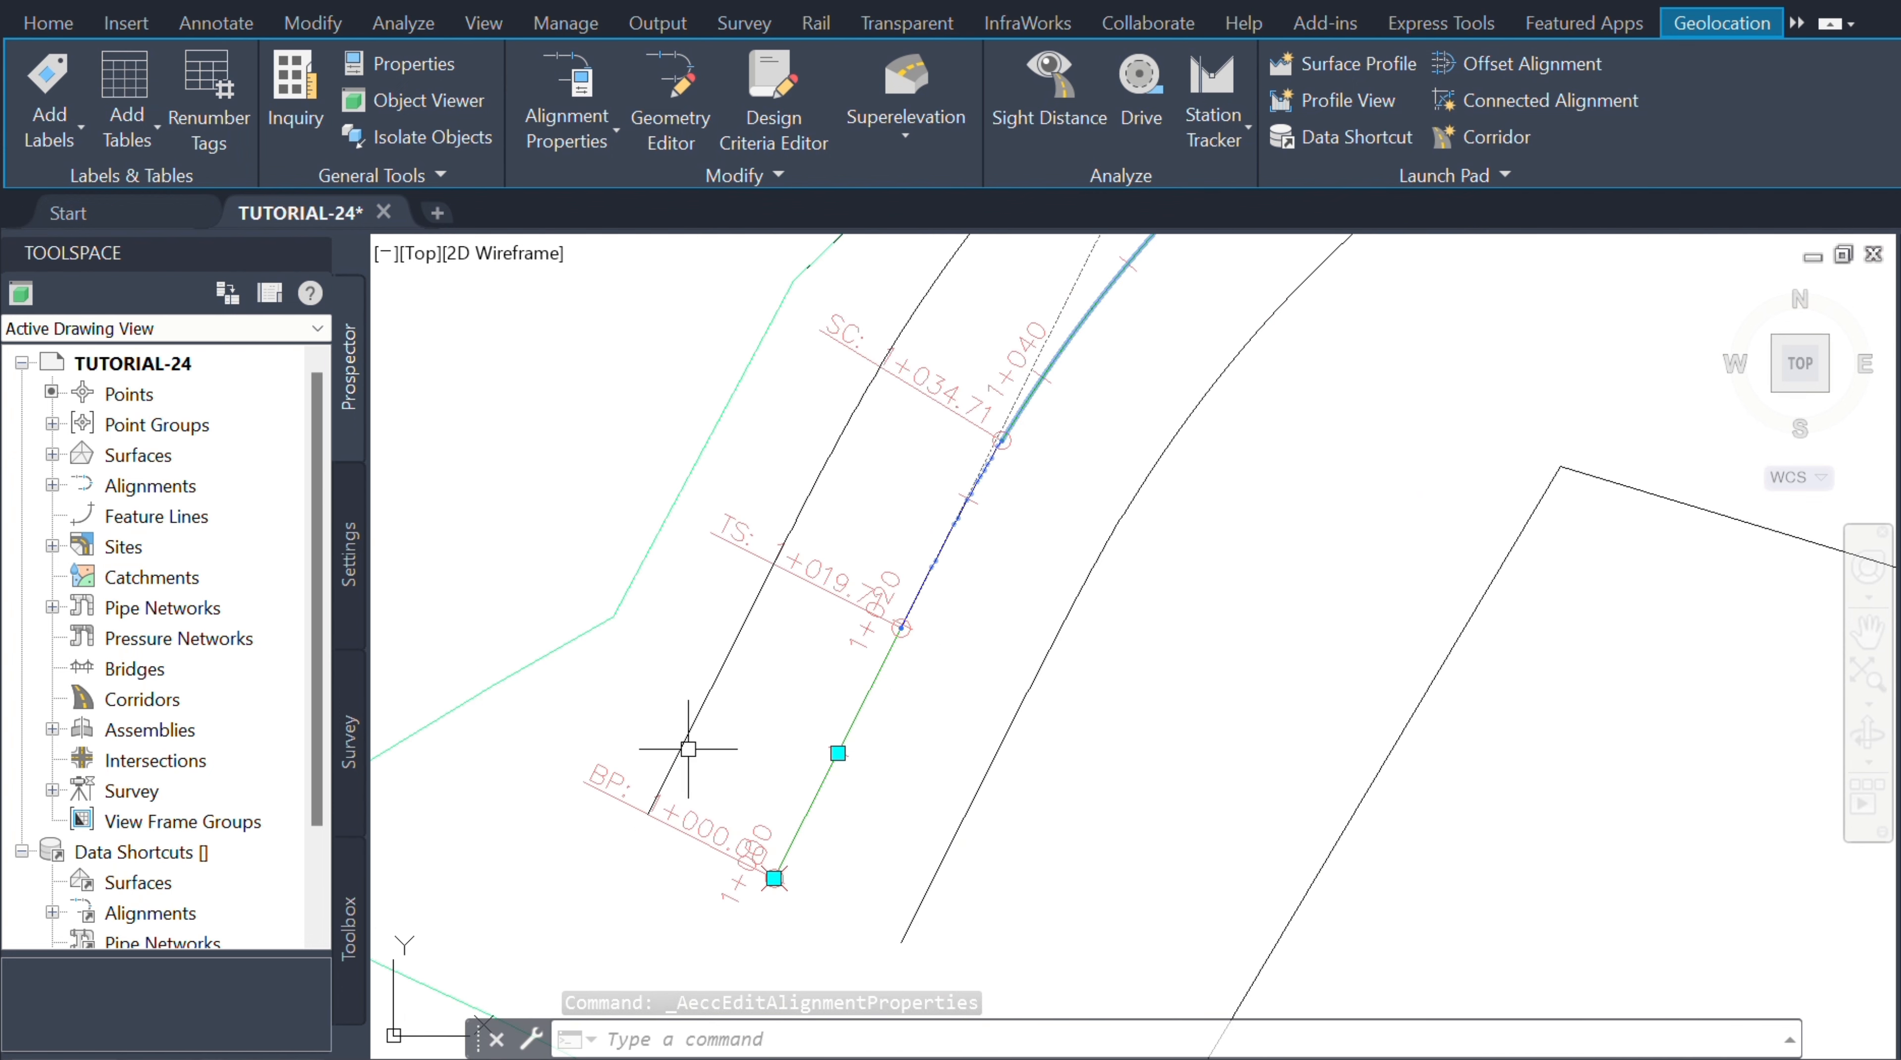
scroll(668, 816, down, 4)
scroll(984, 543, up, 5)
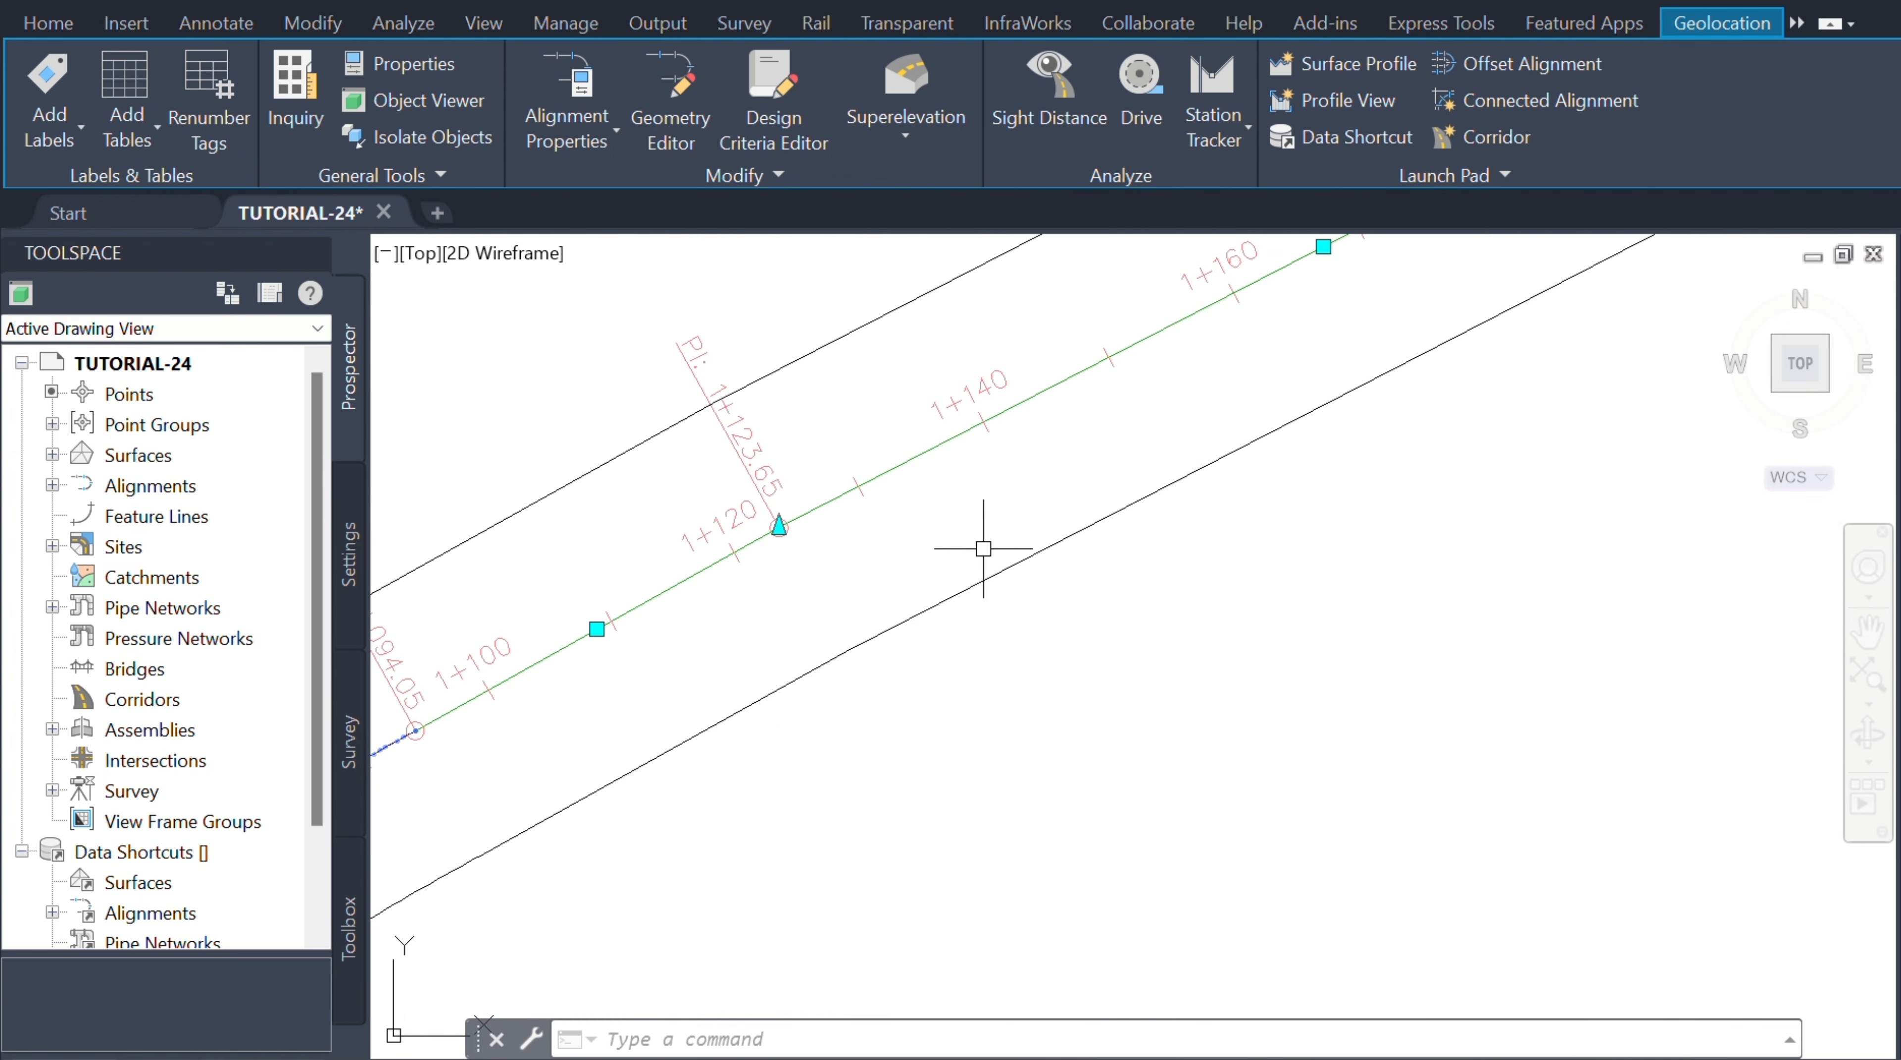
scroll(700, 636, down, 4)
scroll(1084, 496, up, 4)
scroll(1084, 496, down, 4)
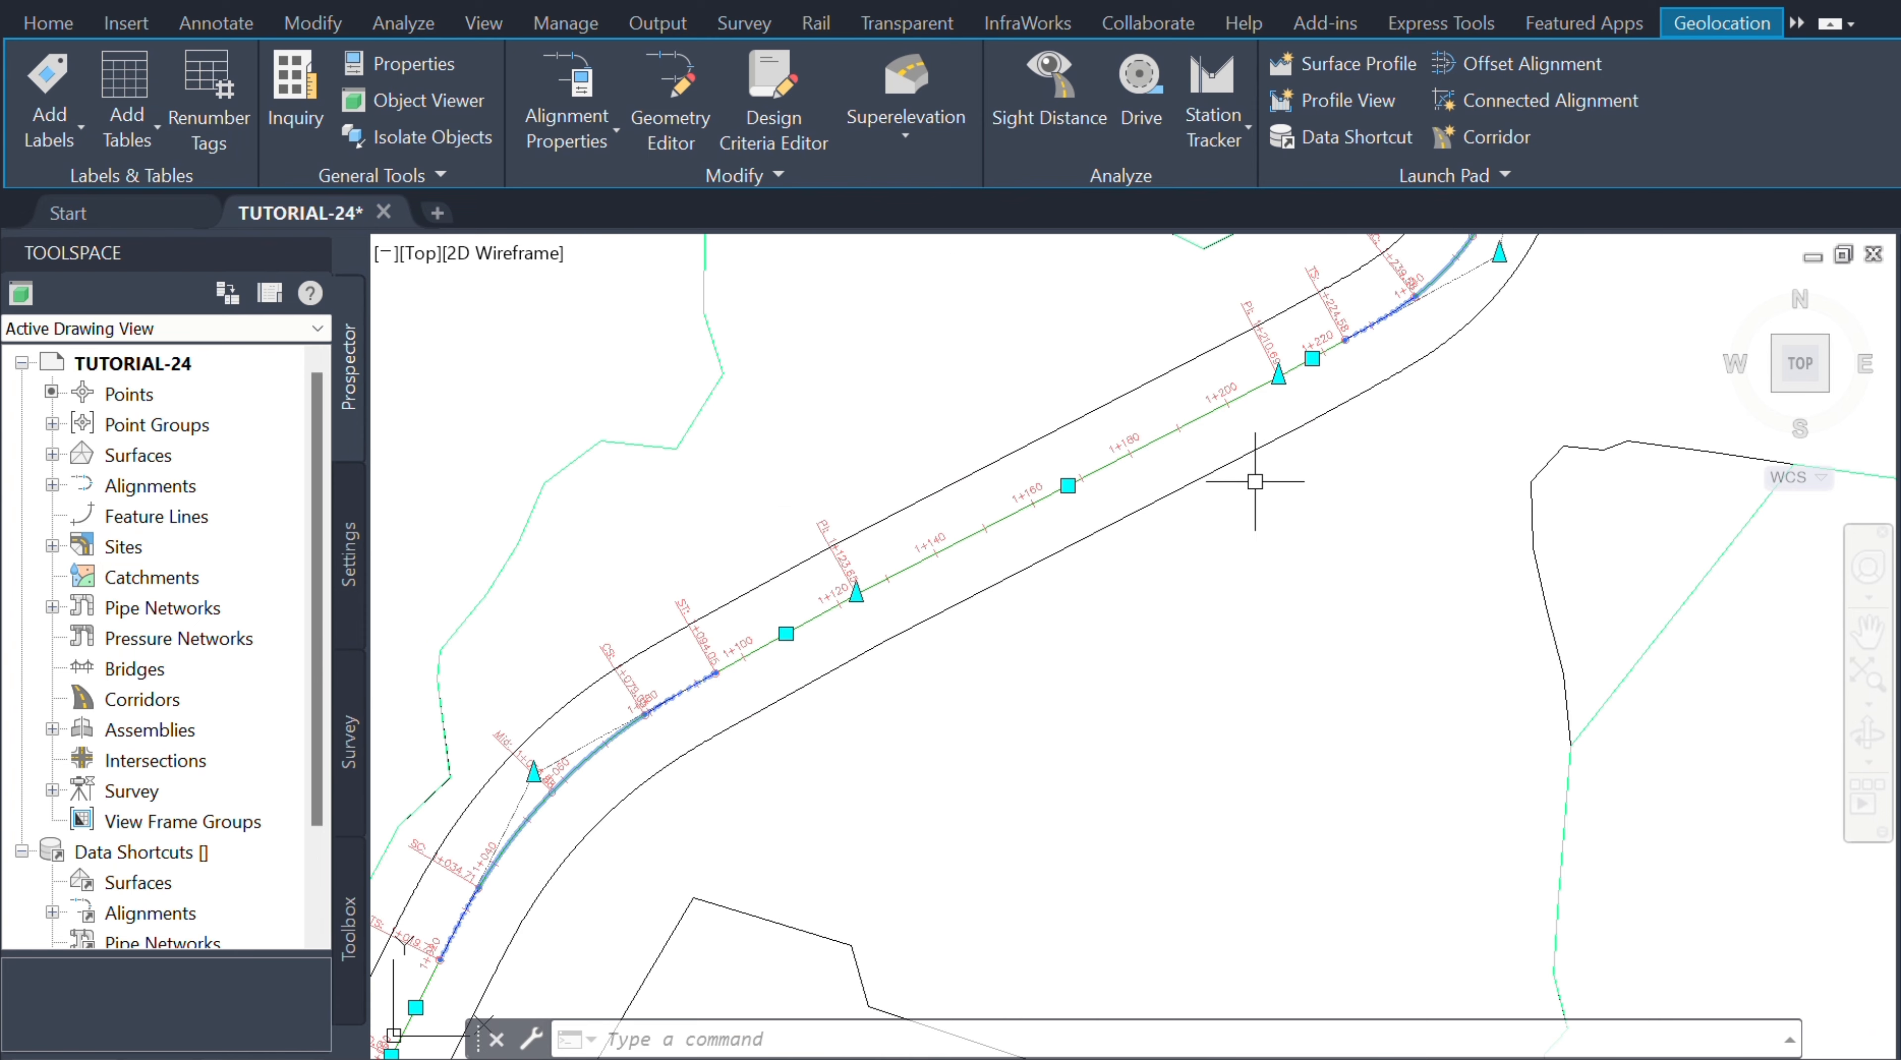
scroll(1023, 670, down, 3)
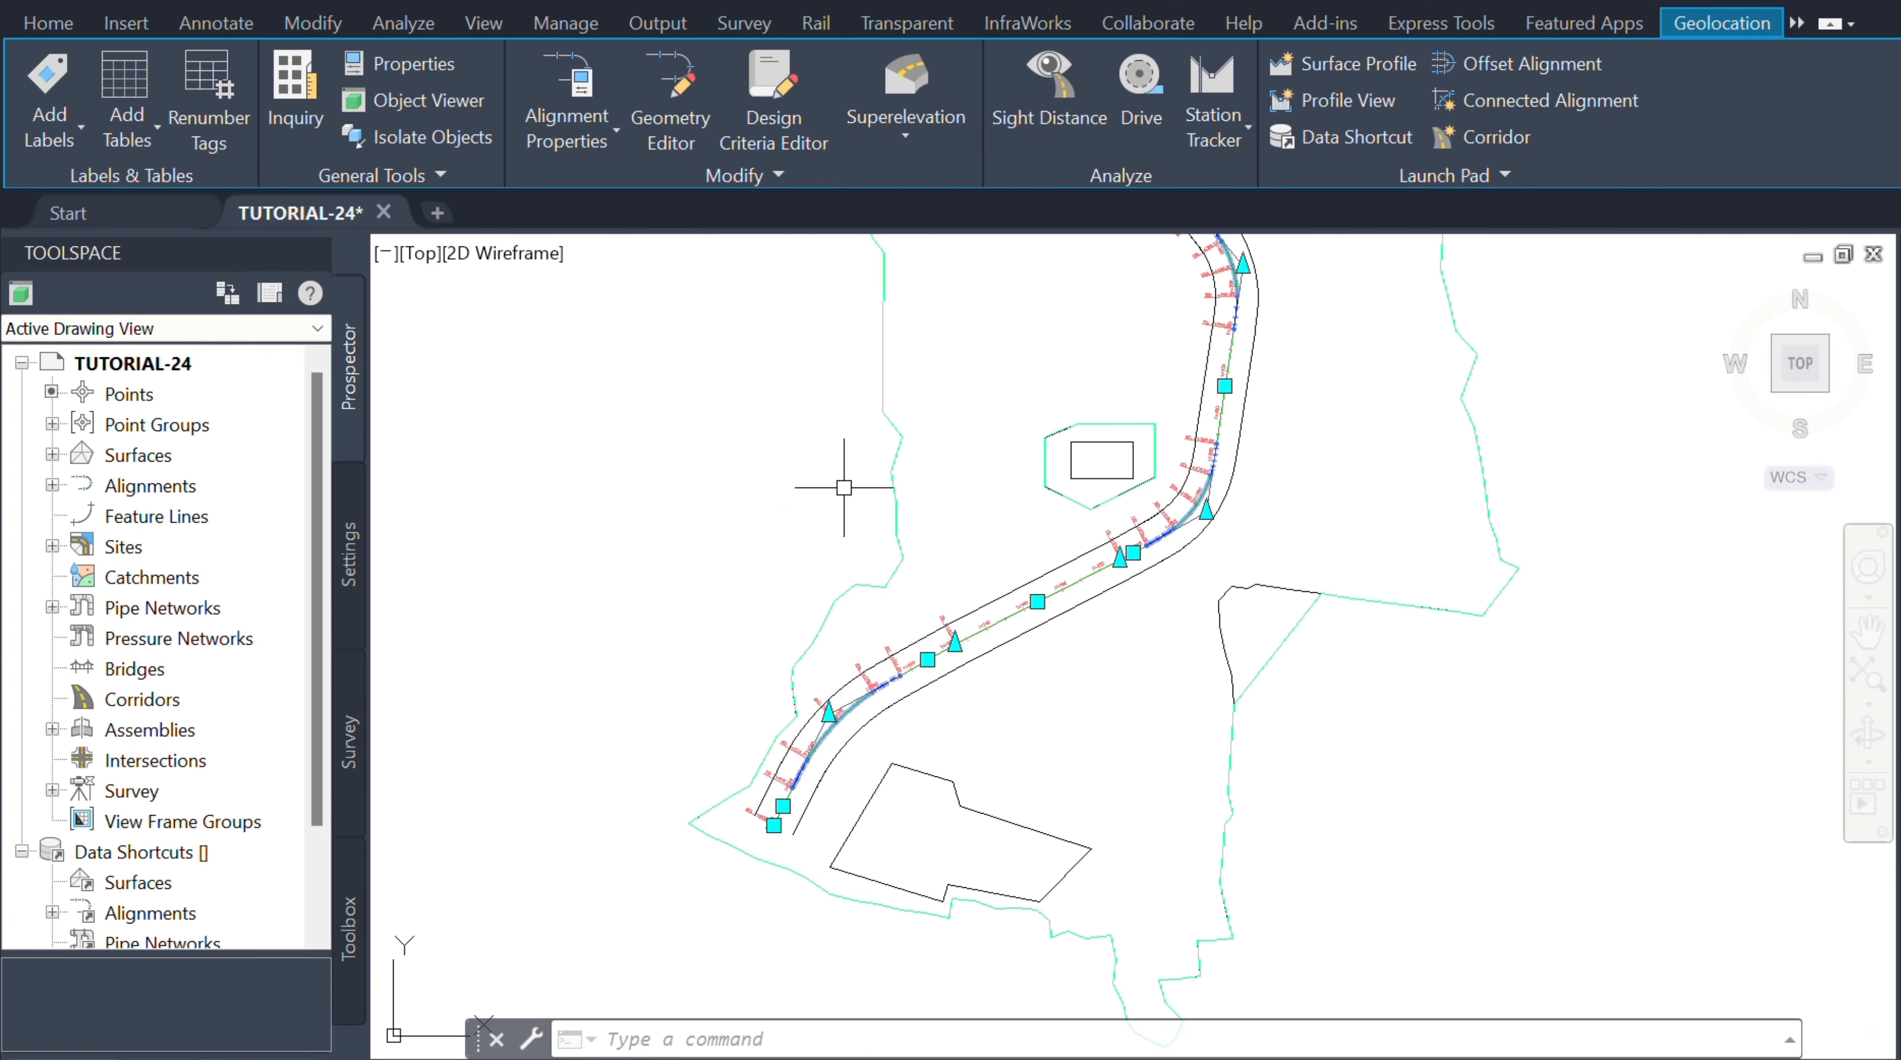
scroll(845, 480, up, 4)
scroll(854, 437, down, 2)
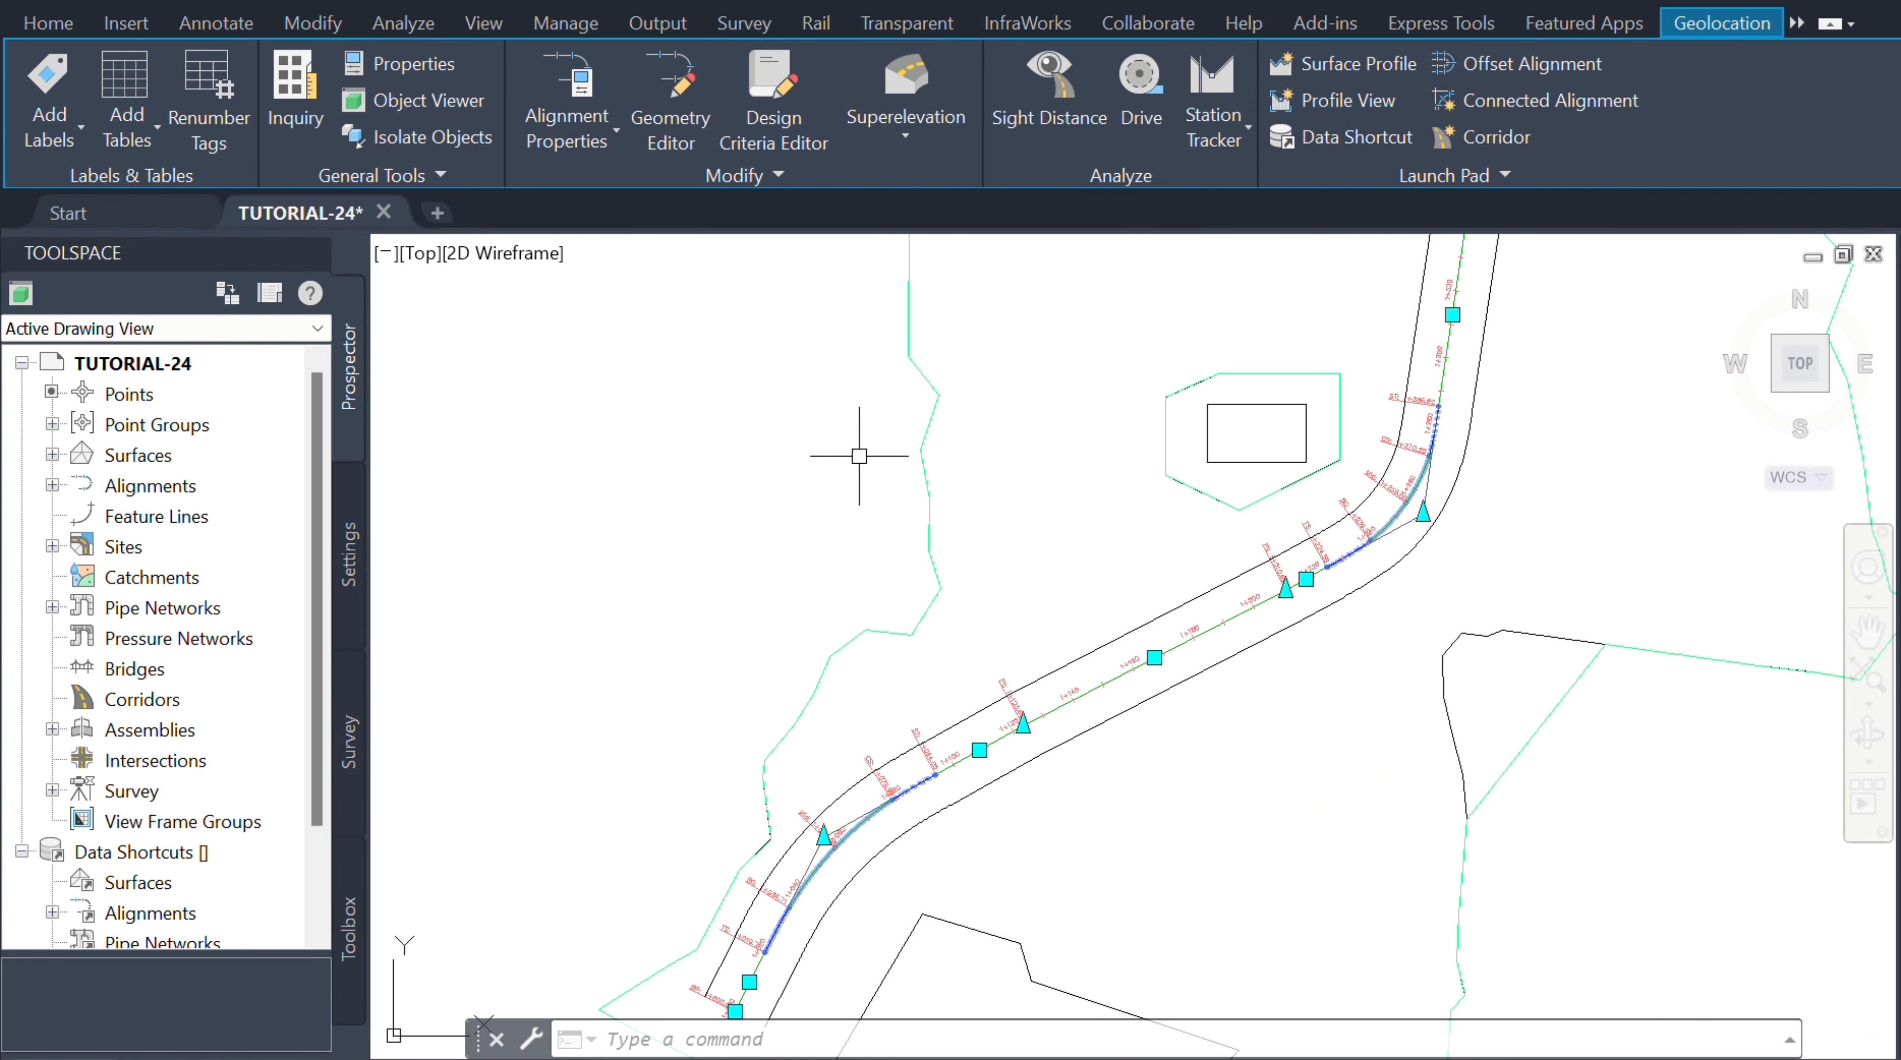
- Add a masking region in the ROAD-1 alignment properties with its first station at 1140
click(598, 141)
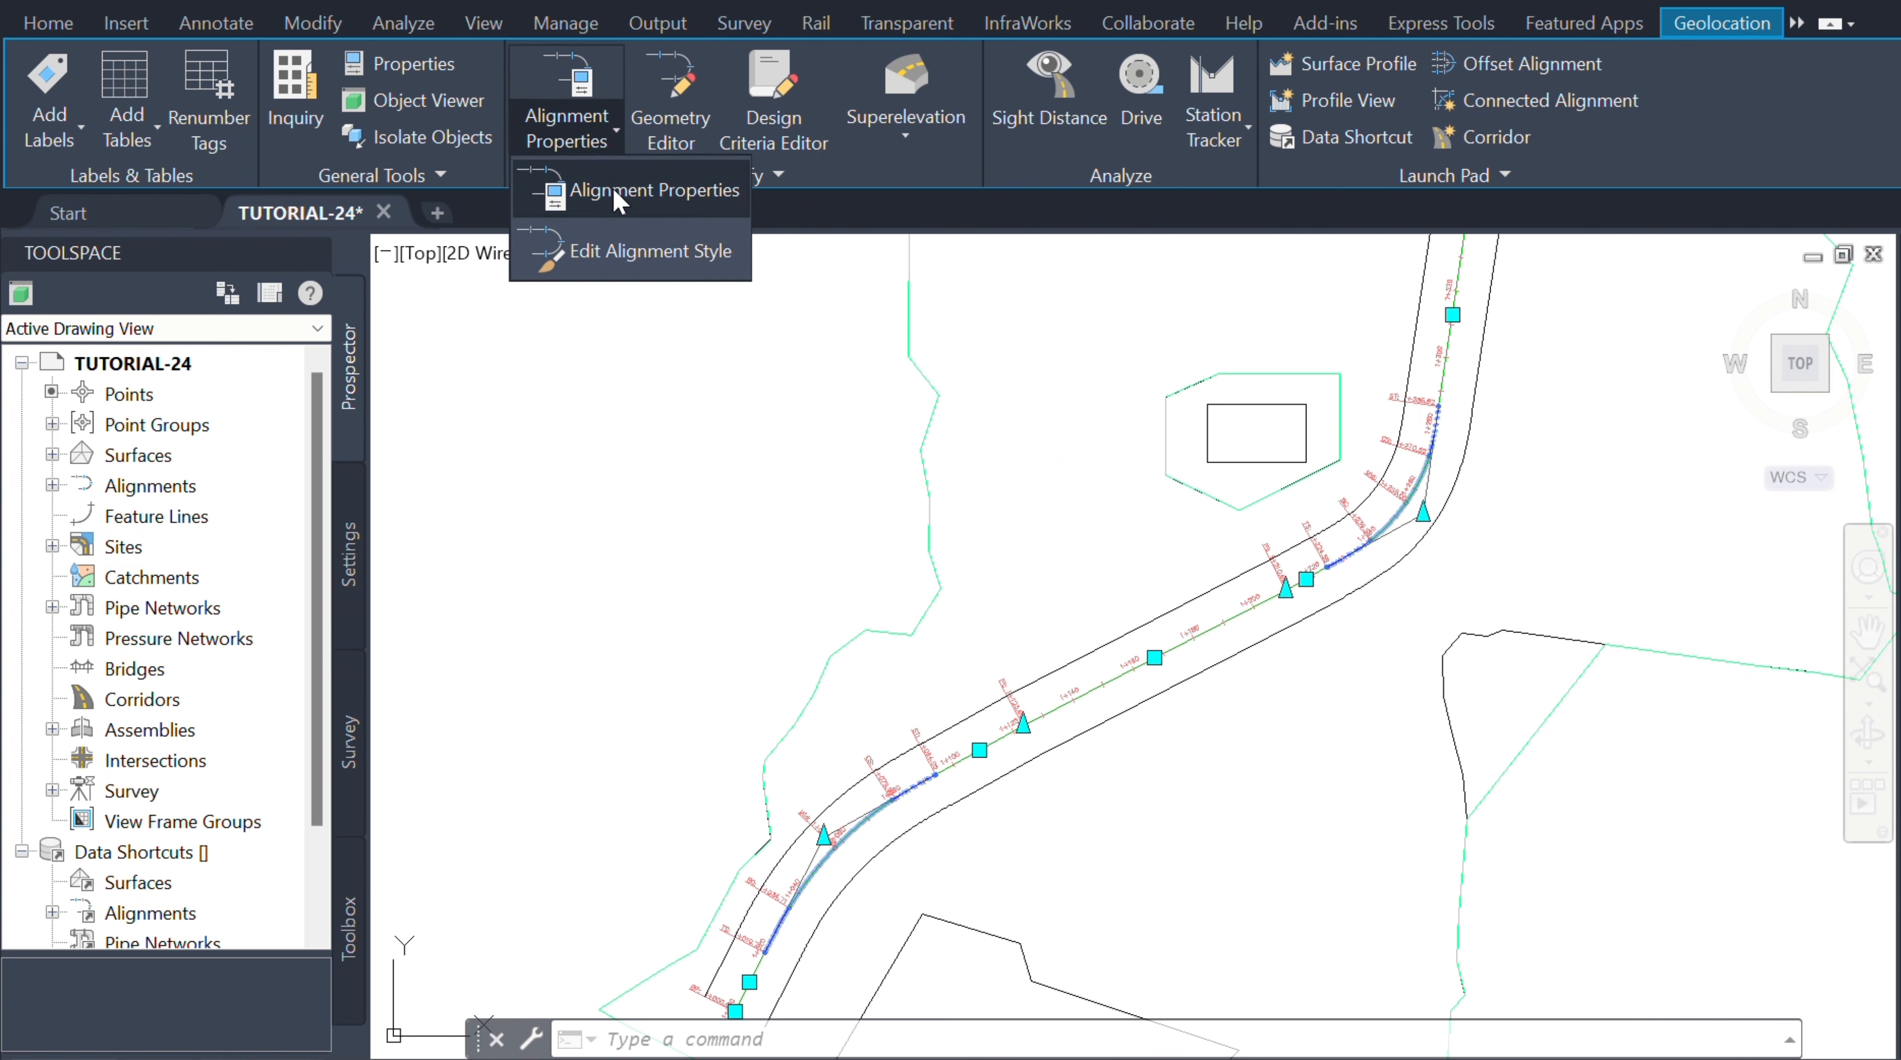
click(622, 199)
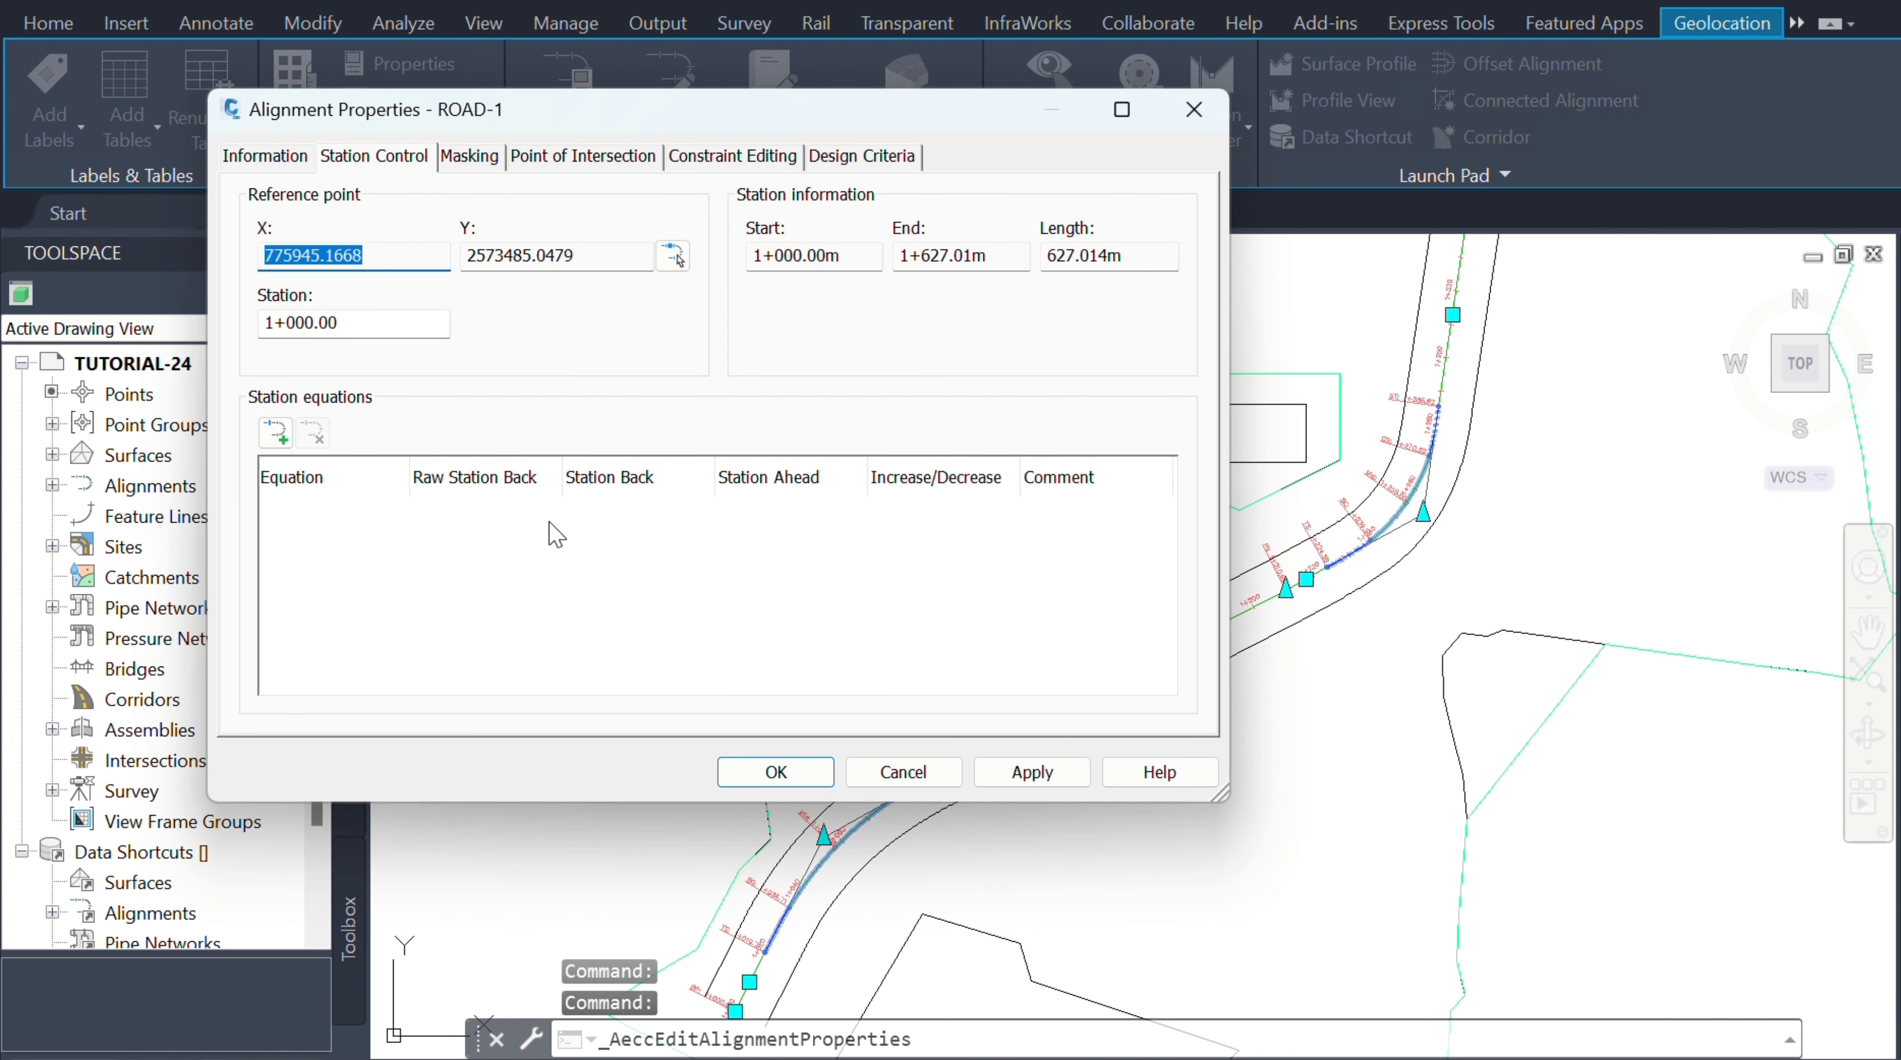
click(485, 159)
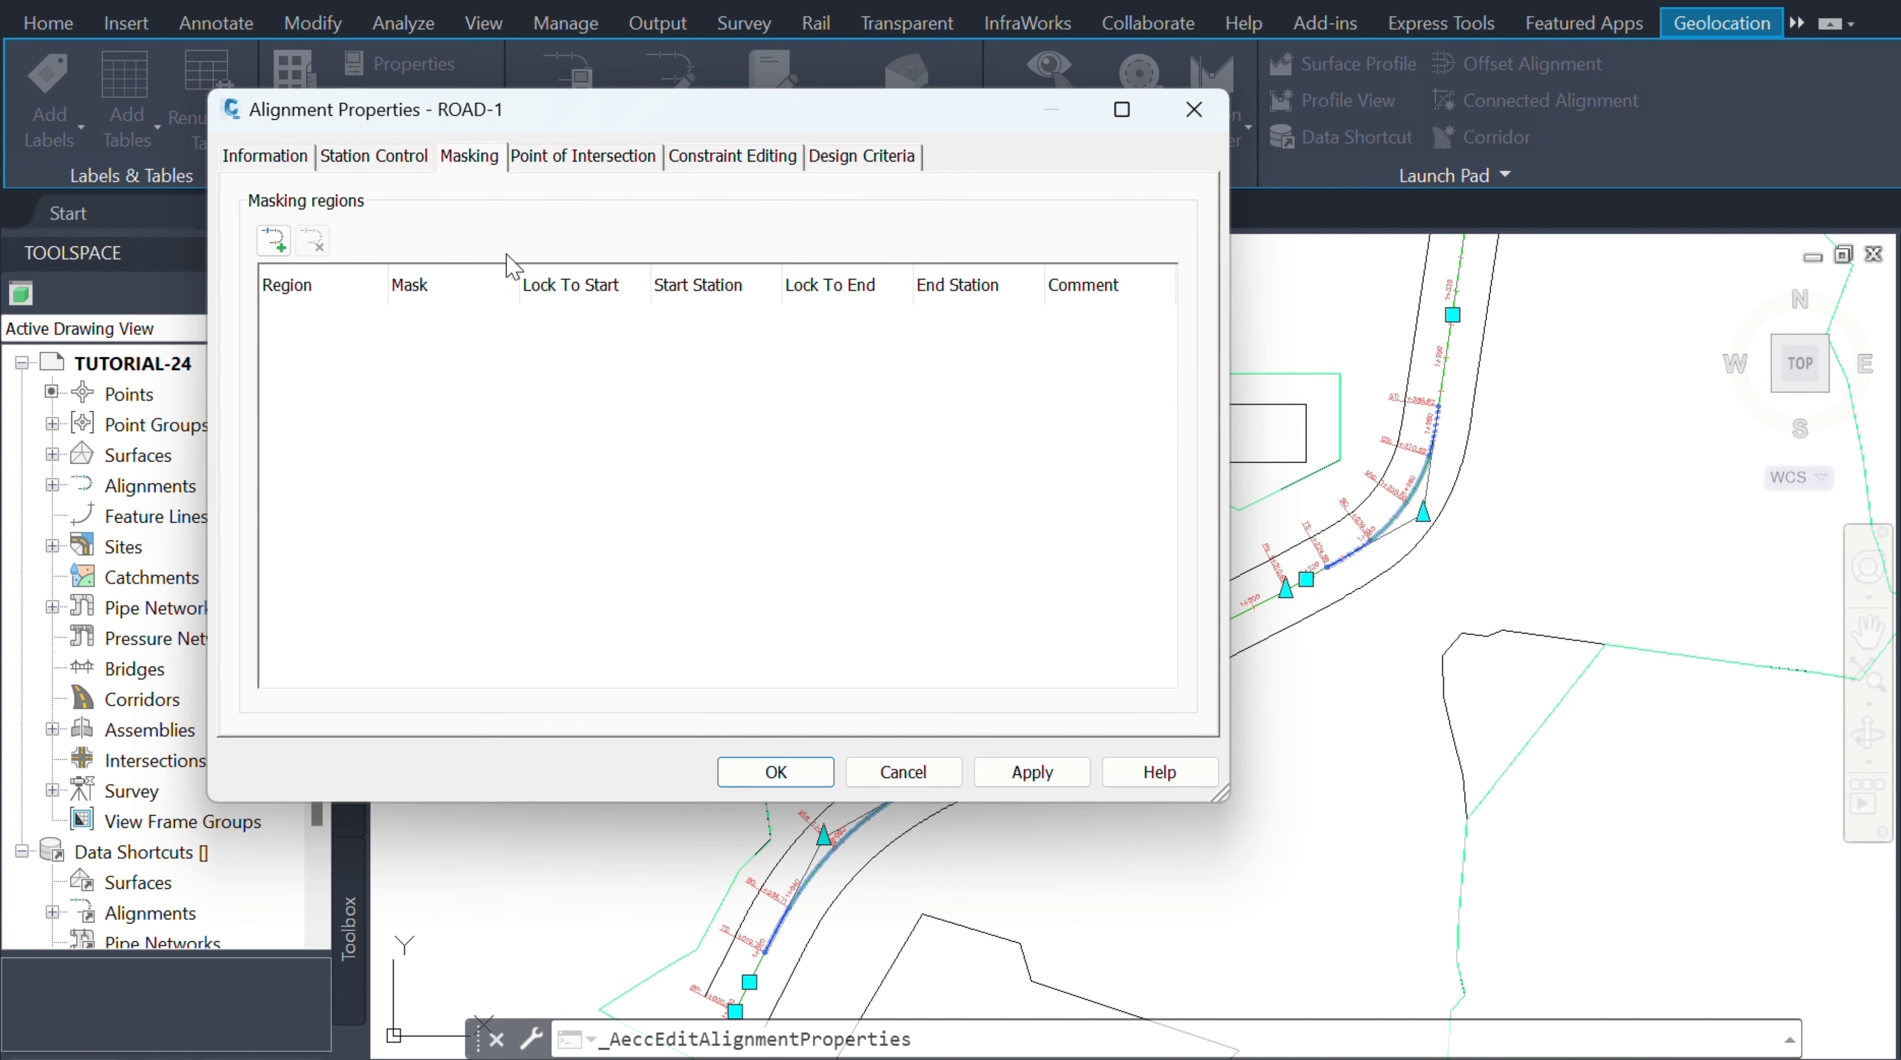
click(274, 242)
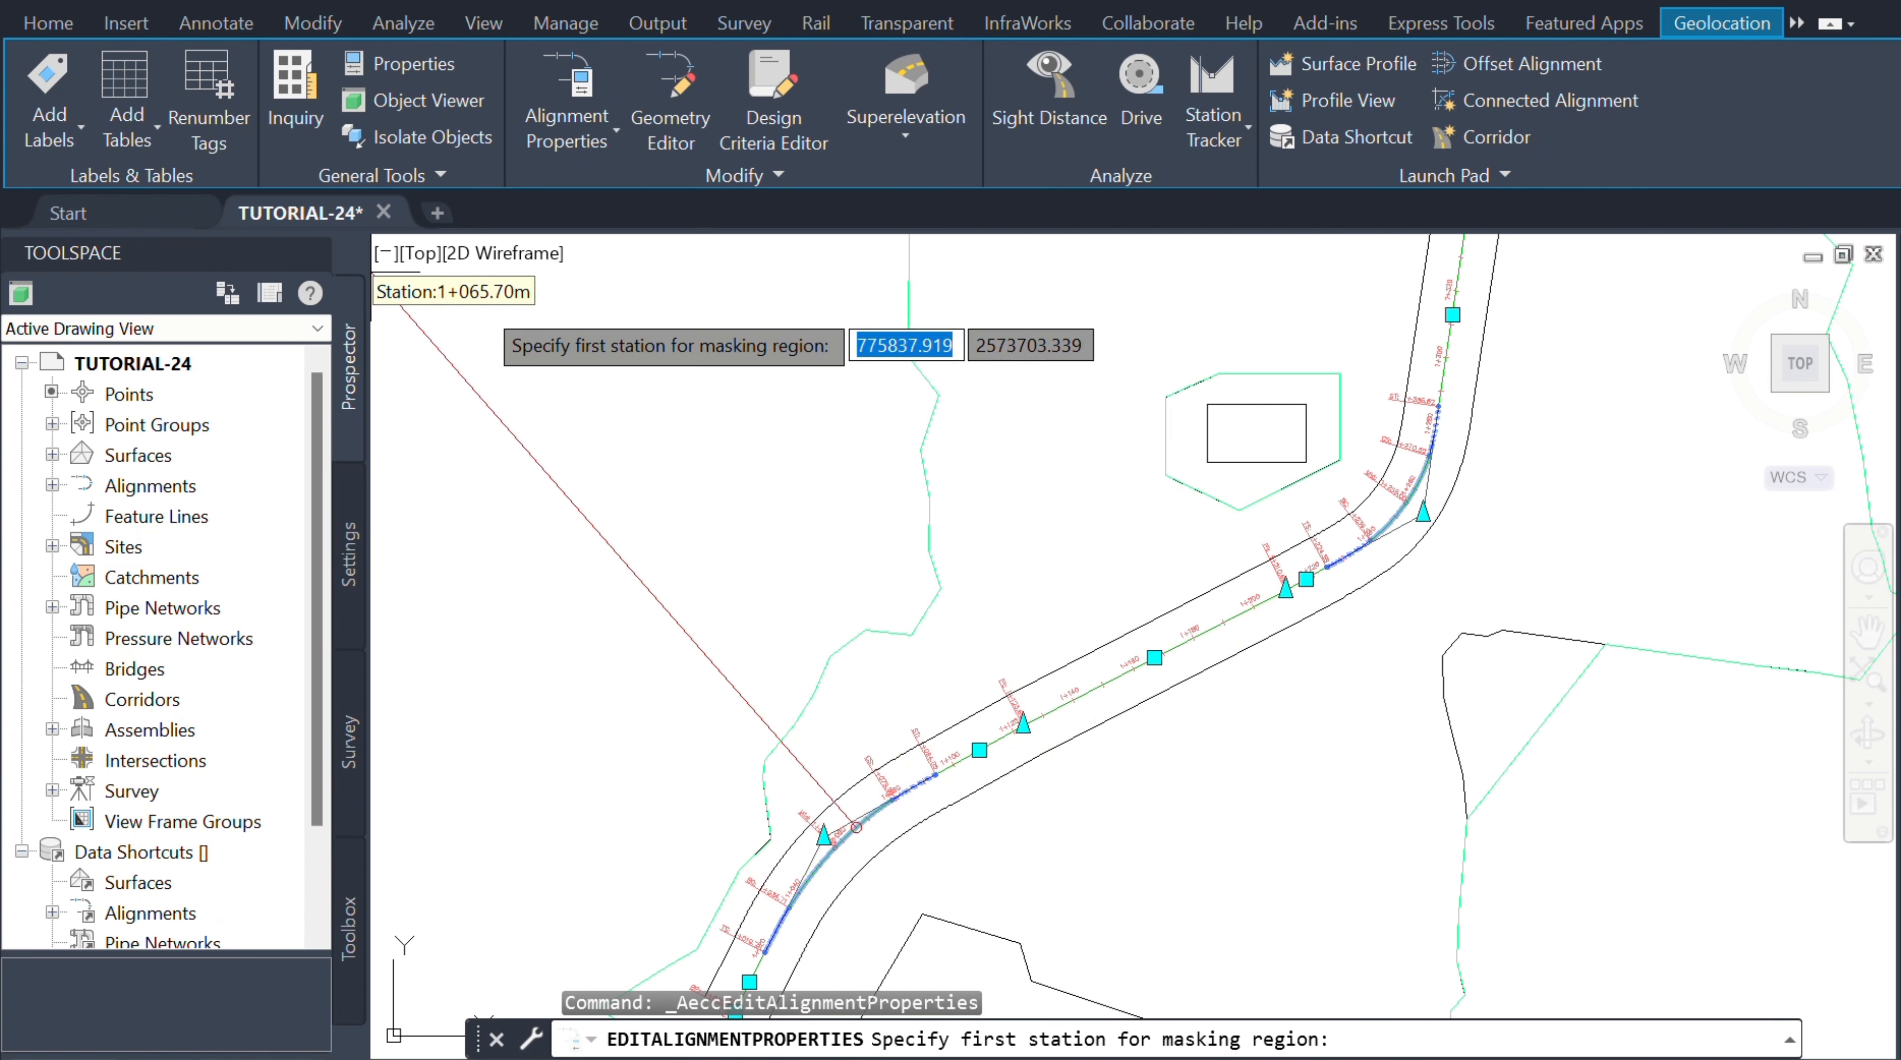
scroll(736, 493, down, 4)
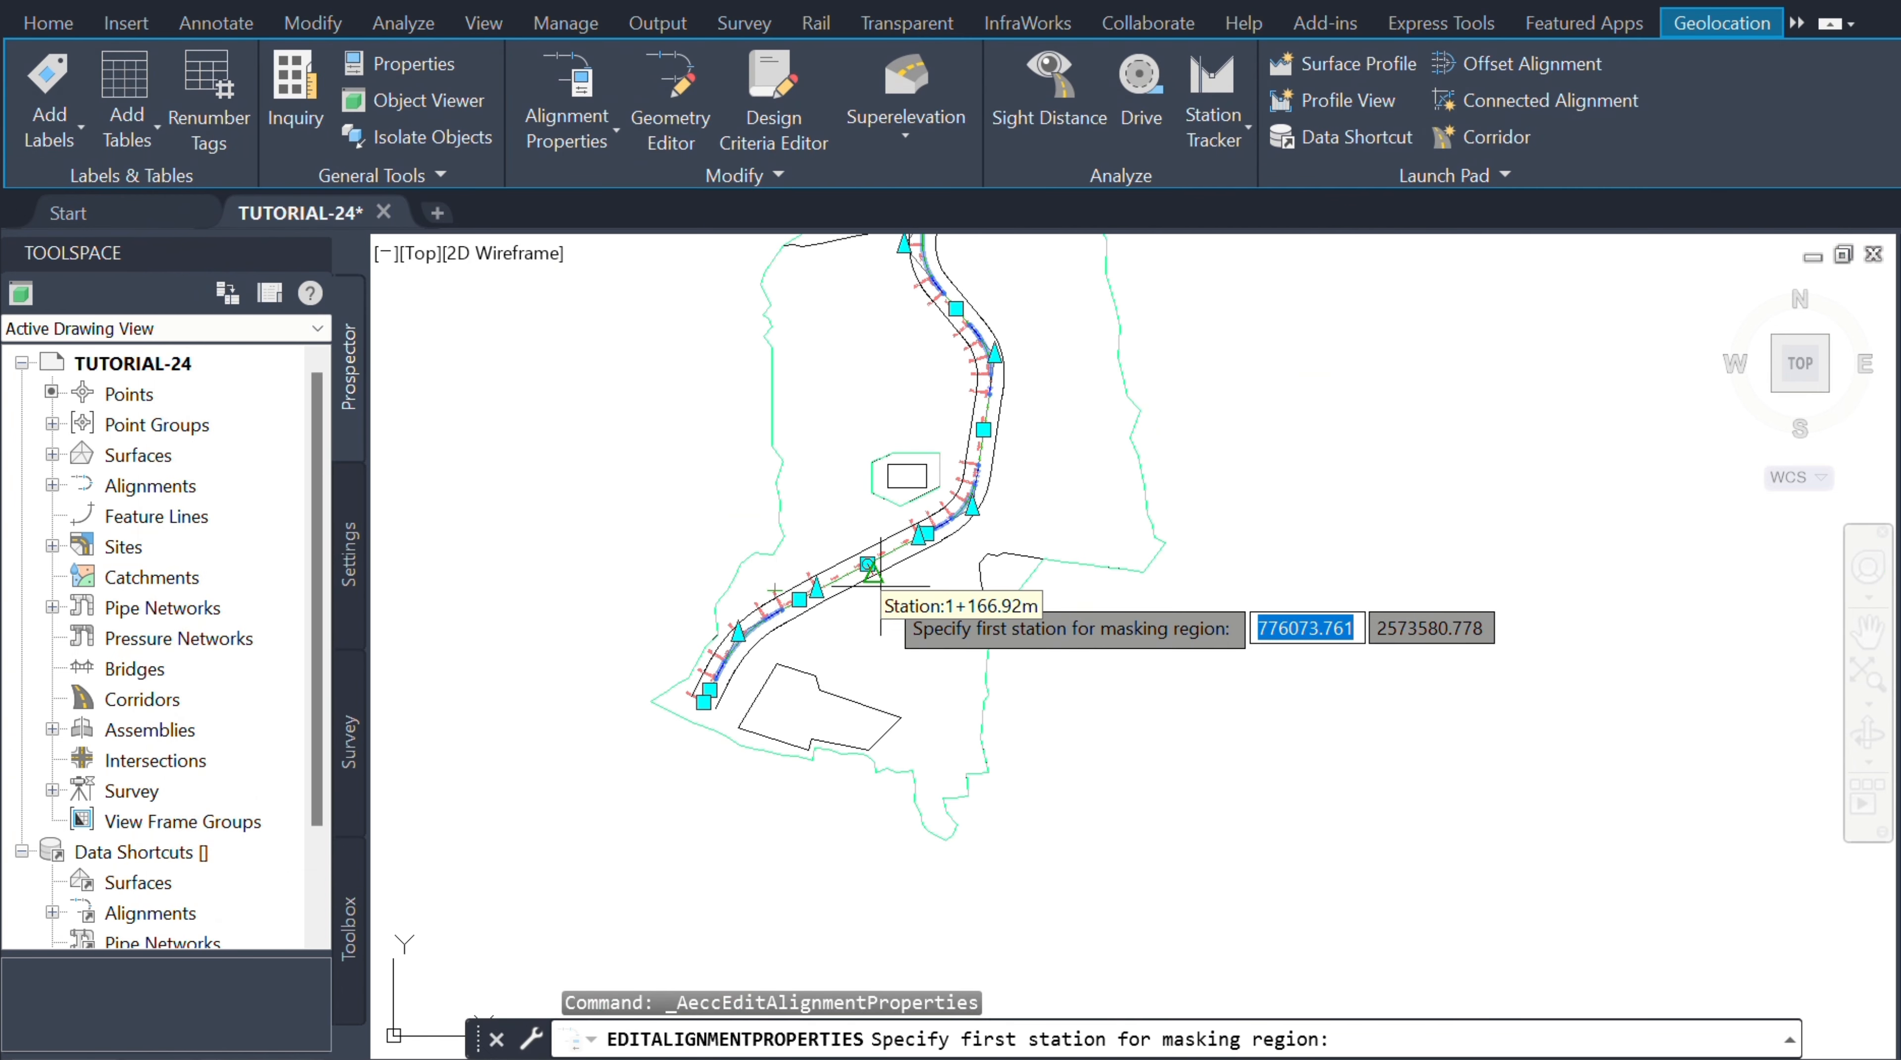
scroll(846, 590, up, 6)
scroll(672, 645, up, 4)
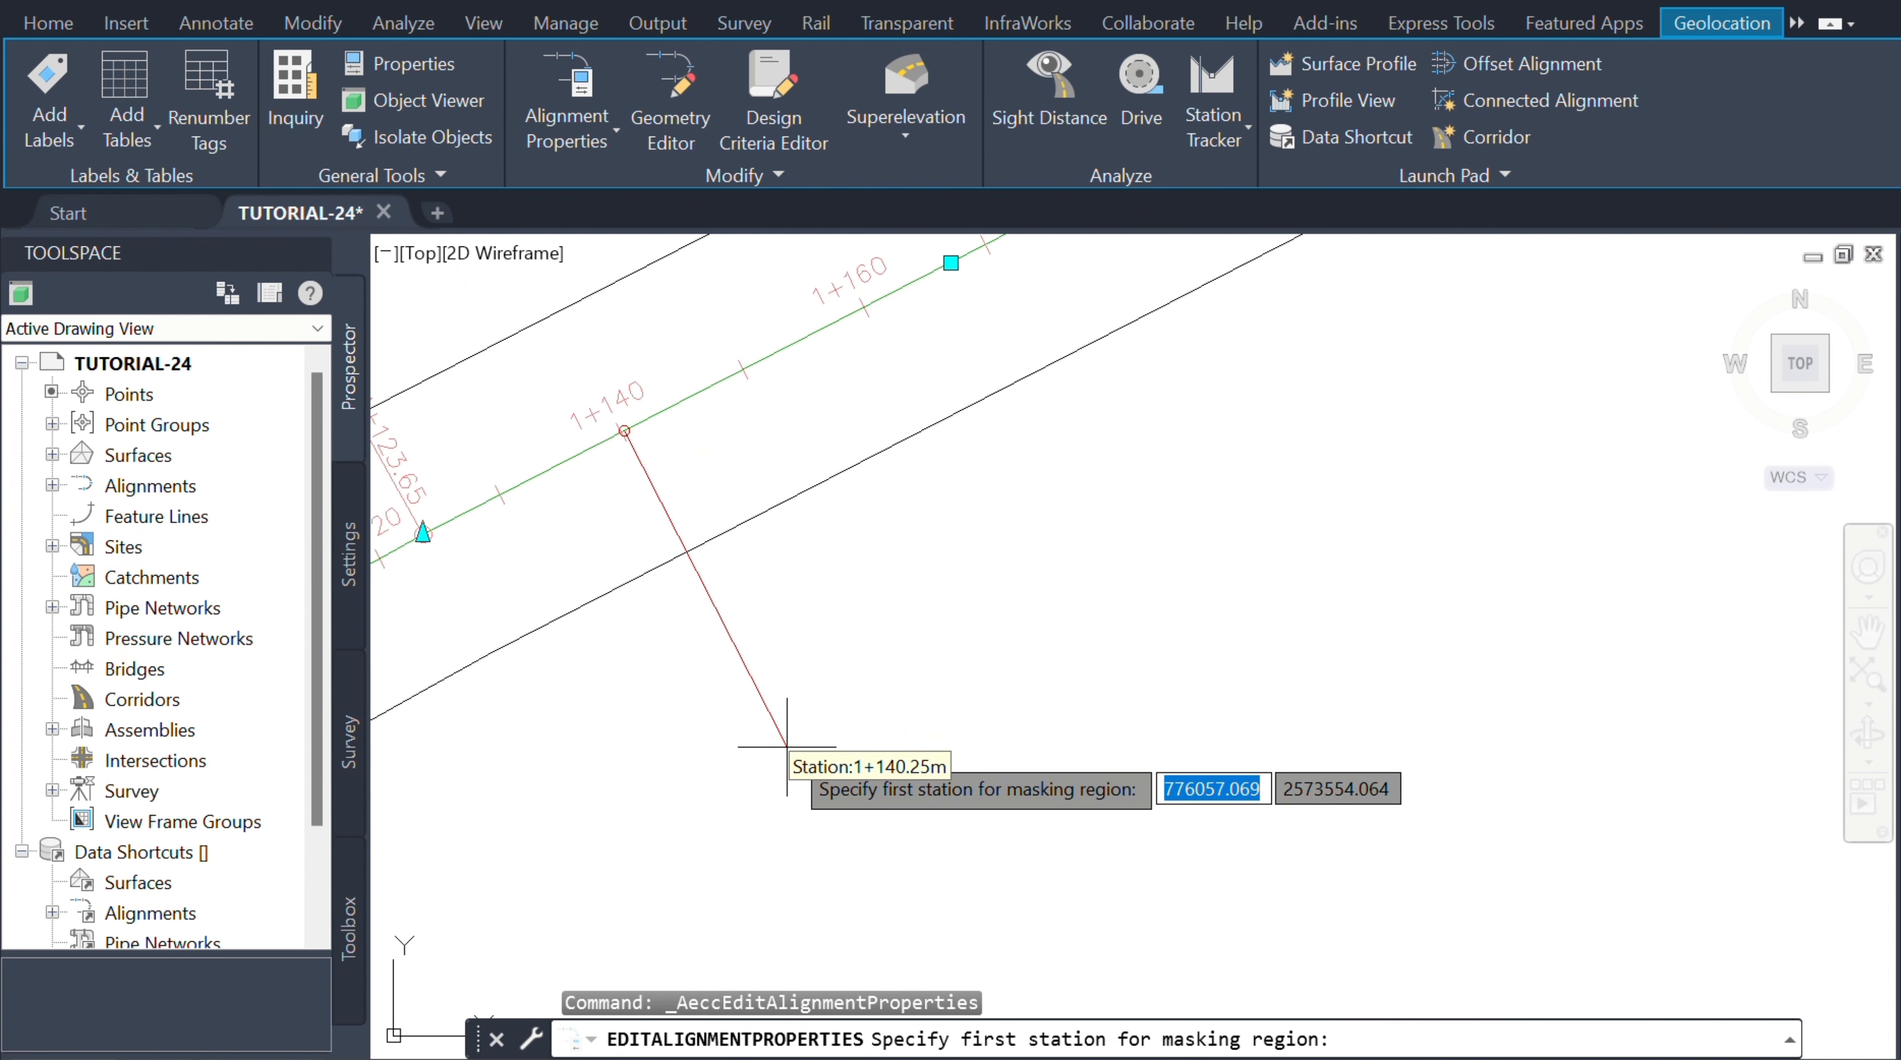
text(1140)
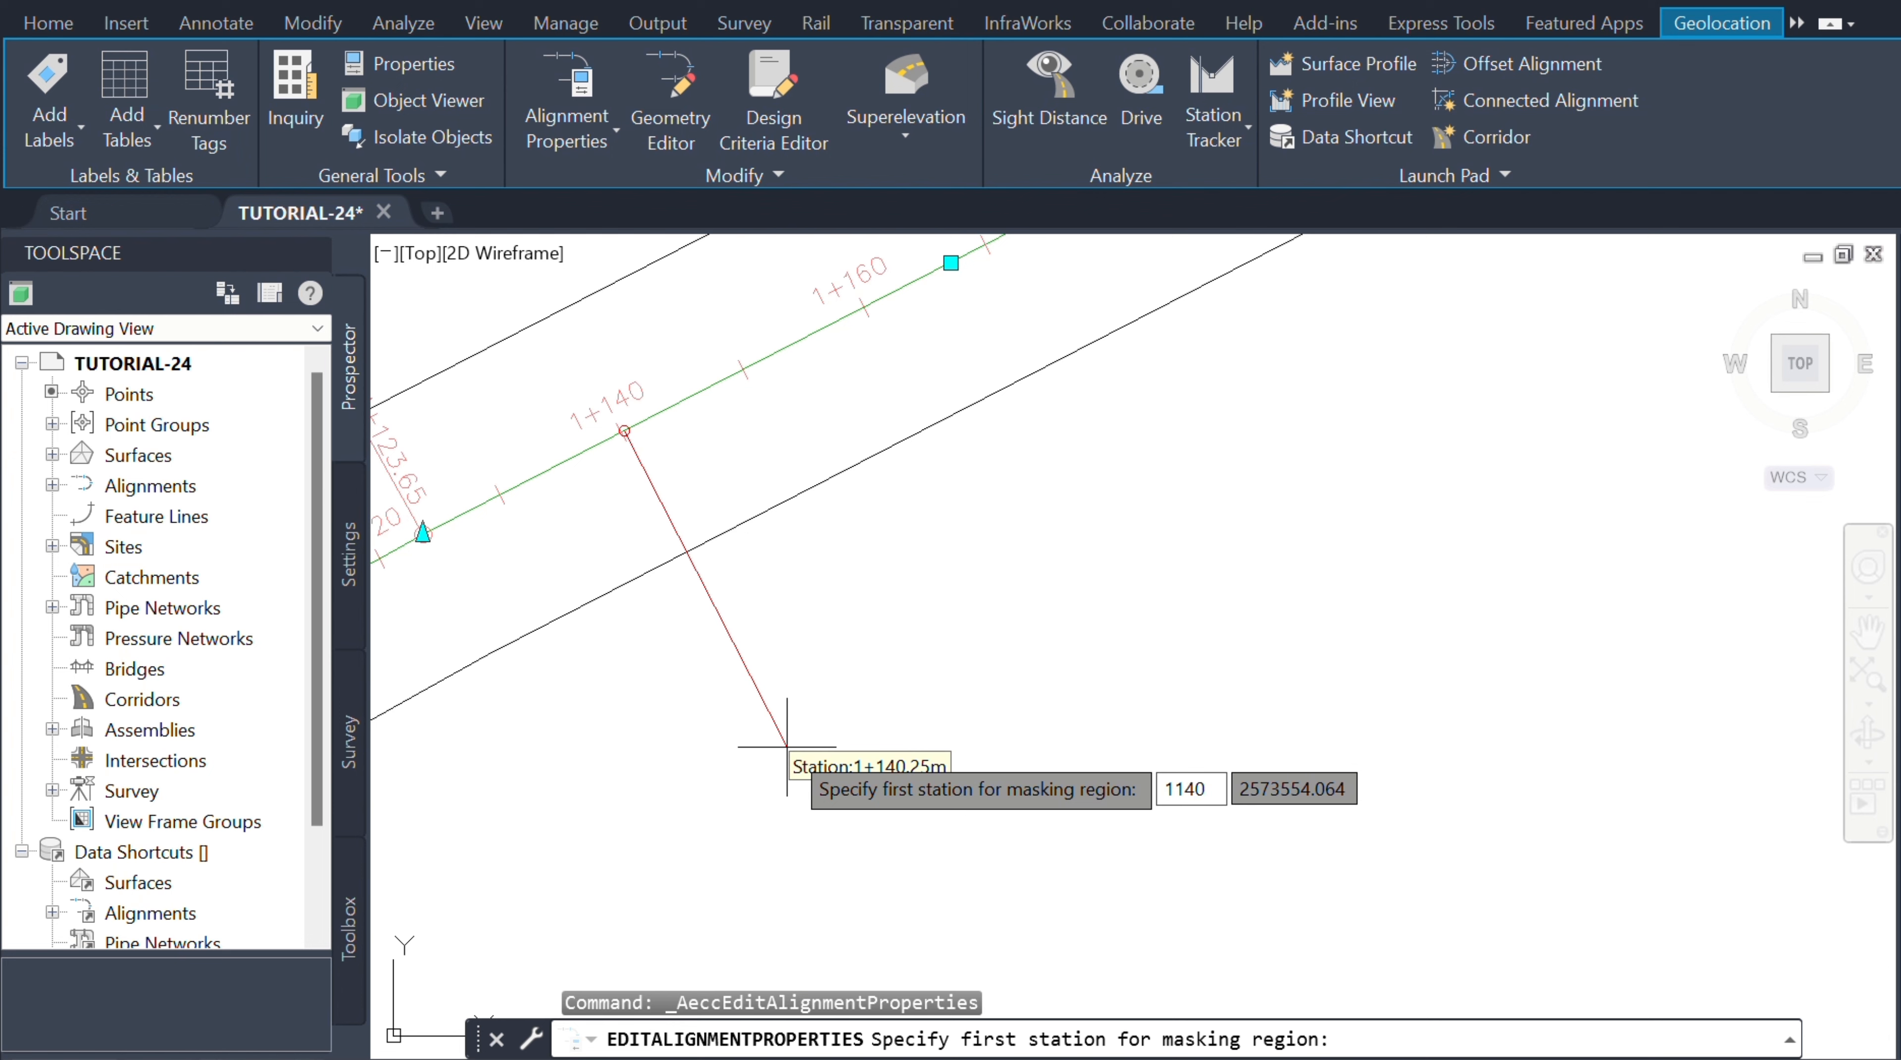
key(Return)
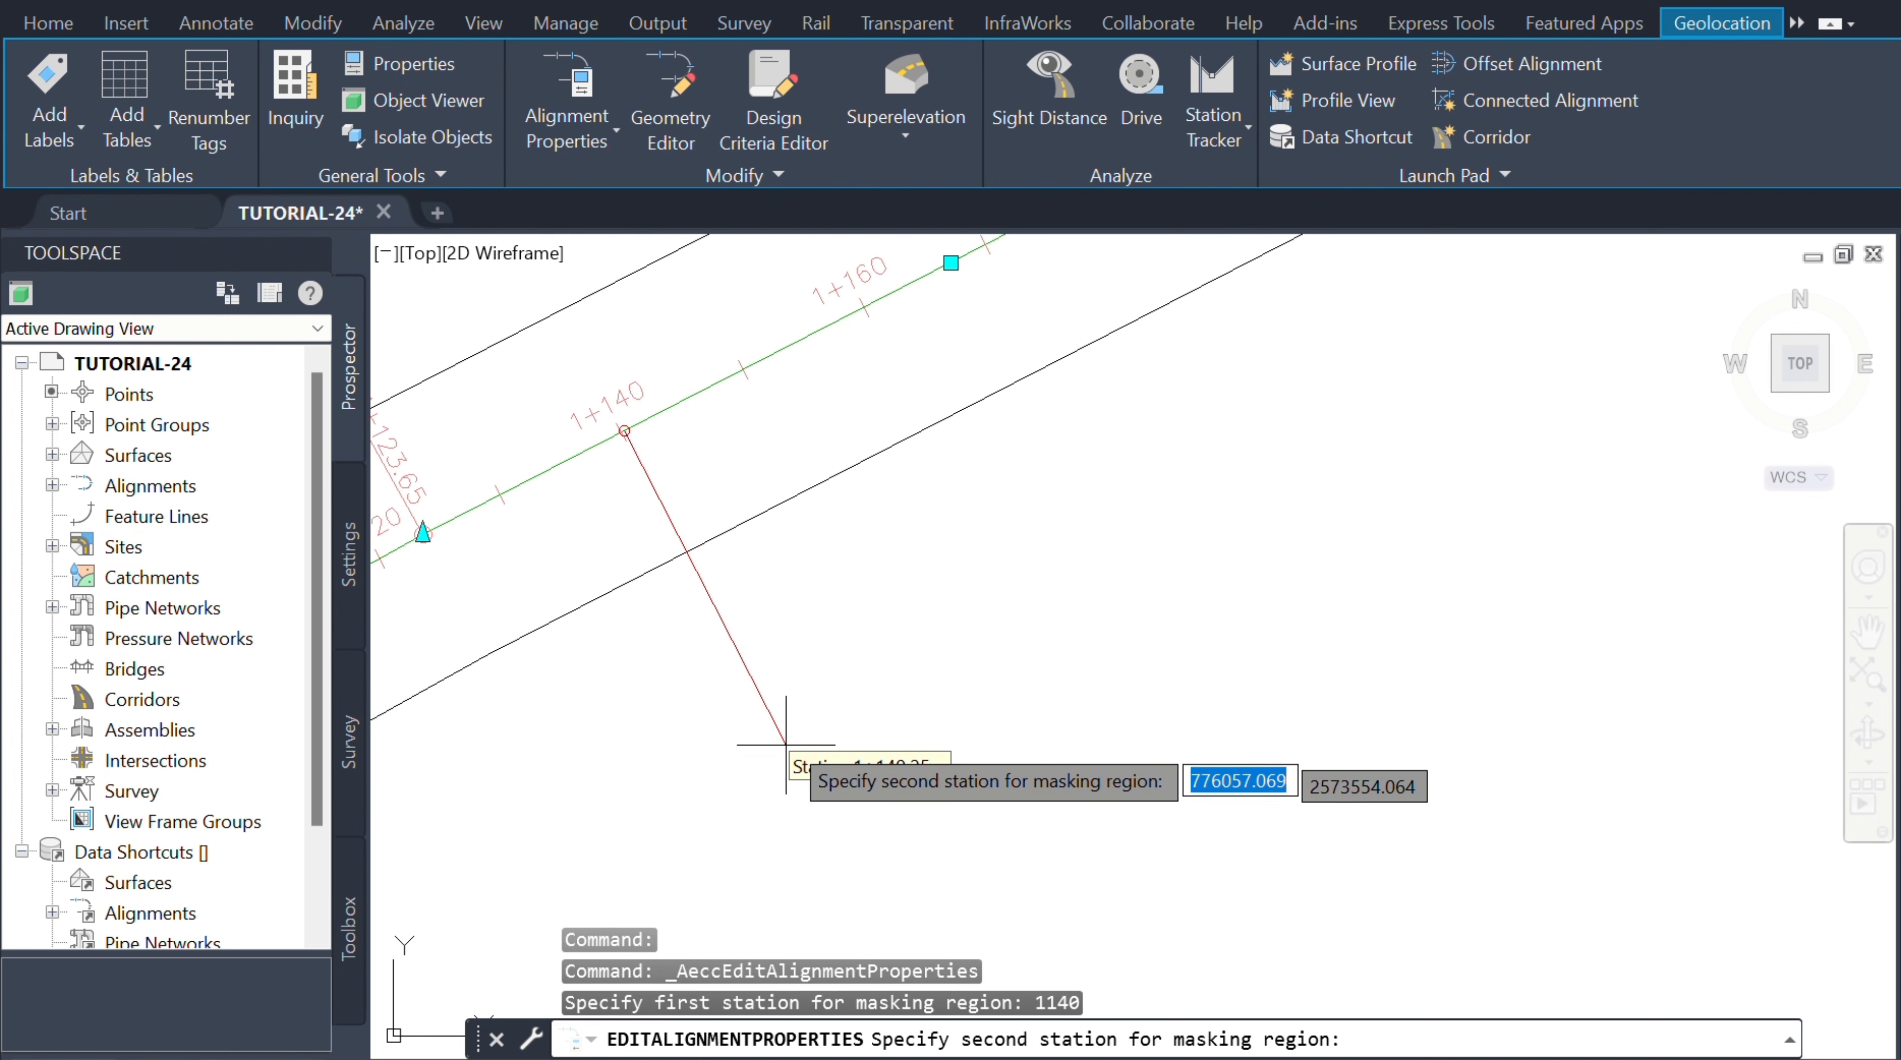
- Set the masking region's second station to 1200
scroll(806, 753, down, 6)
scroll(920, 728, up, 4)
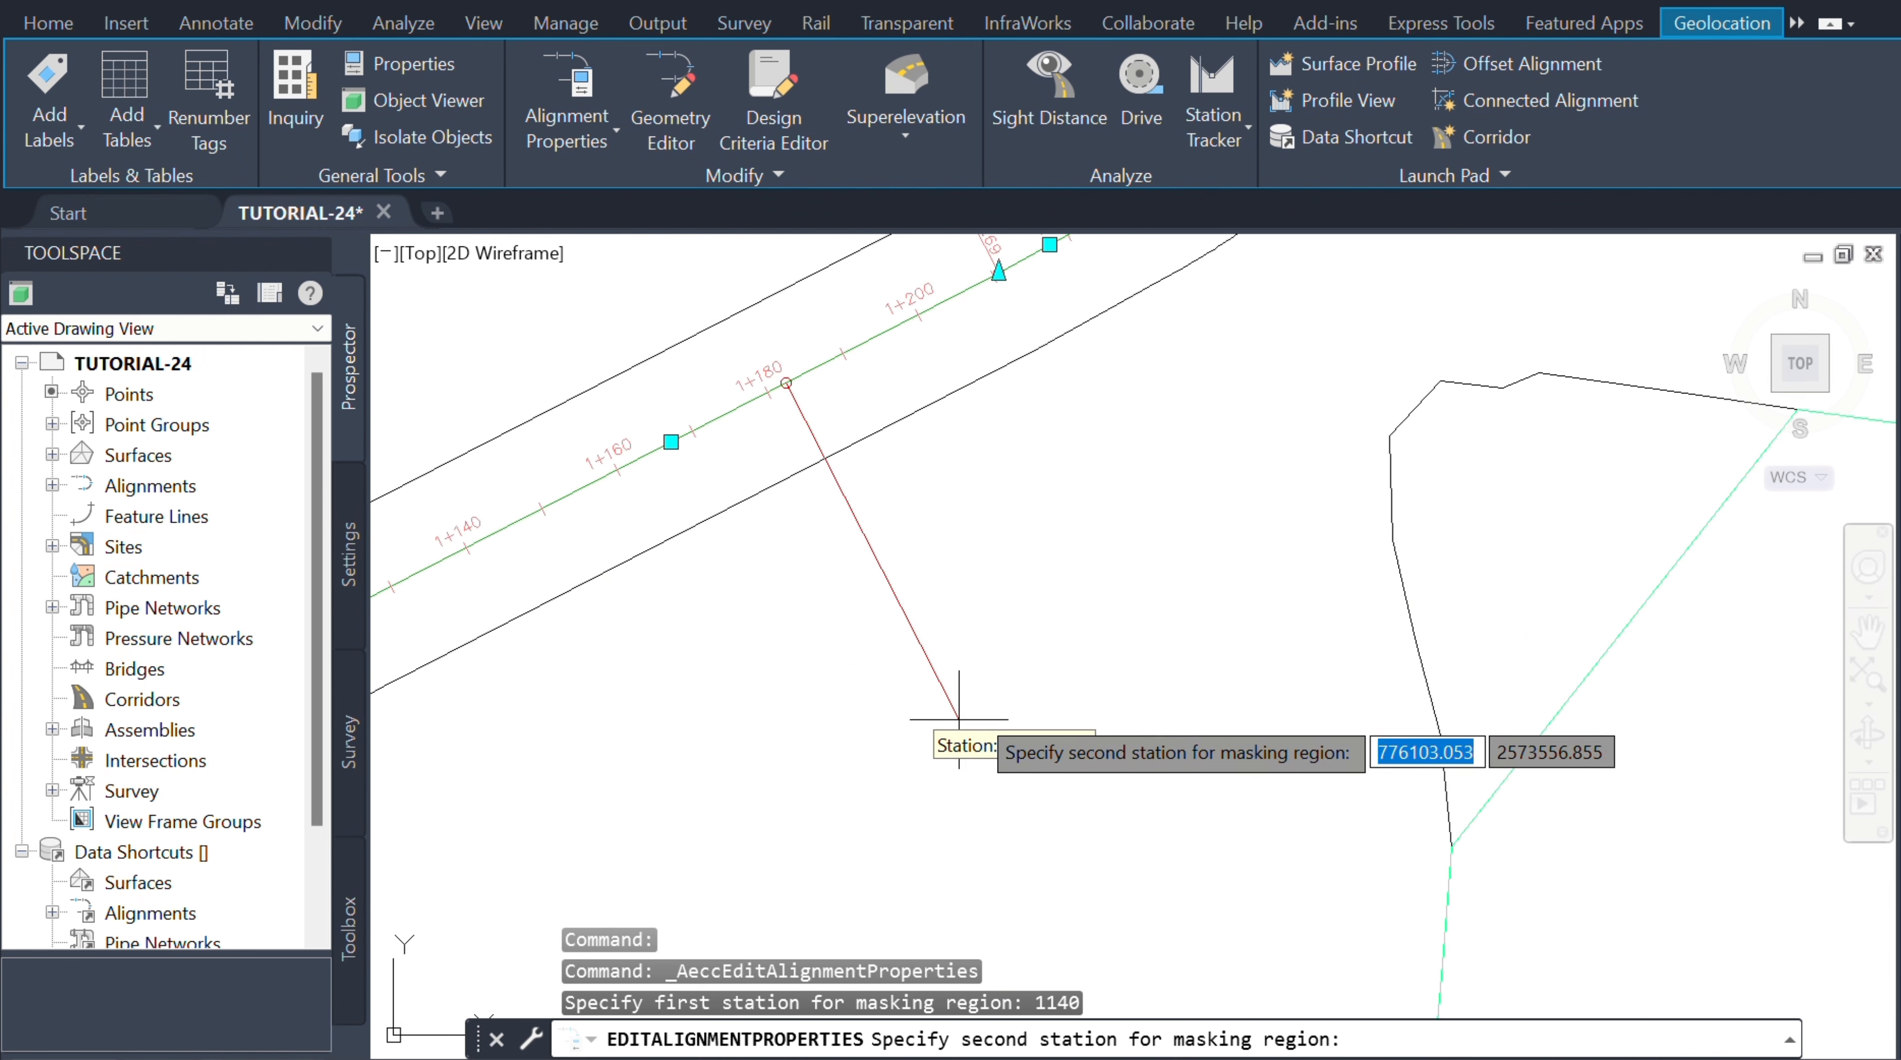
scroll(984, 714, down, 2)
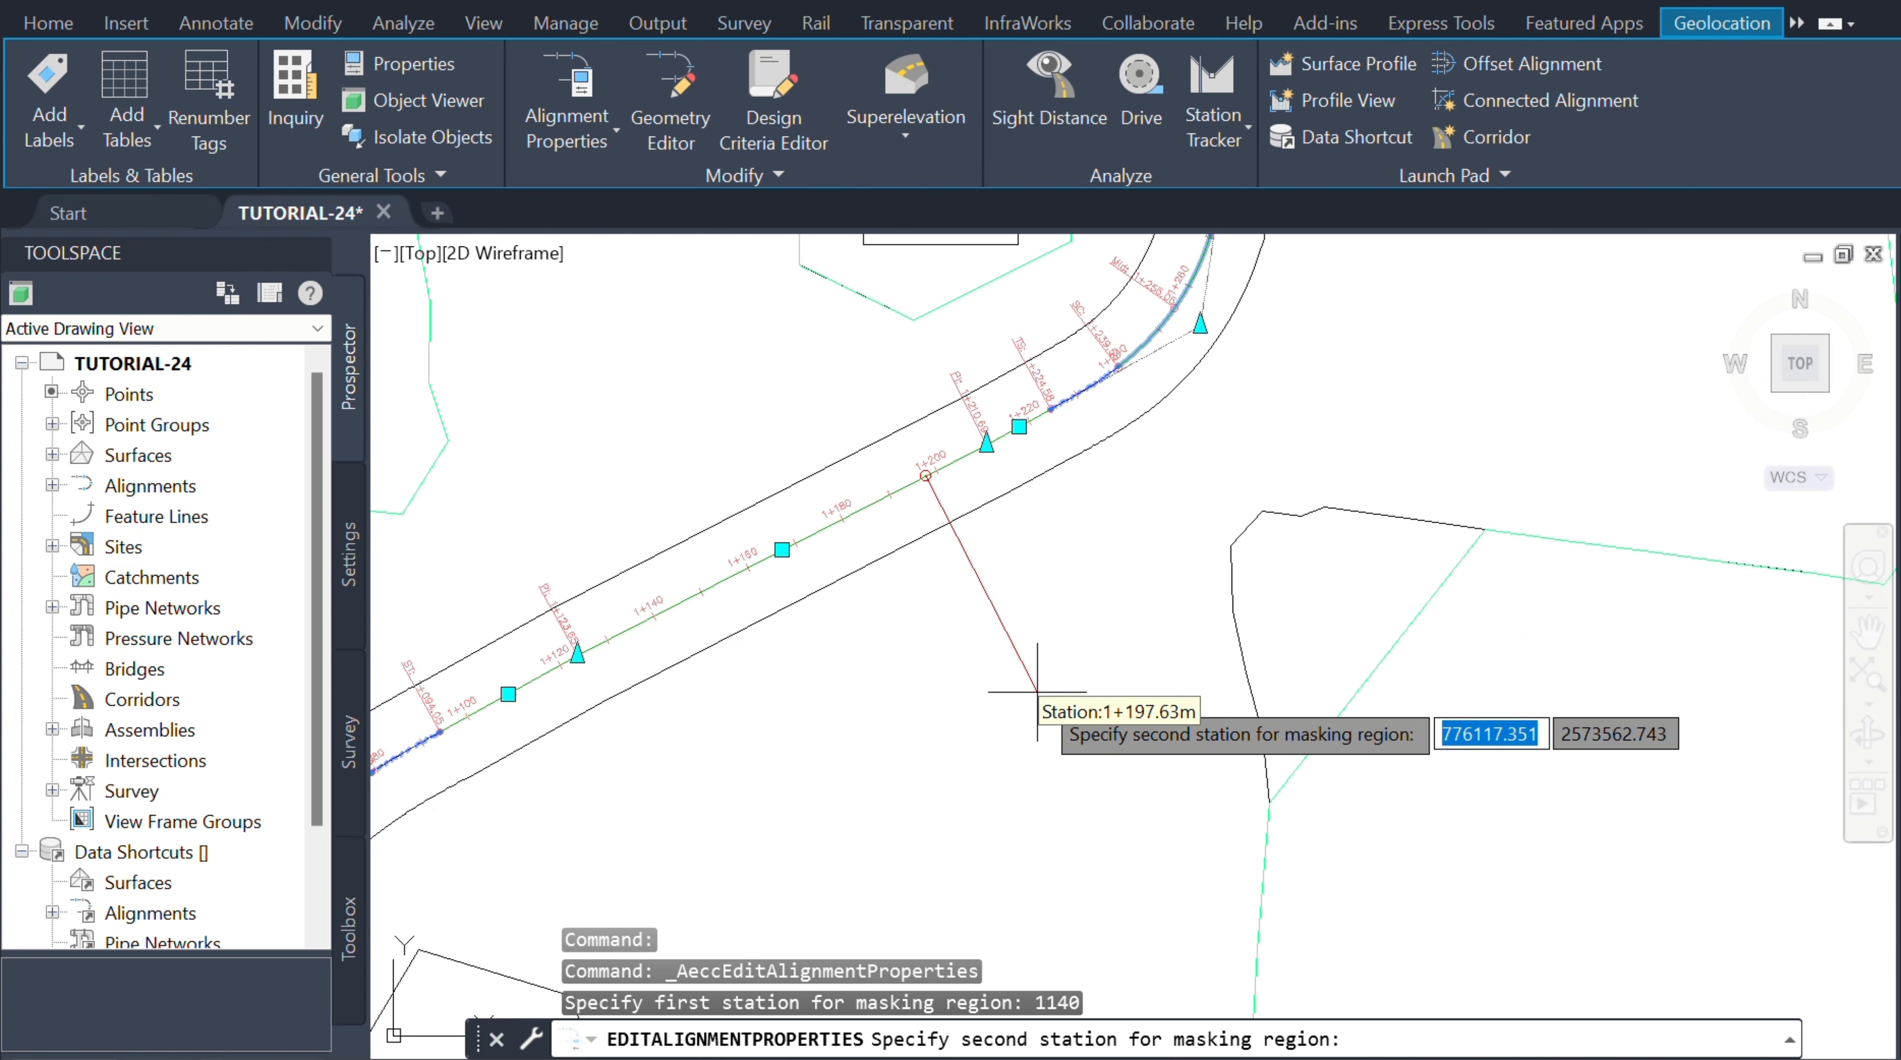
text(1200)
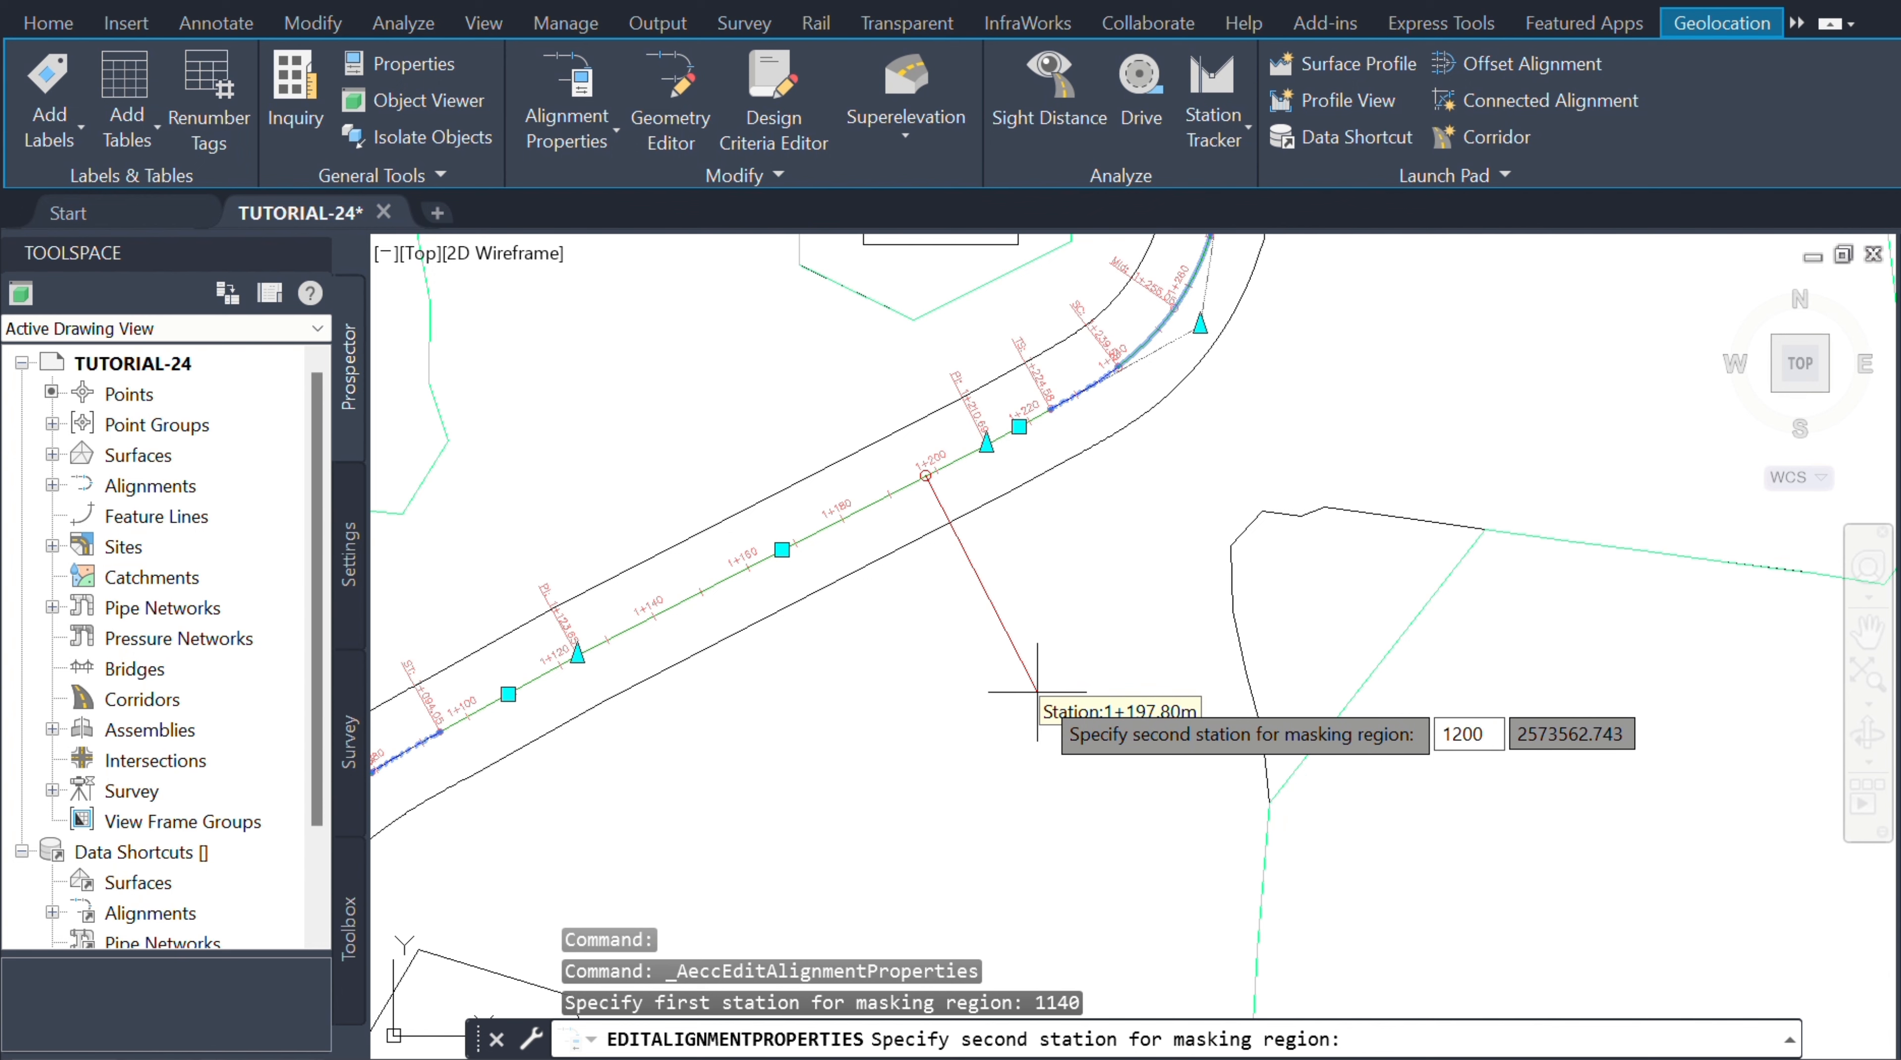
key(Return)
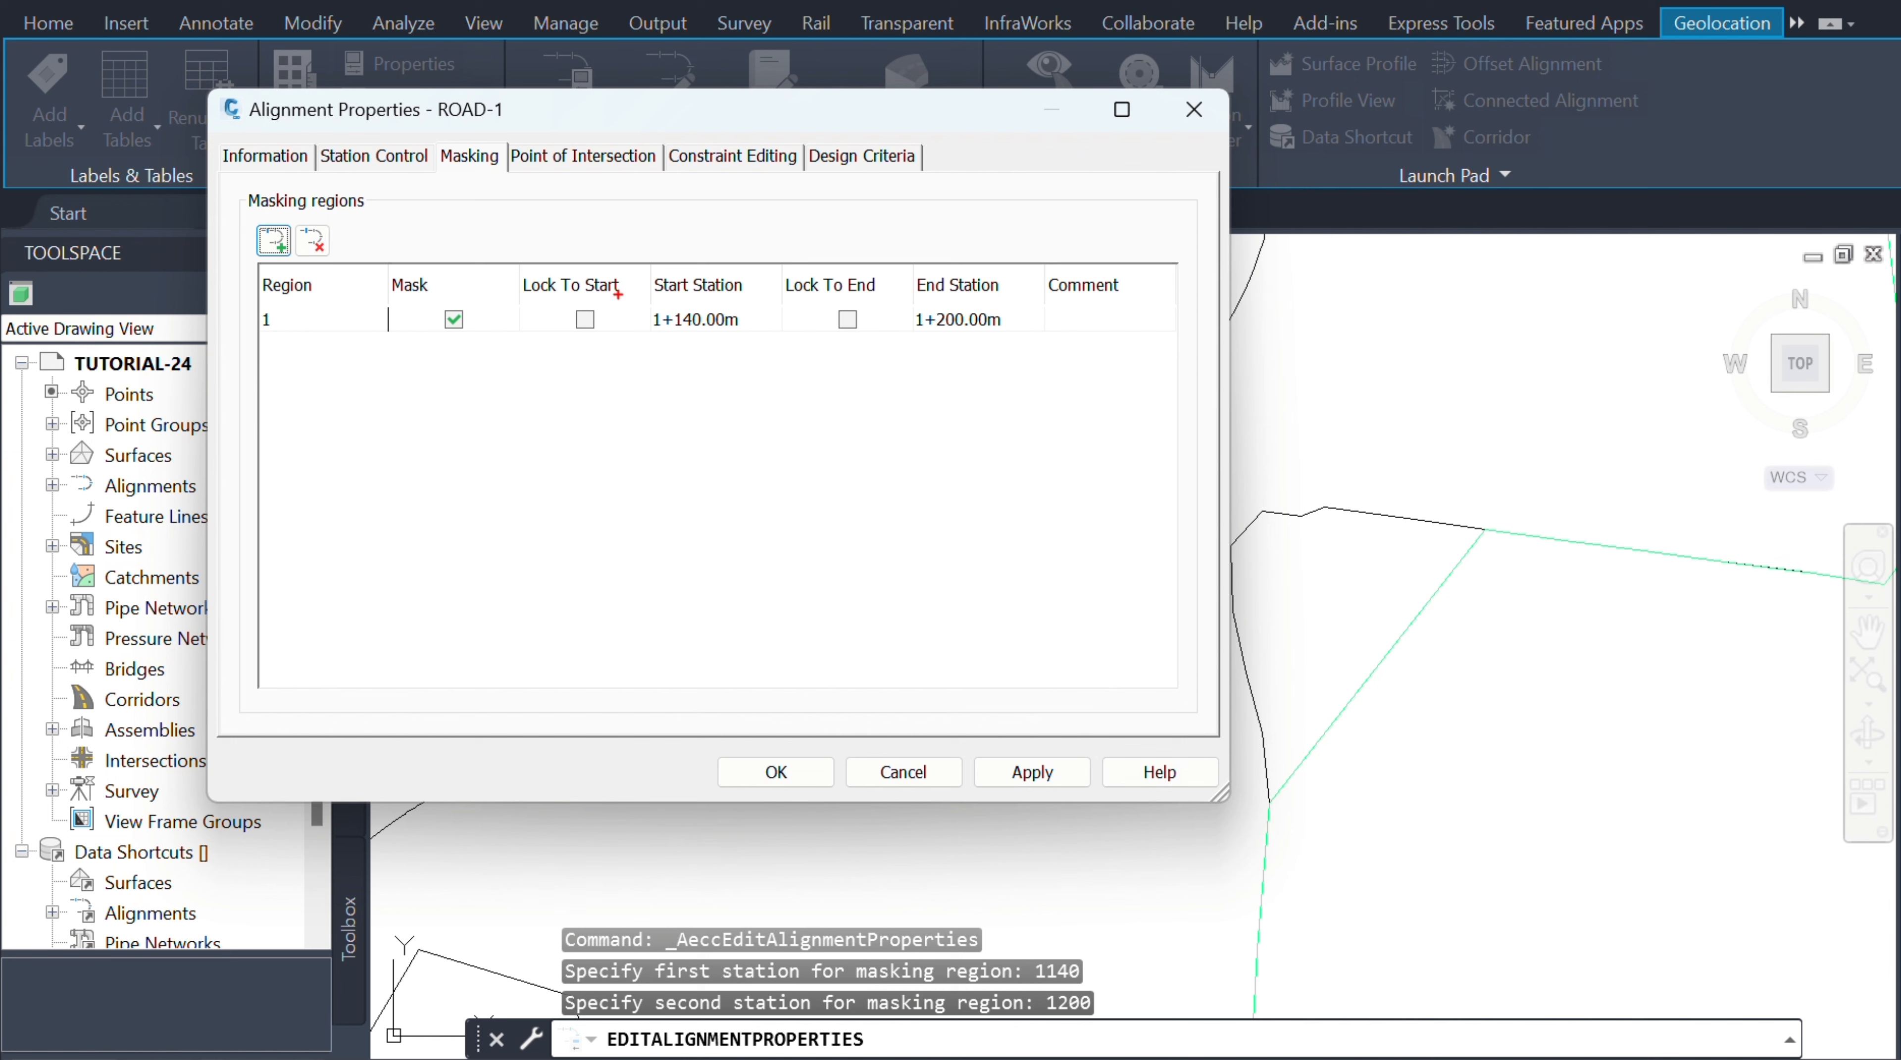
drag(643, 260, 768, 338)
drag(920, 248, 1035, 358)
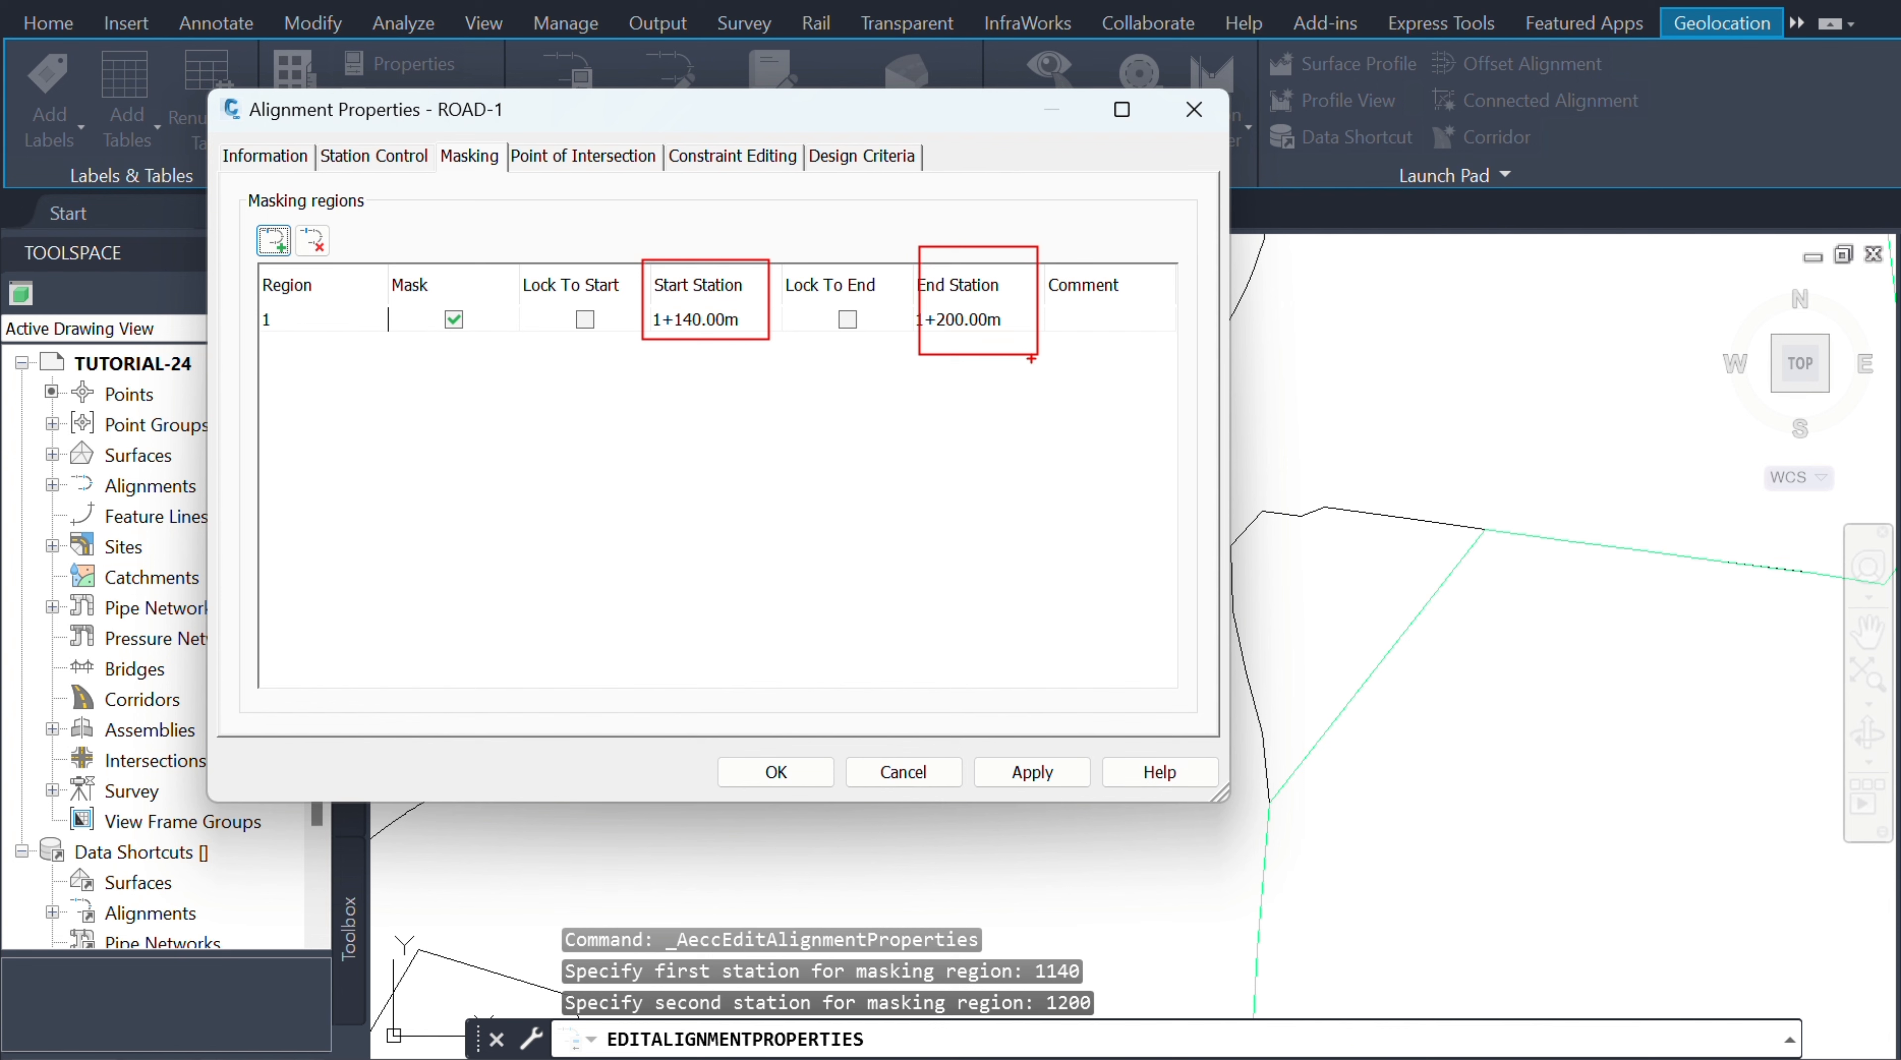
key(Escape)
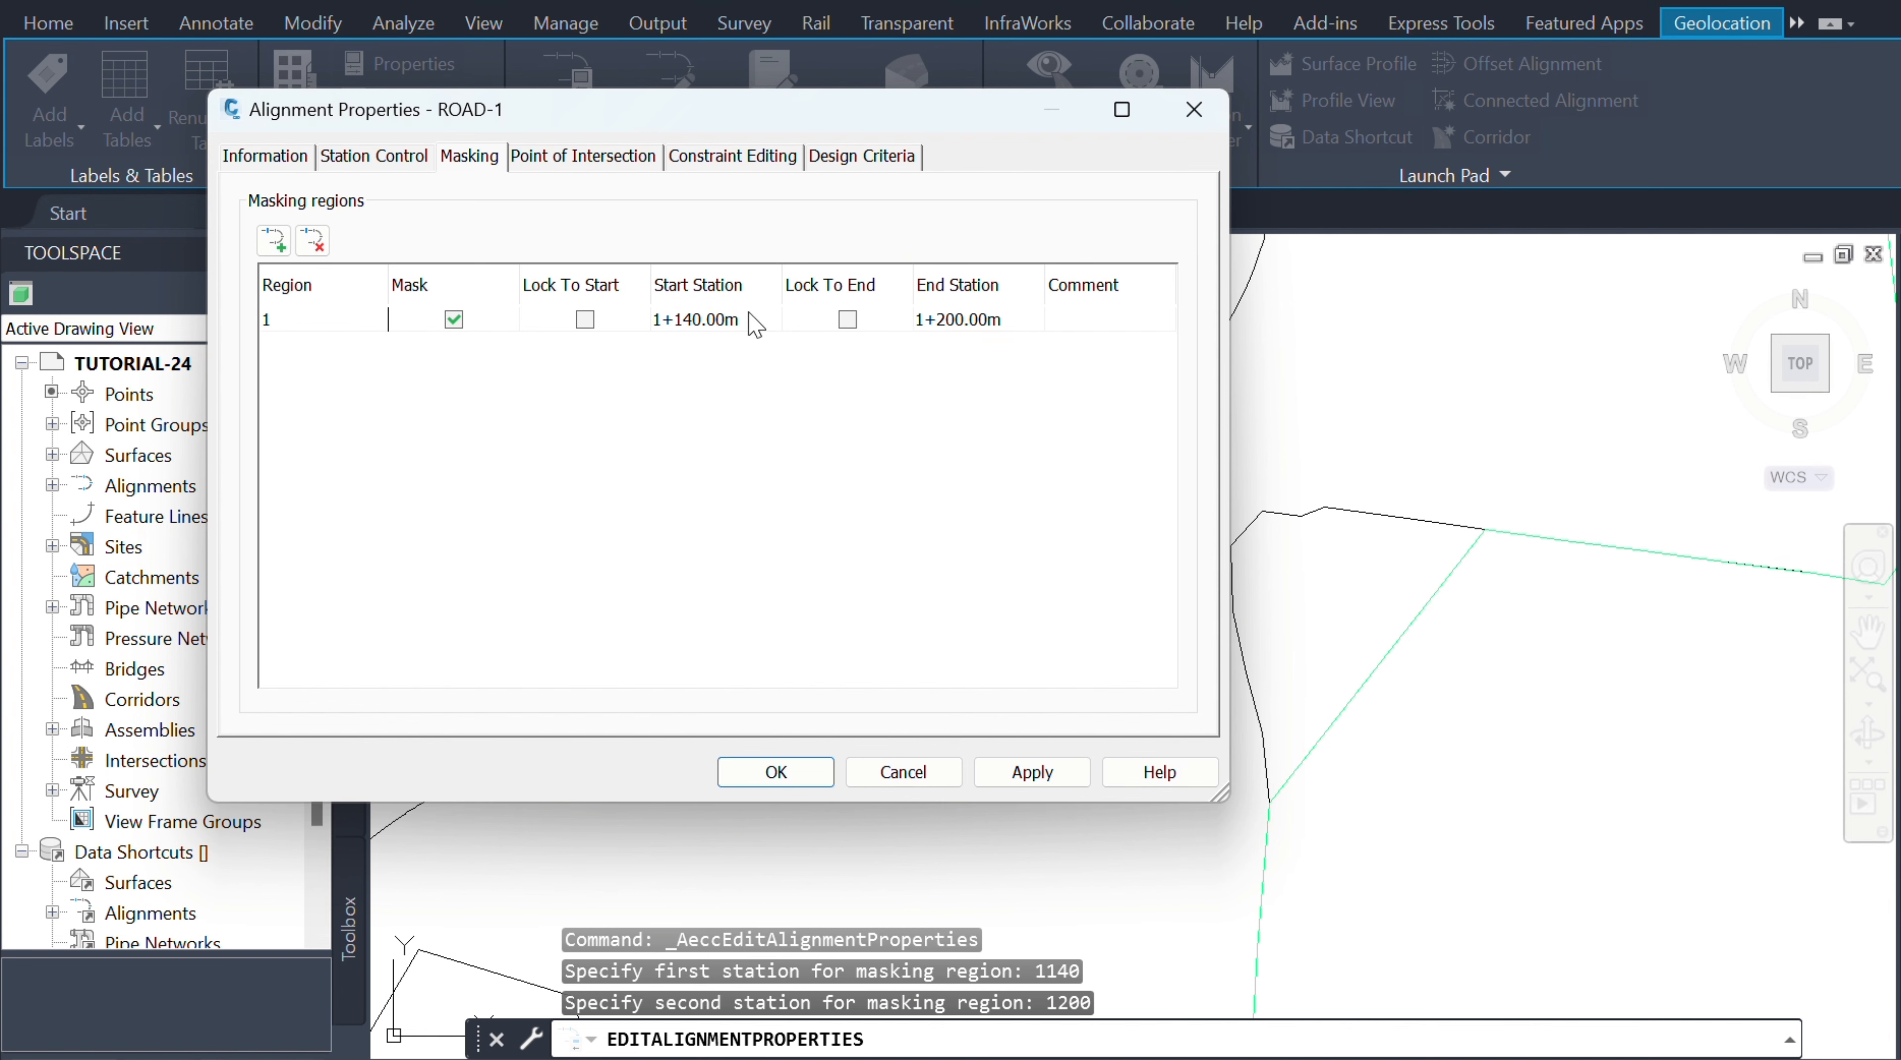
click(748, 321)
click(766, 299)
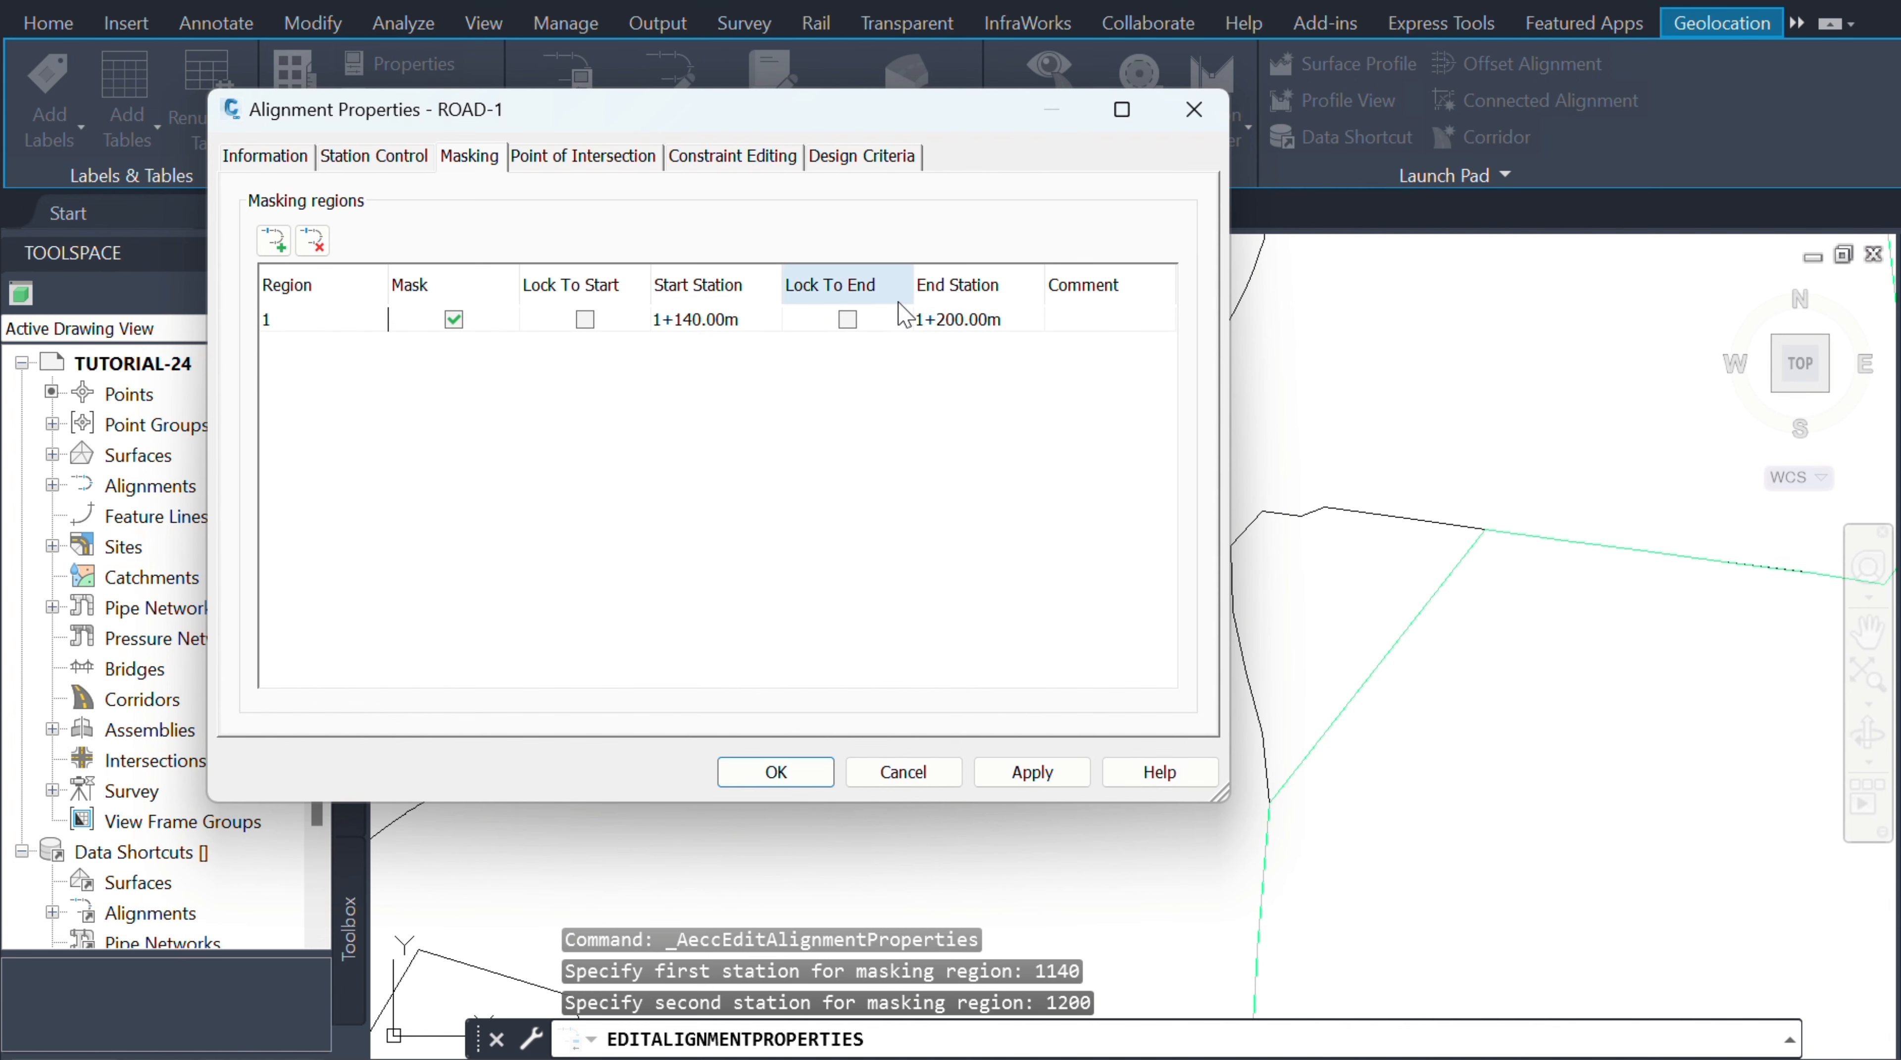
- Apply the masking region between stations 1+140.00m and 1+200.00m to alignment ROAD-1 and close its properties
click(1010, 329)
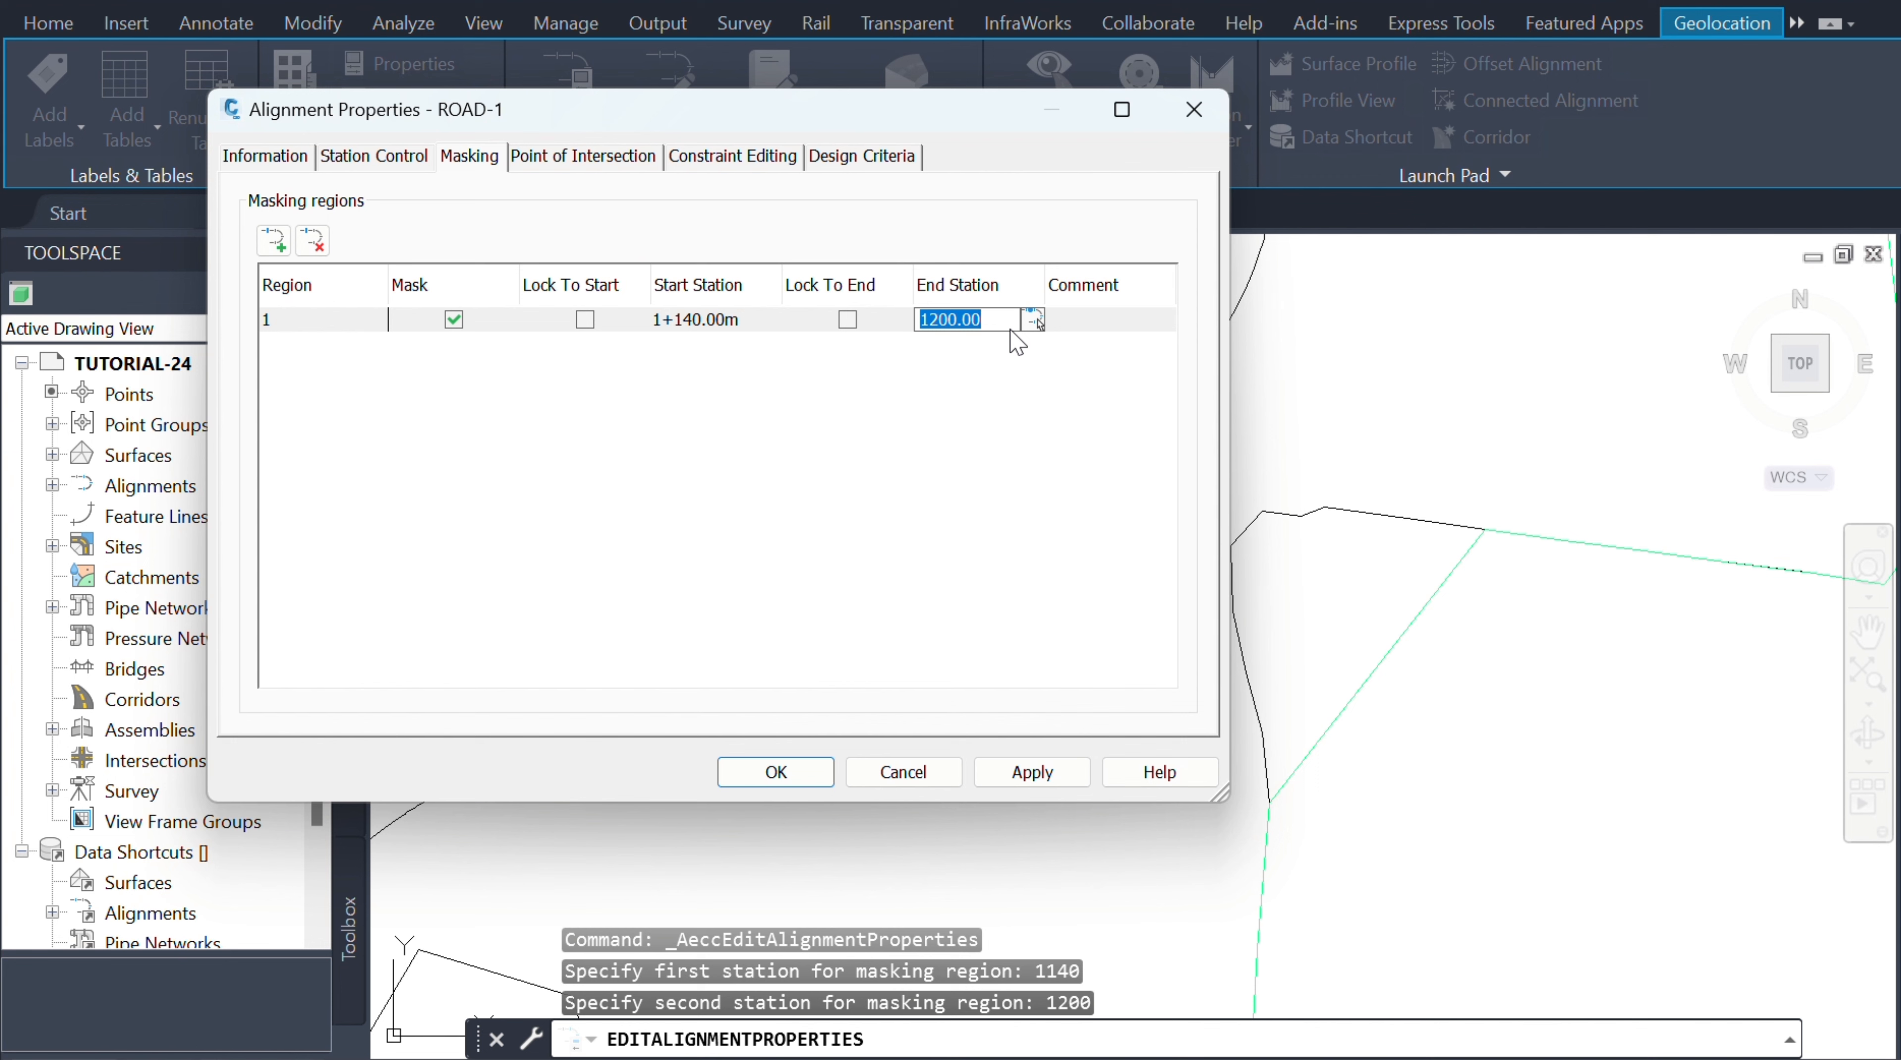
click(1017, 343)
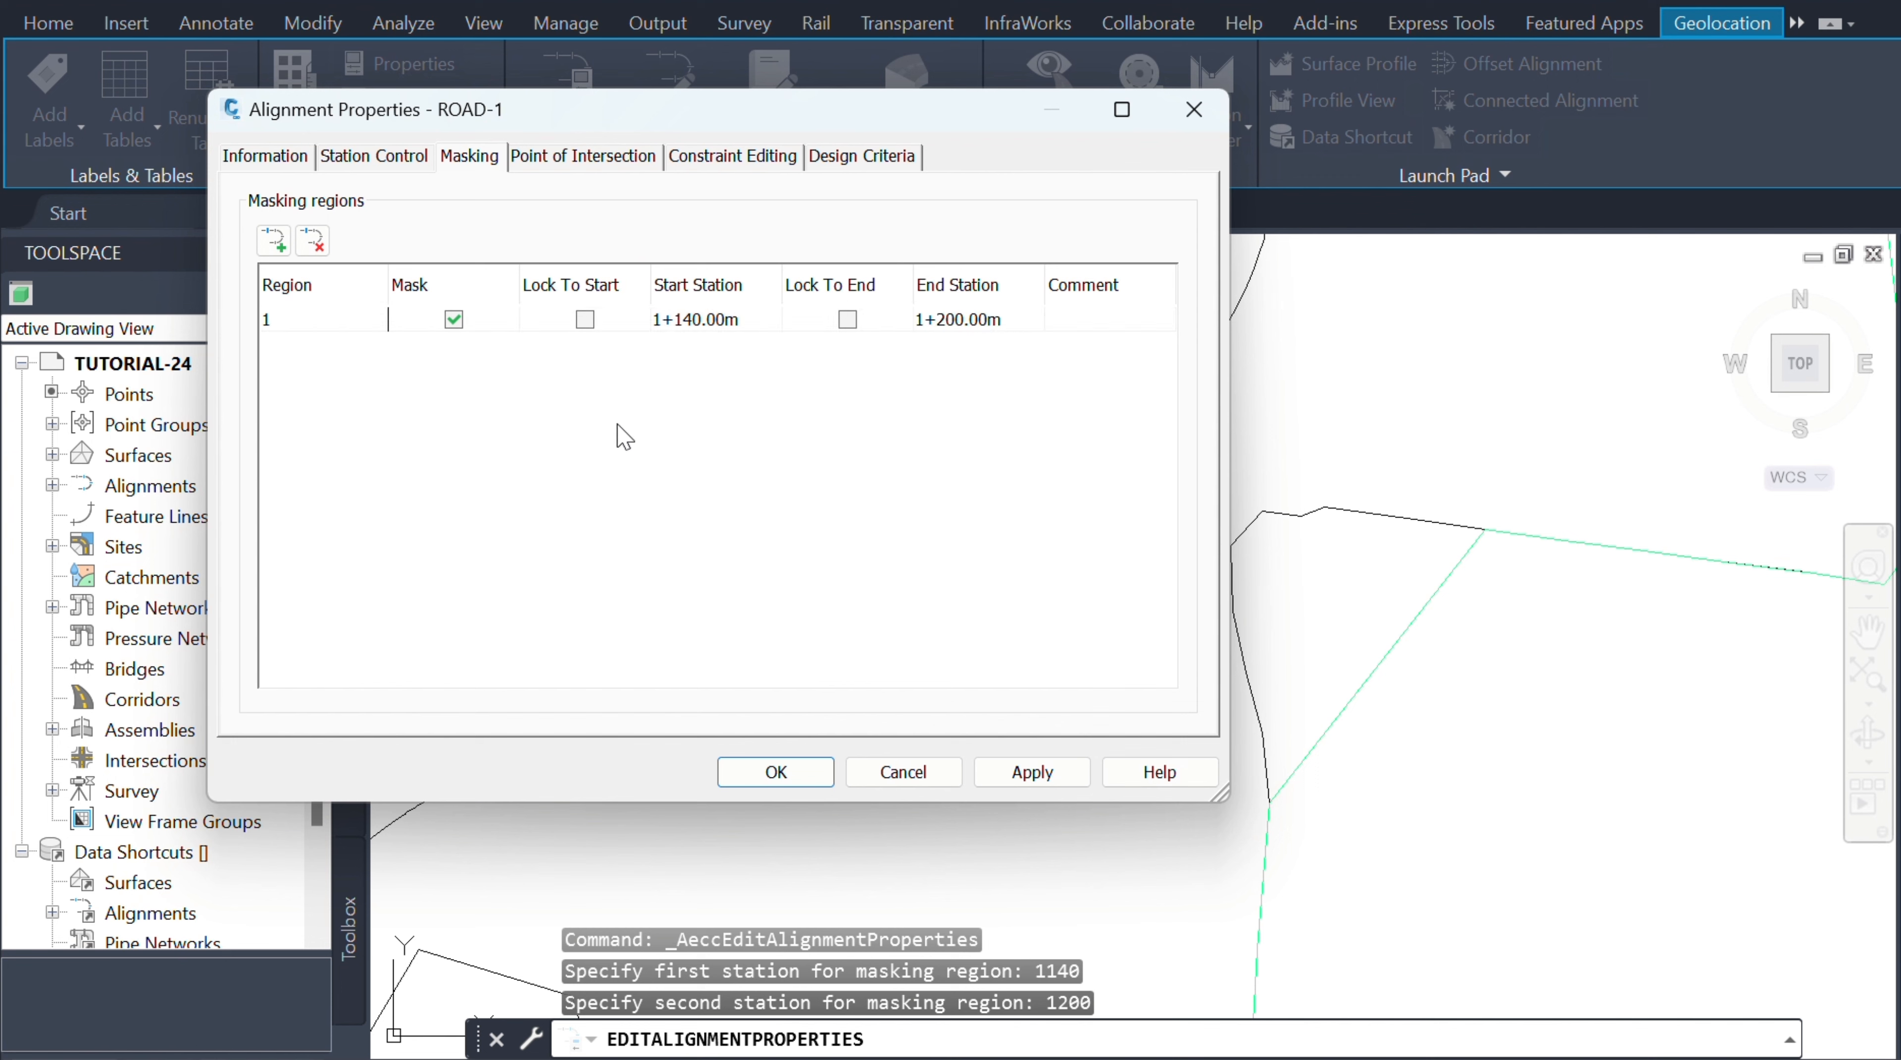
click(1032, 776)
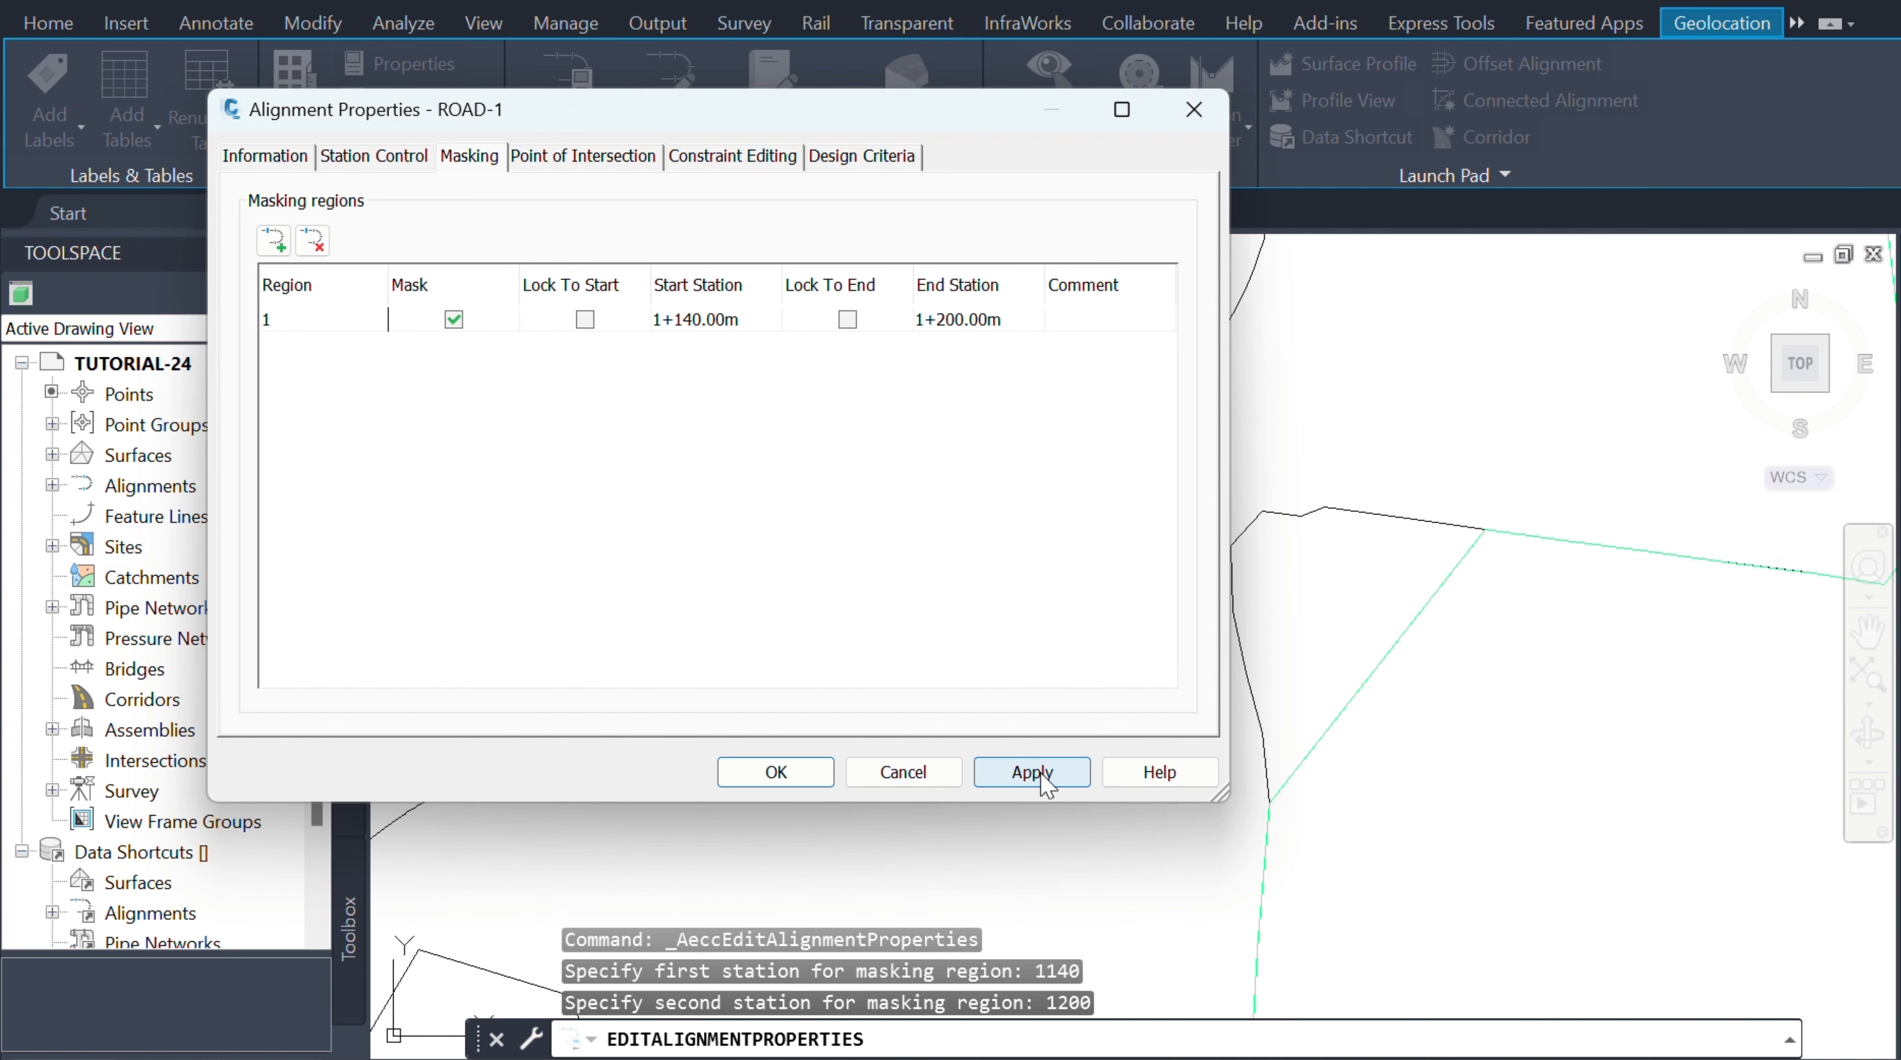
click(796, 768)
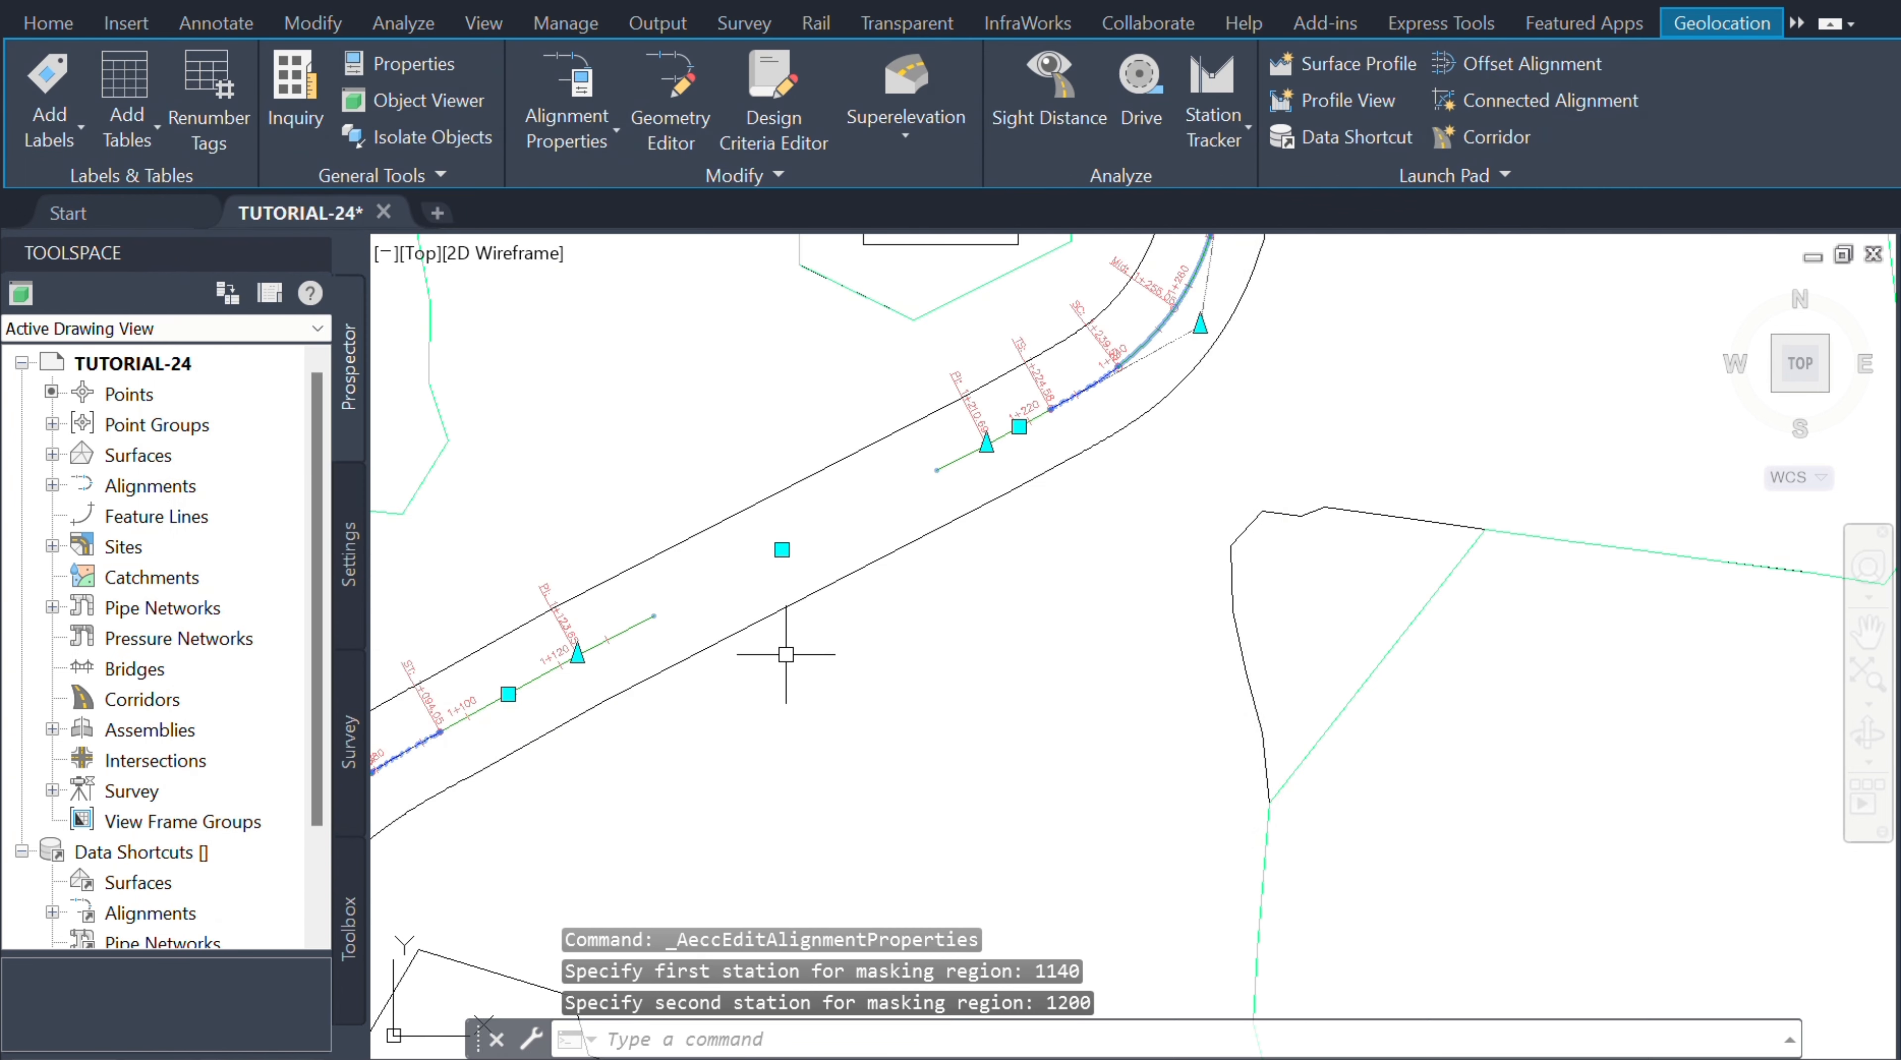
key(Escape)
scroll(882, 458, down, 3)
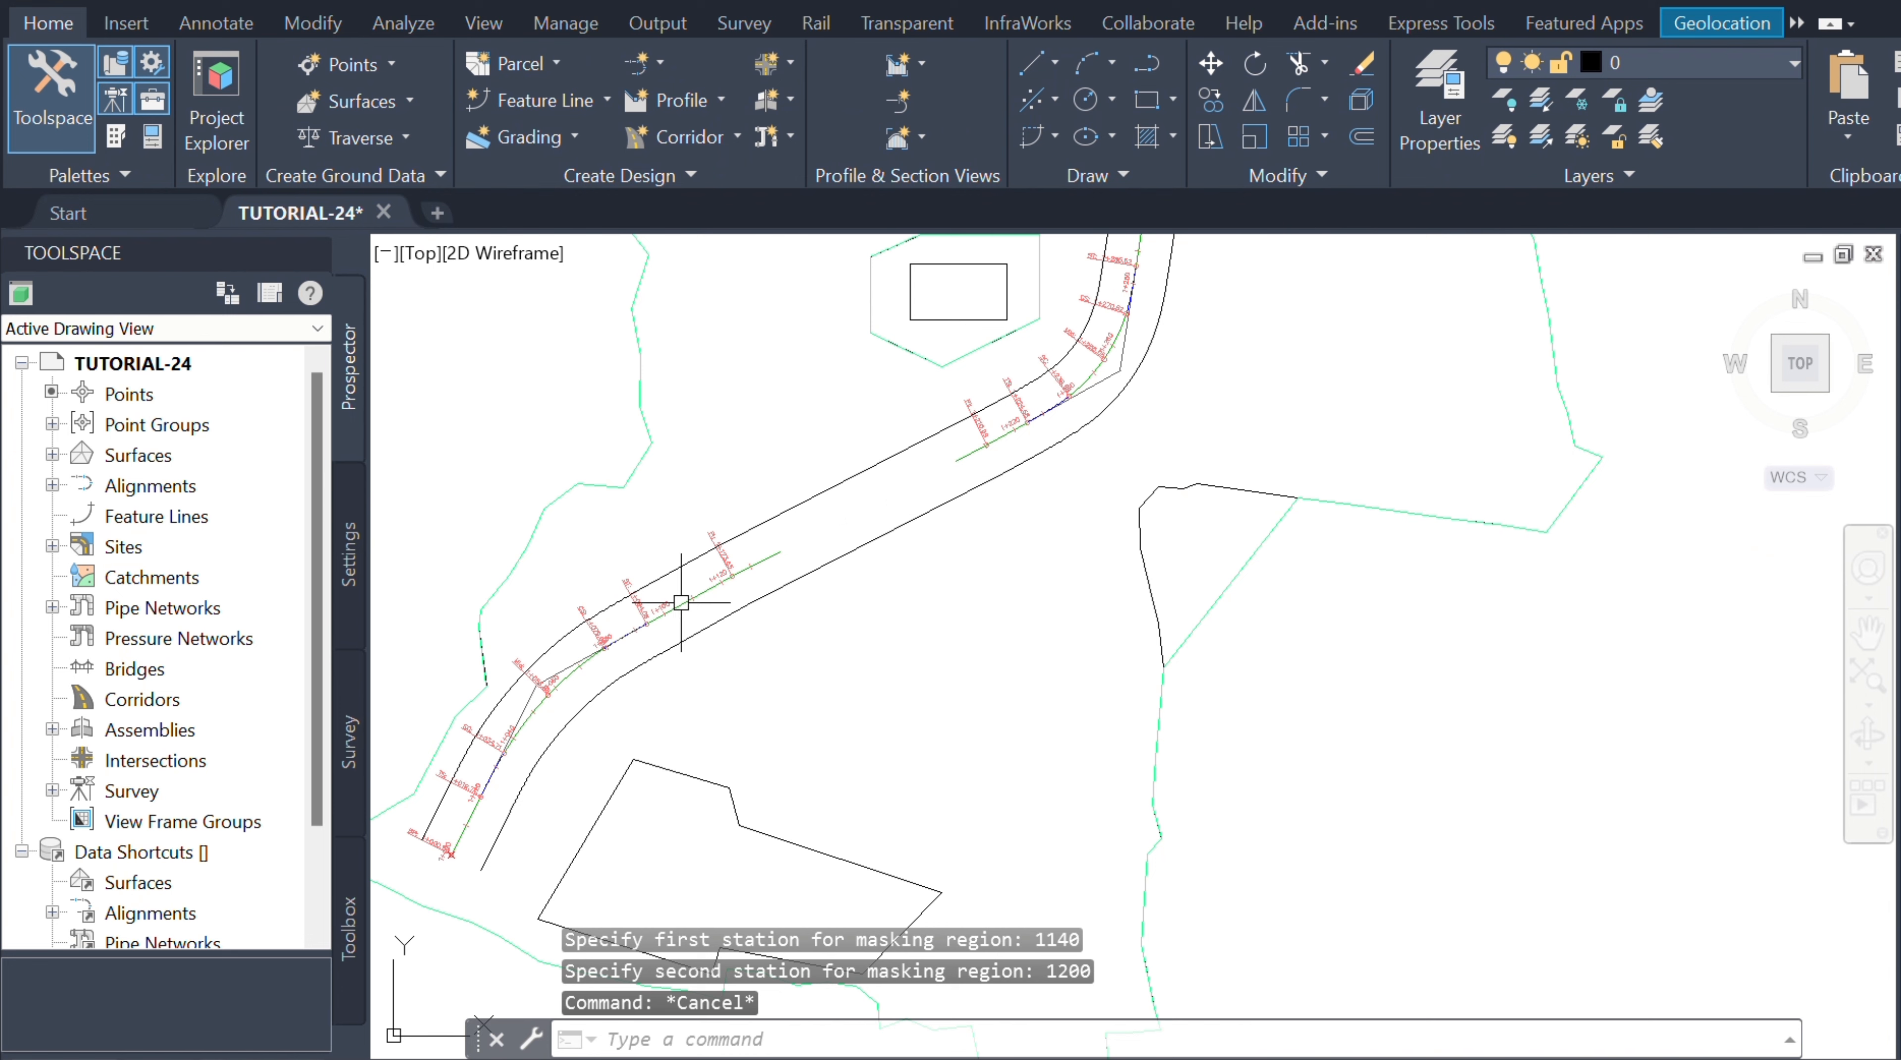
- Delete masking region 1 from the properties of alignment ROAD-1 and confirm the change
scroll(829, 509, up, 3)
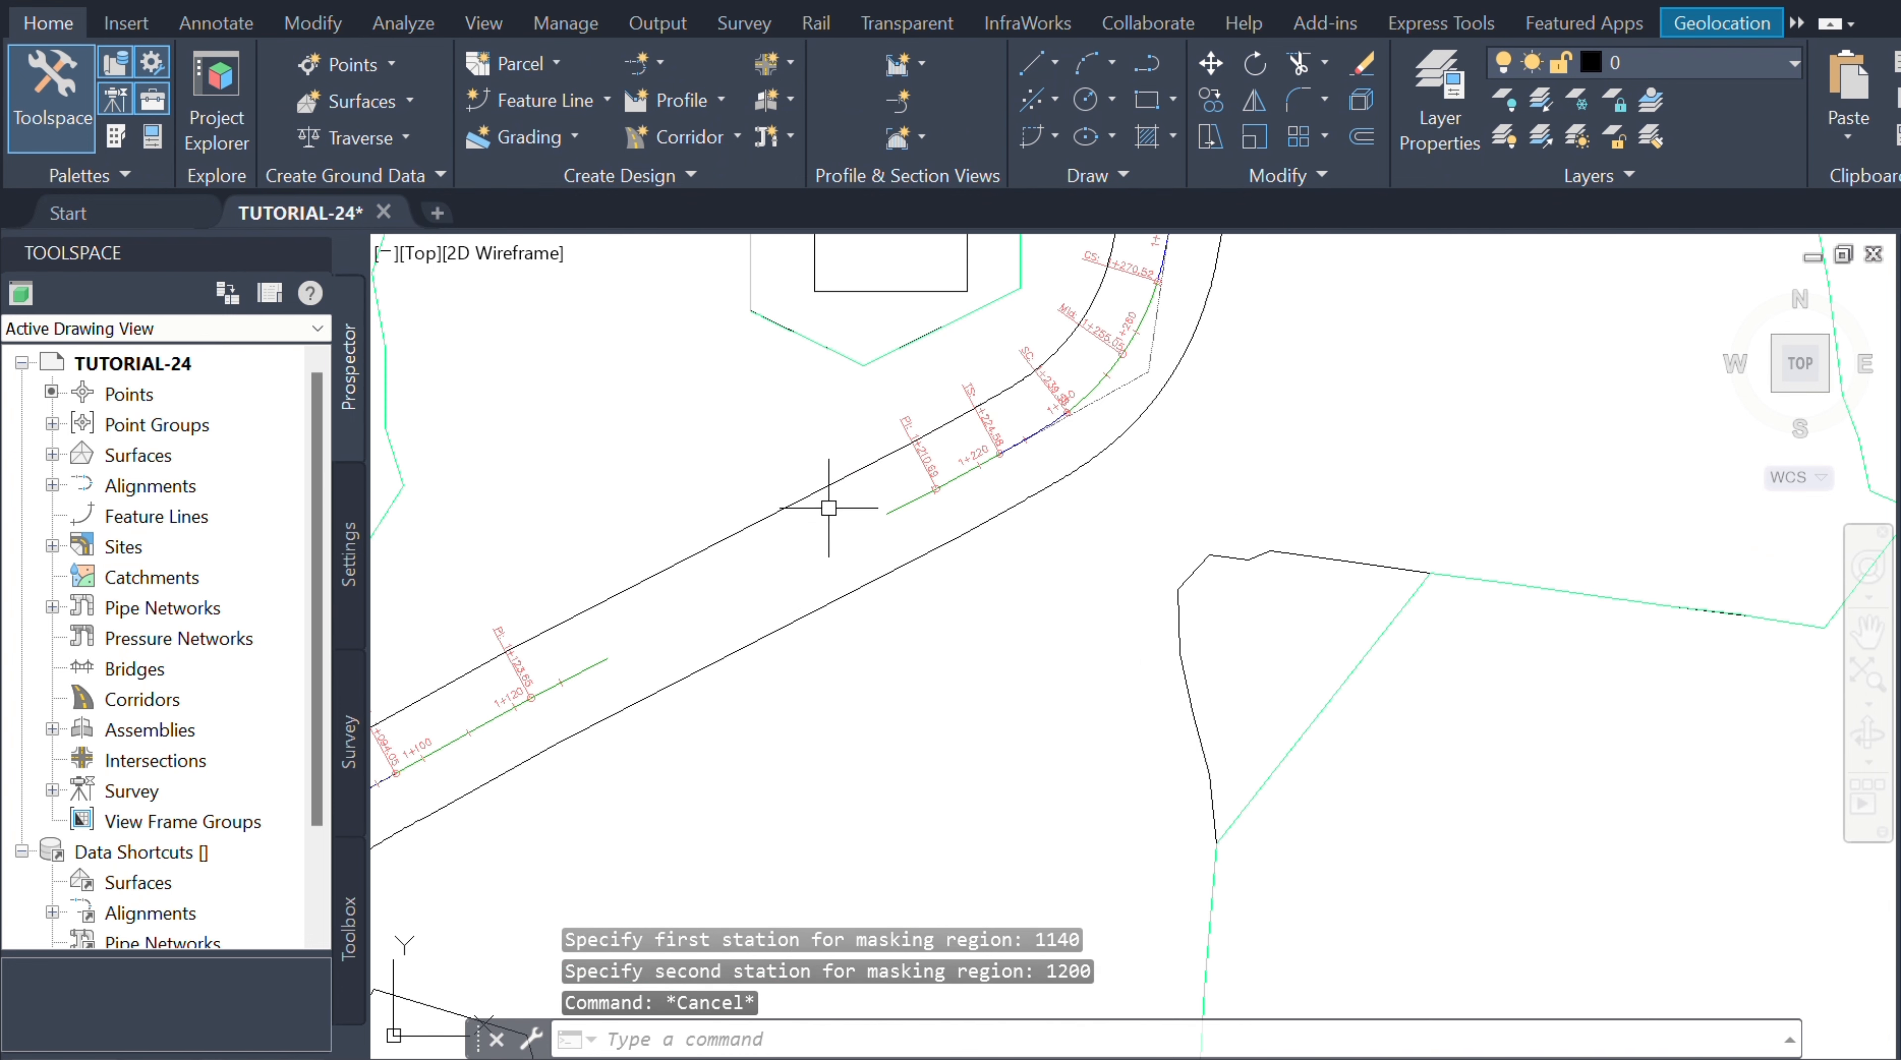
click(897, 508)
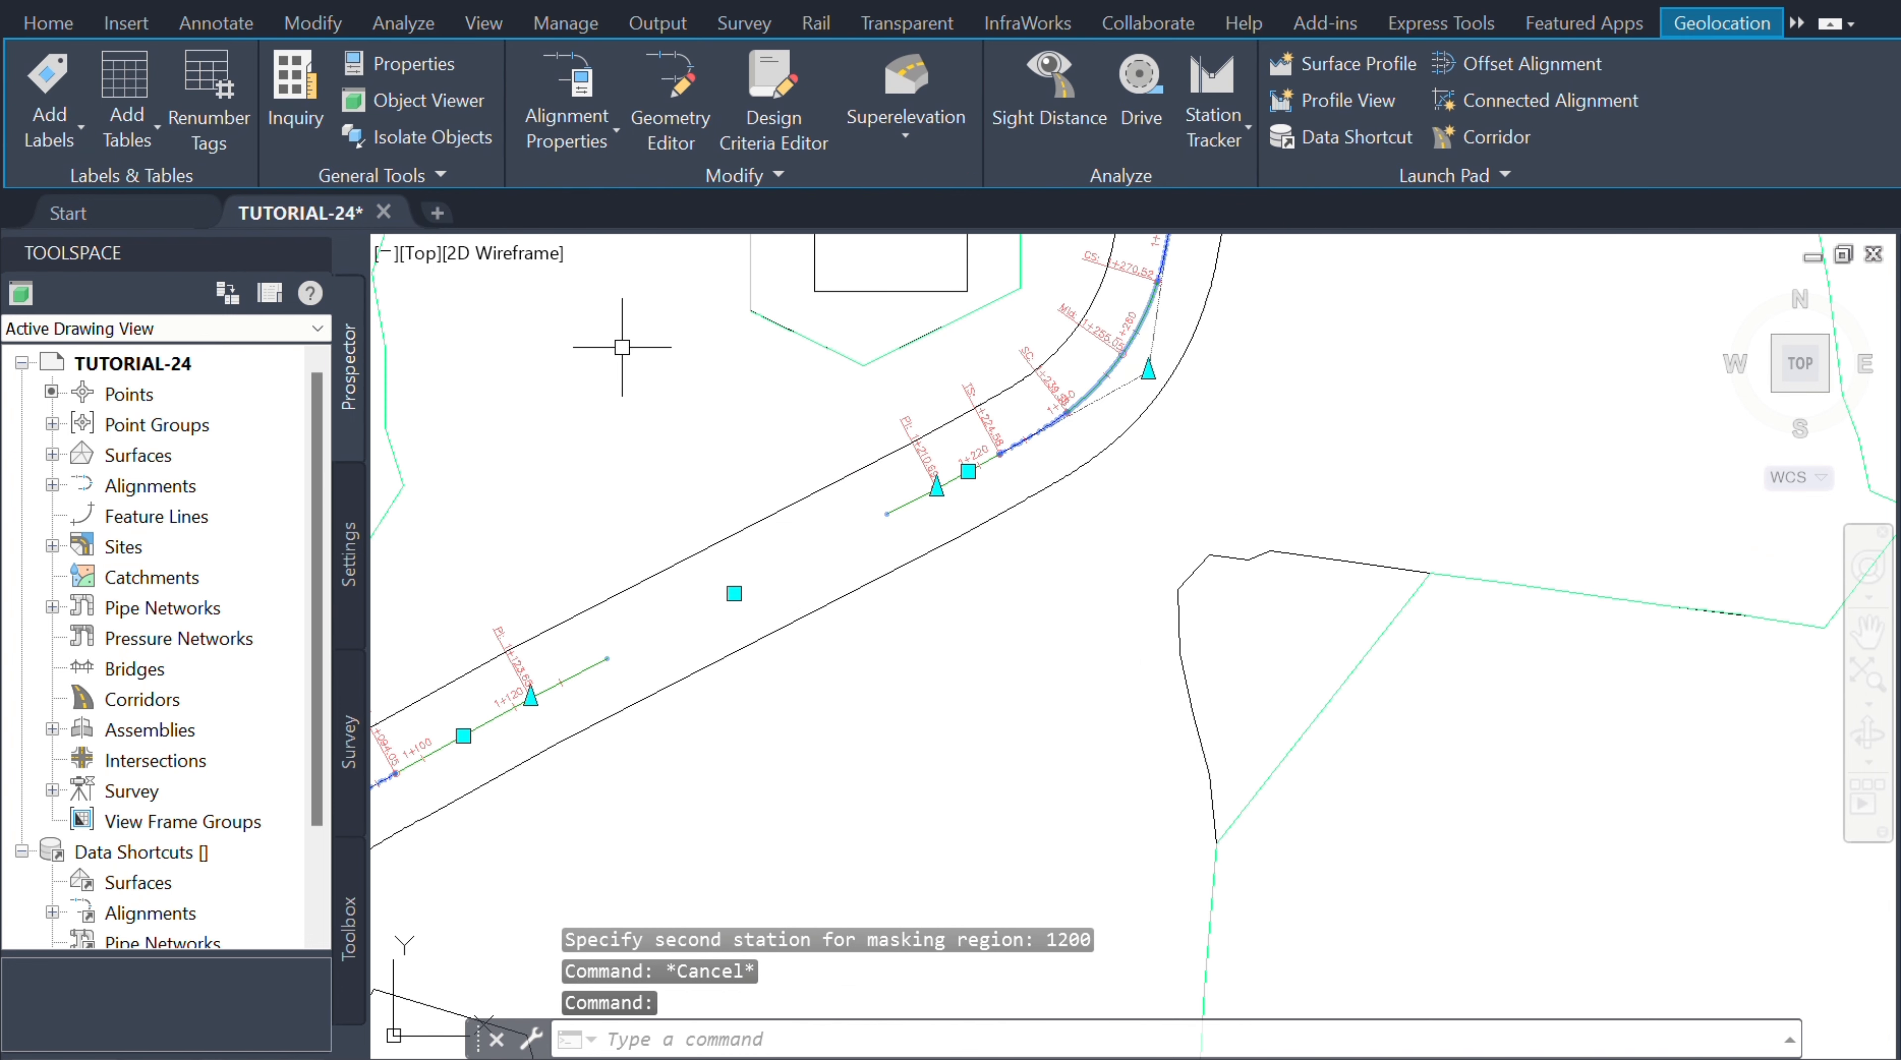
click(566, 129)
click(594, 195)
click(362, 320)
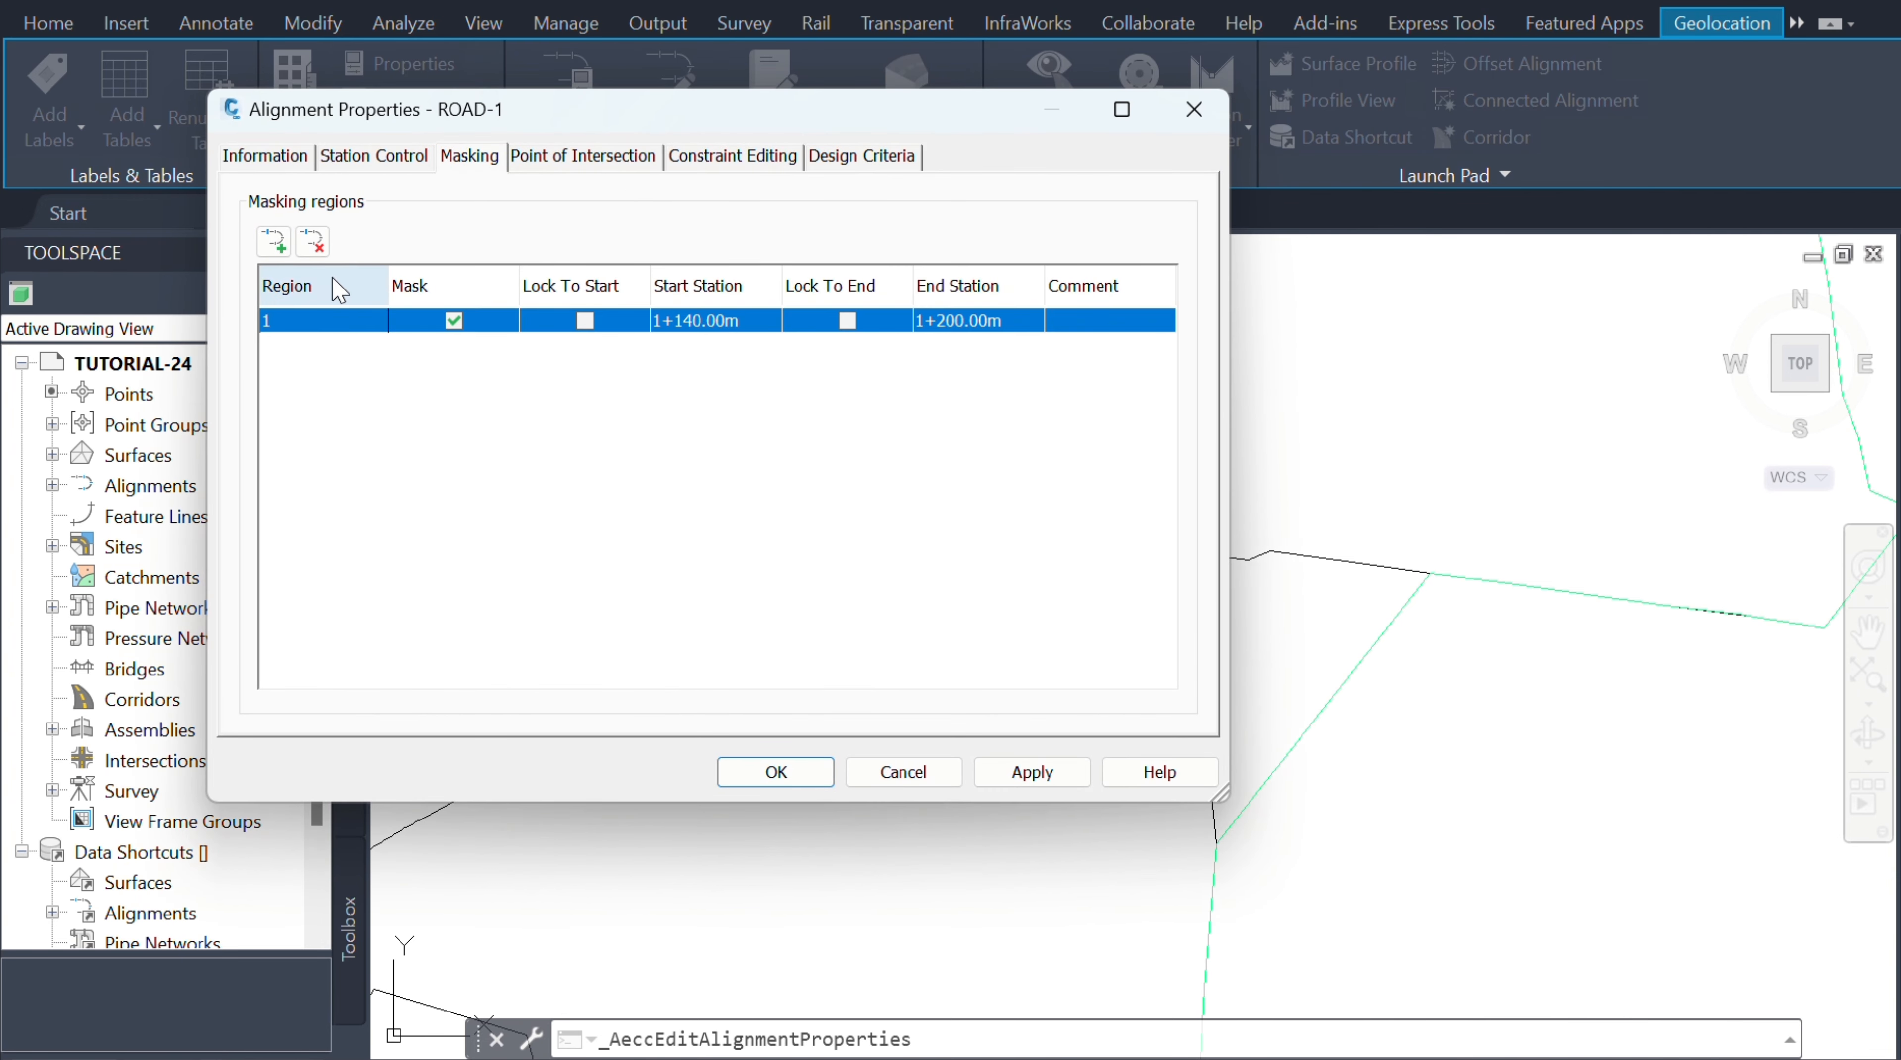
click(311, 242)
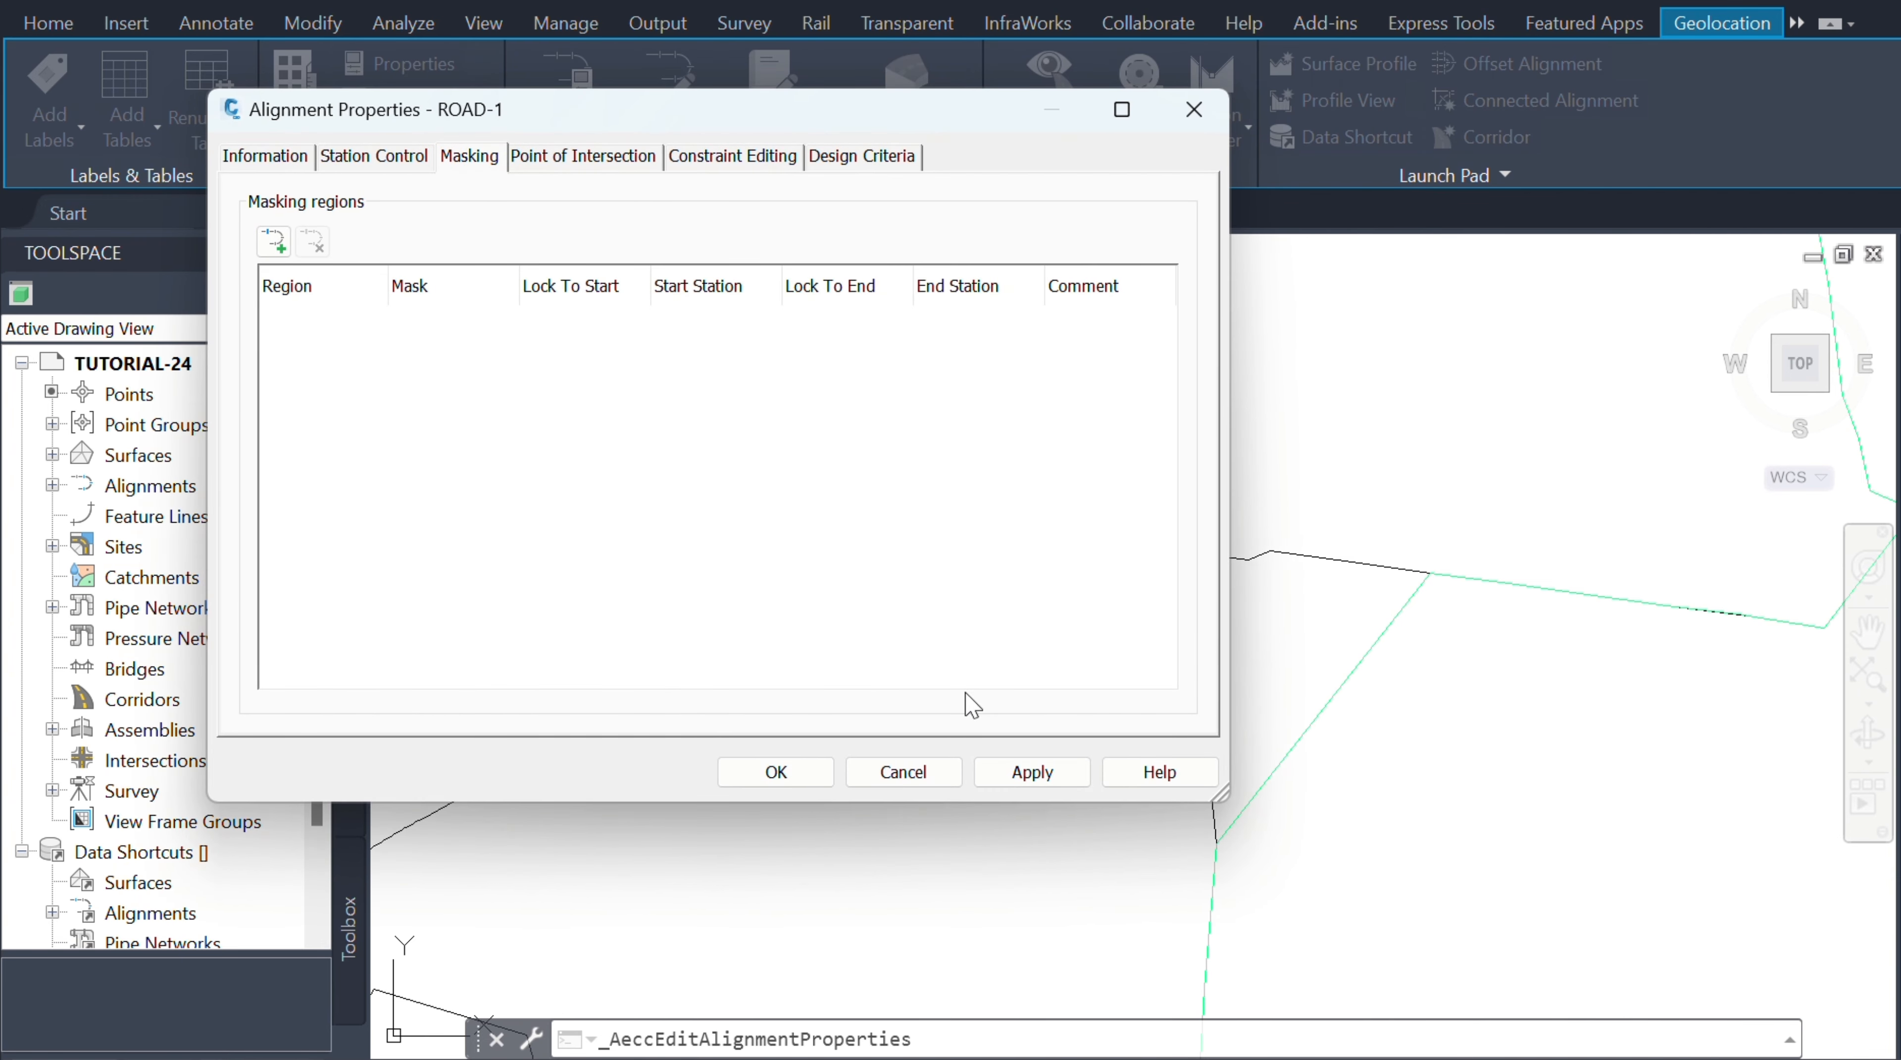
click(781, 769)
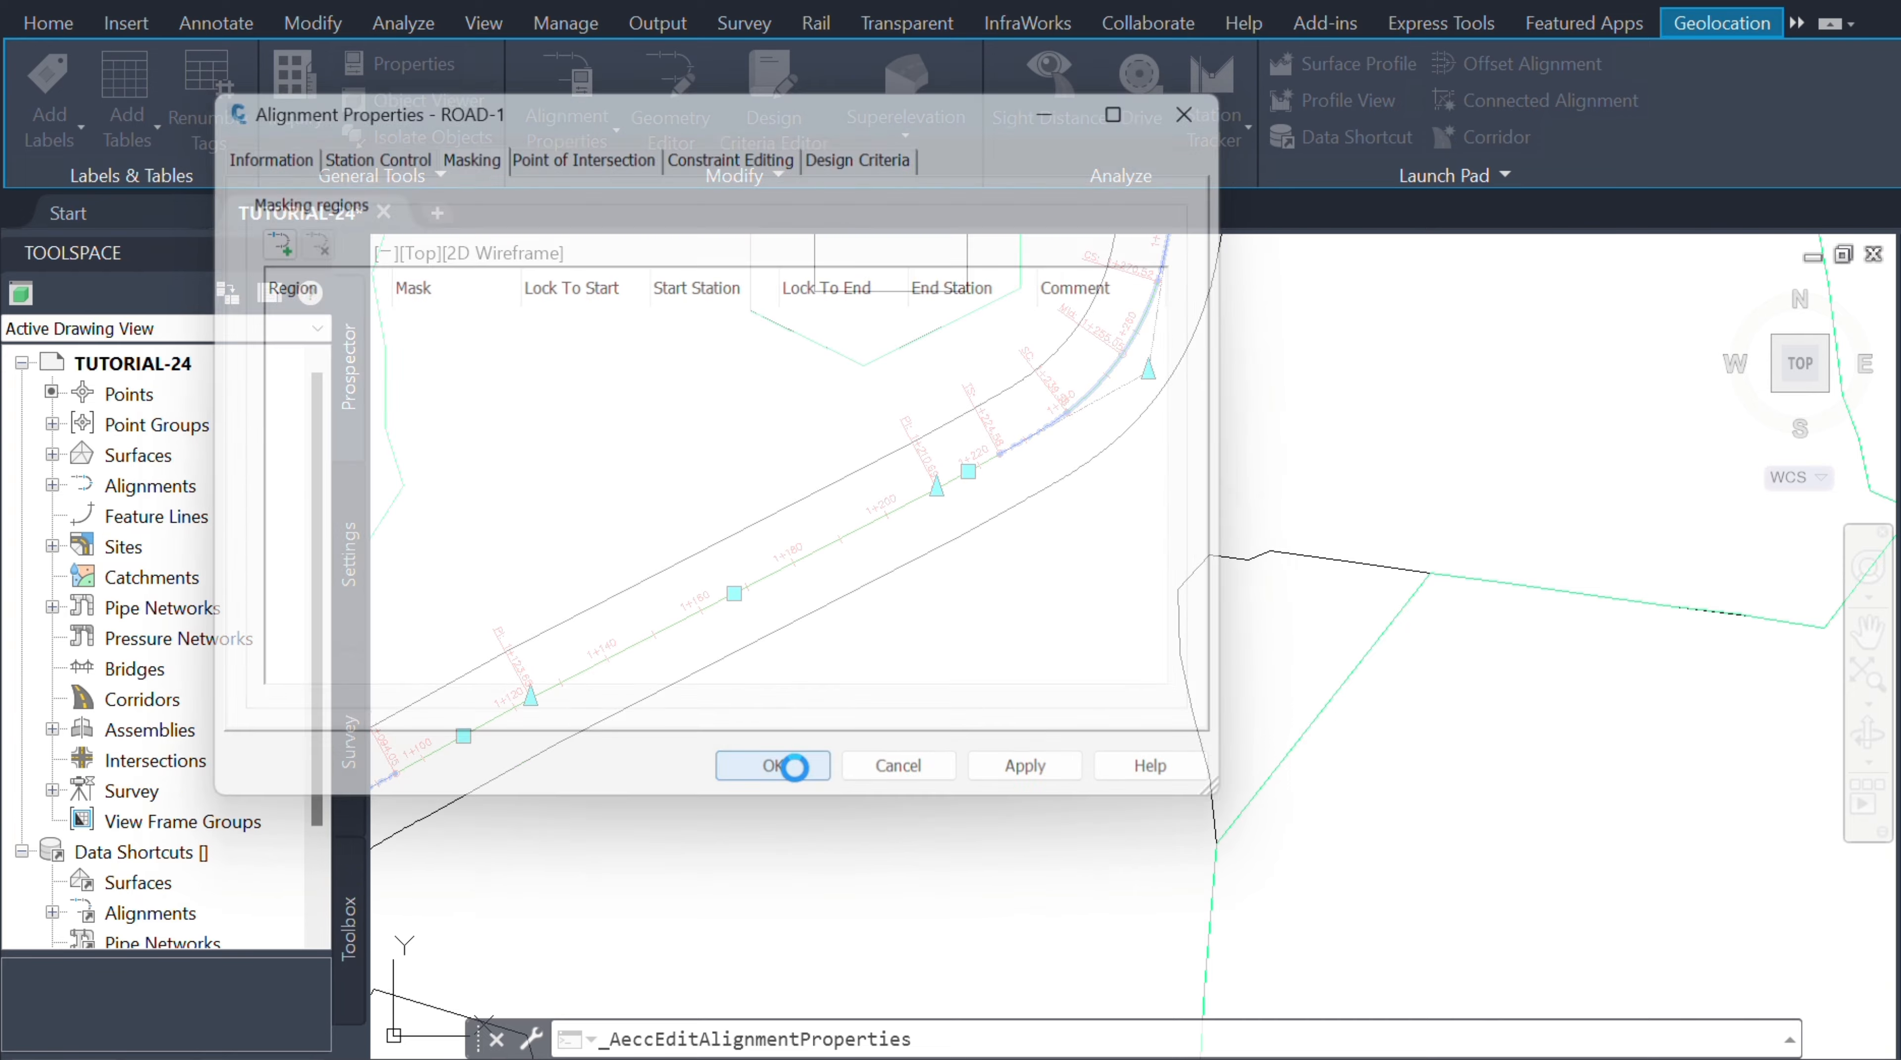
key(Escape)
- Review the point of intersection display options and constraint editing settings in the properties of alignment ROAD-1
scroll(998, 567, down, 3)
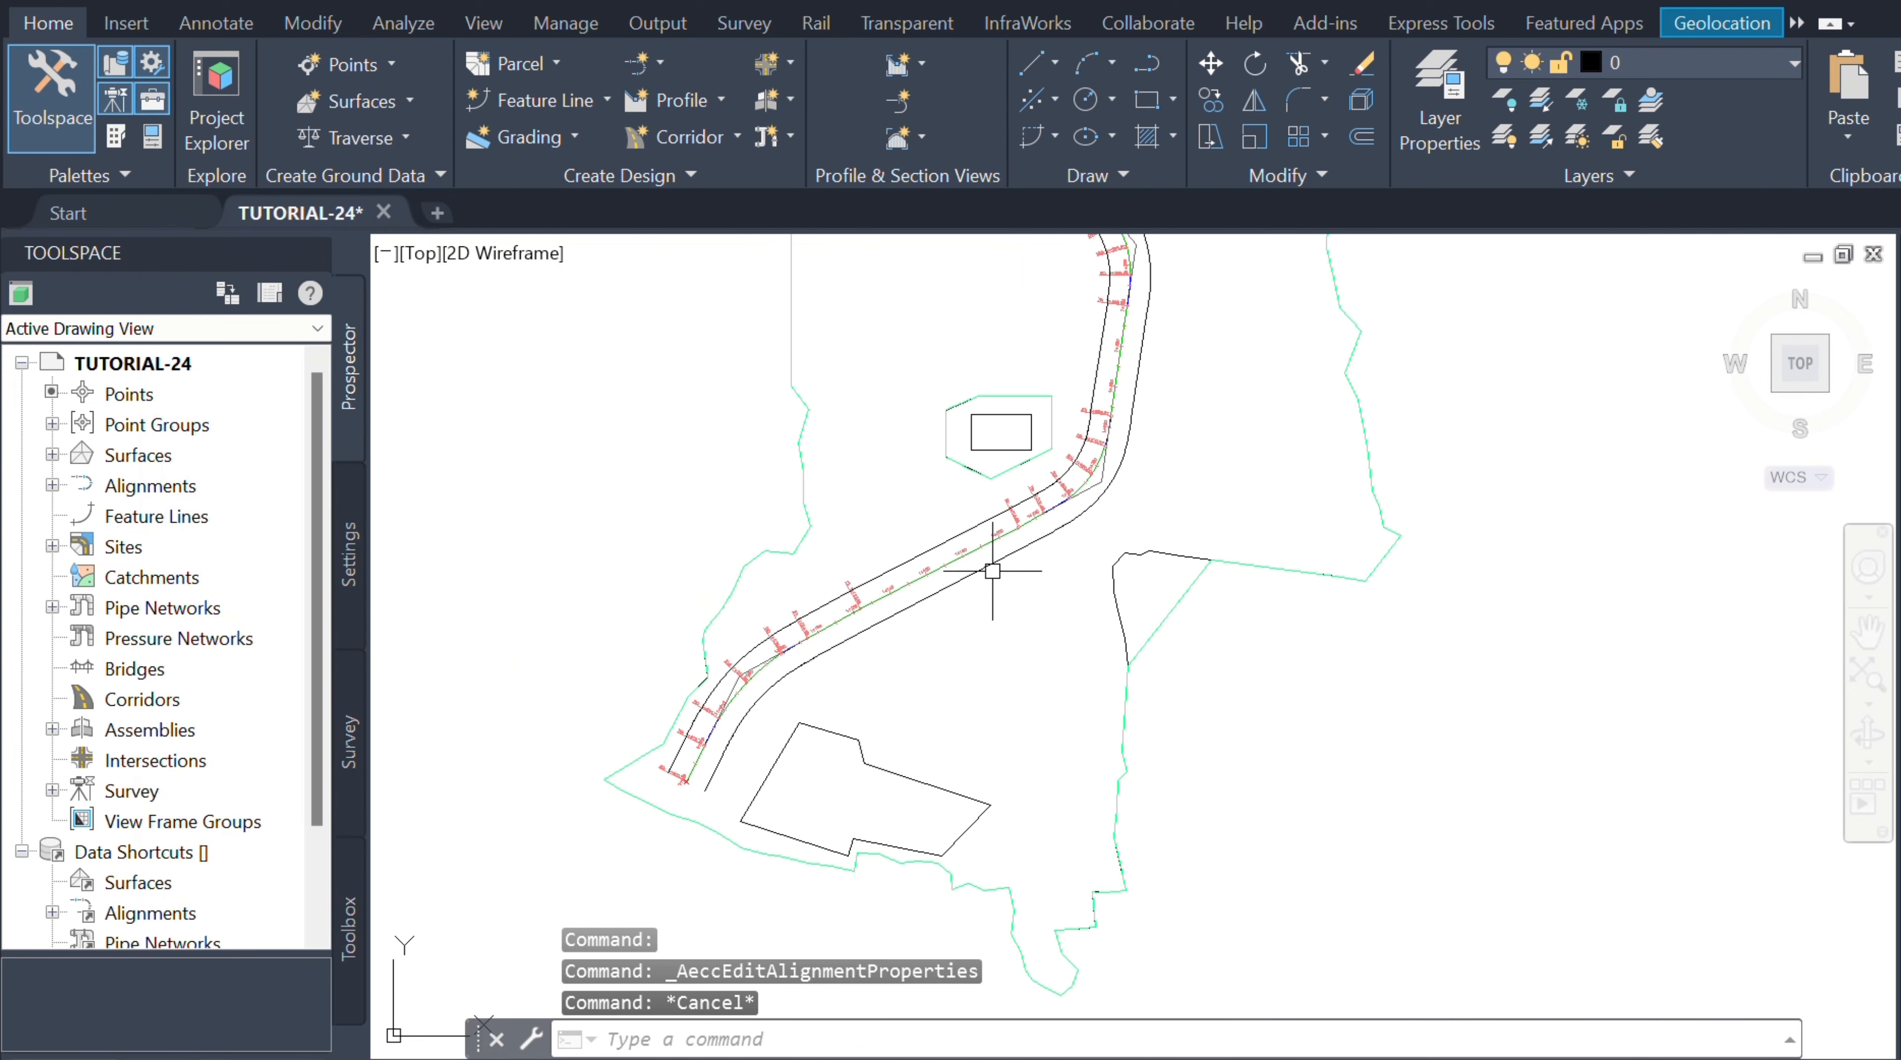
scroll(992, 571, up, 4)
click(940, 550)
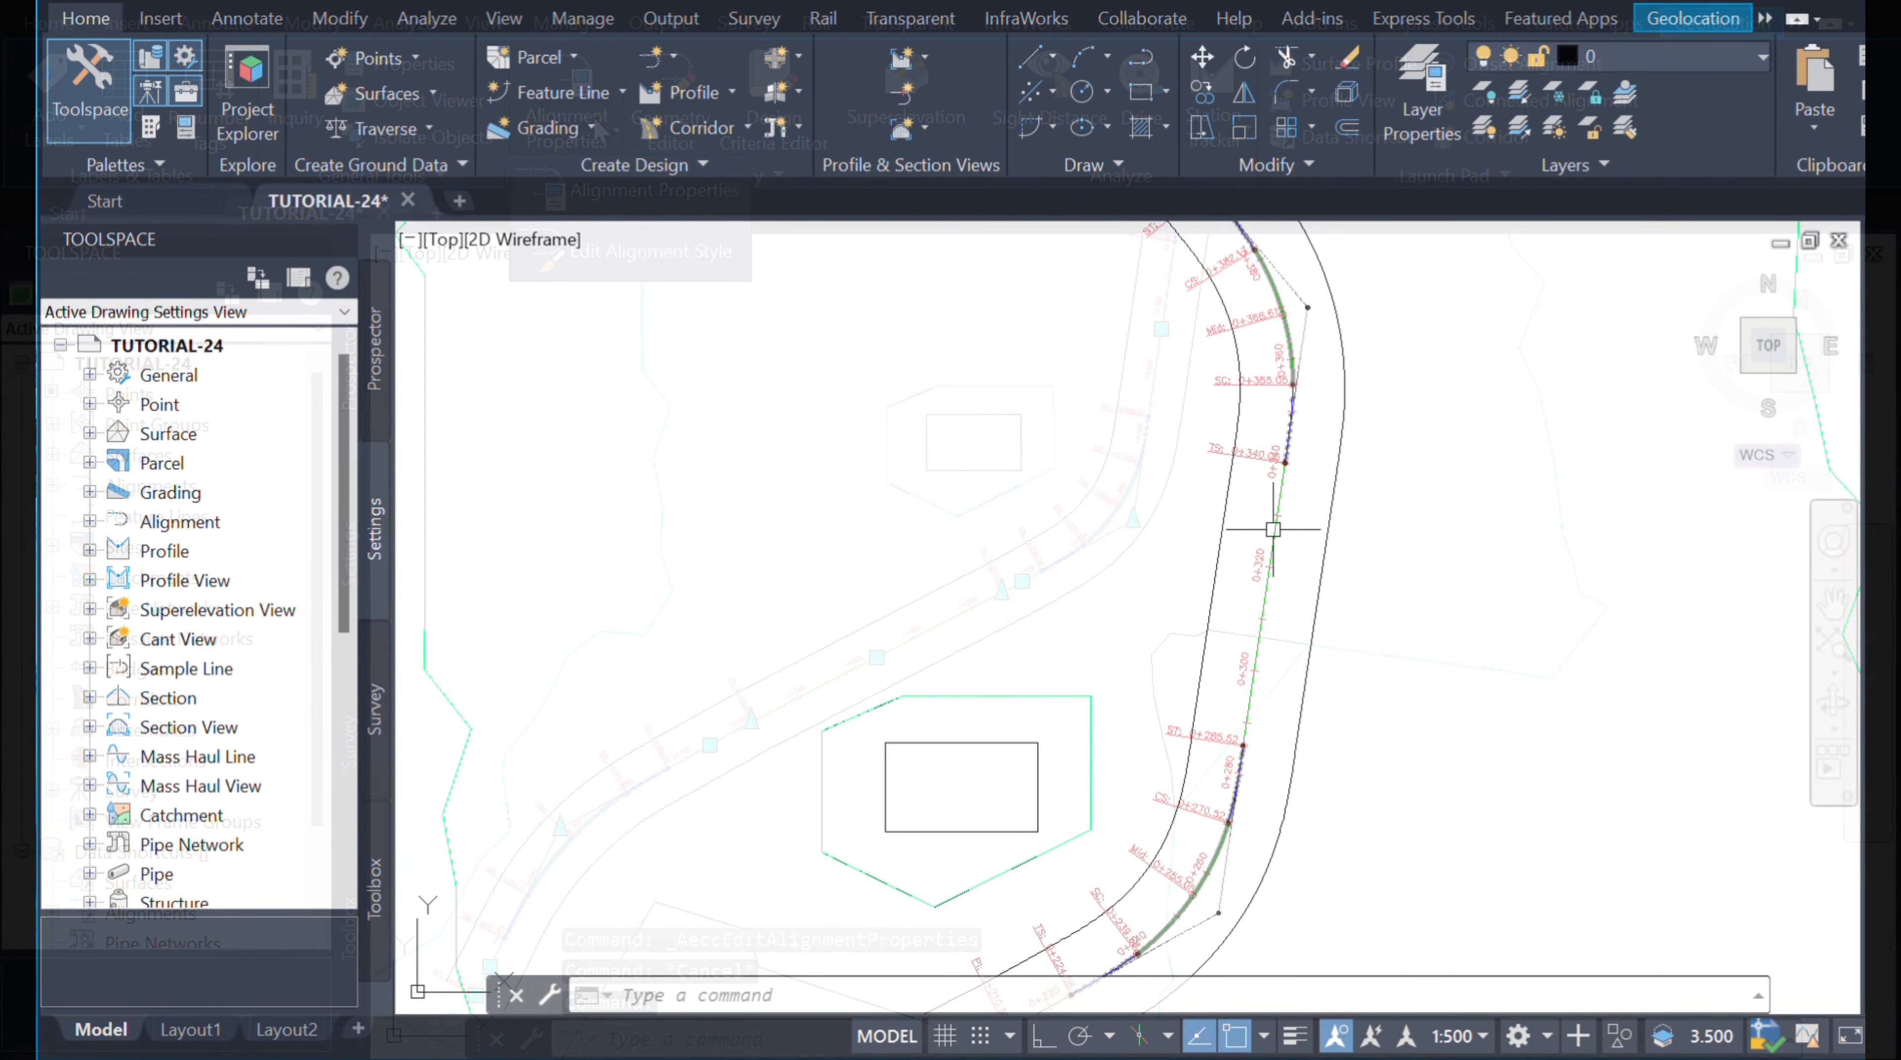
click(1273, 529)
scroll(1276, 565, down, 5)
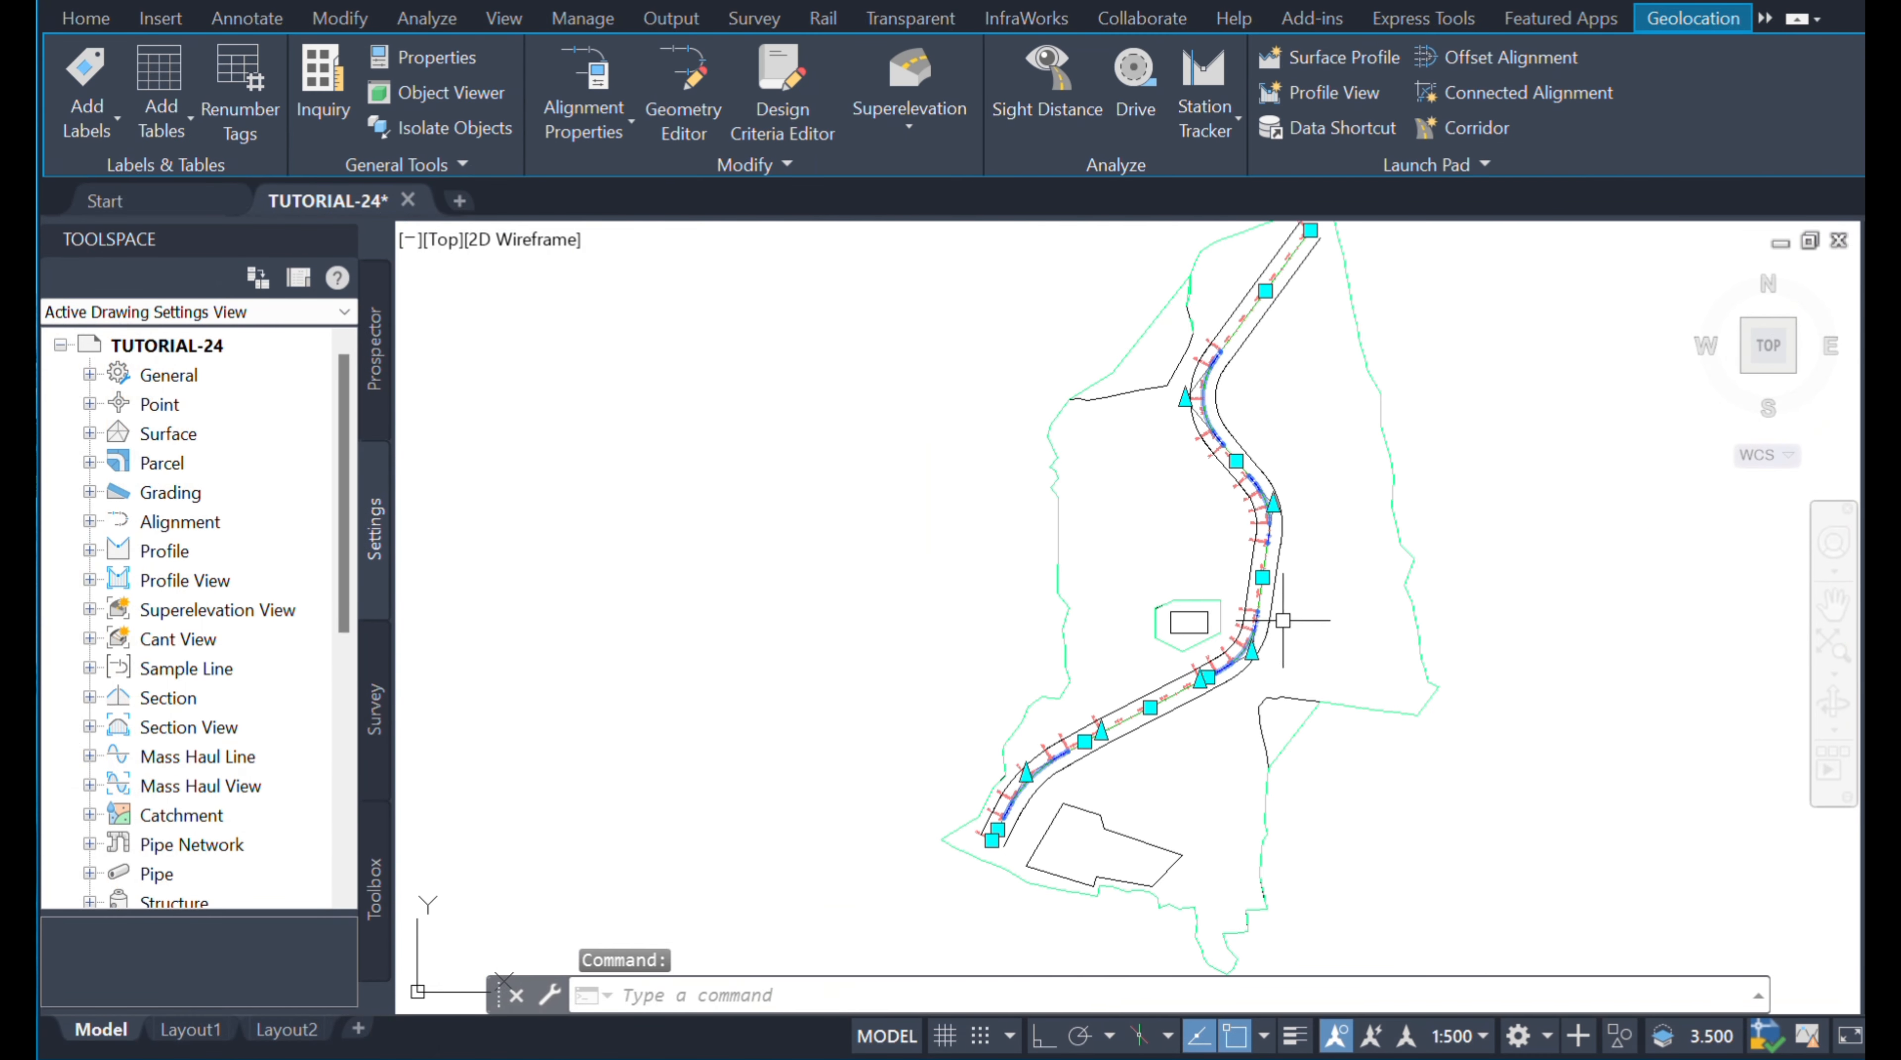
click(606, 101)
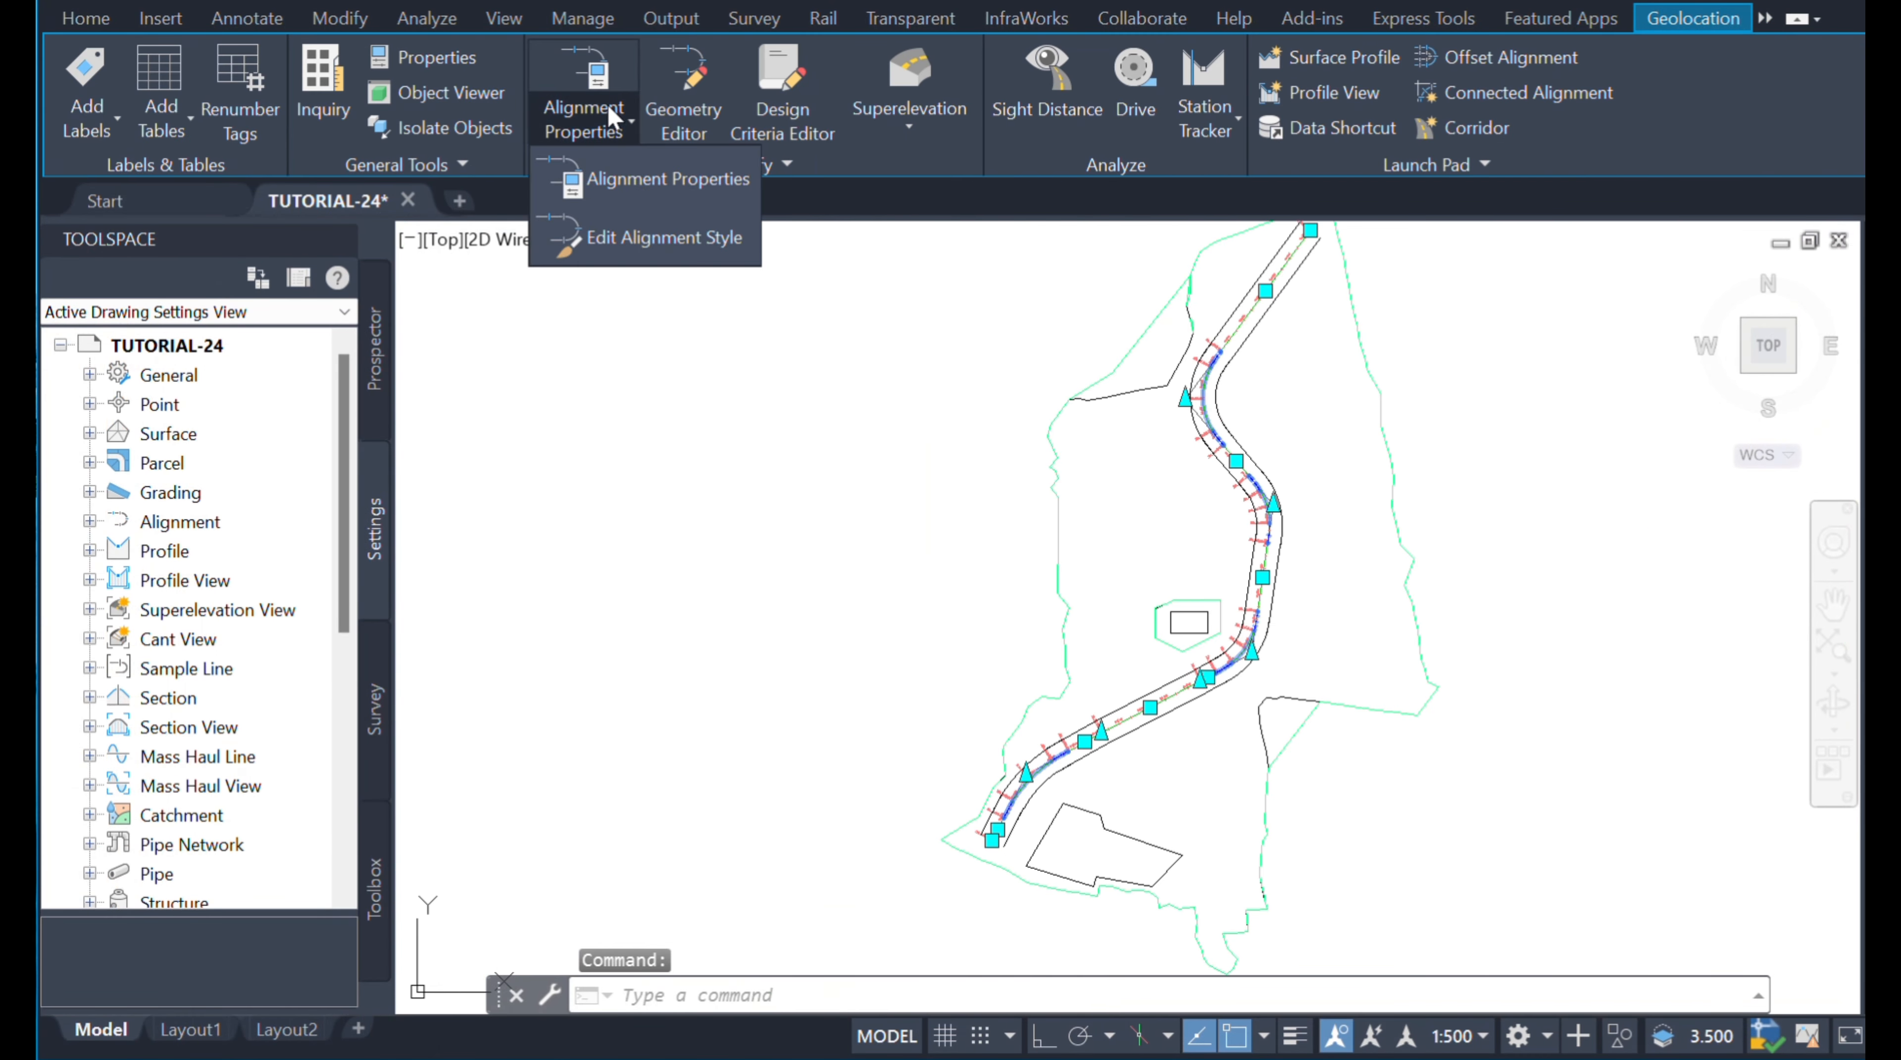
click(653, 184)
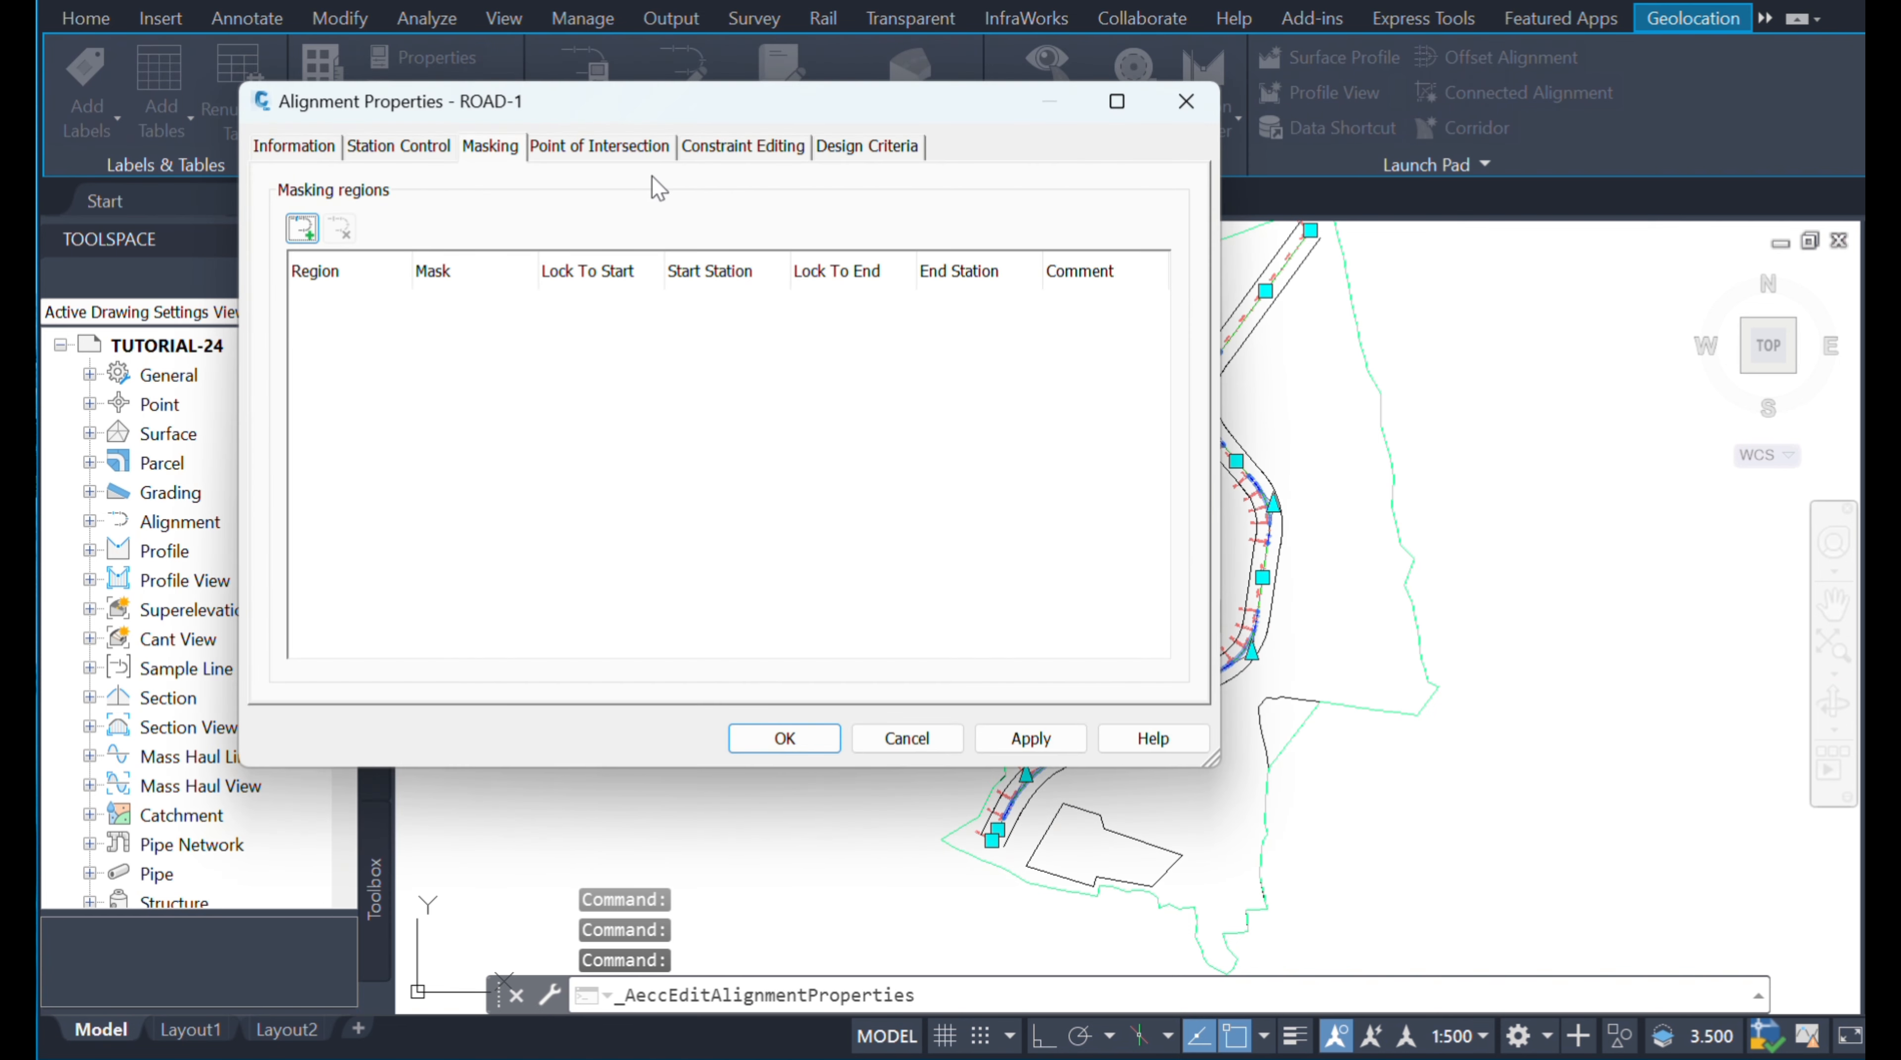
click(608, 149)
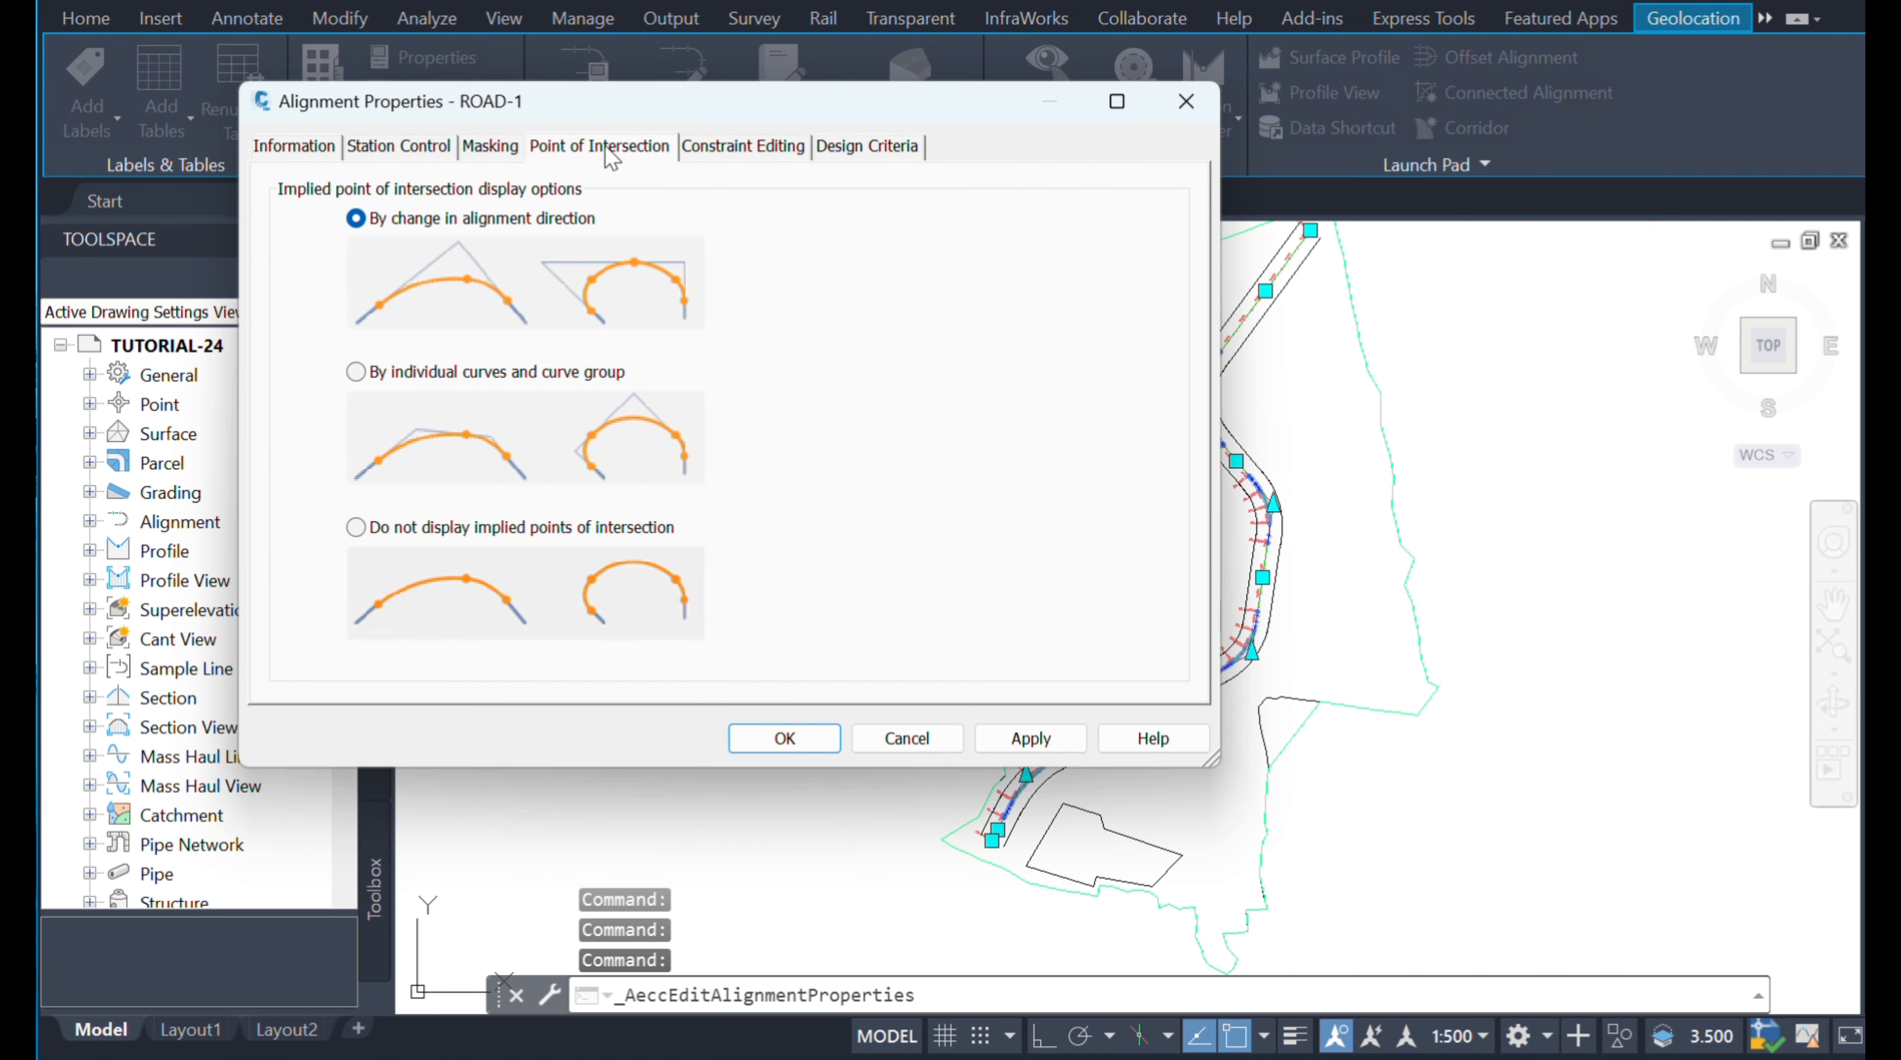
click(715, 149)
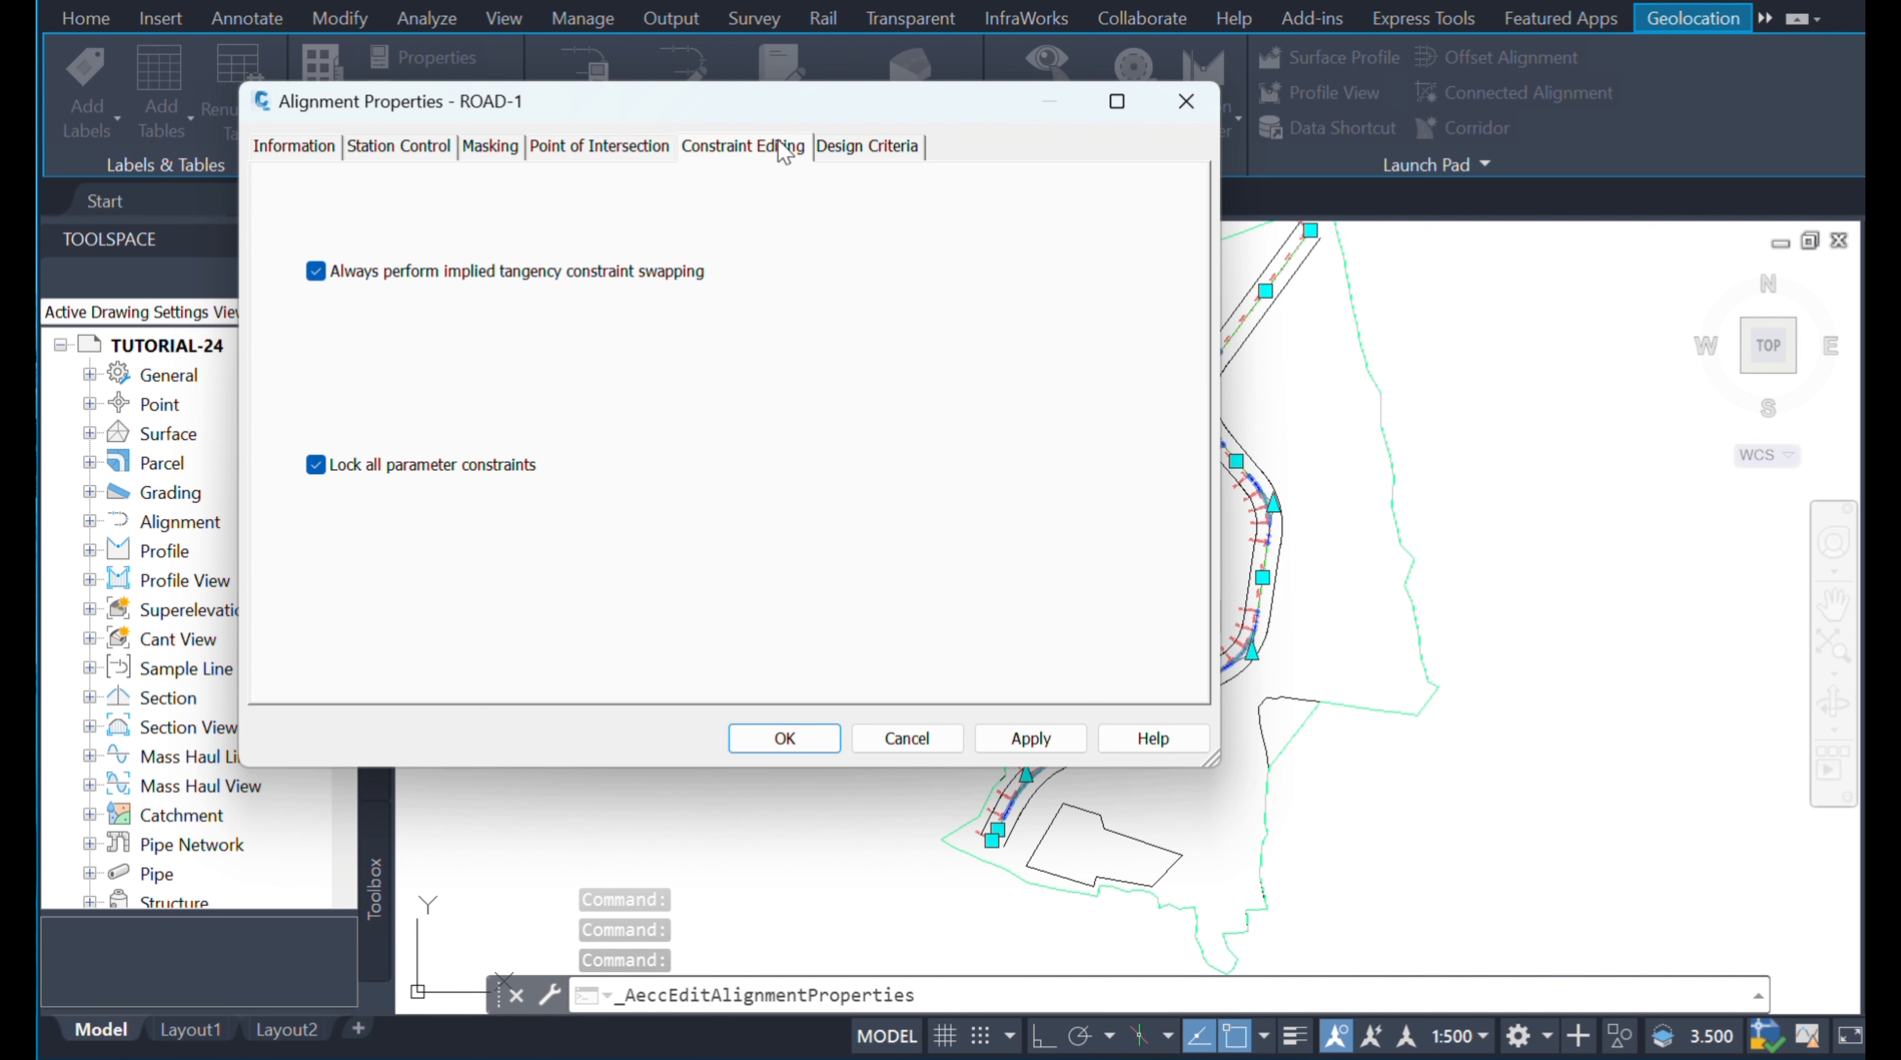
- Enable criteria-based design for ROAD-1, adding a 100 km/h design speed at station 0+000.00m, and apply the design criteria
click(881, 148)
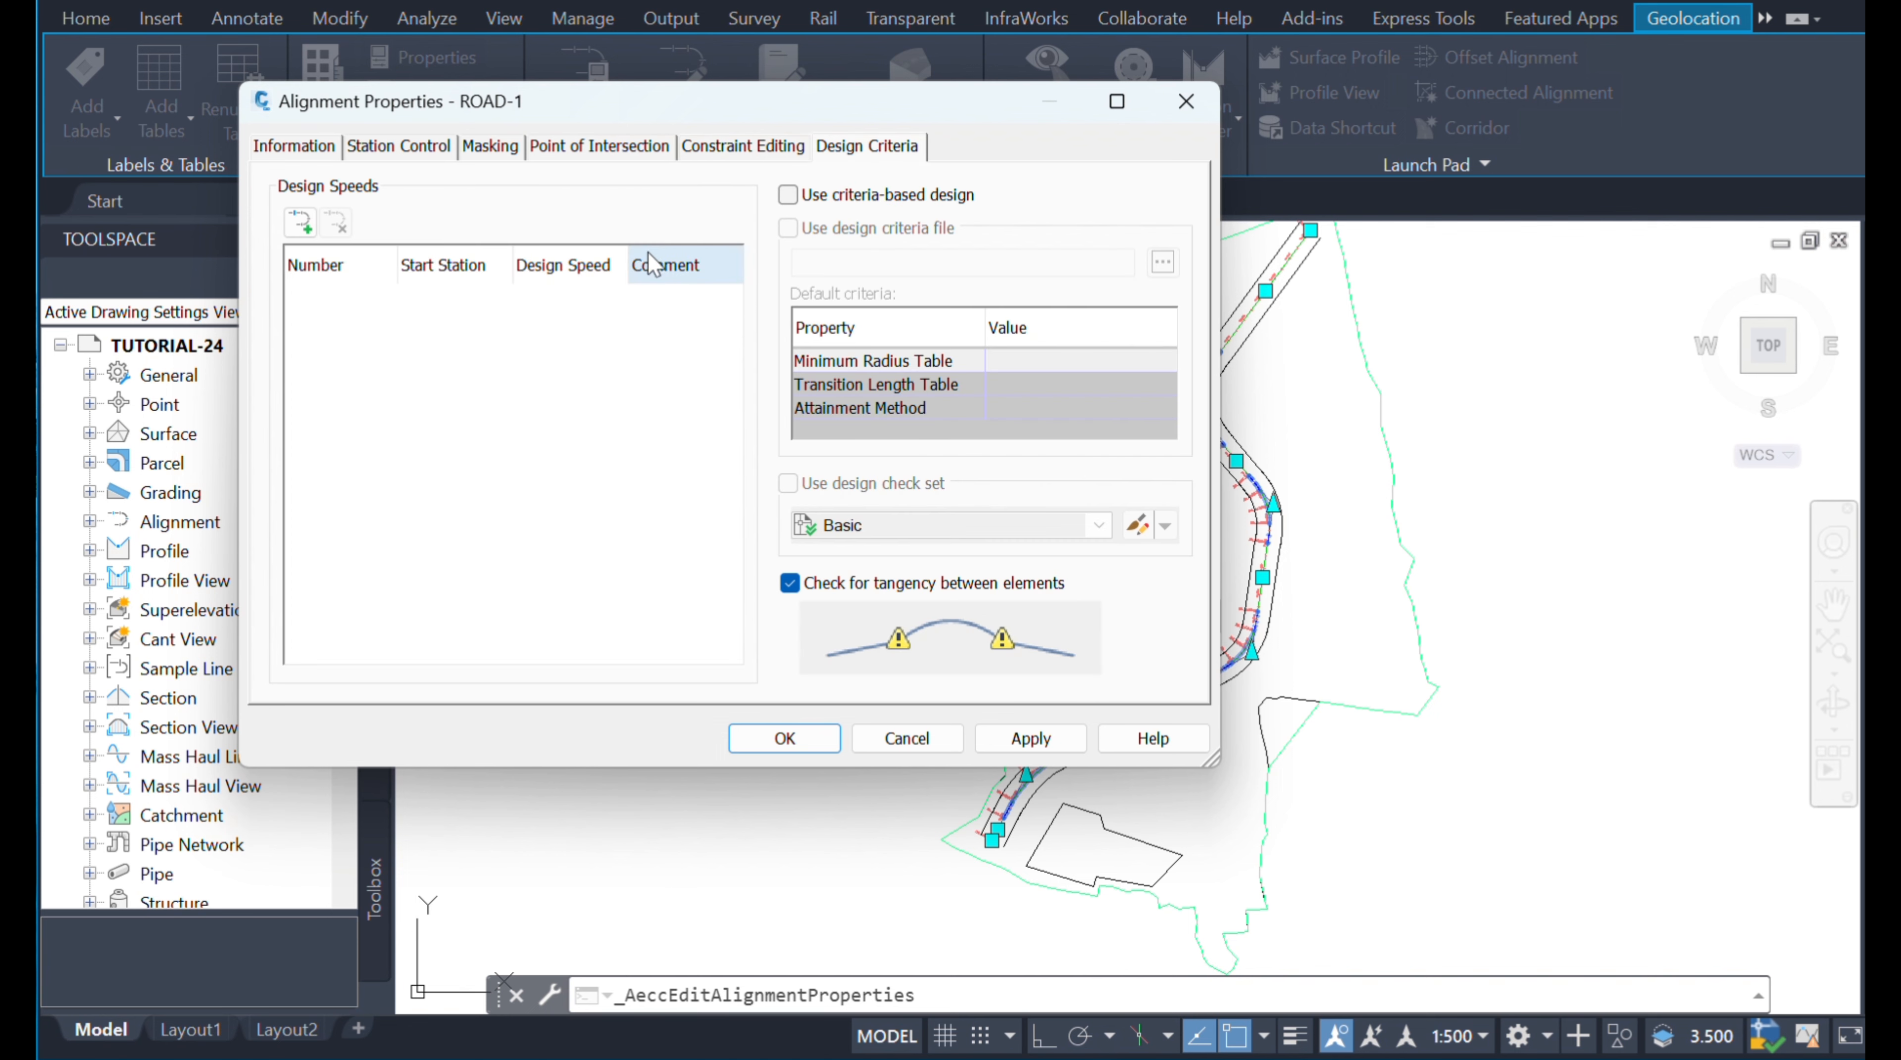
click(789, 195)
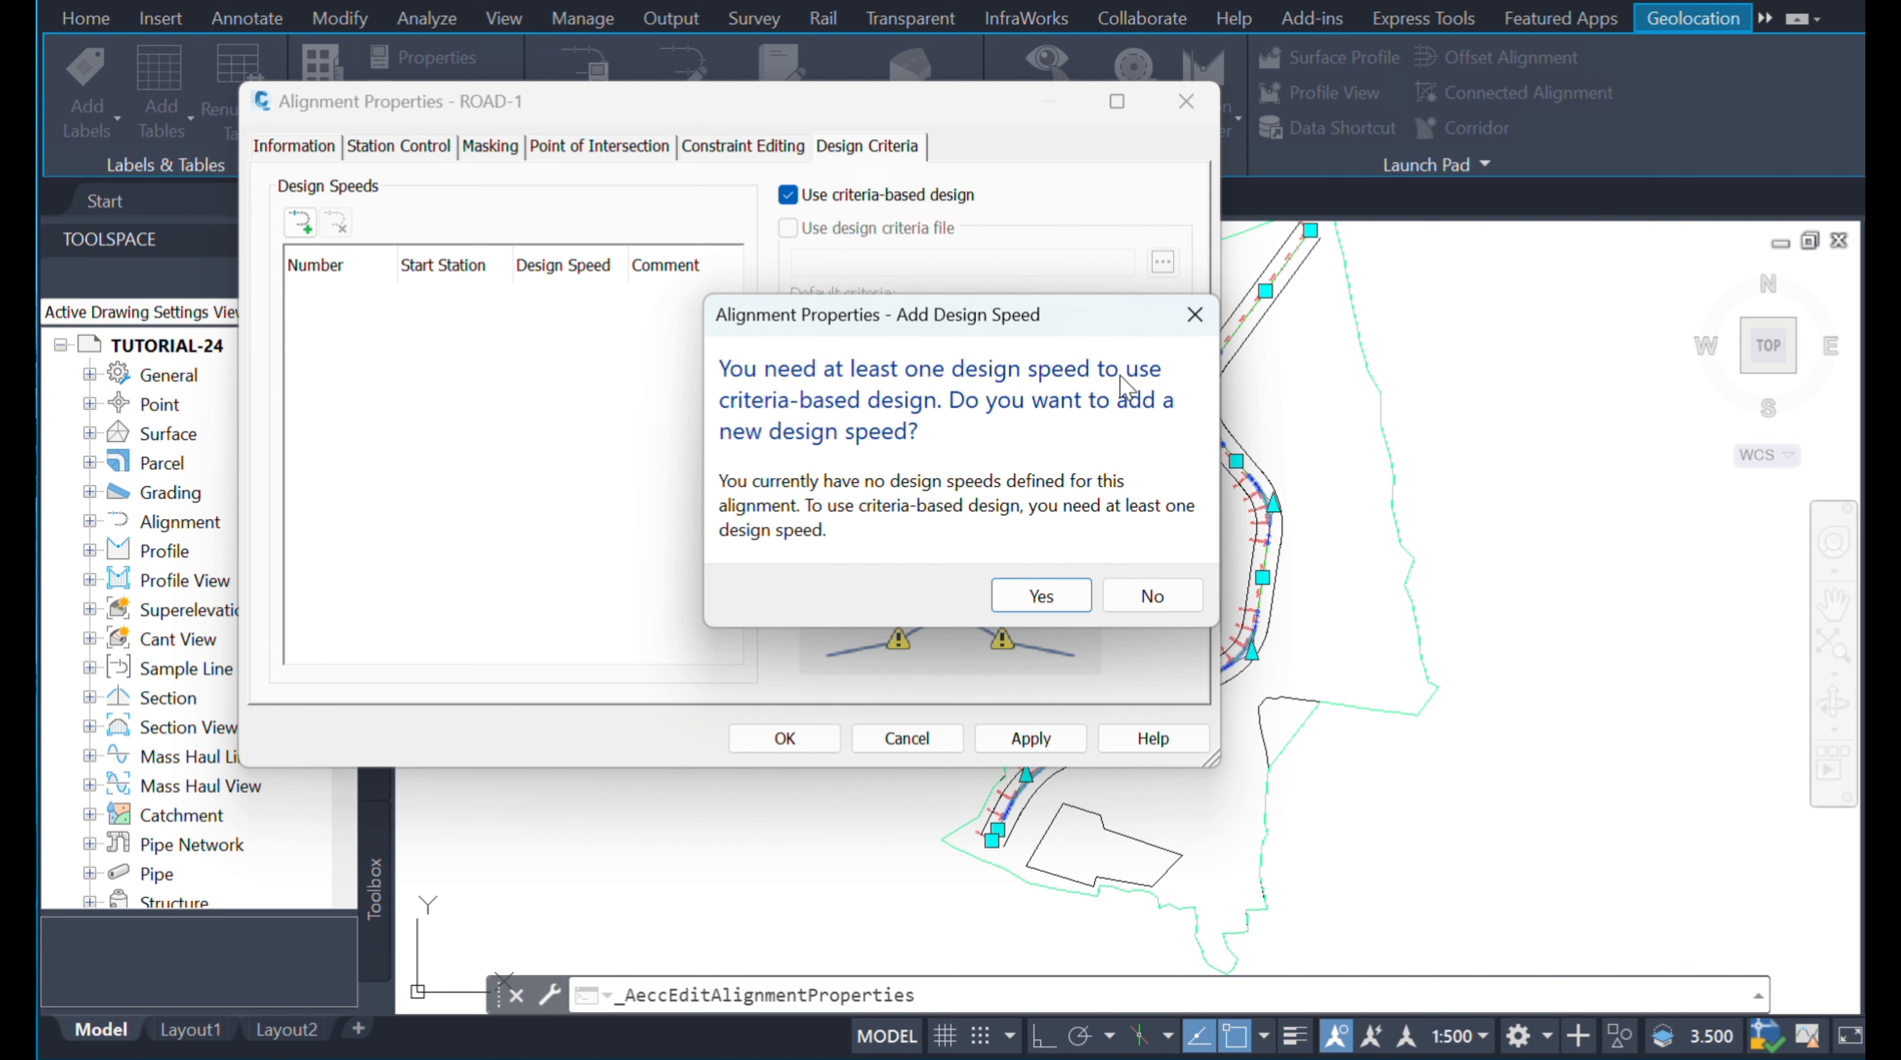
click(1058, 609)
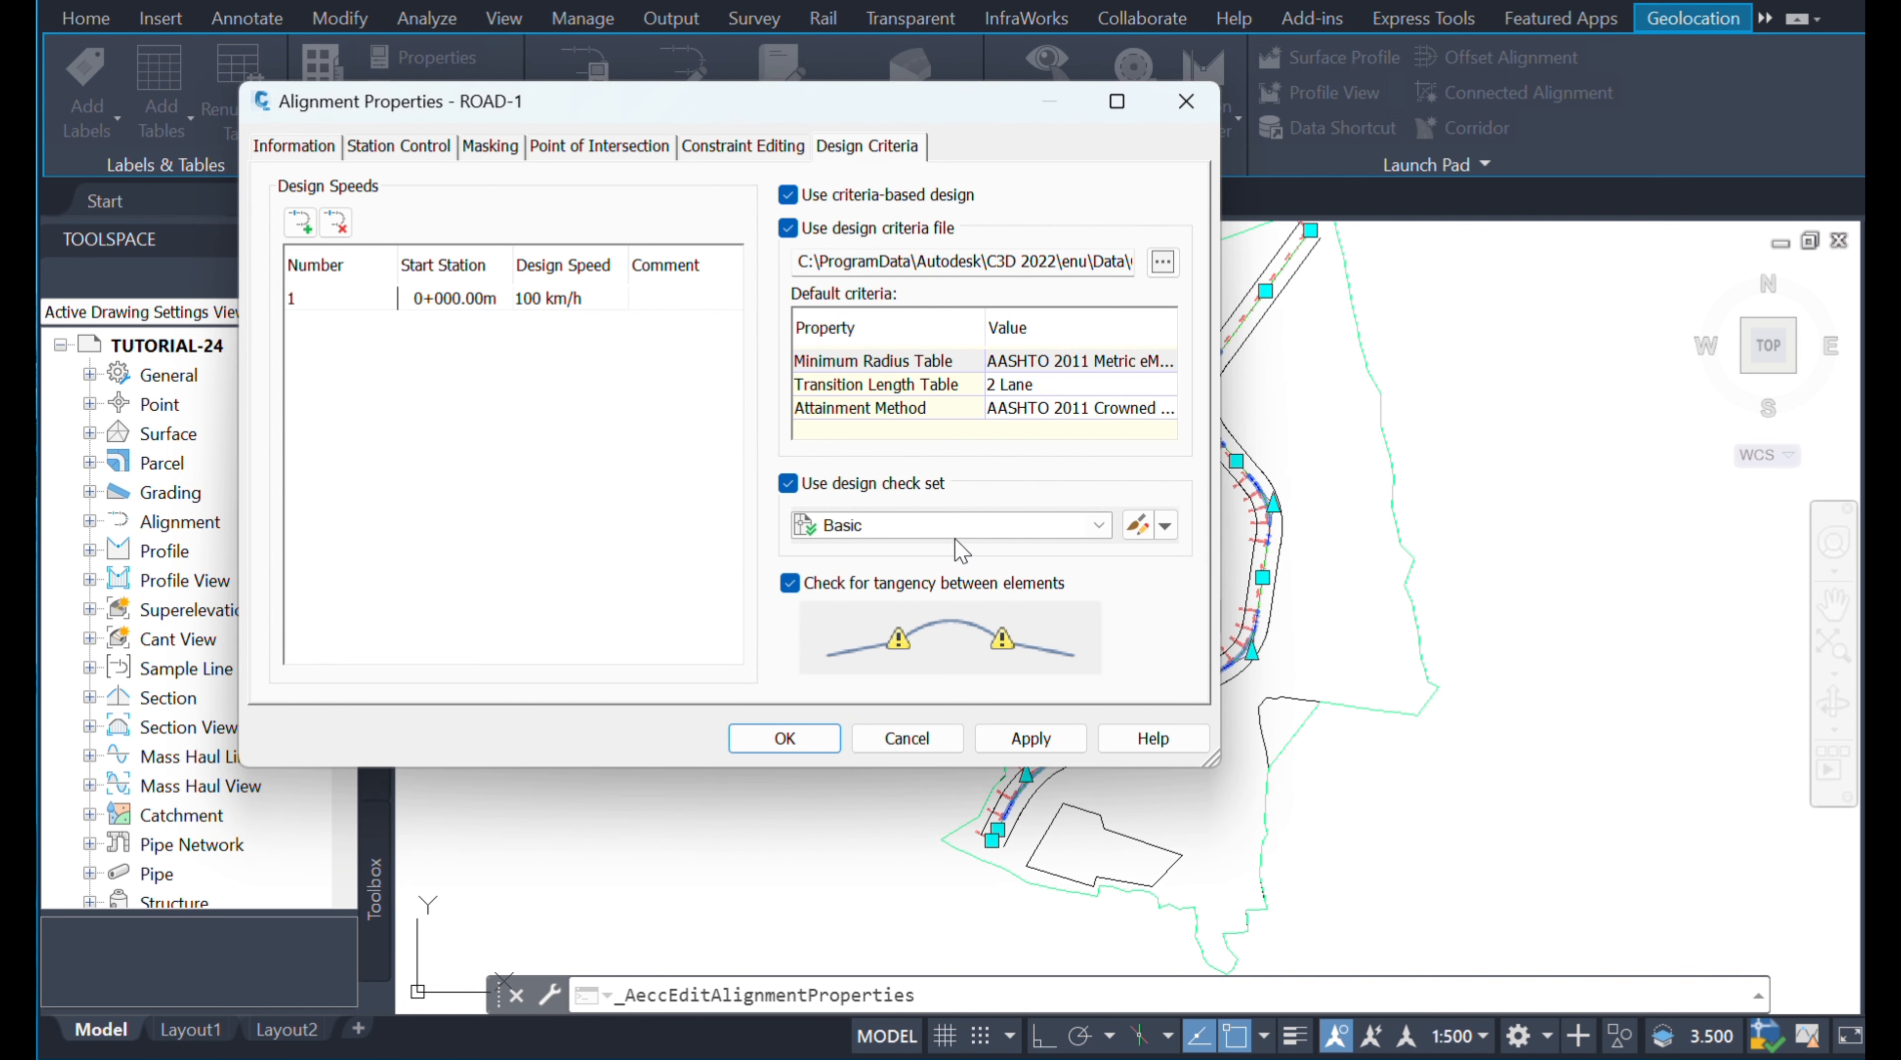
click(588, 297)
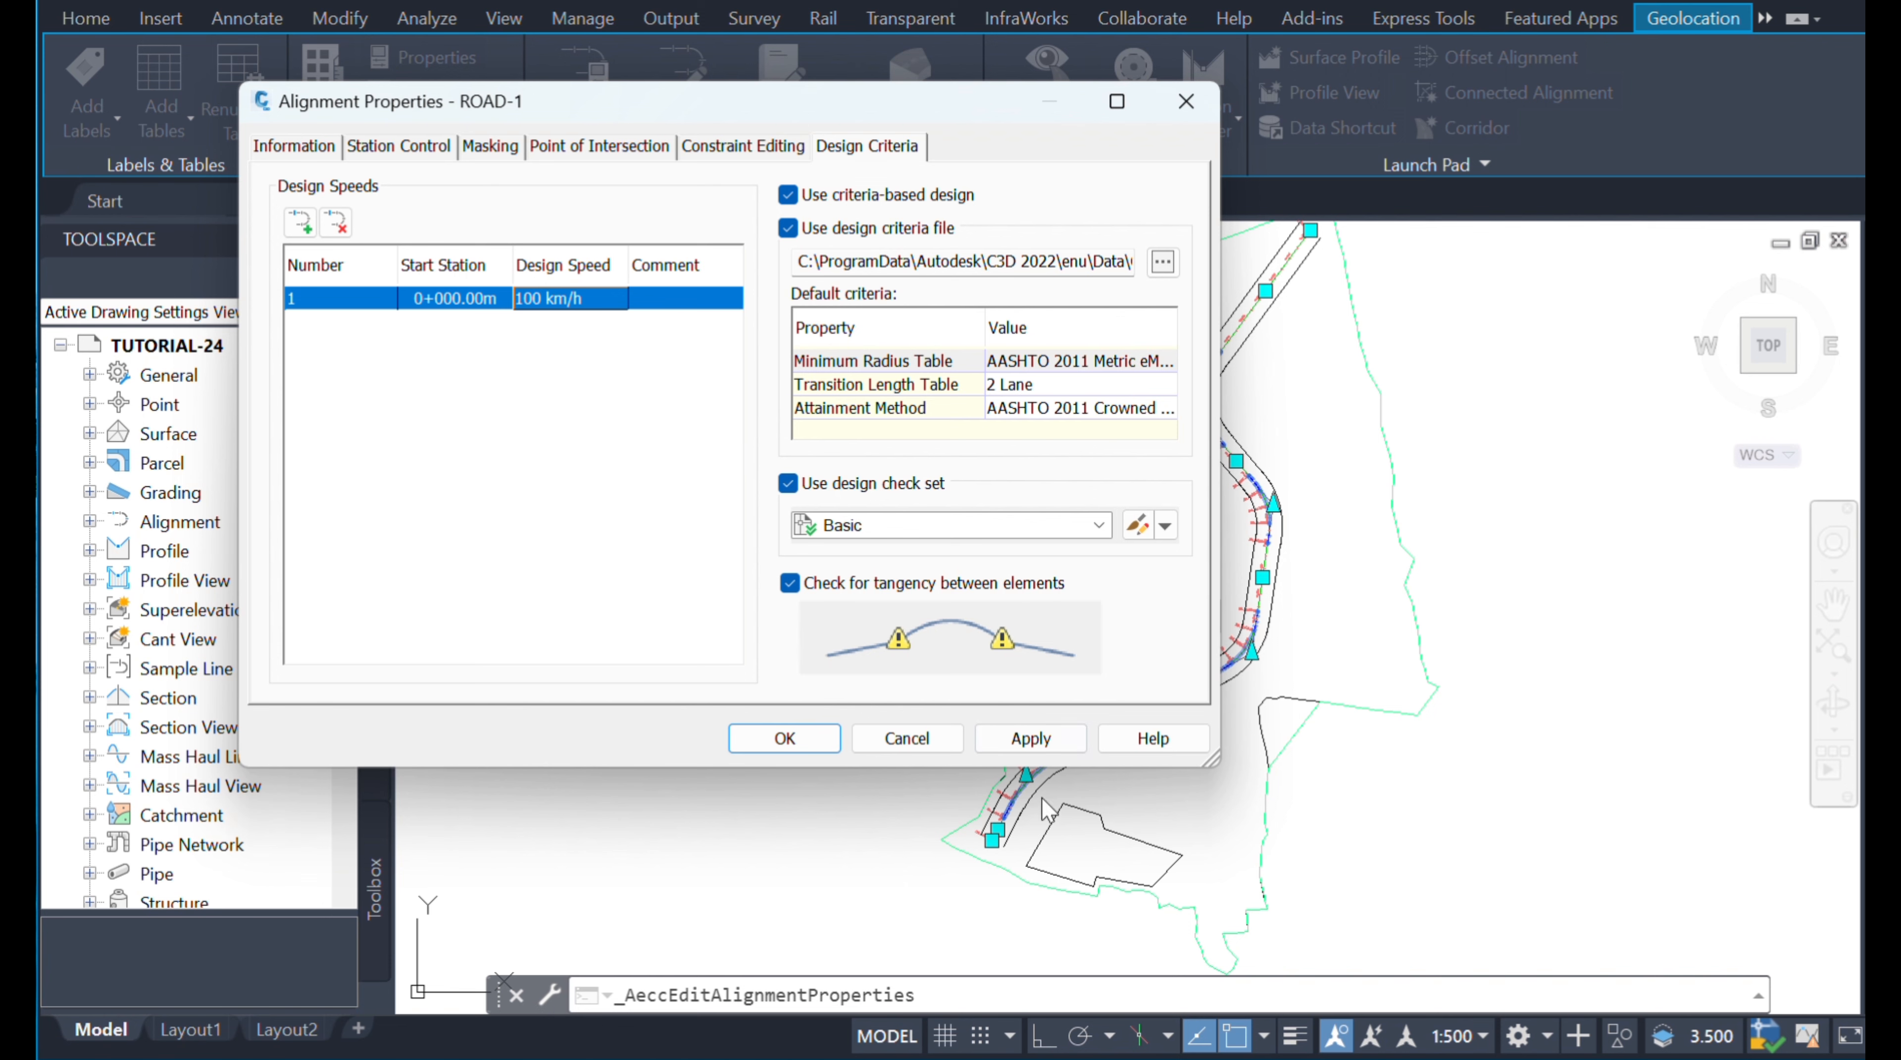
click(1045, 738)
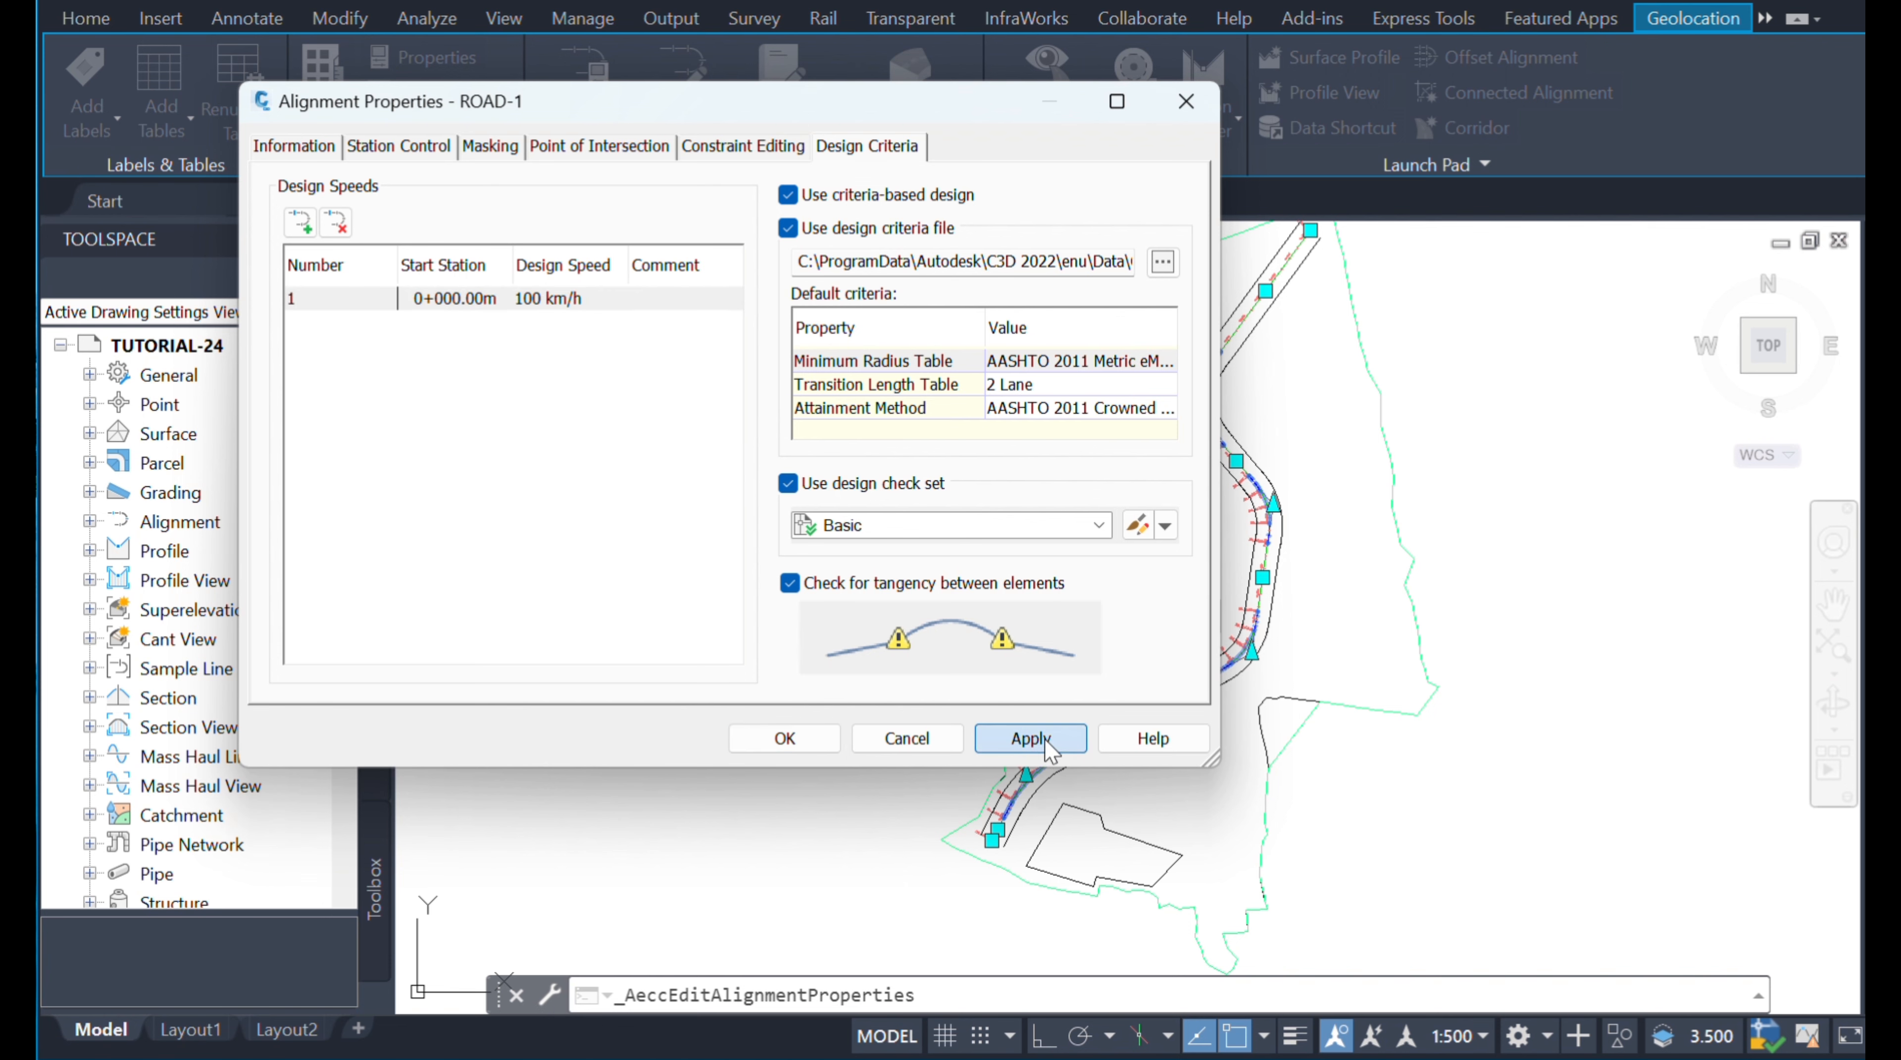
click(780, 738)
- Examine the design criteria warning symbols along the tangents and curves of alignment ROAD-1
scroll(765, 685, down, 2)
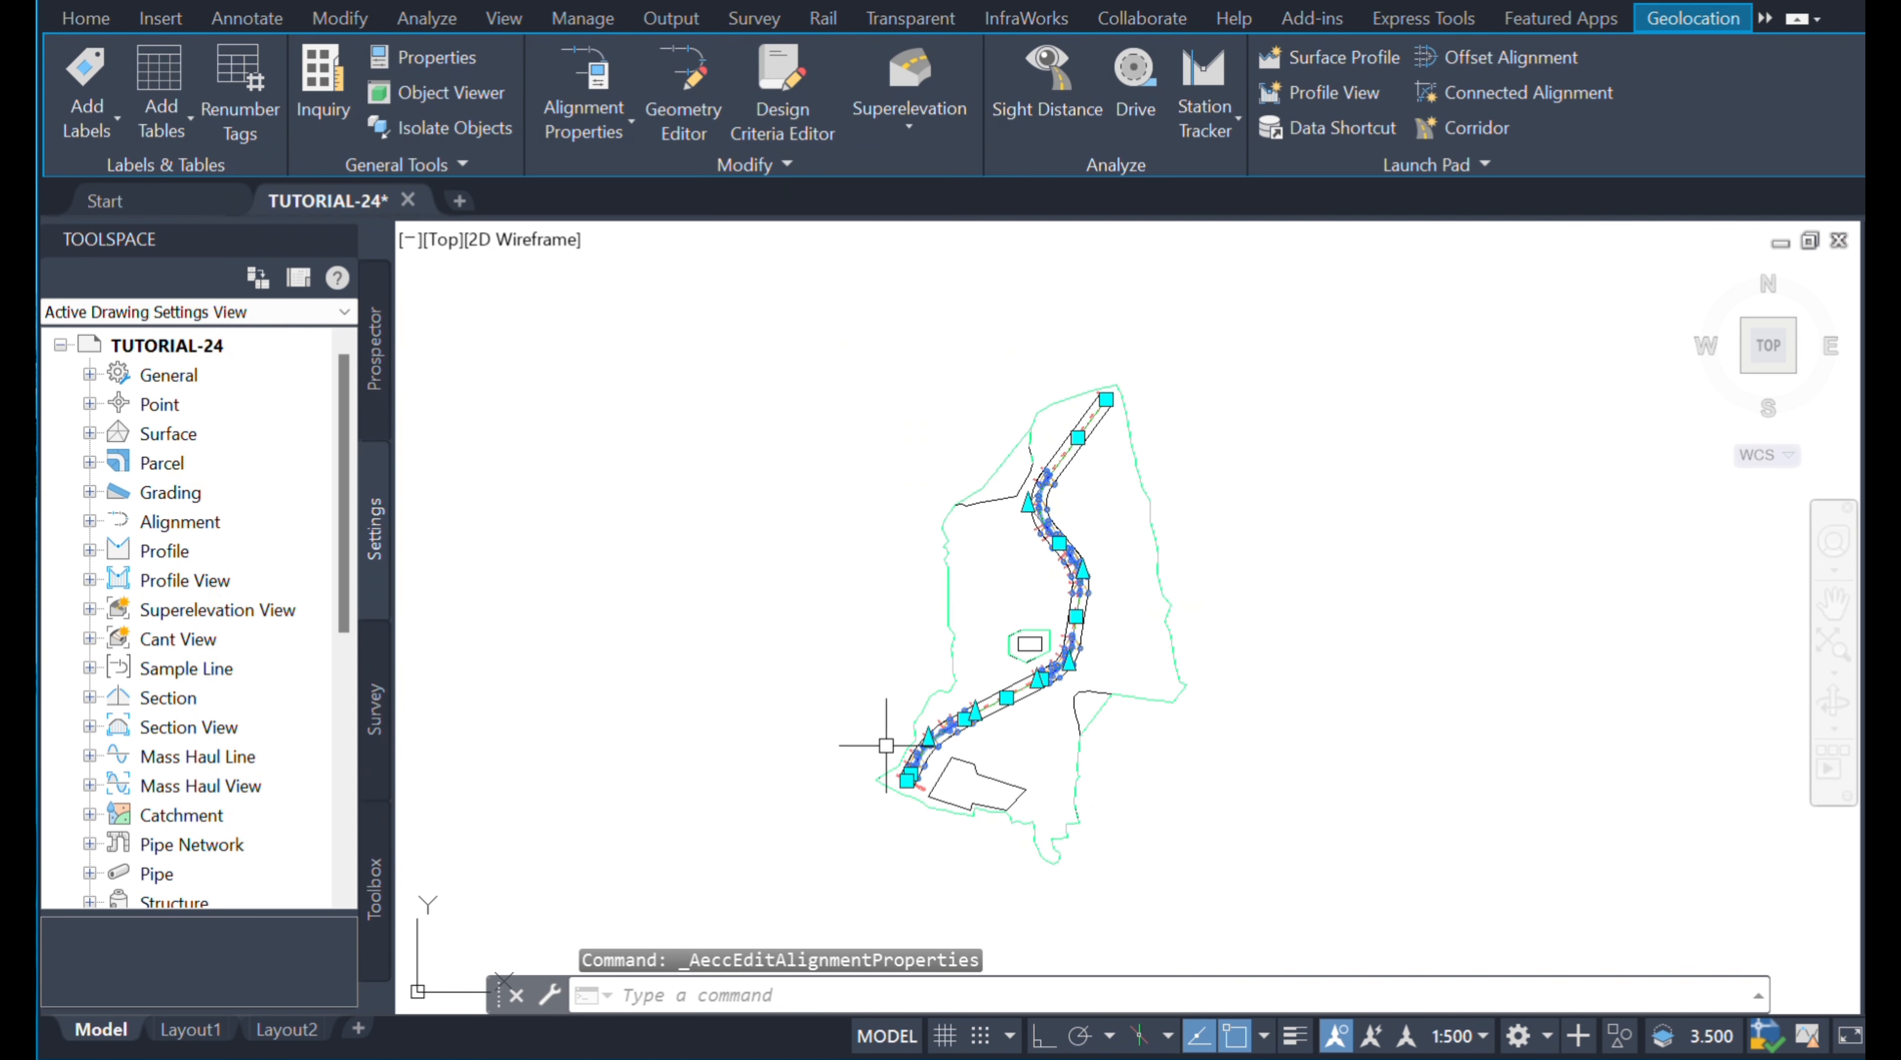
scroll(902, 744, up, 6)
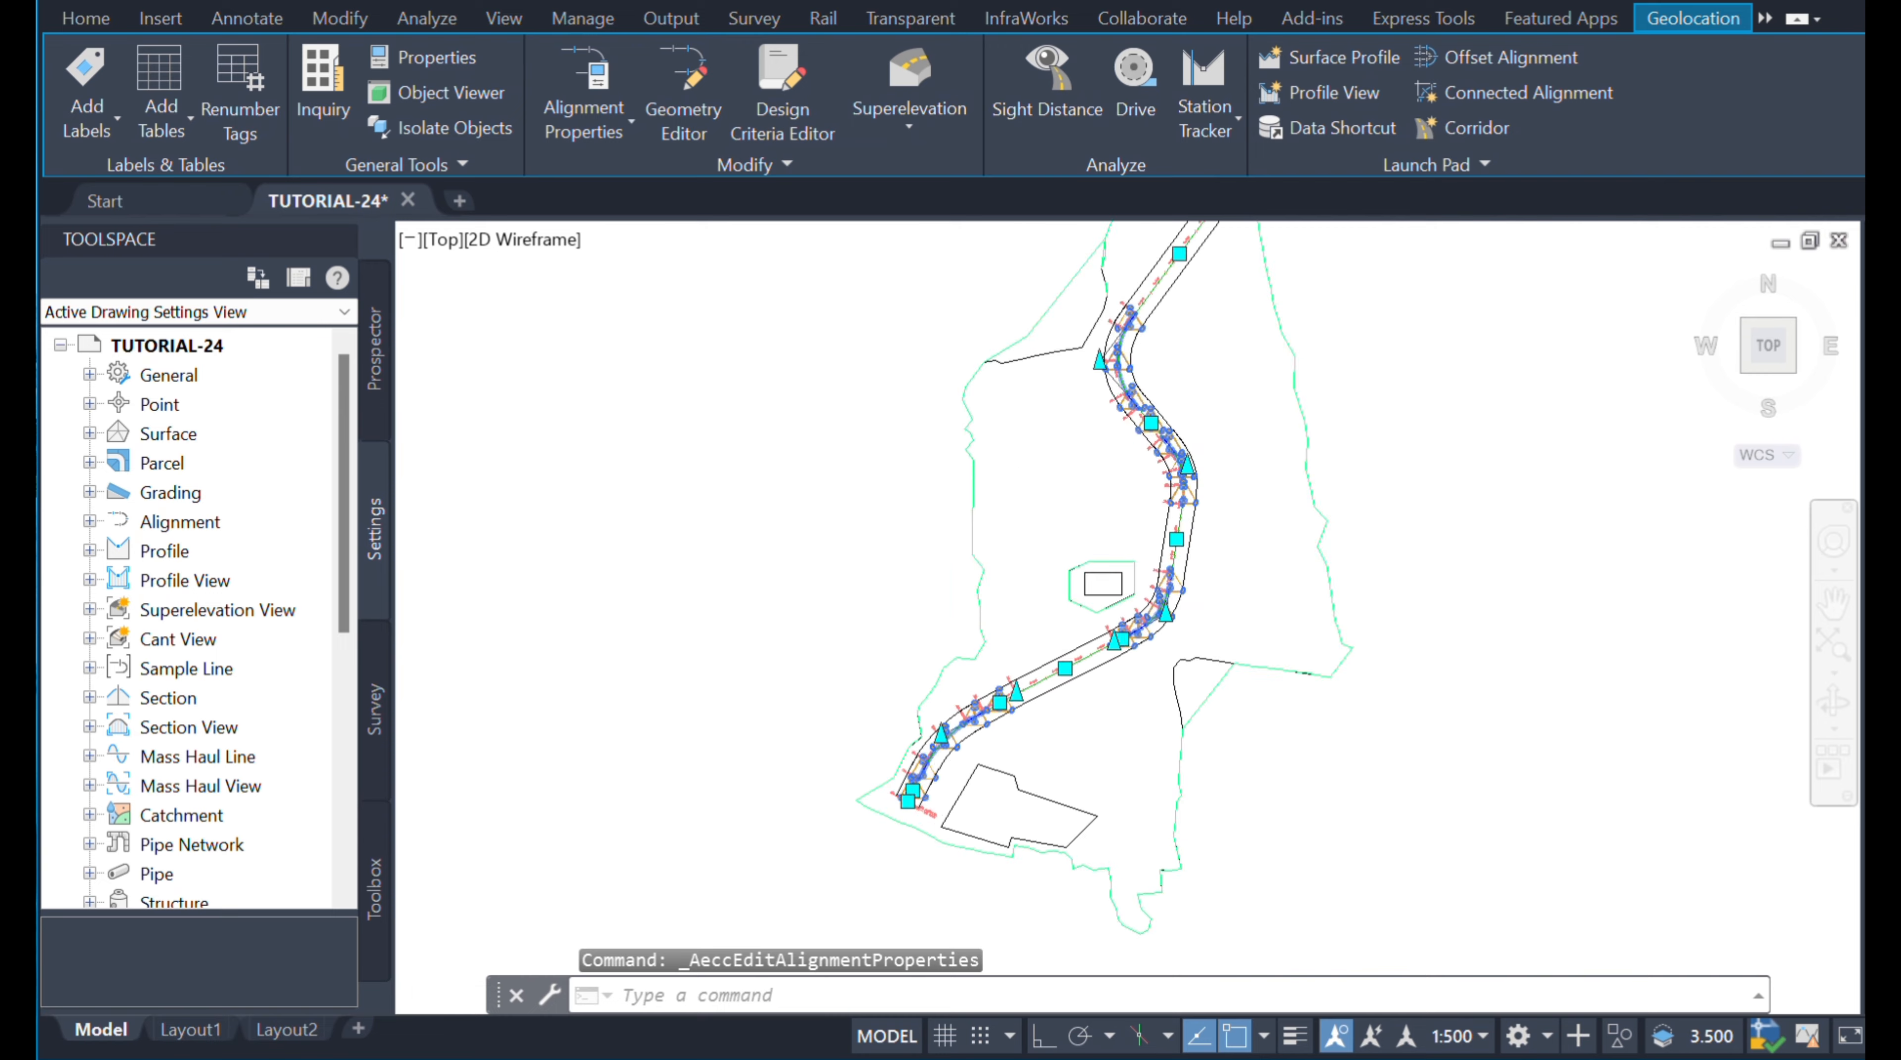
scroll(791, 755, down, 6)
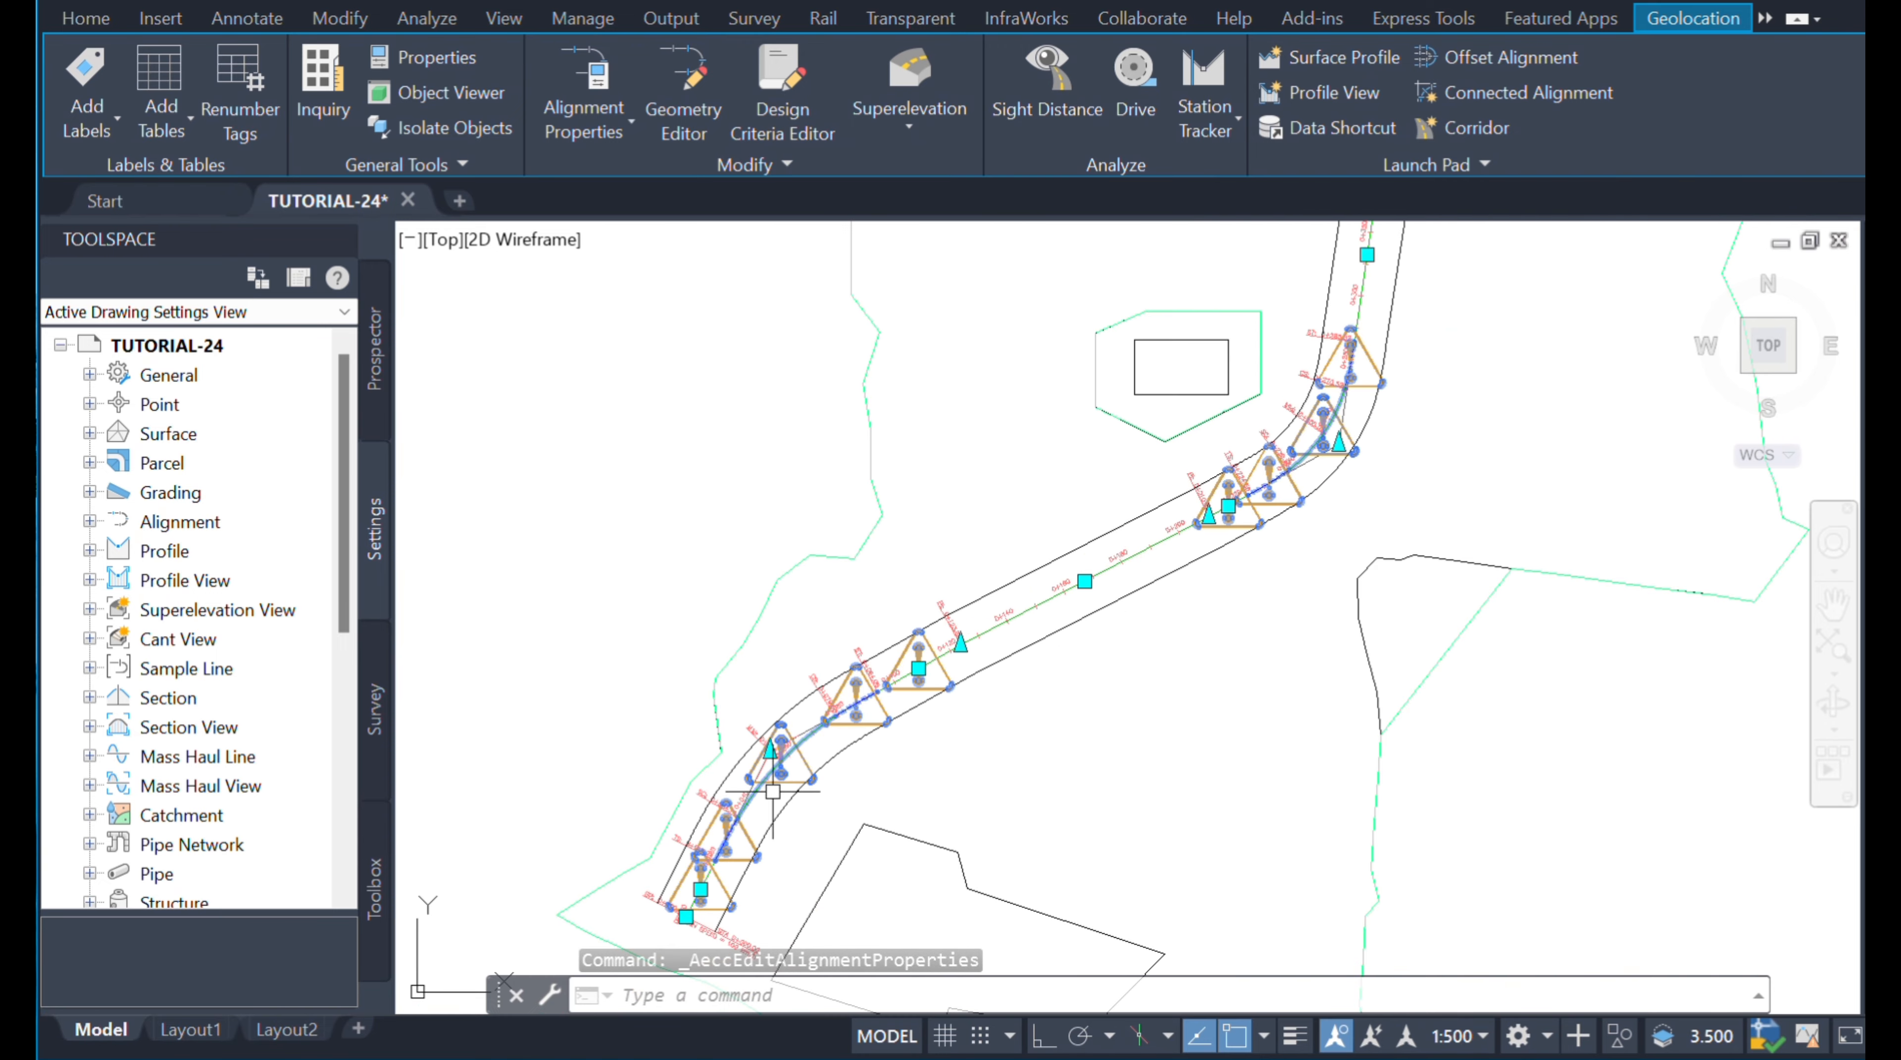
scroll(978, 670, up, 3)
scroll(1005, 797, down, 3)
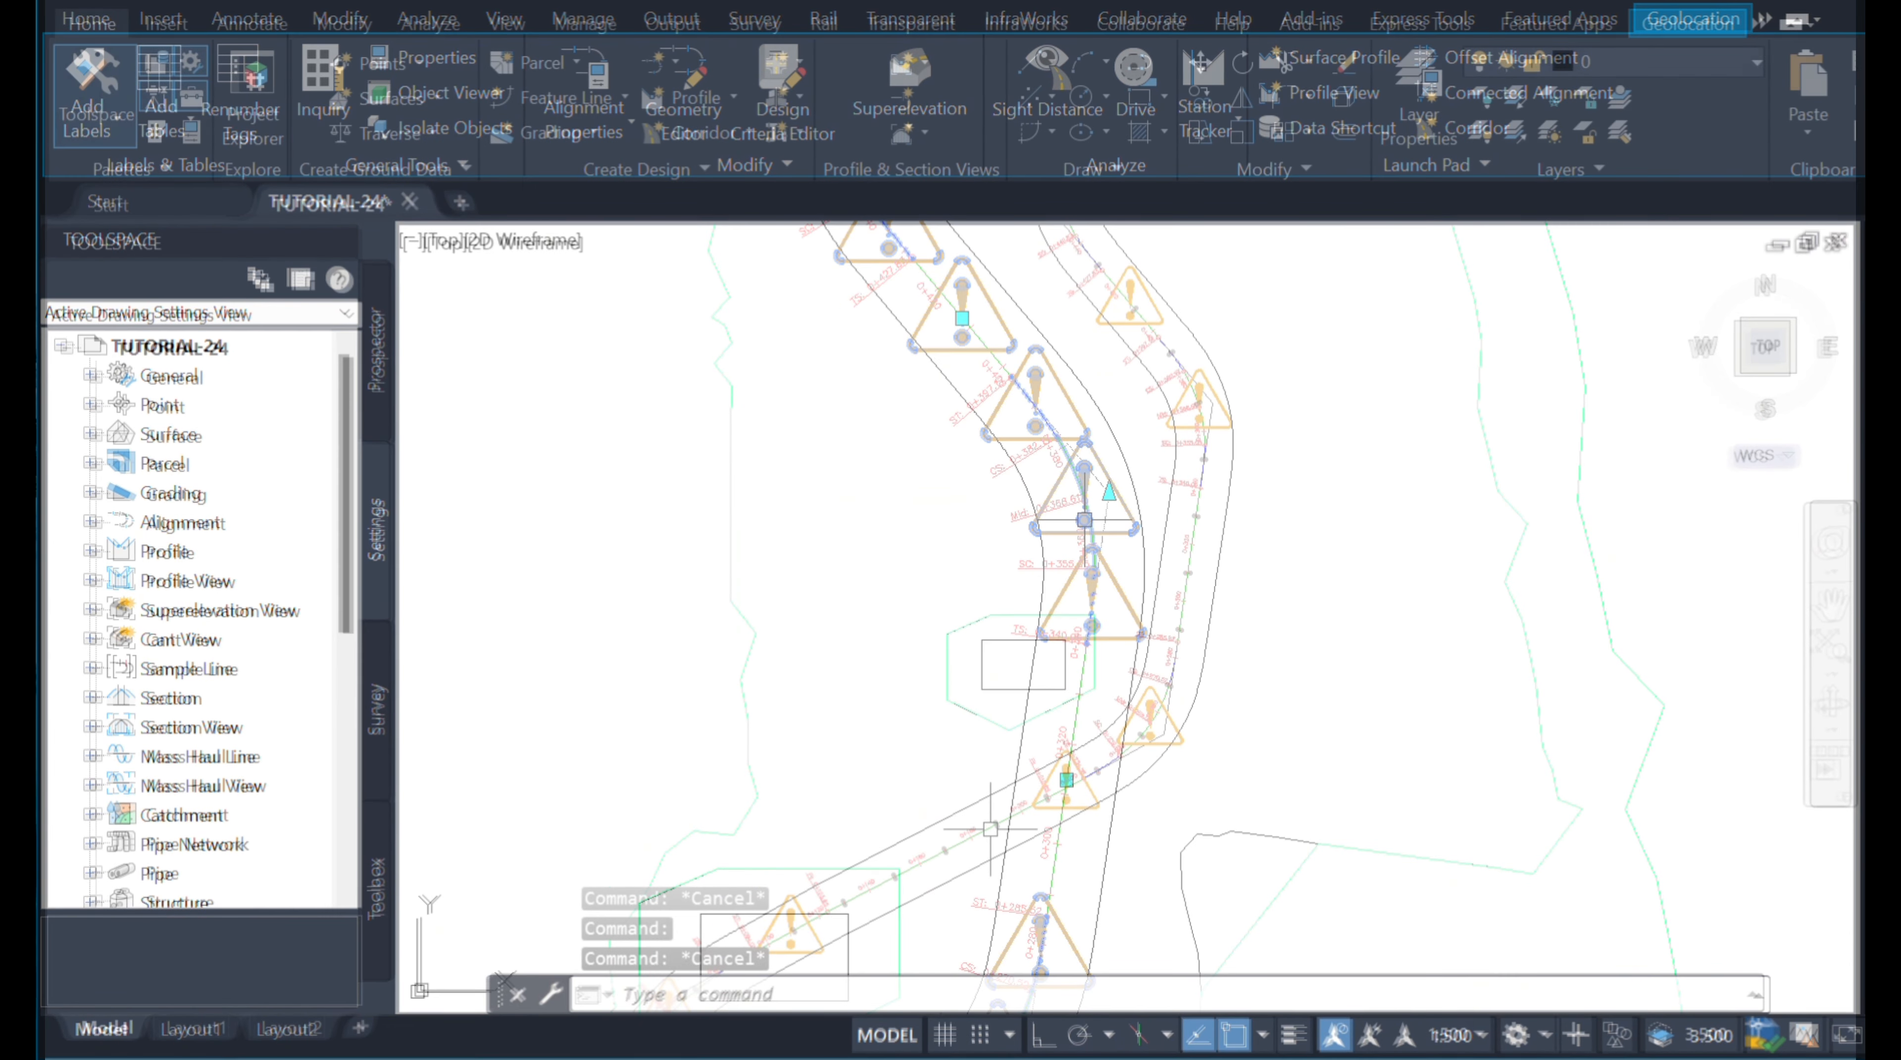
scroll(990, 829, up, 5)
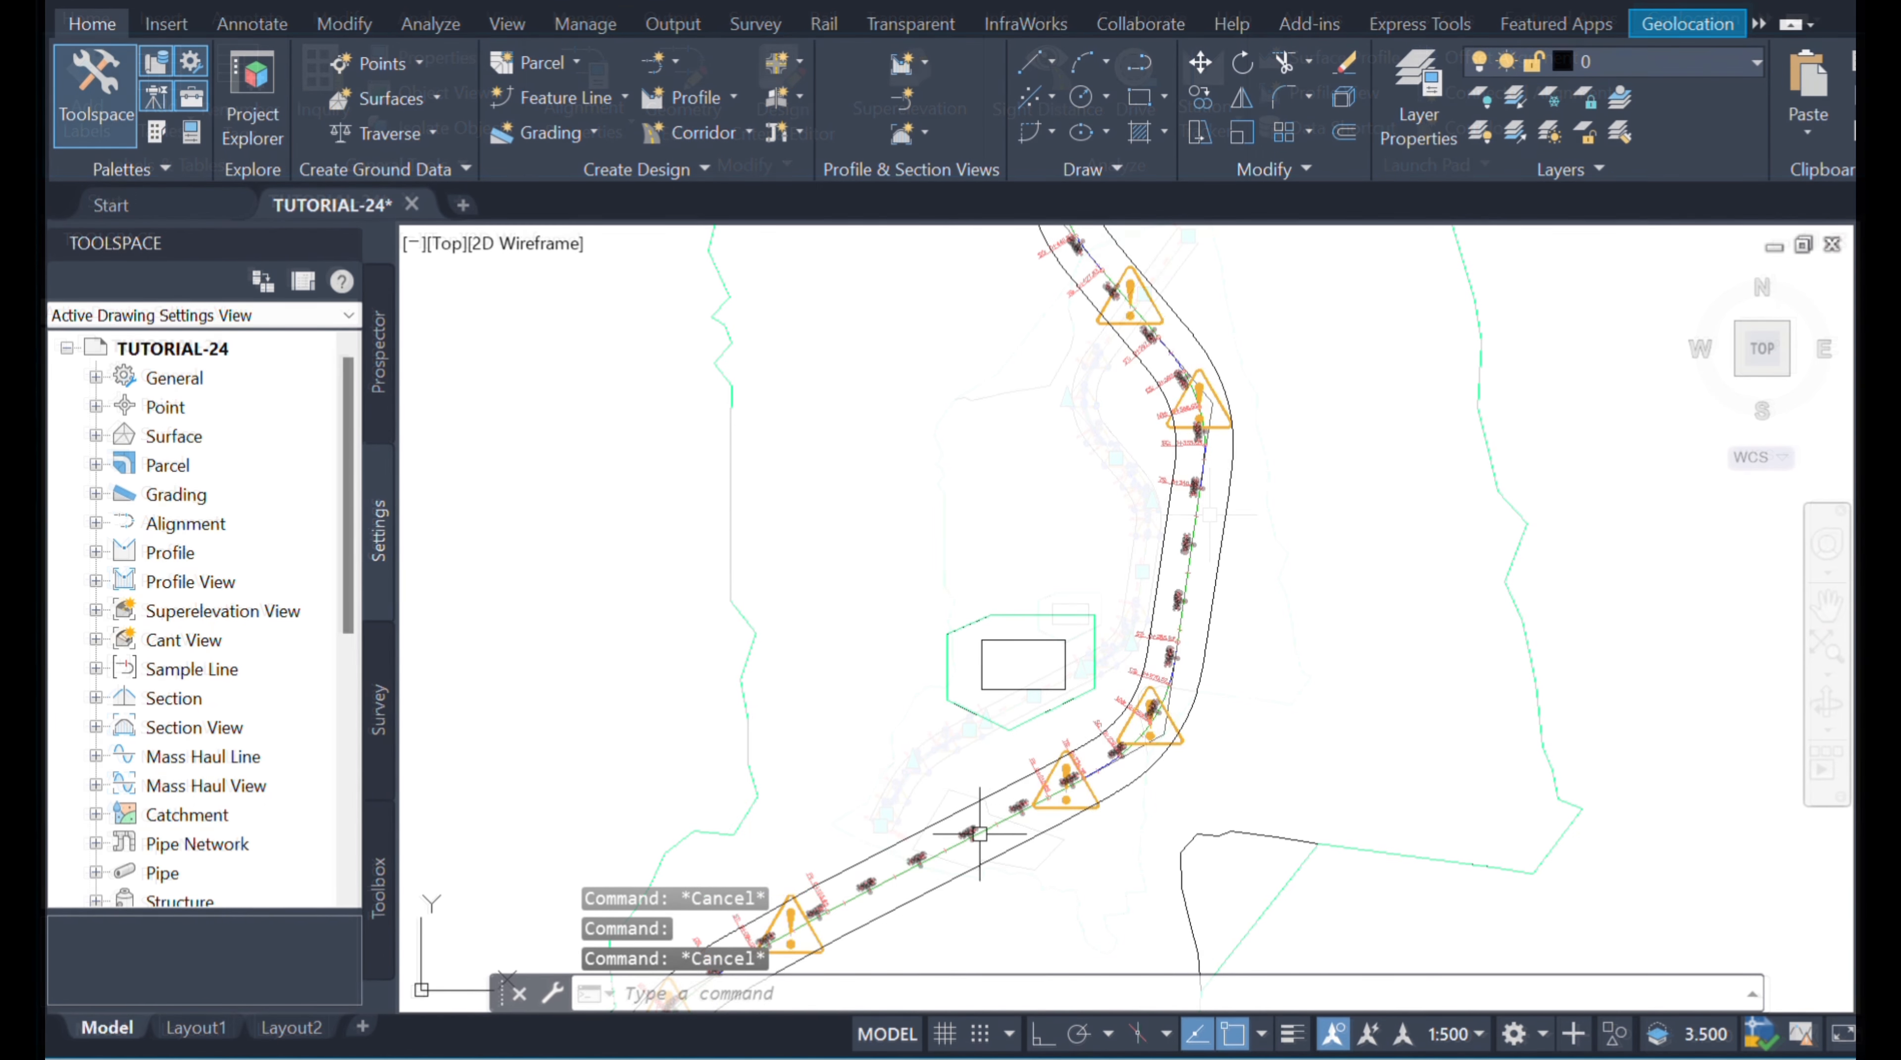
- Turn off criteria-based design in the properties of alignment ROAD-1 and apply the change
click(978, 824)
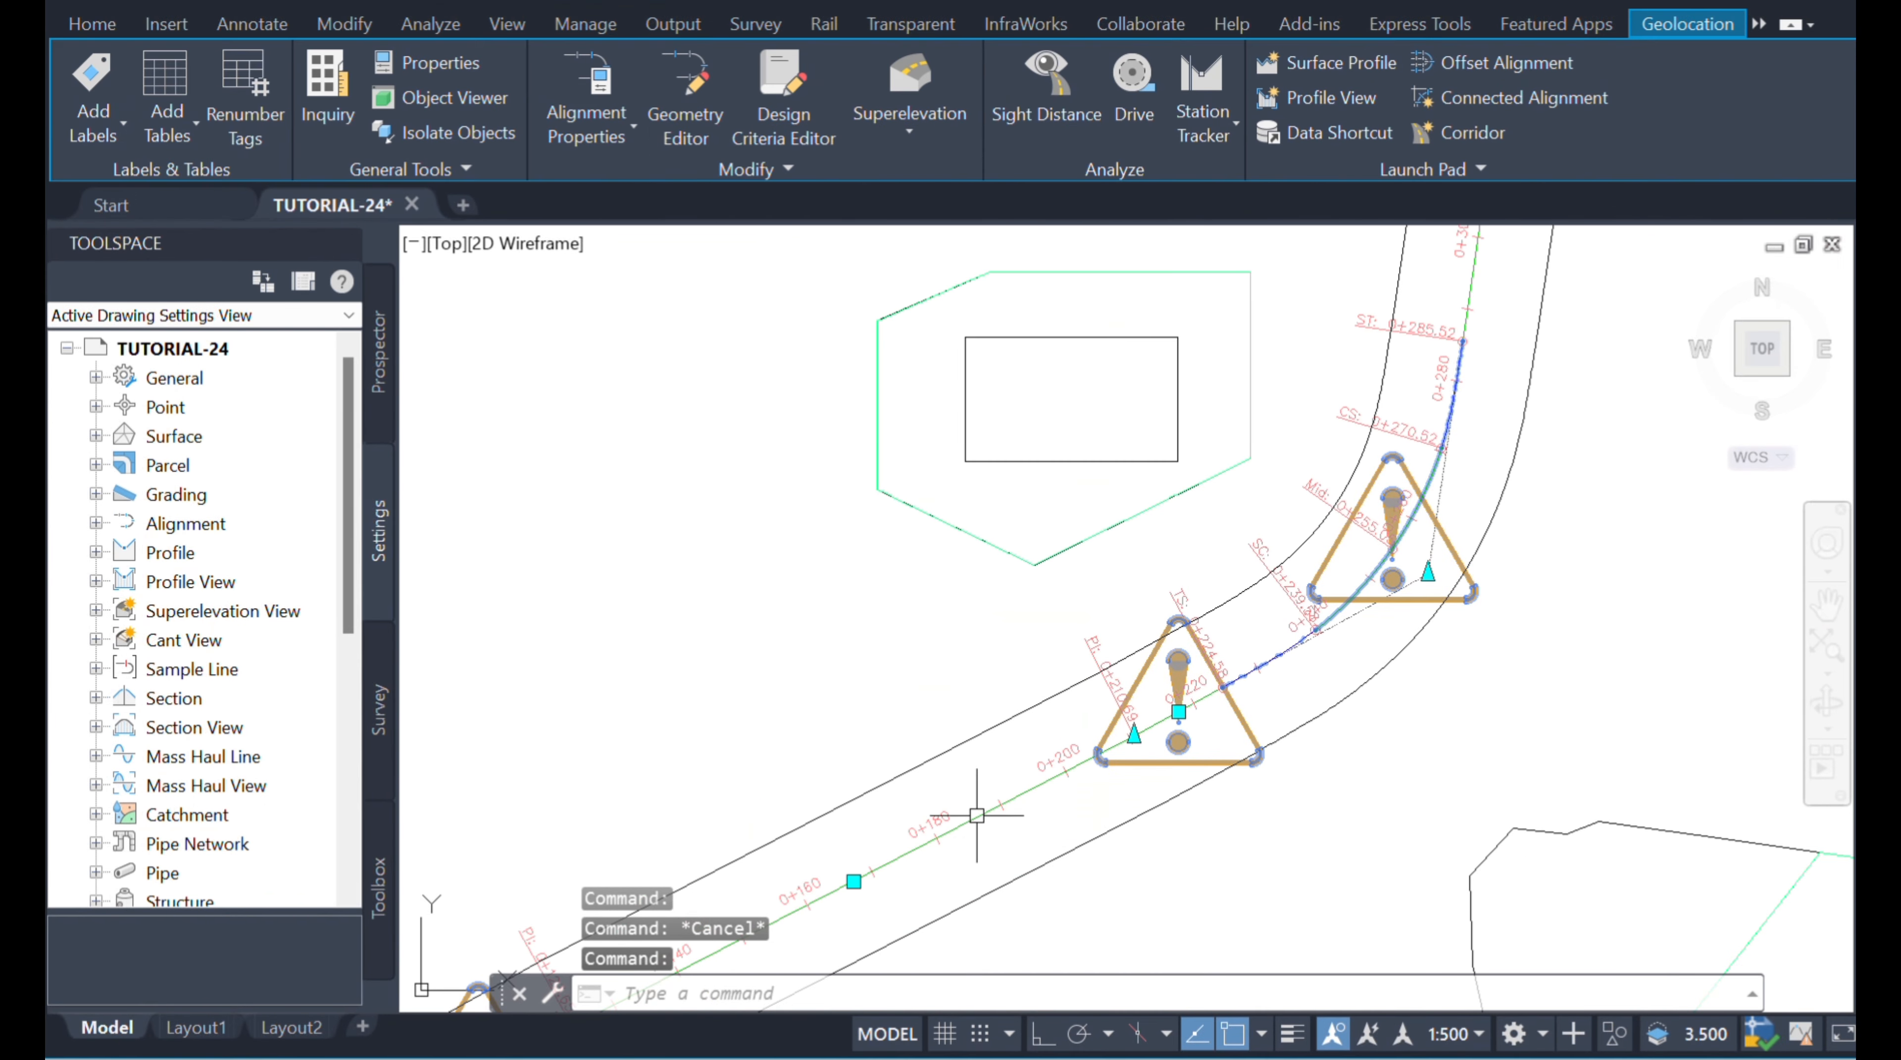
scroll(1251, 661, down, 8)
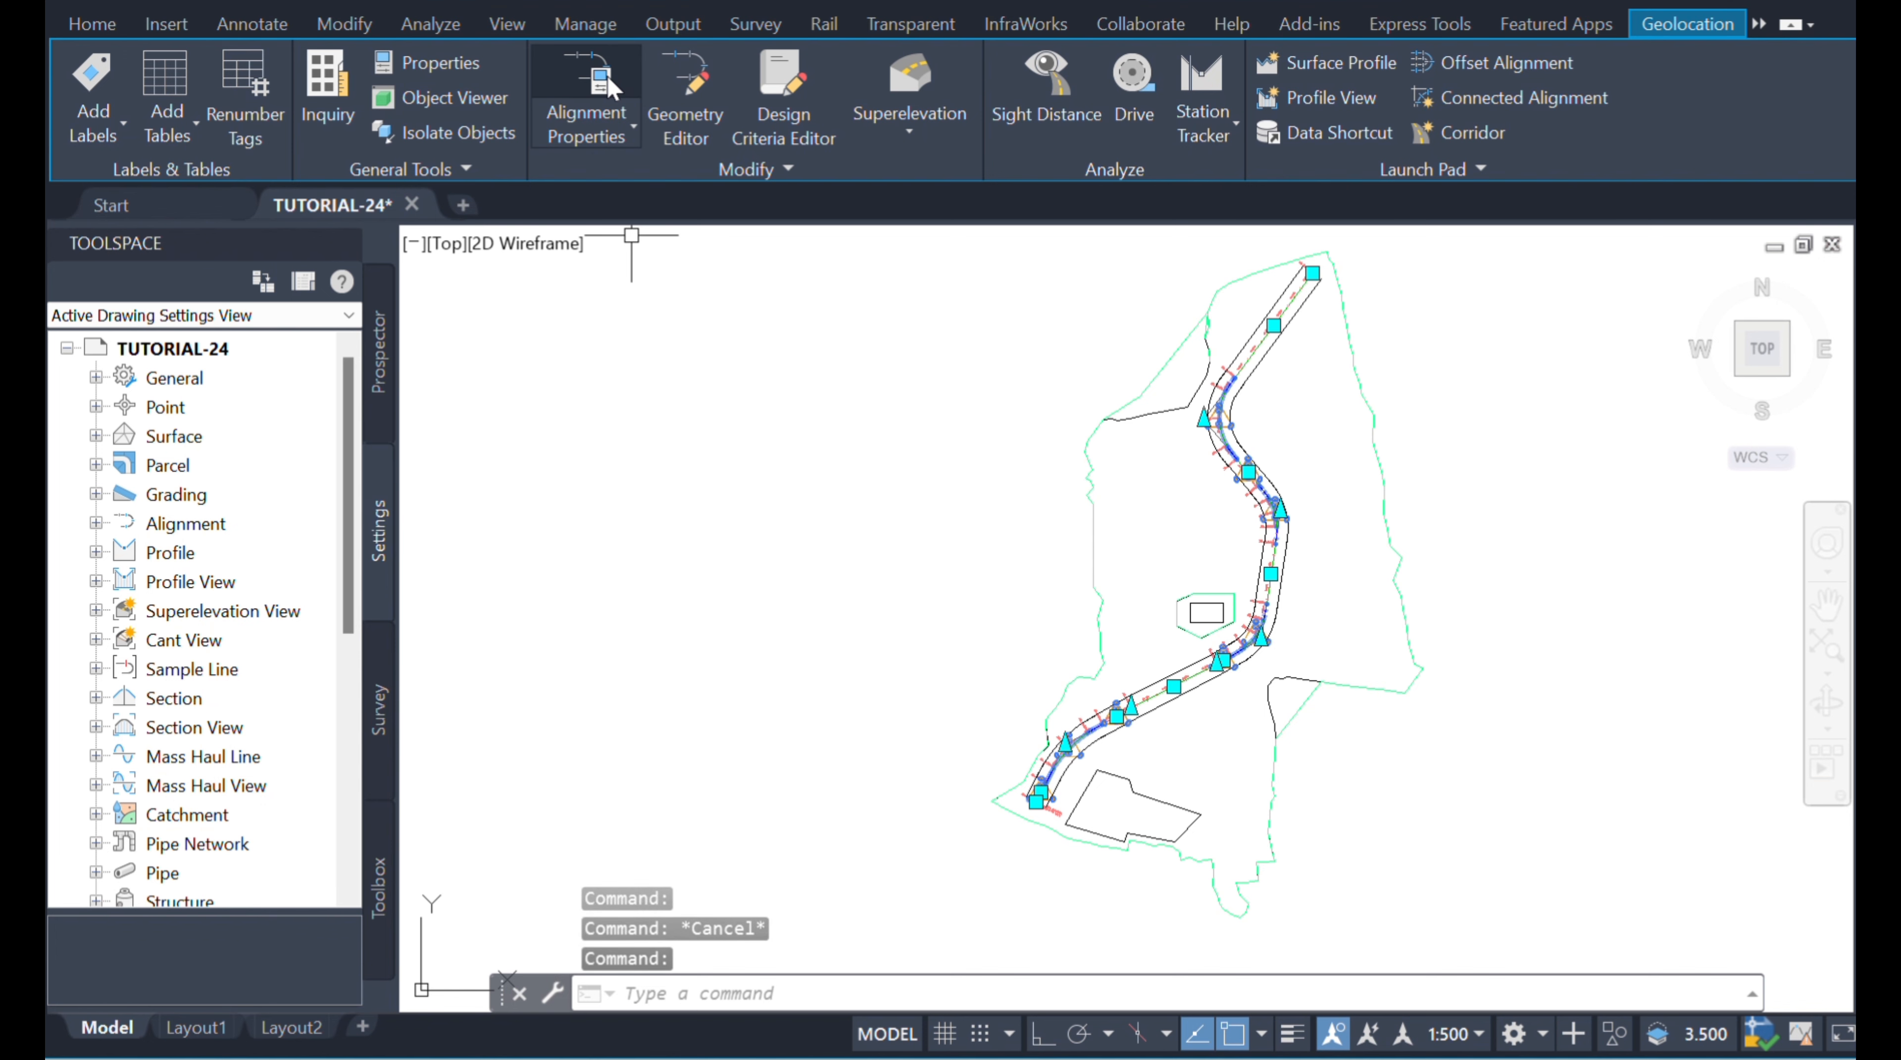
click(594, 127)
click(648, 199)
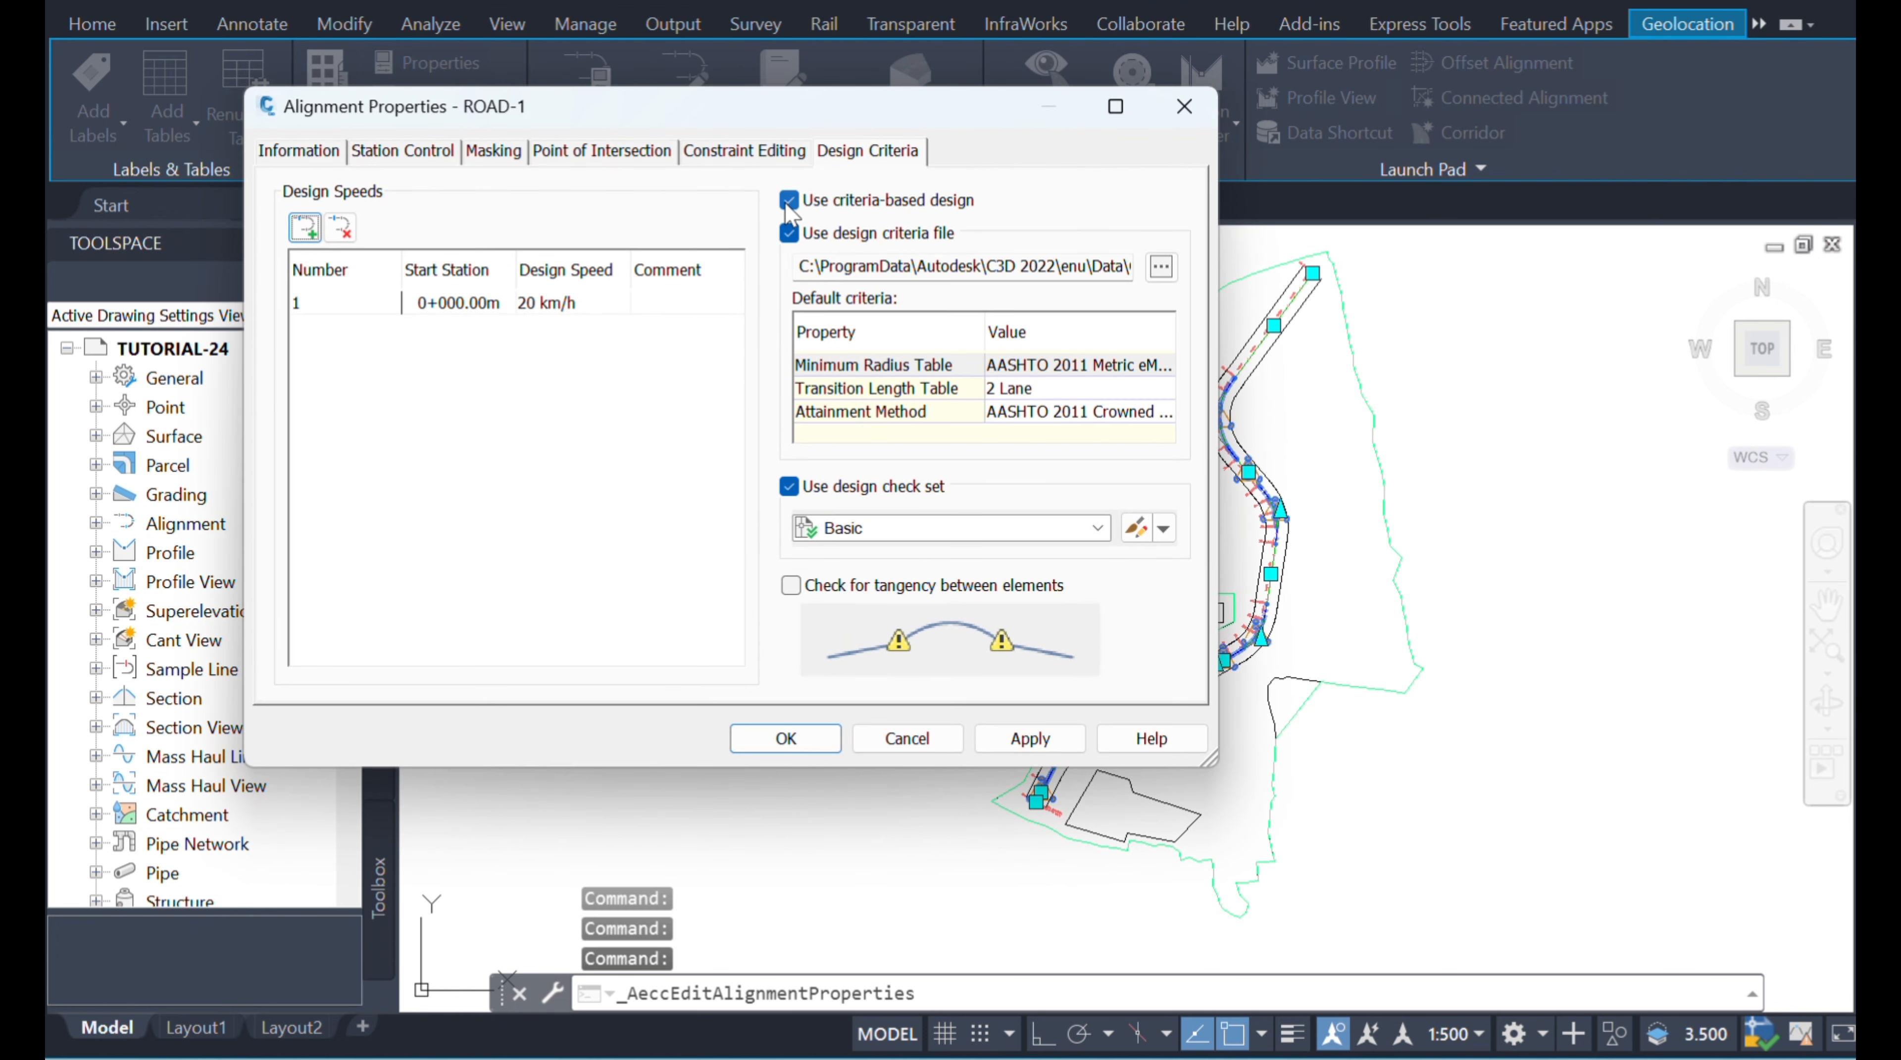
click(788, 200)
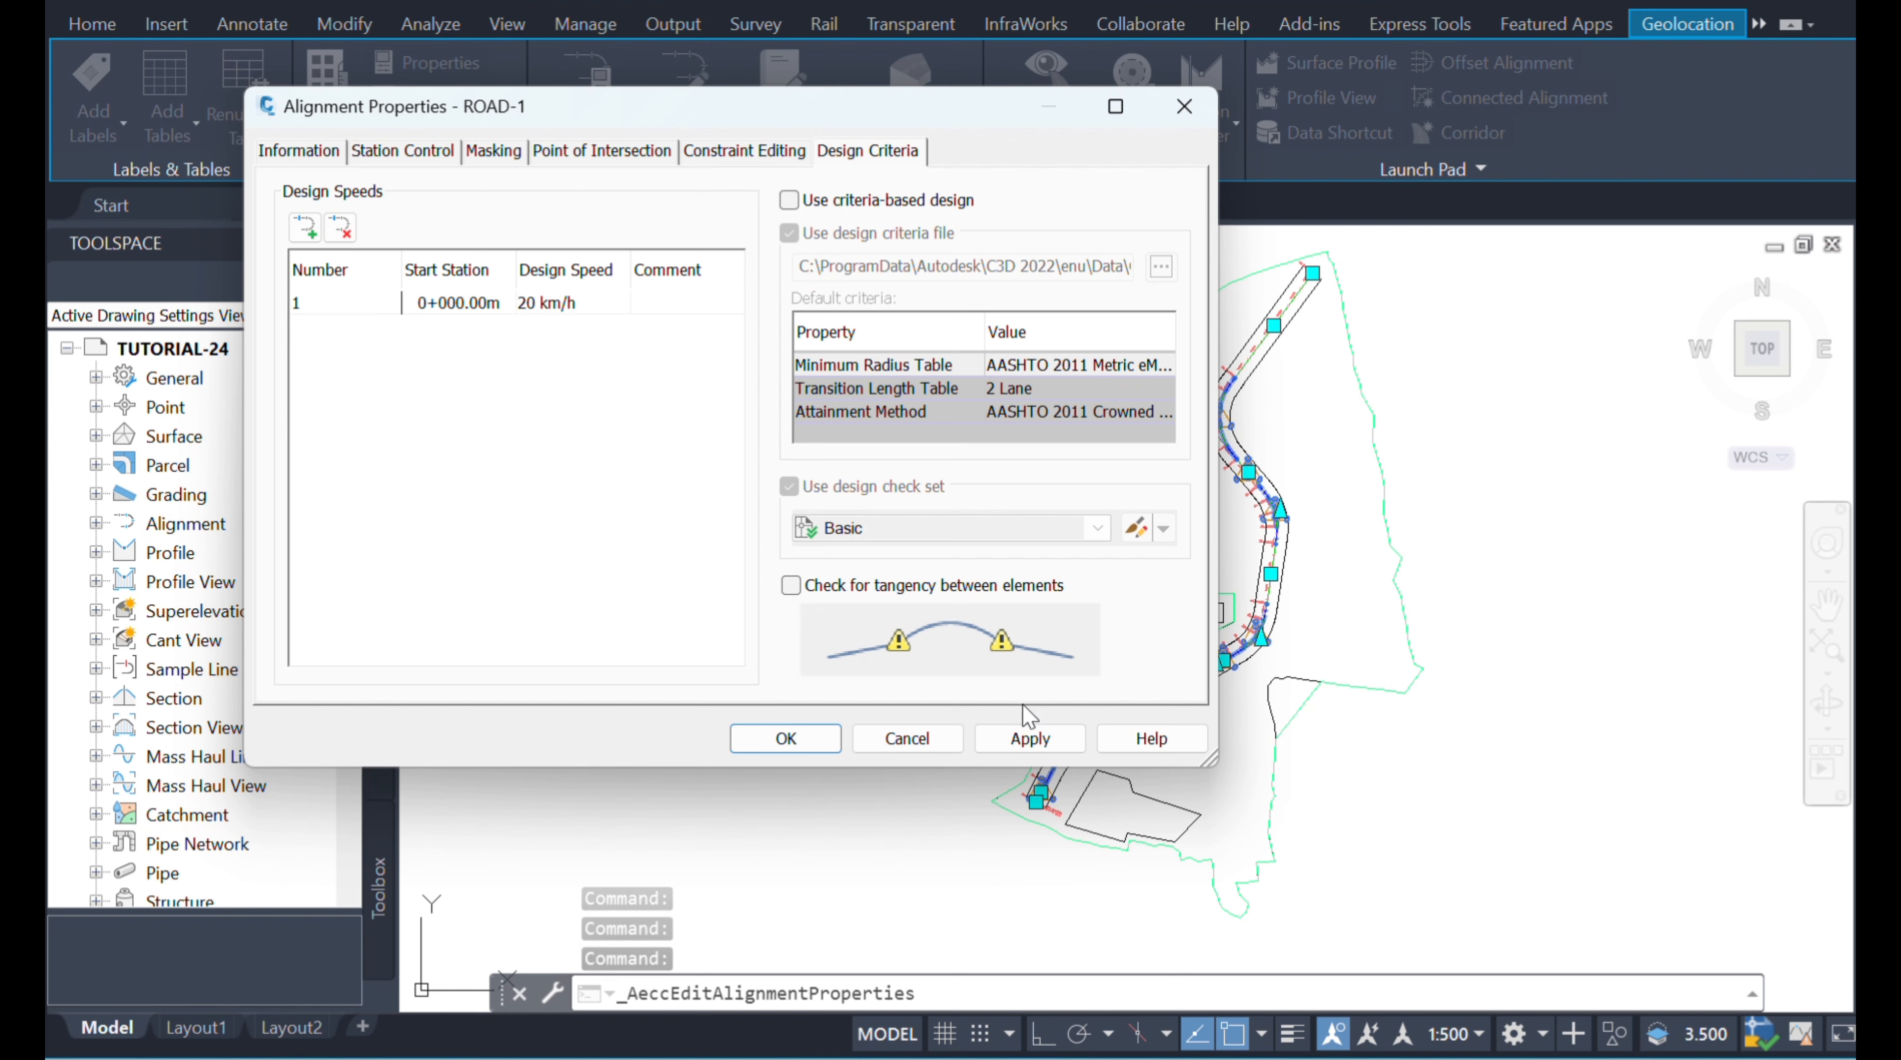
click(1048, 749)
click(785, 738)
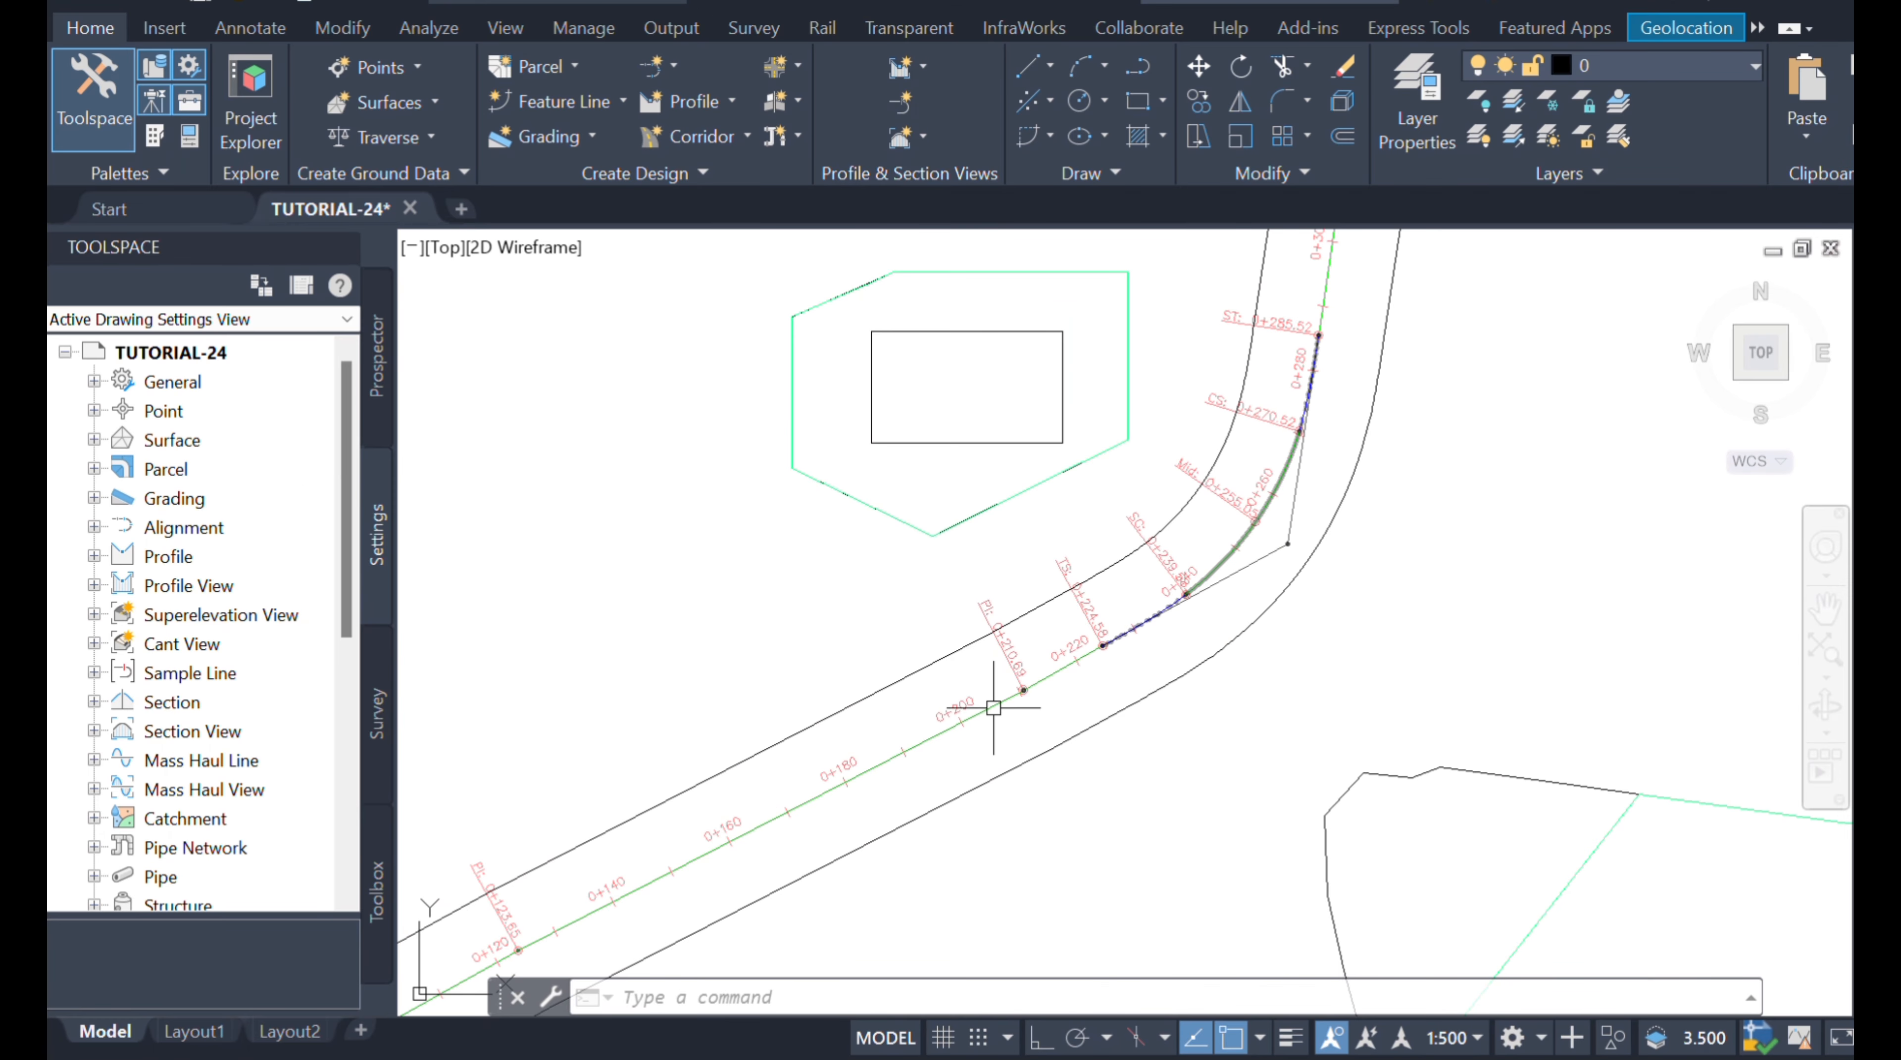
- Review the information, design and marker settings of the Proposed alignment style used by ROAD-1
click(995, 709)
scroll(878, 636, down, 4)
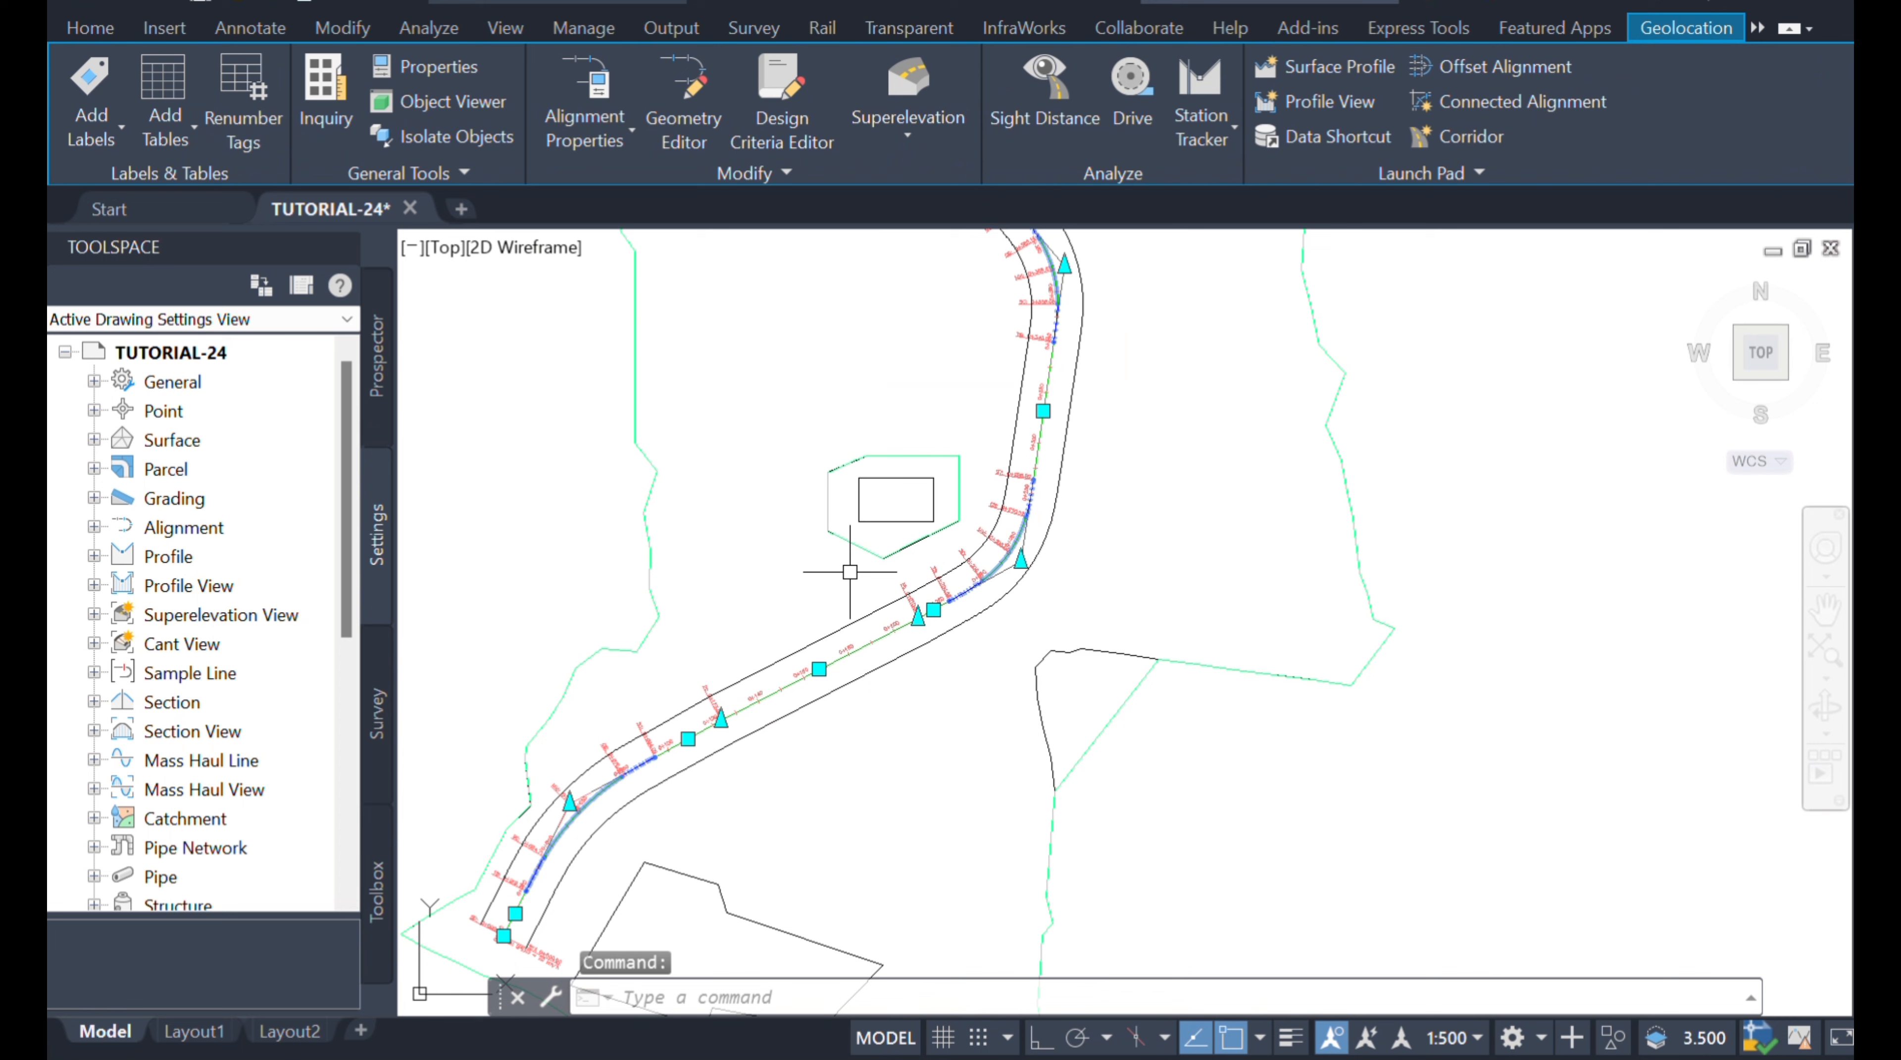
scroll(1022, 603, down, 2)
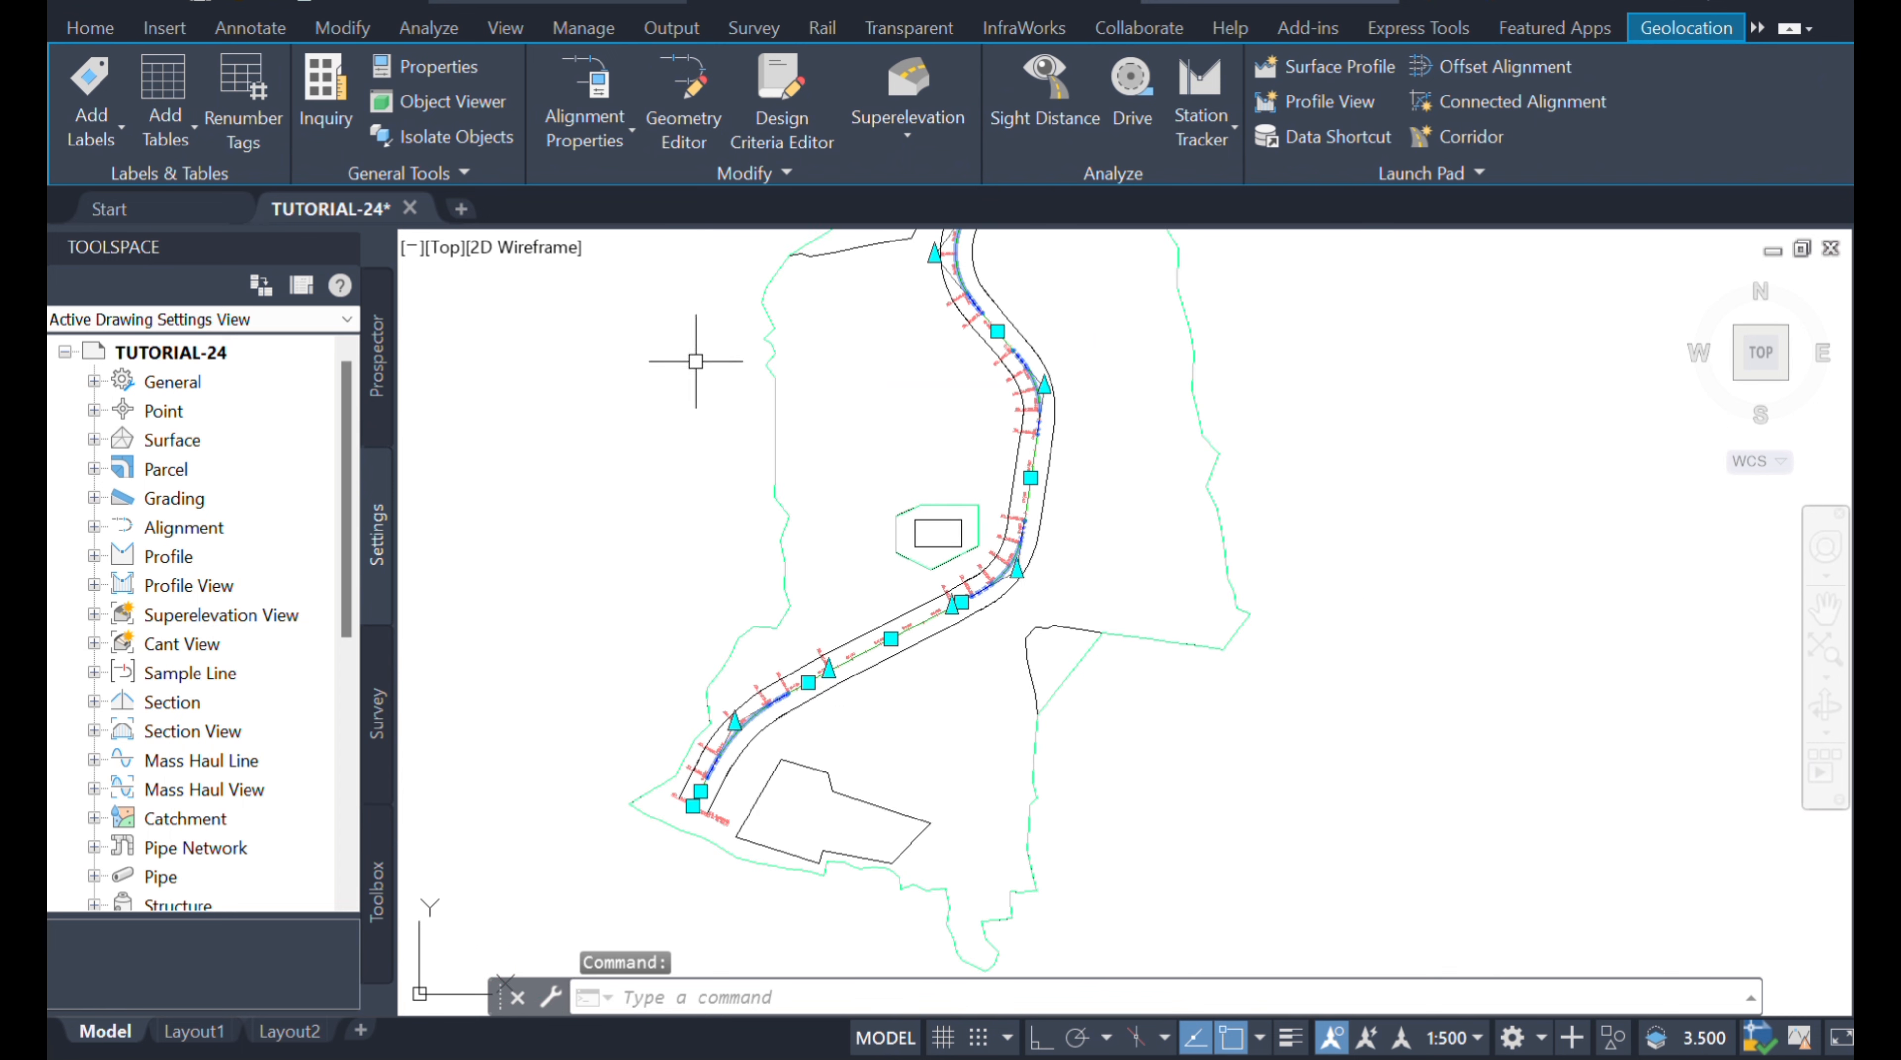
click(594, 141)
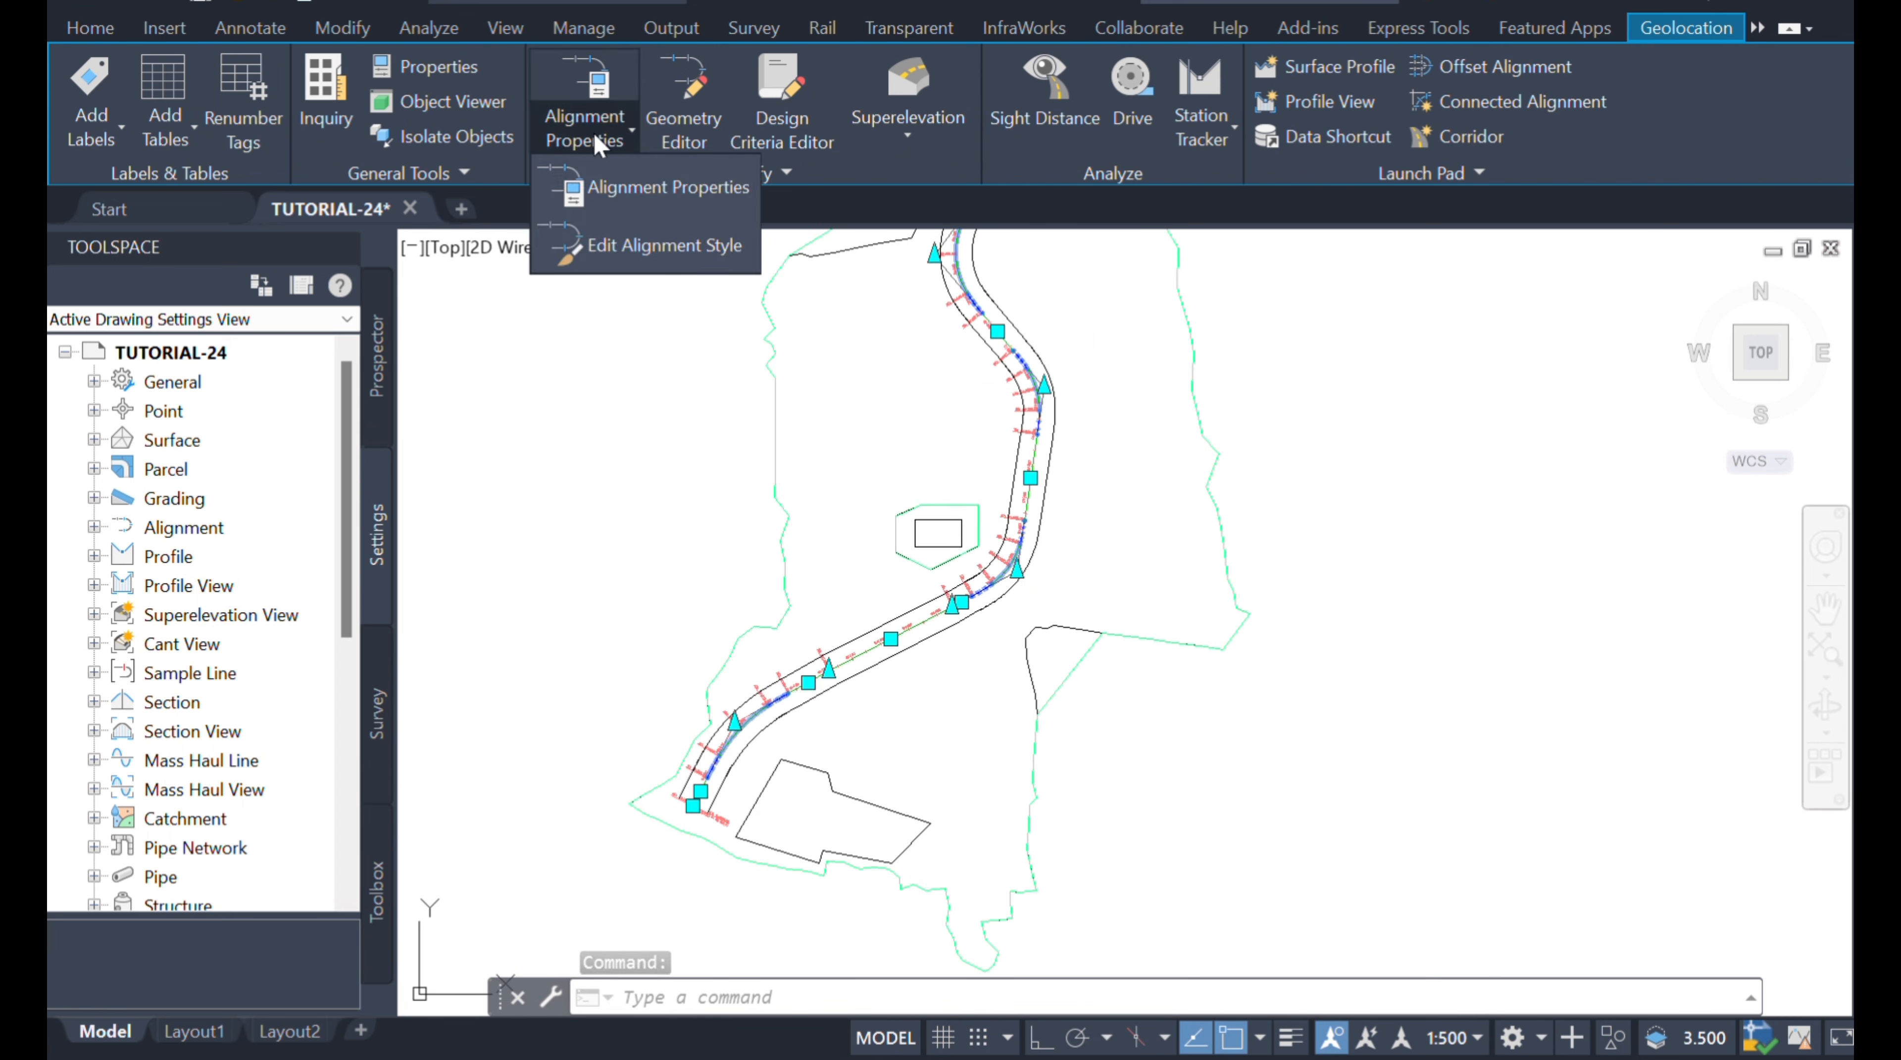
click(627, 245)
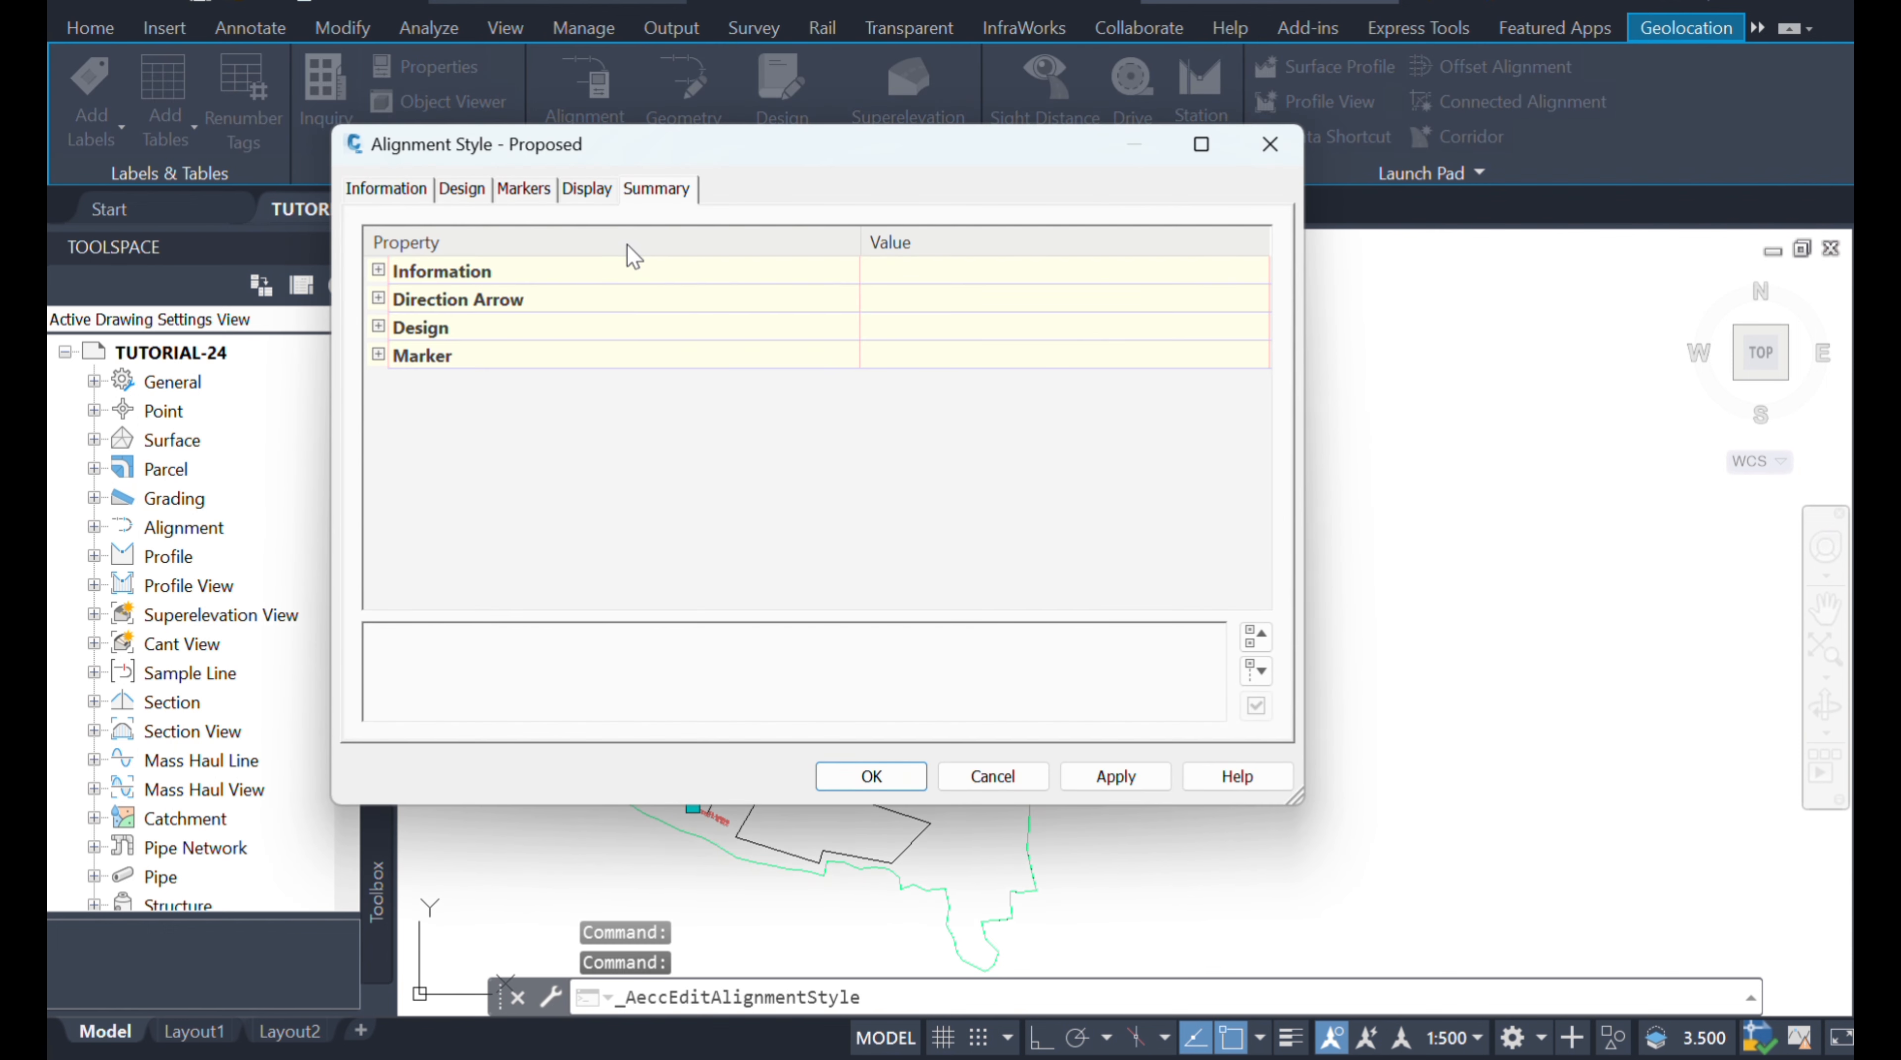
click(387, 189)
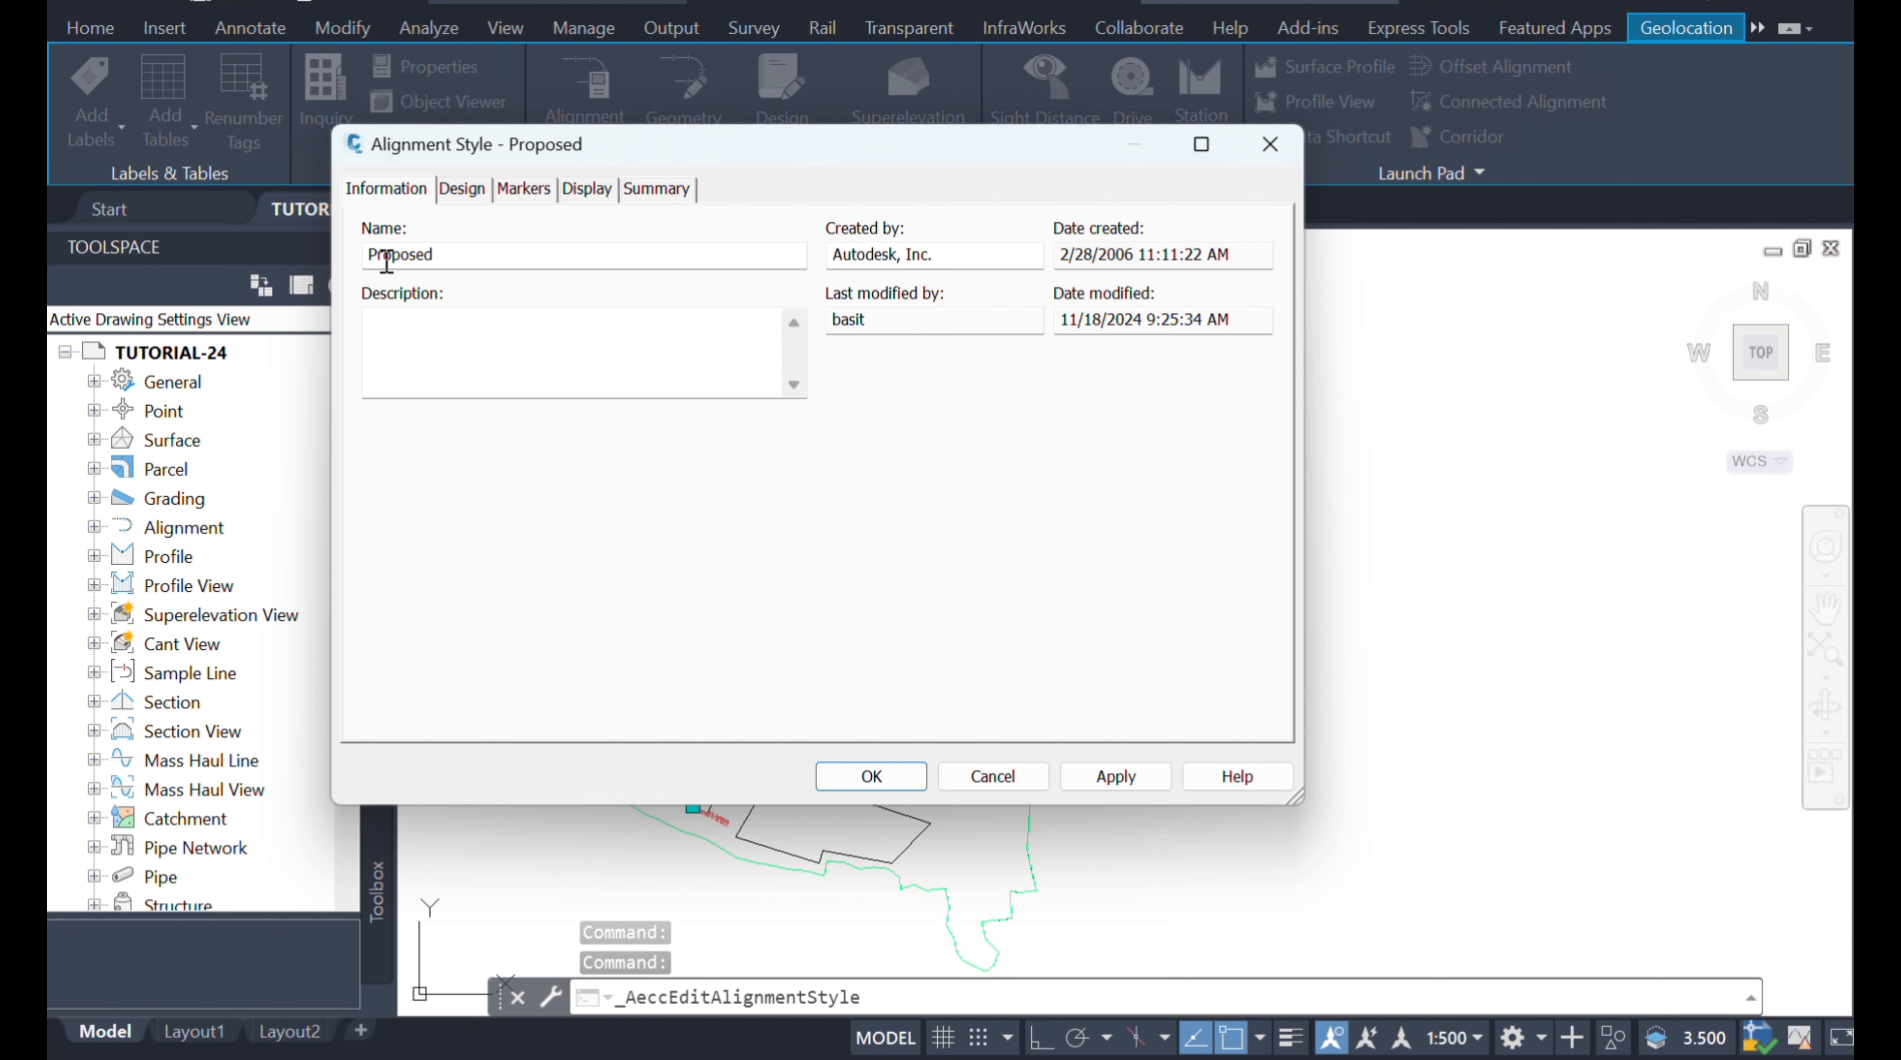
click(461, 189)
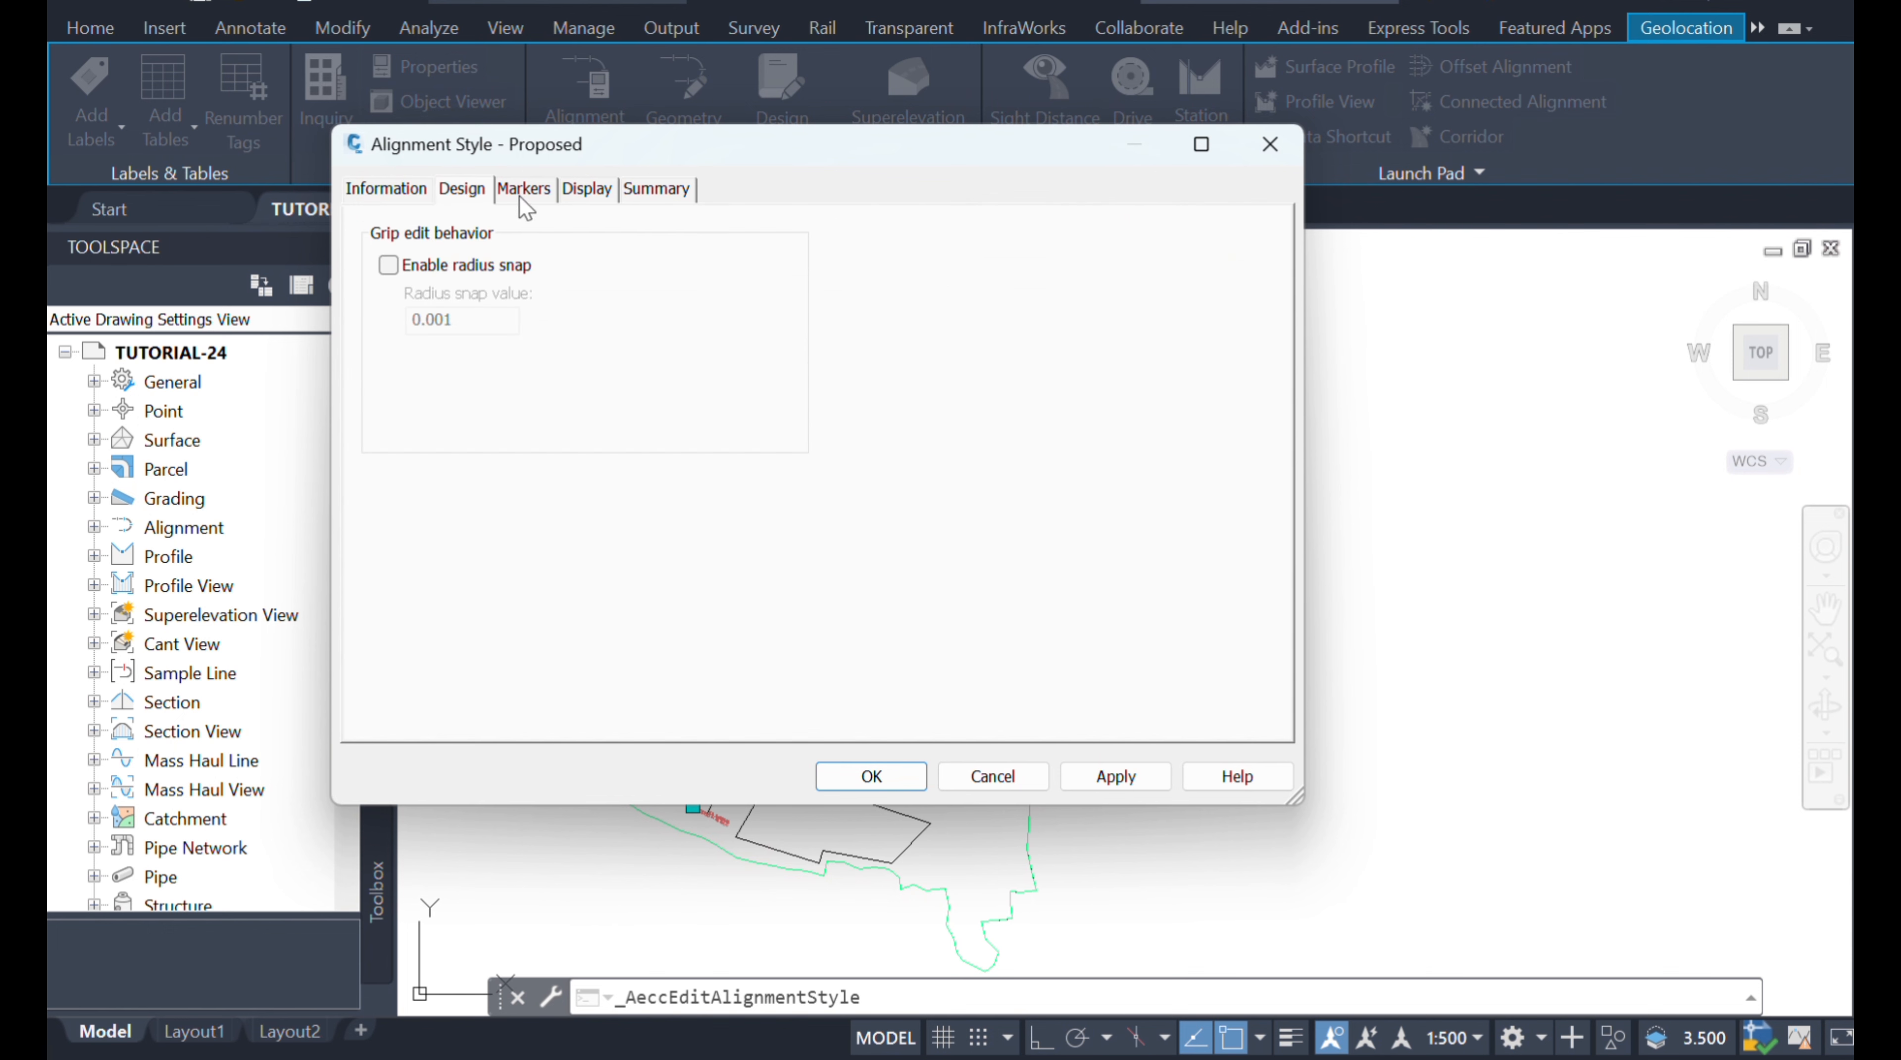
click(545, 190)
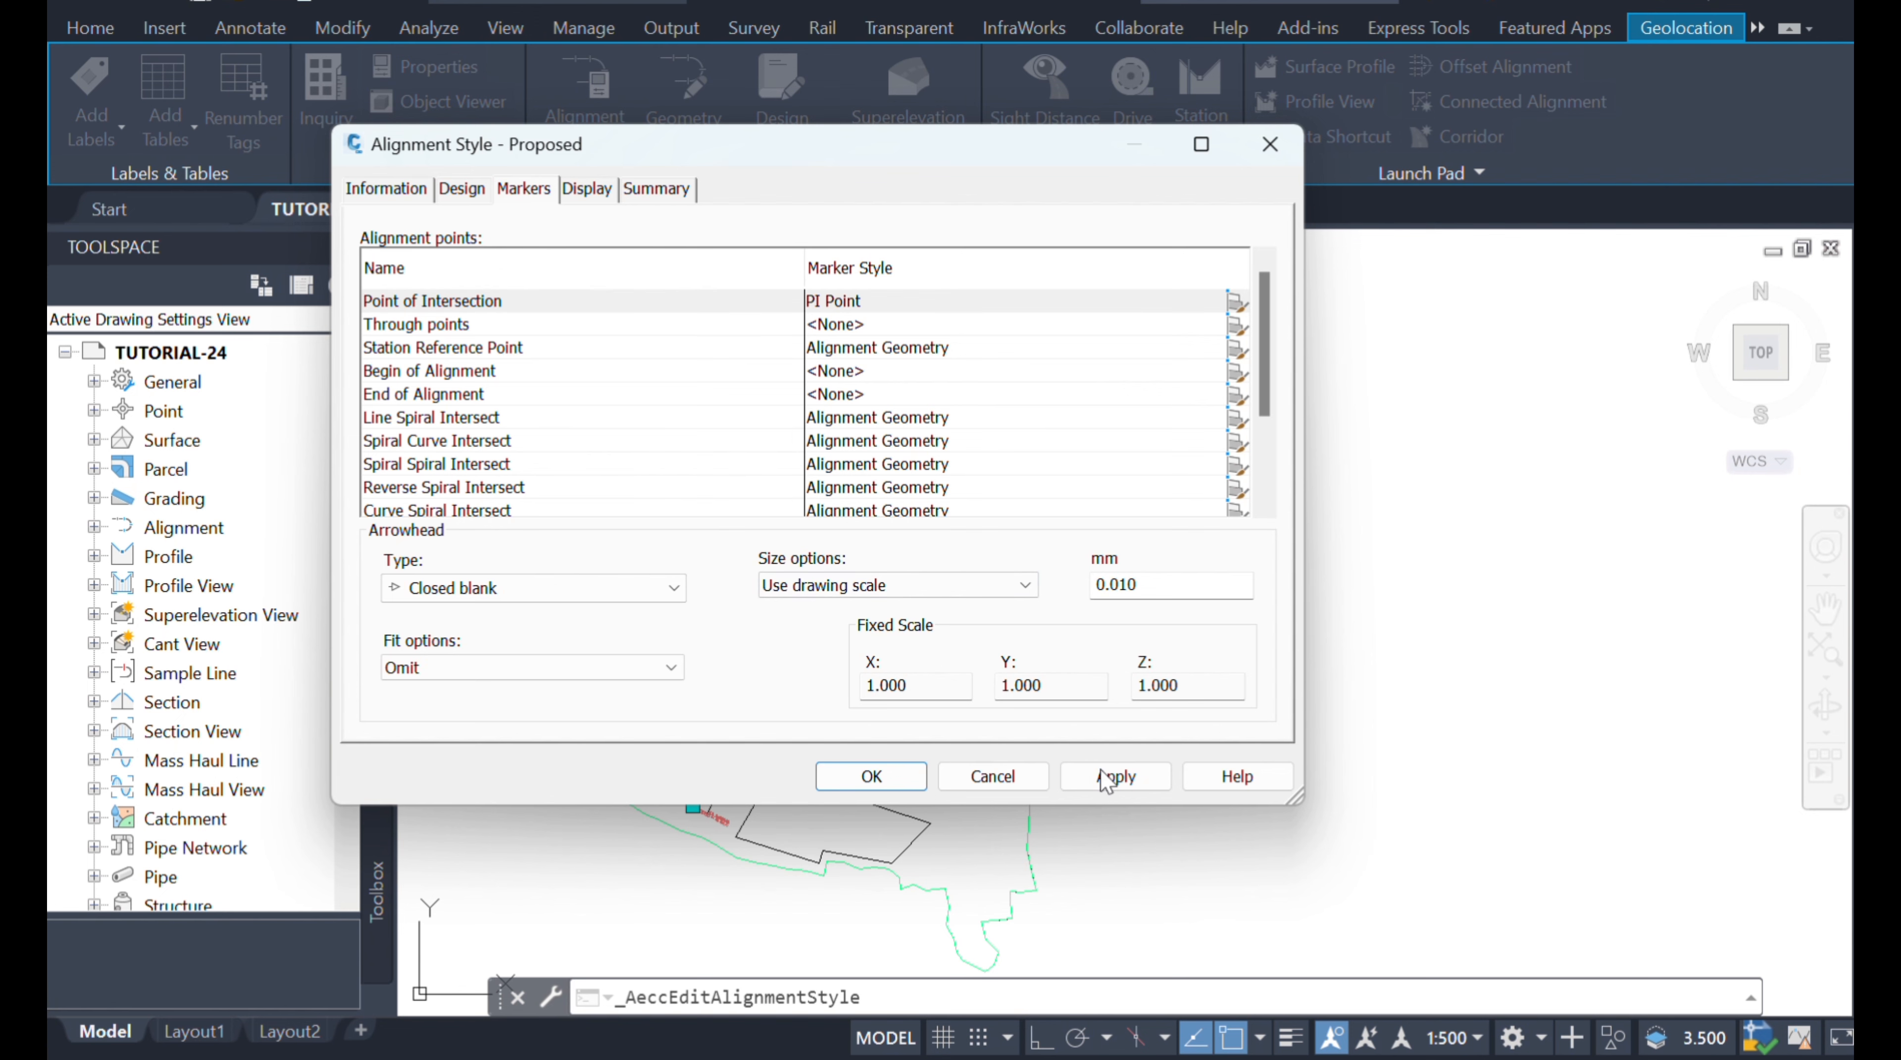
click(1284, 149)
- Delete the major station labels and the geometry point labels along alignment ROAD-1
scroll(900, 615, up, 3)
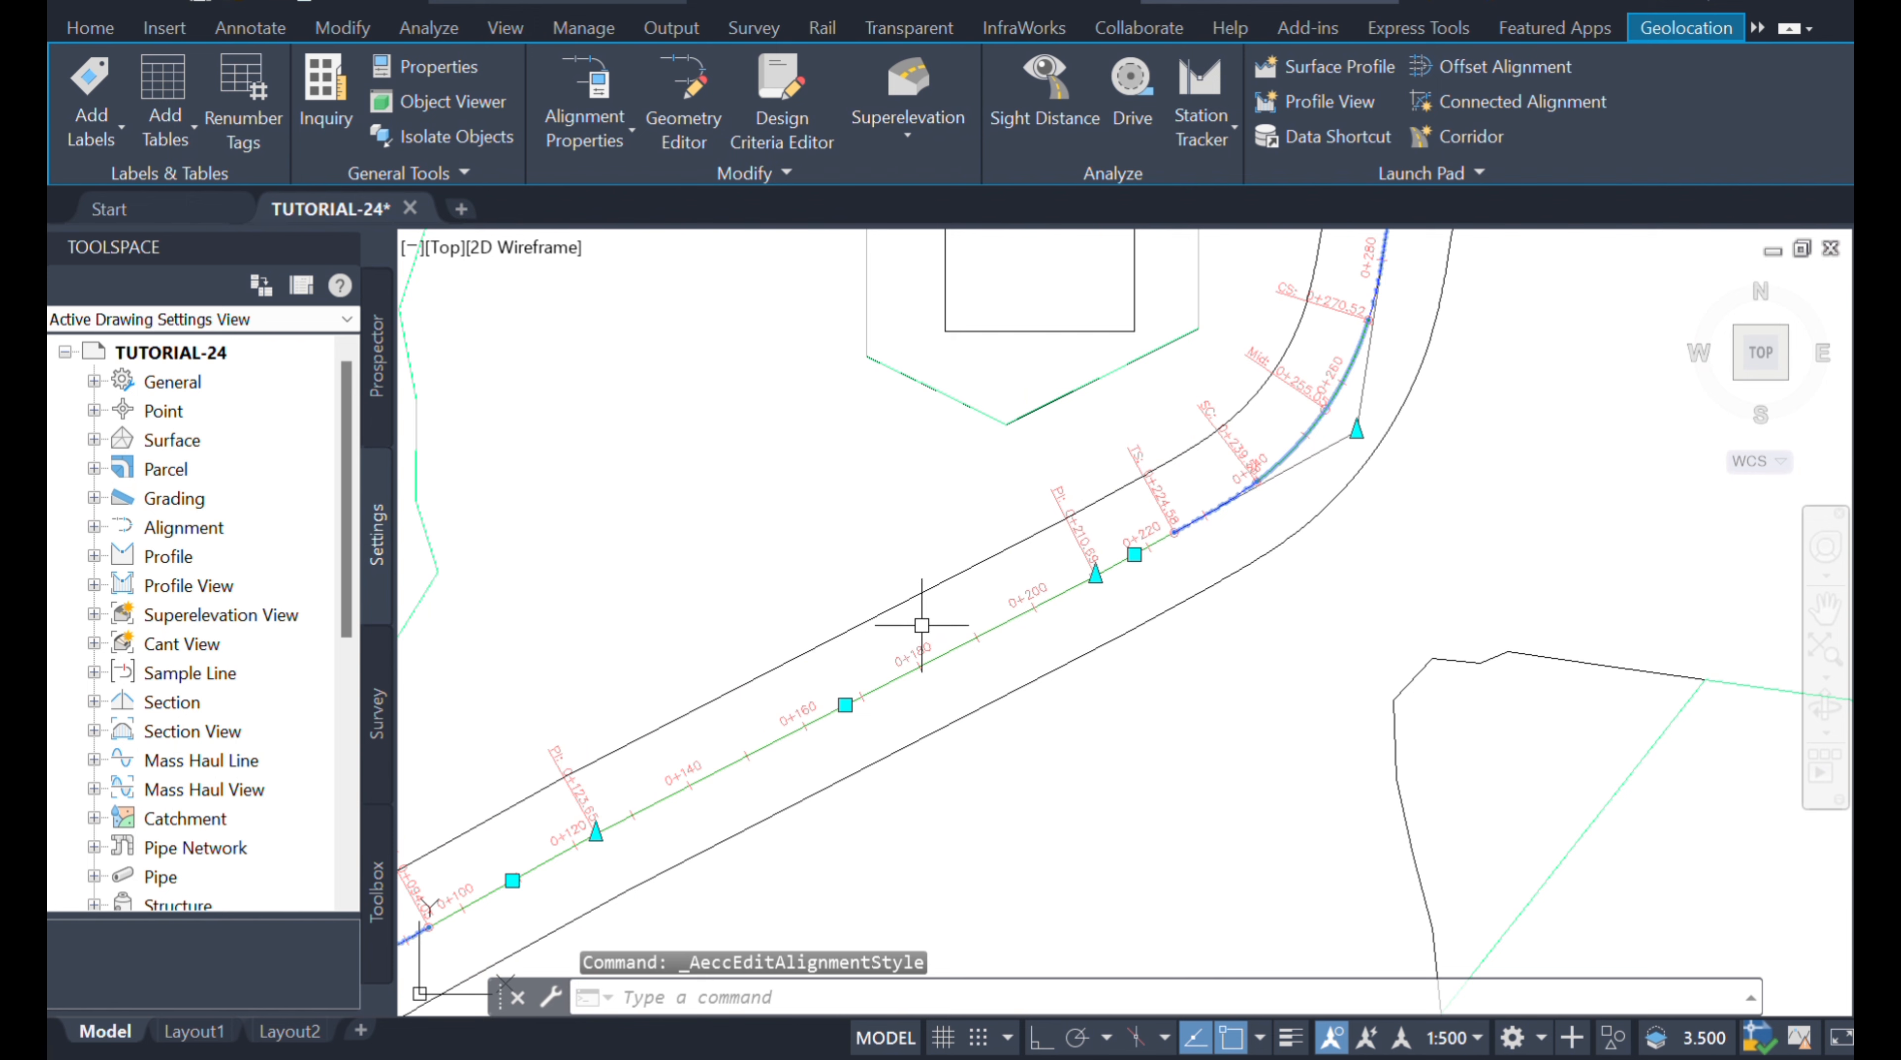
key(Escape)
scroll(921, 638, up, 2)
click(919, 652)
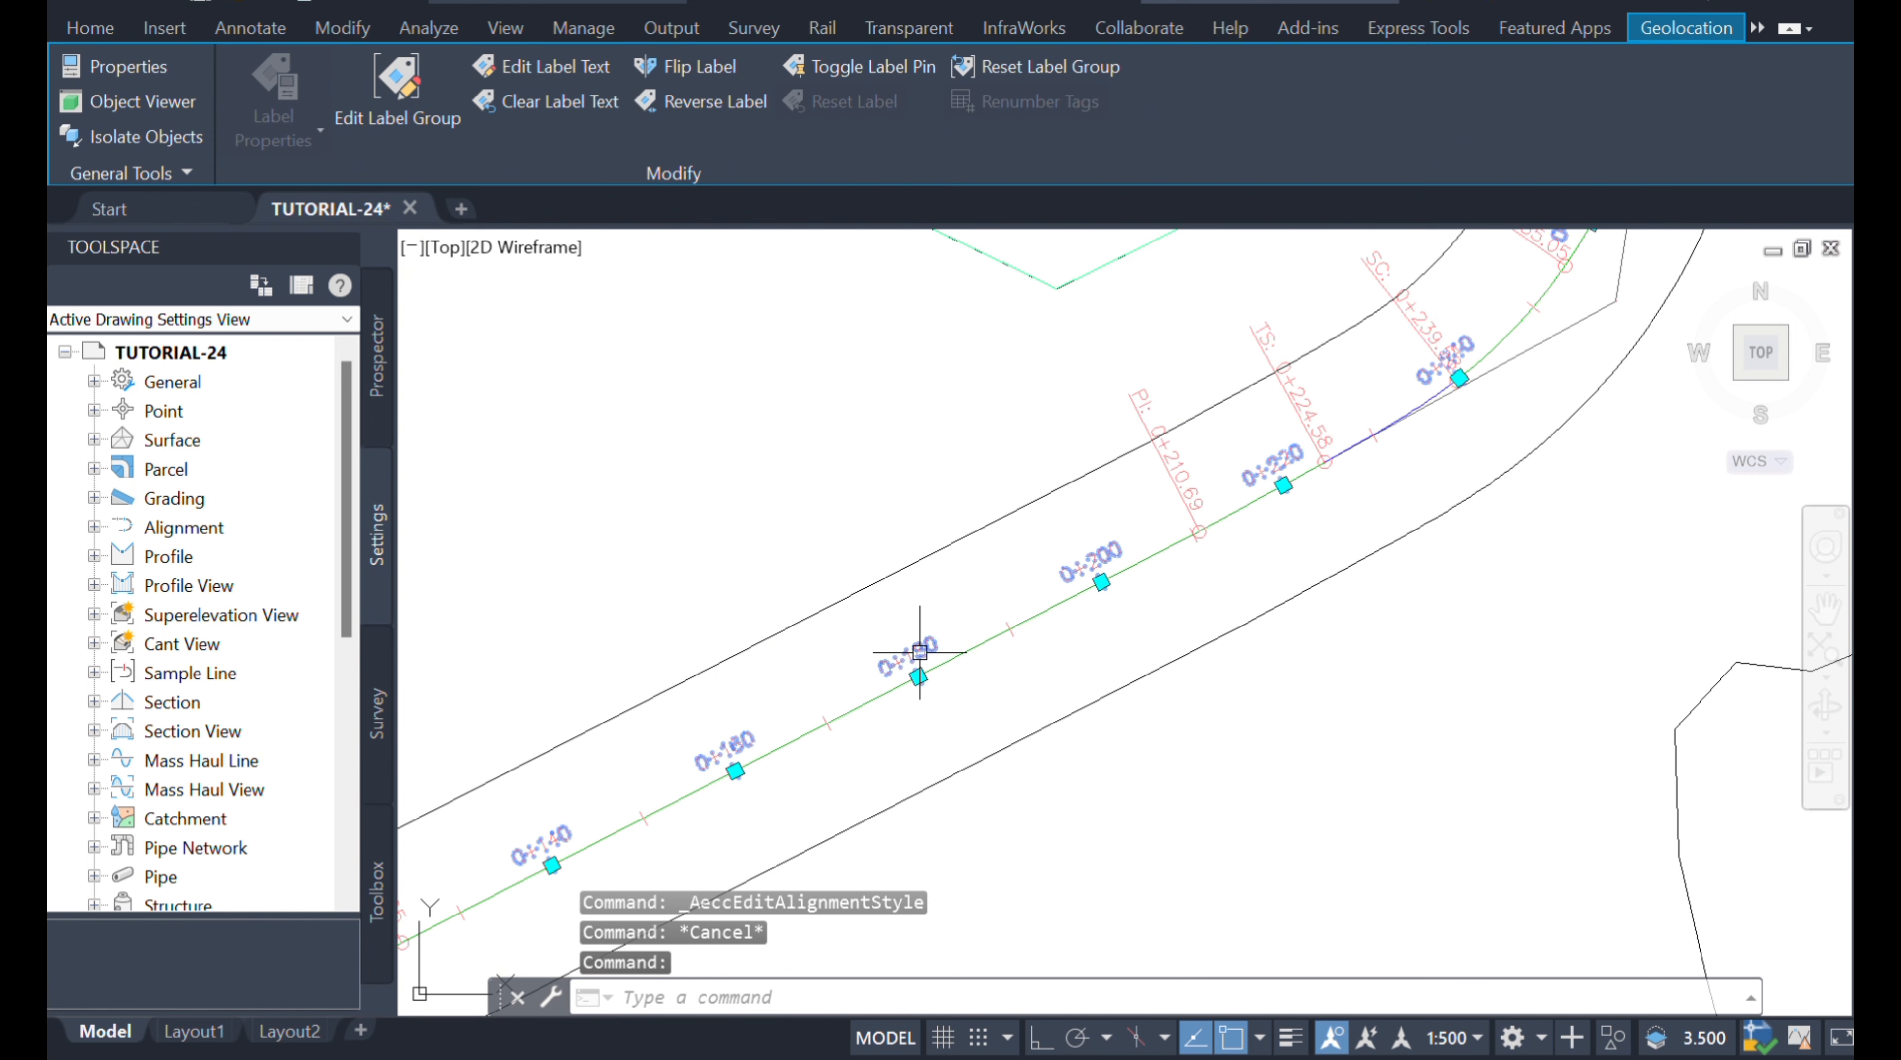
key(Delete)
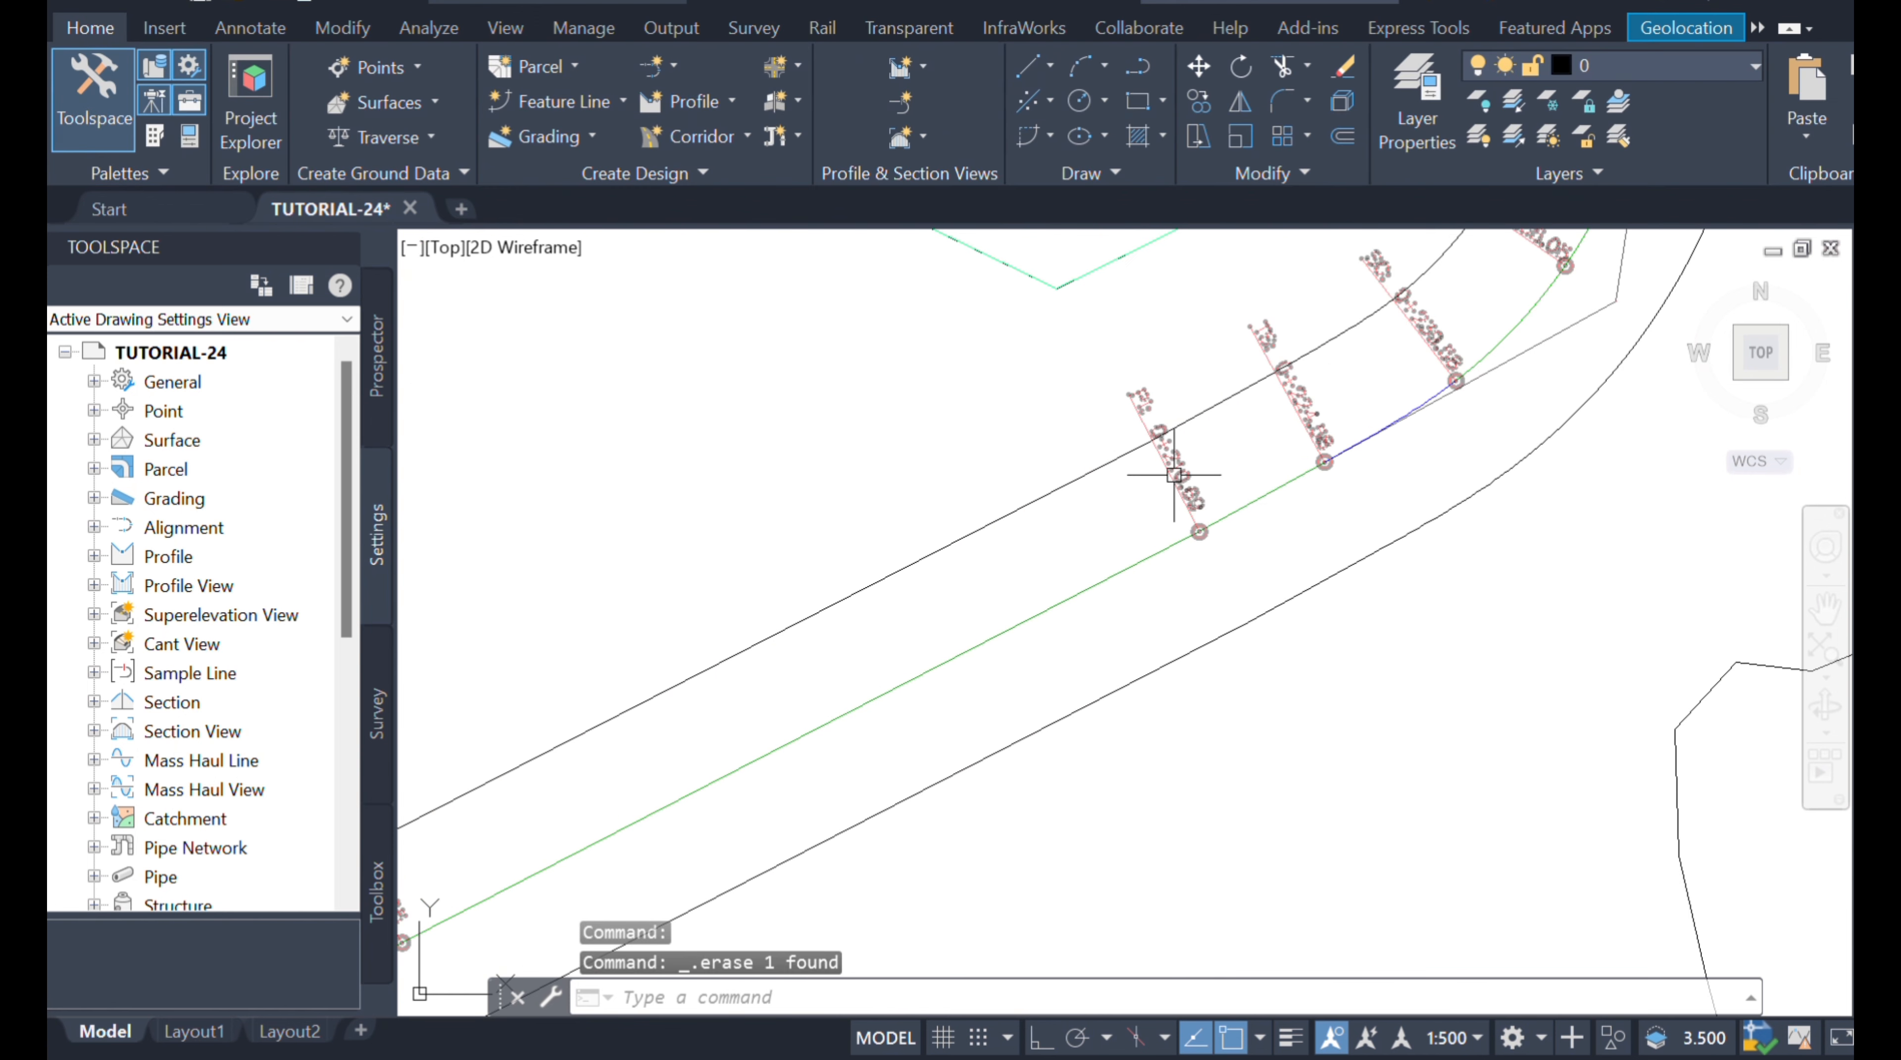
click(1174, 475)
key(Delete)
- Delete the design speed label at the start of alignment ROAD-1
scroll(1124, 500, down, 5)
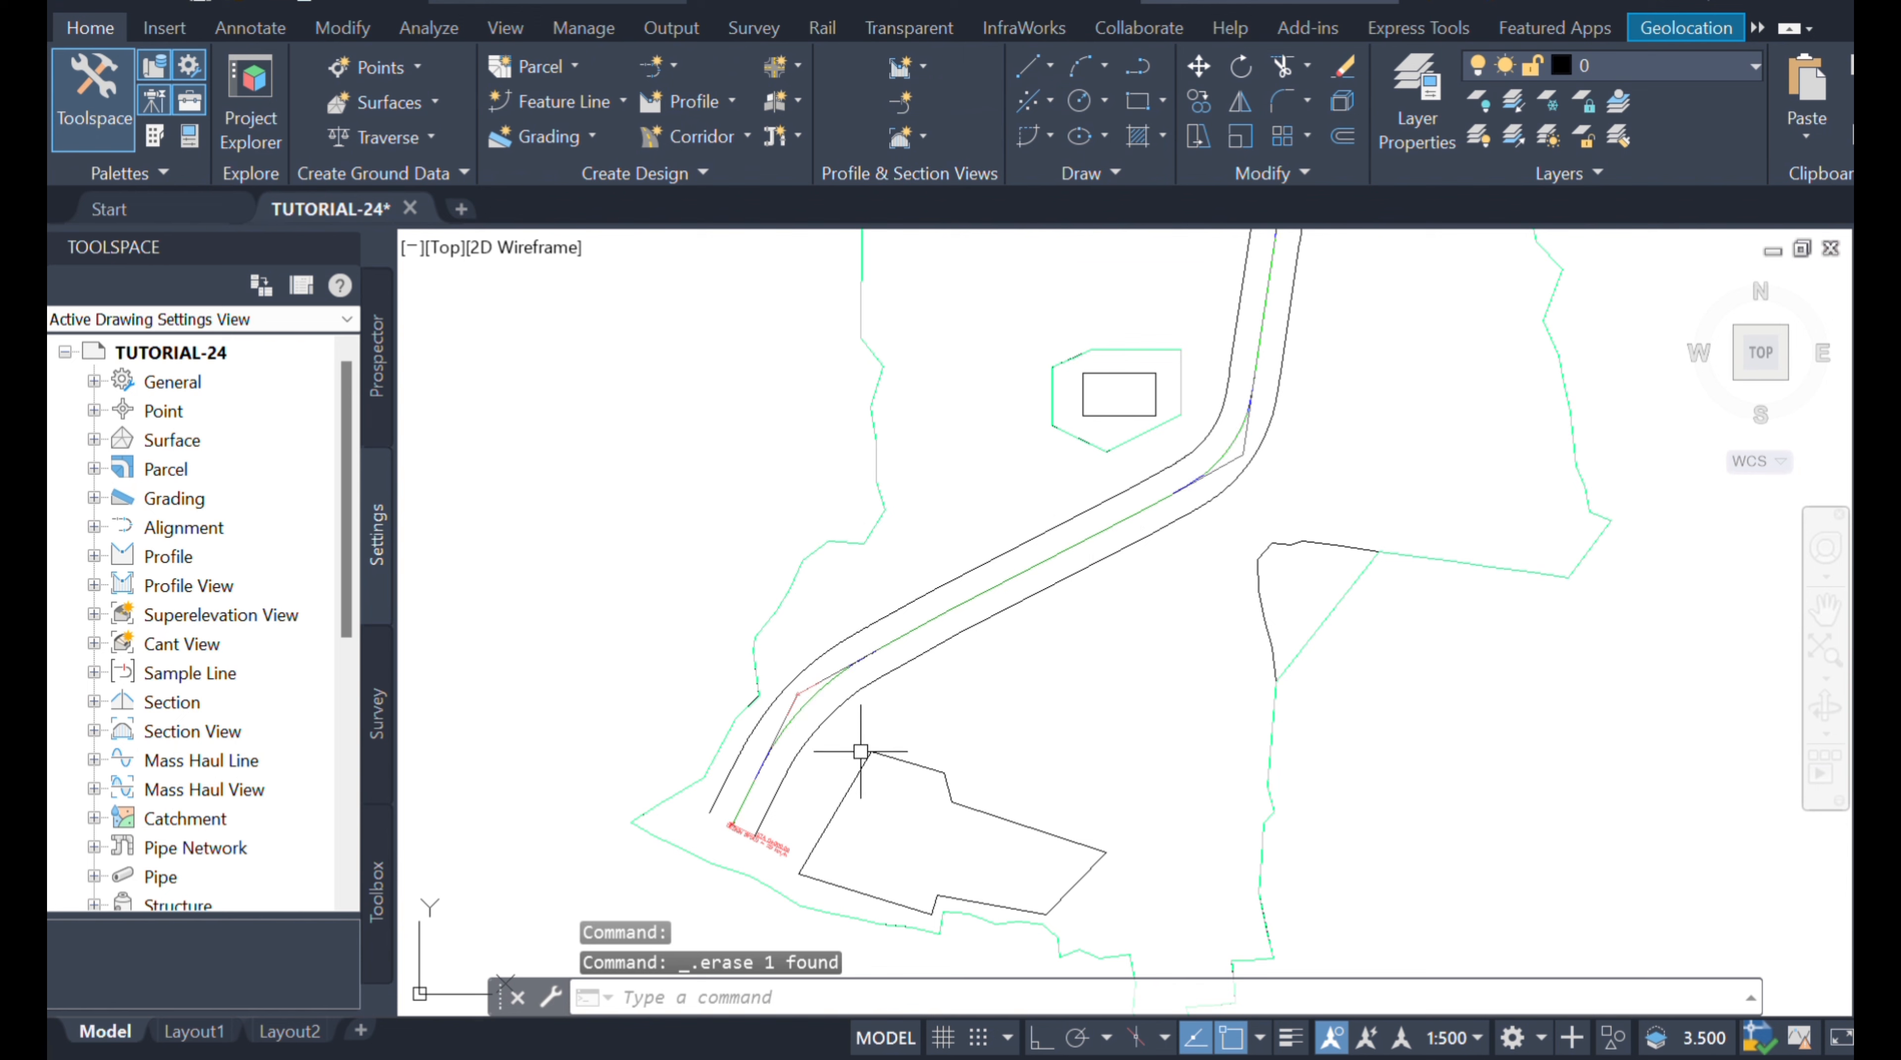
scroll(761, 832, up, 5)
click(774, 768)
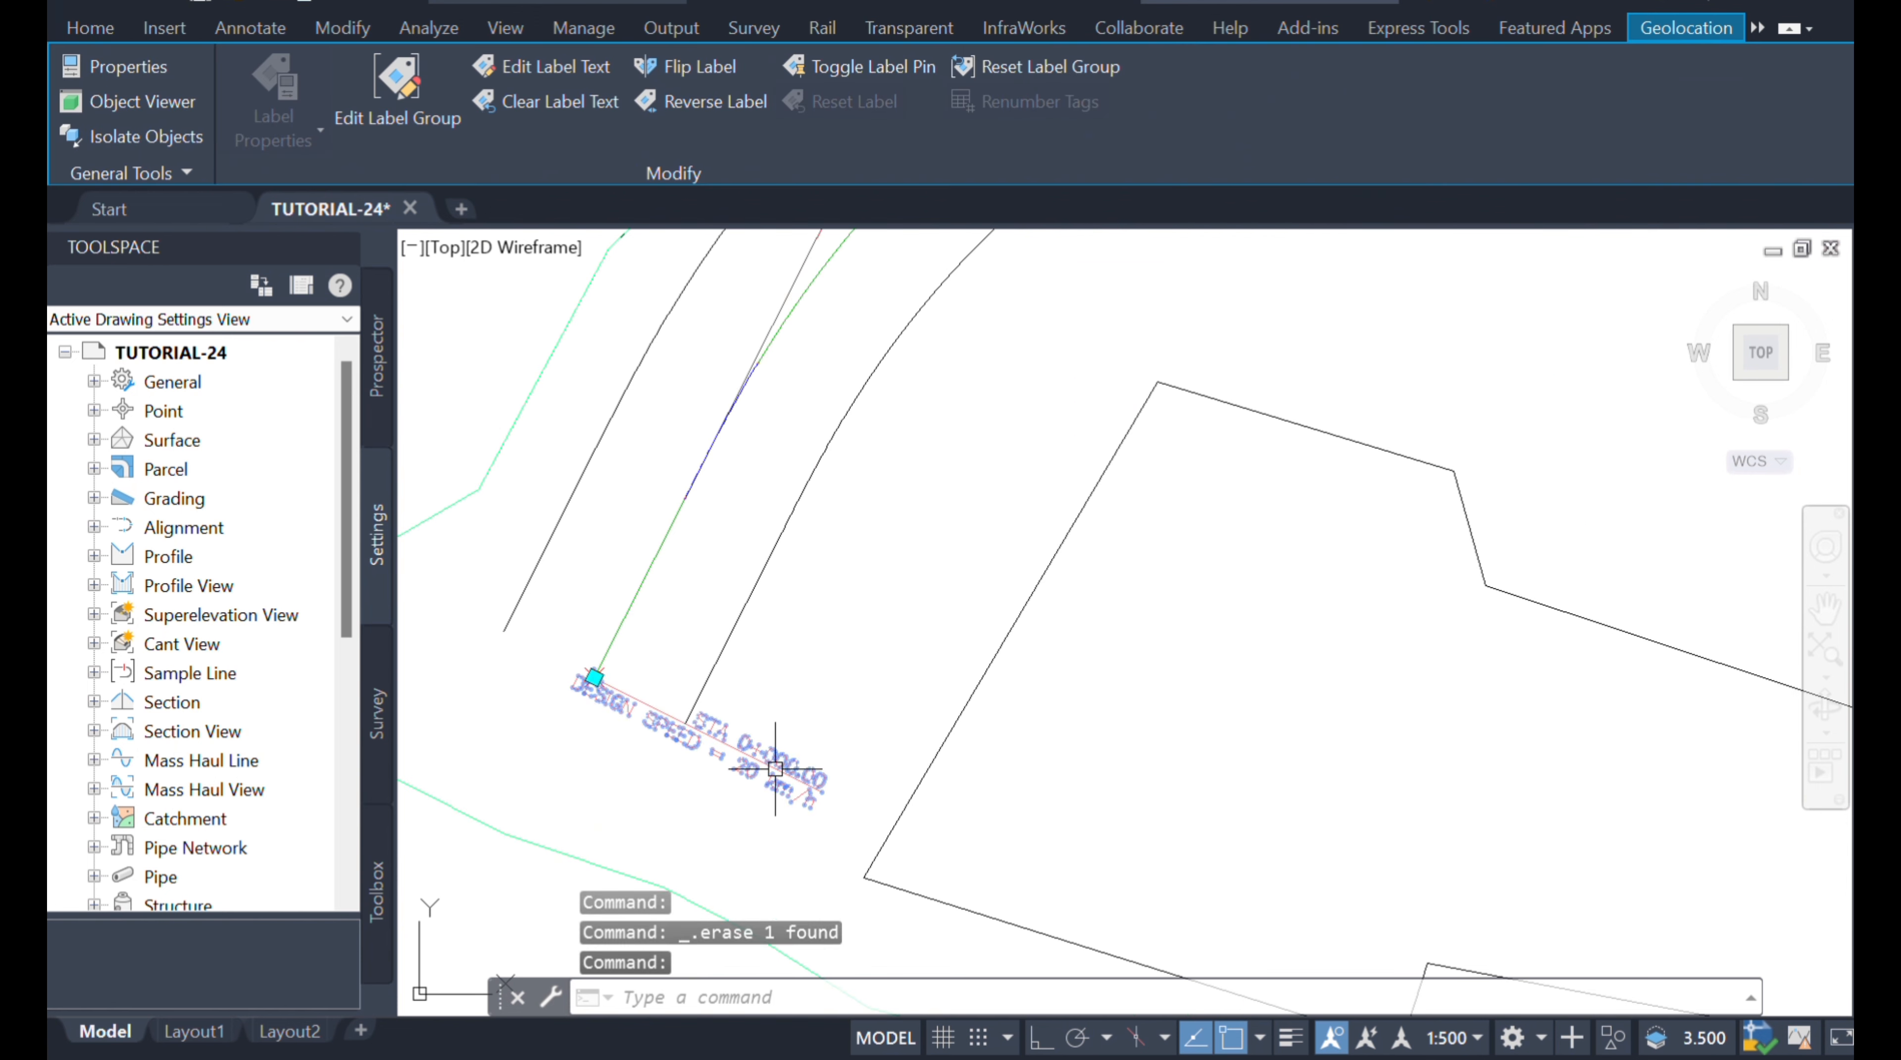
key(Delete)
scroll(743, 694, down, 8)
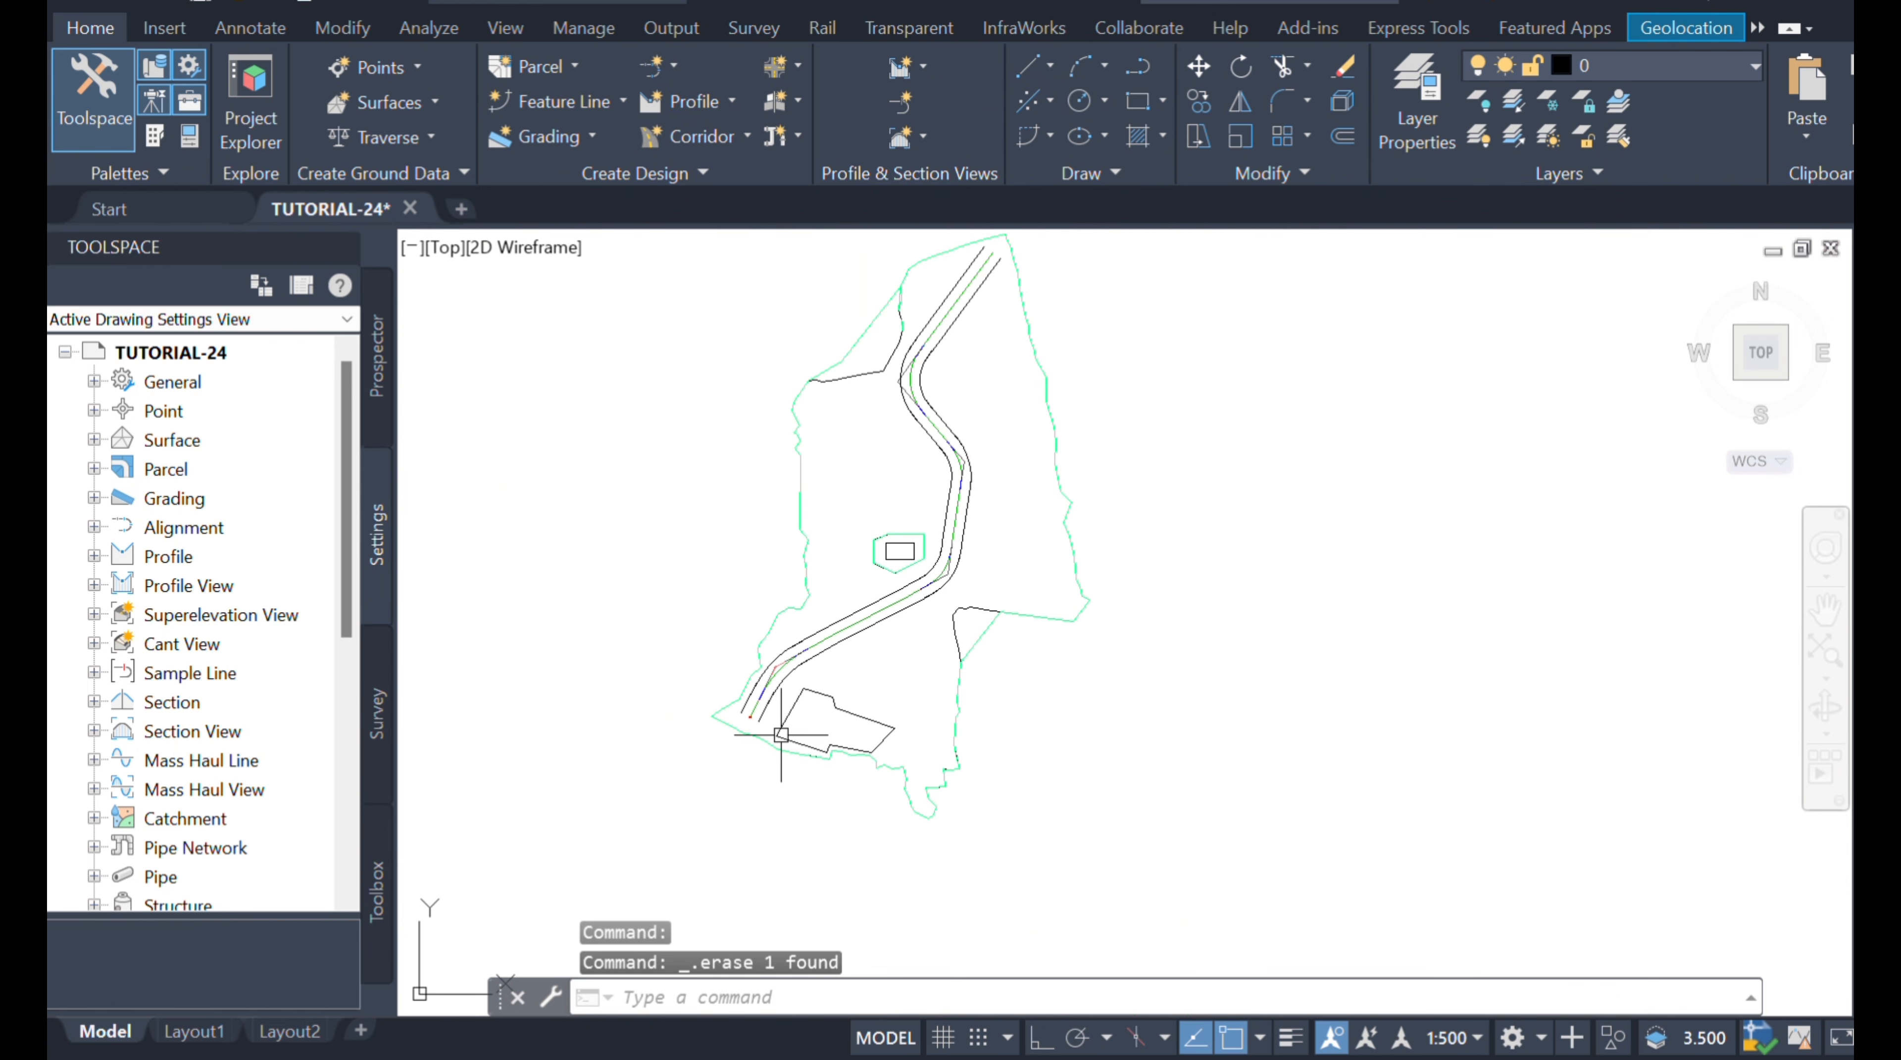
- Pick PI Point as the Point of Intersection marker style in the Proposed alignment style and apply it
scroll(780, 708, up, 8)
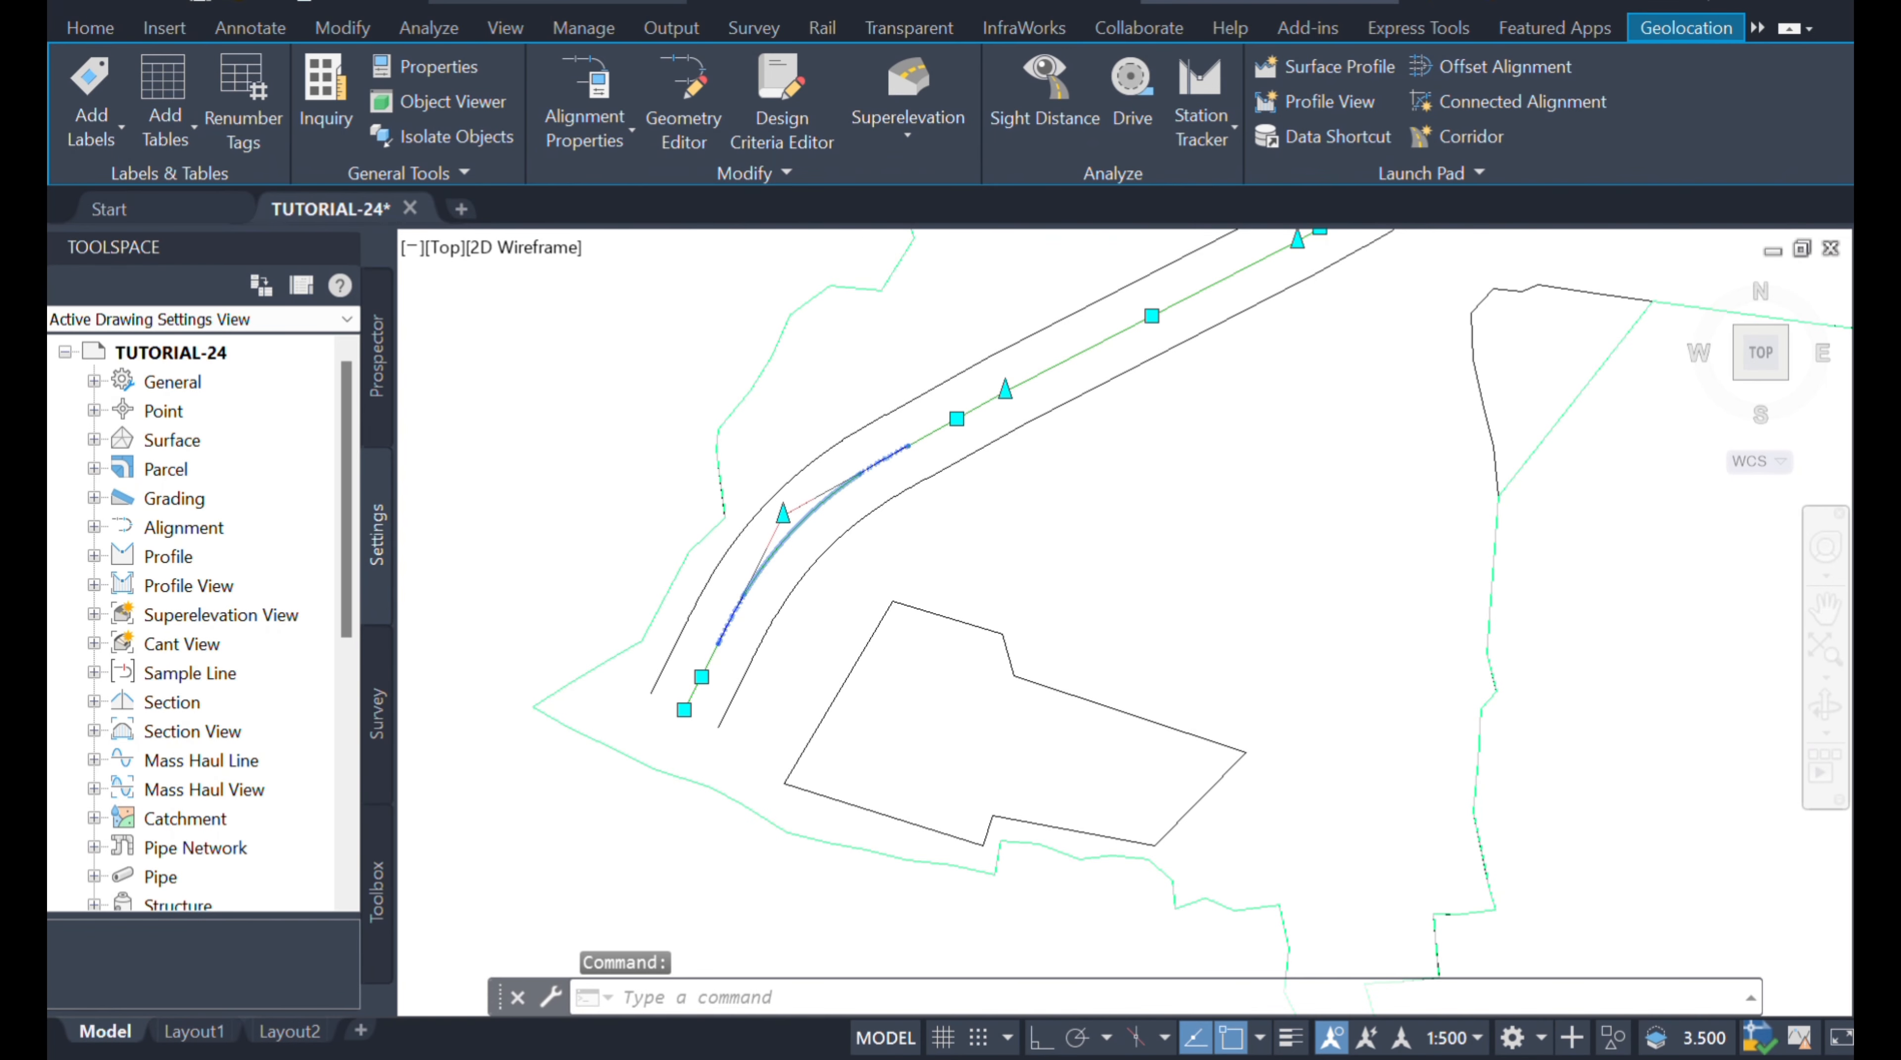
scroll(705, 598, down, 5)
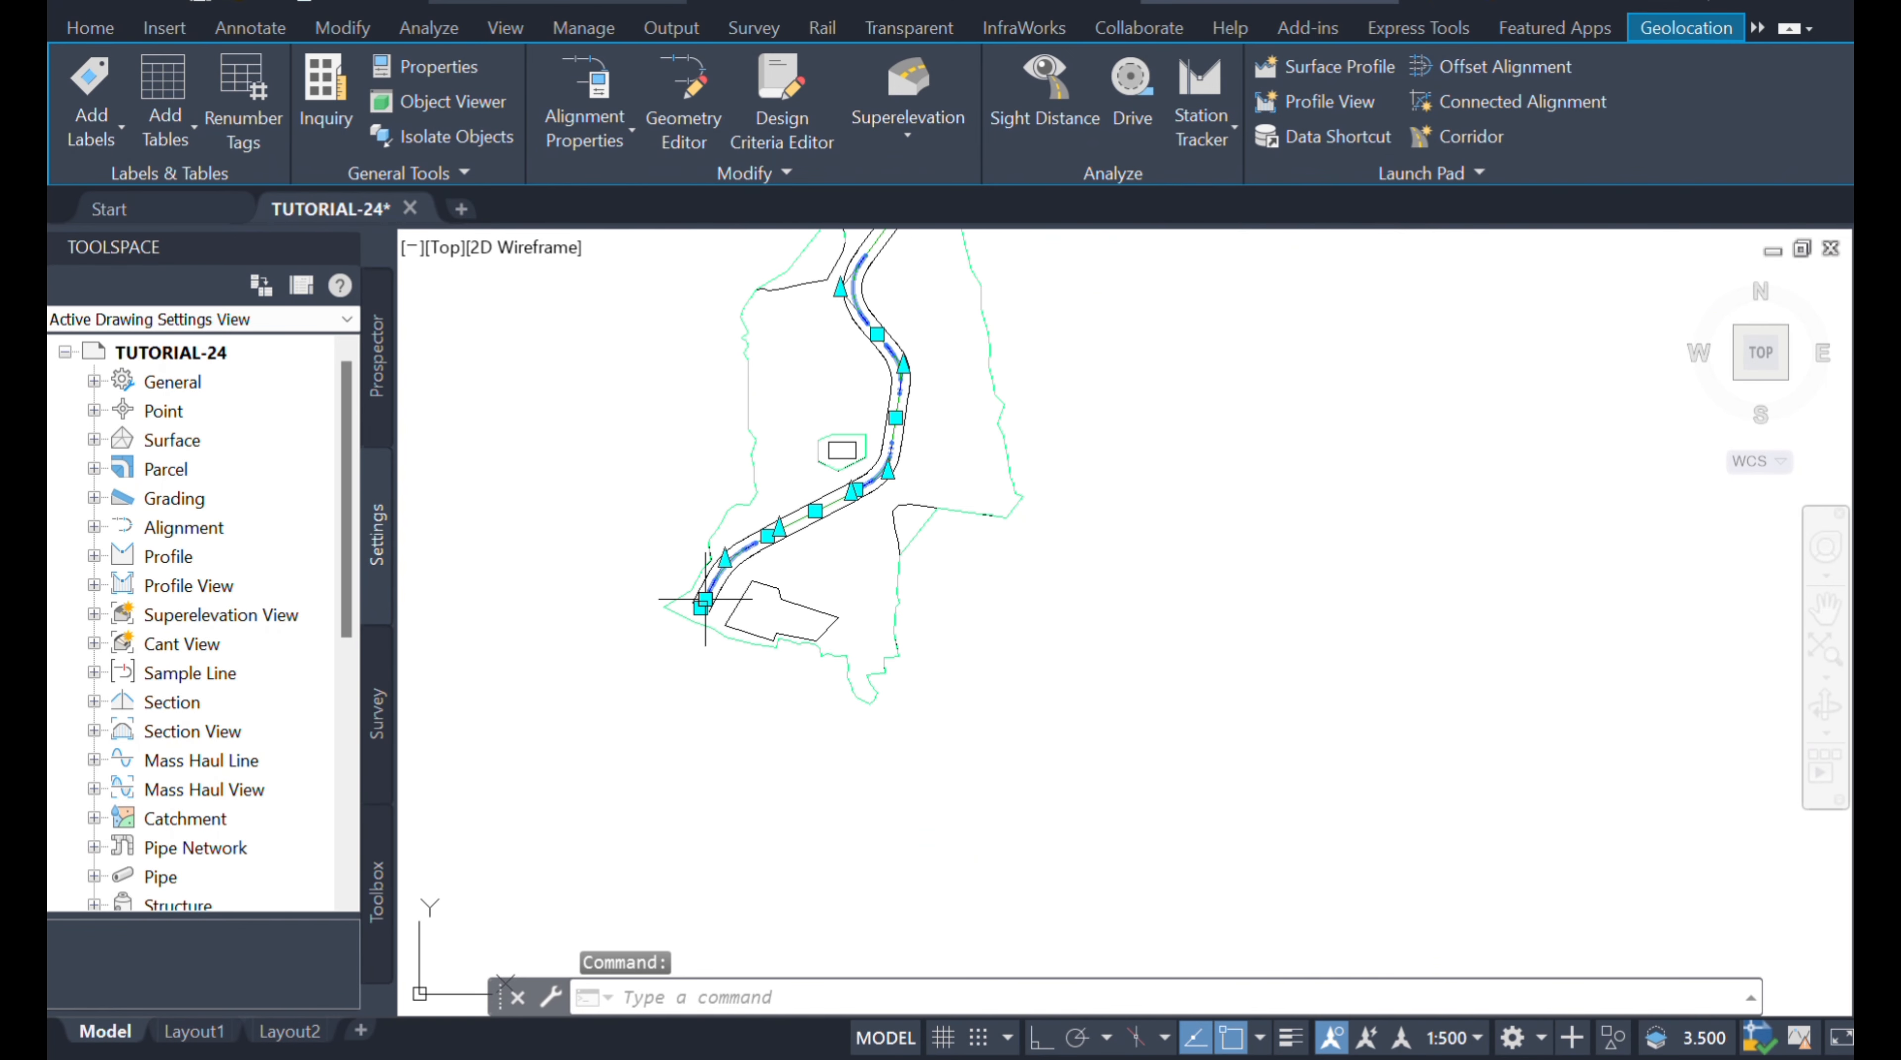
scroll(843, 648, down, 2)
scroll(696, 417, up, 2)
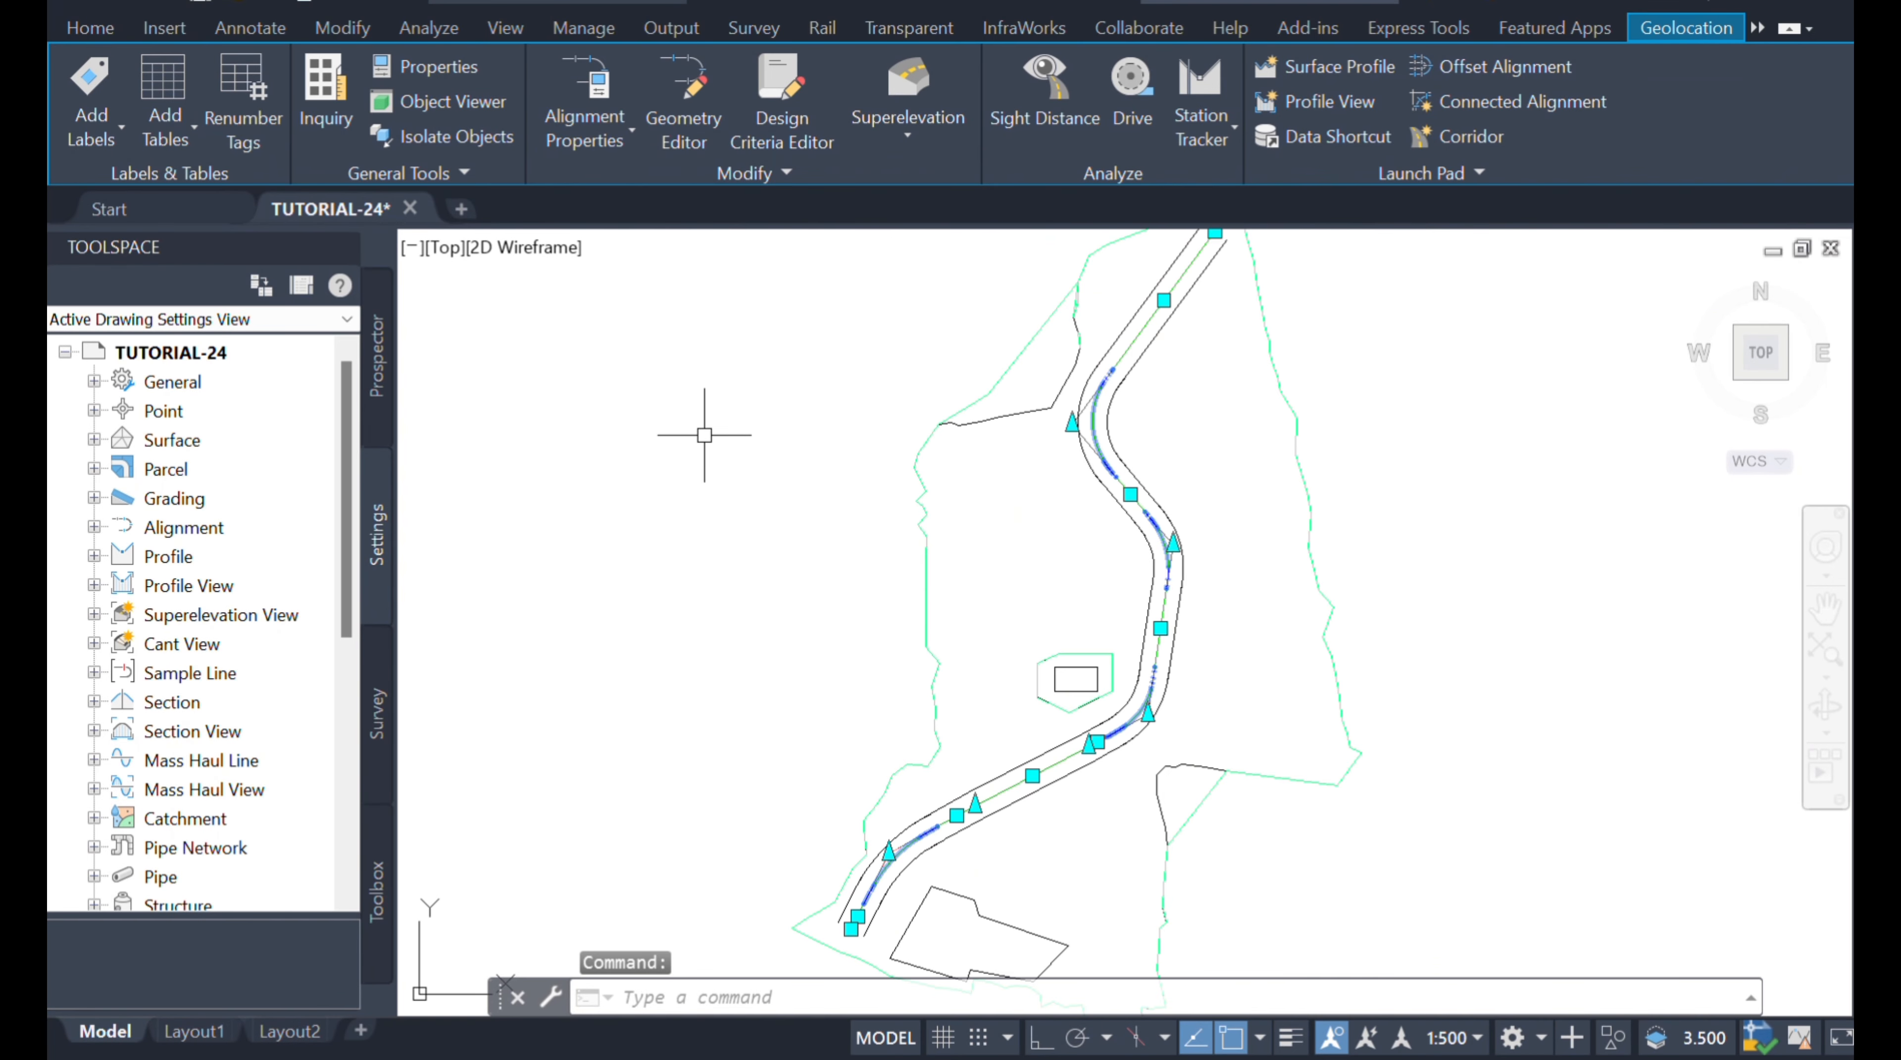
click(584, 135)
click(642, 245)
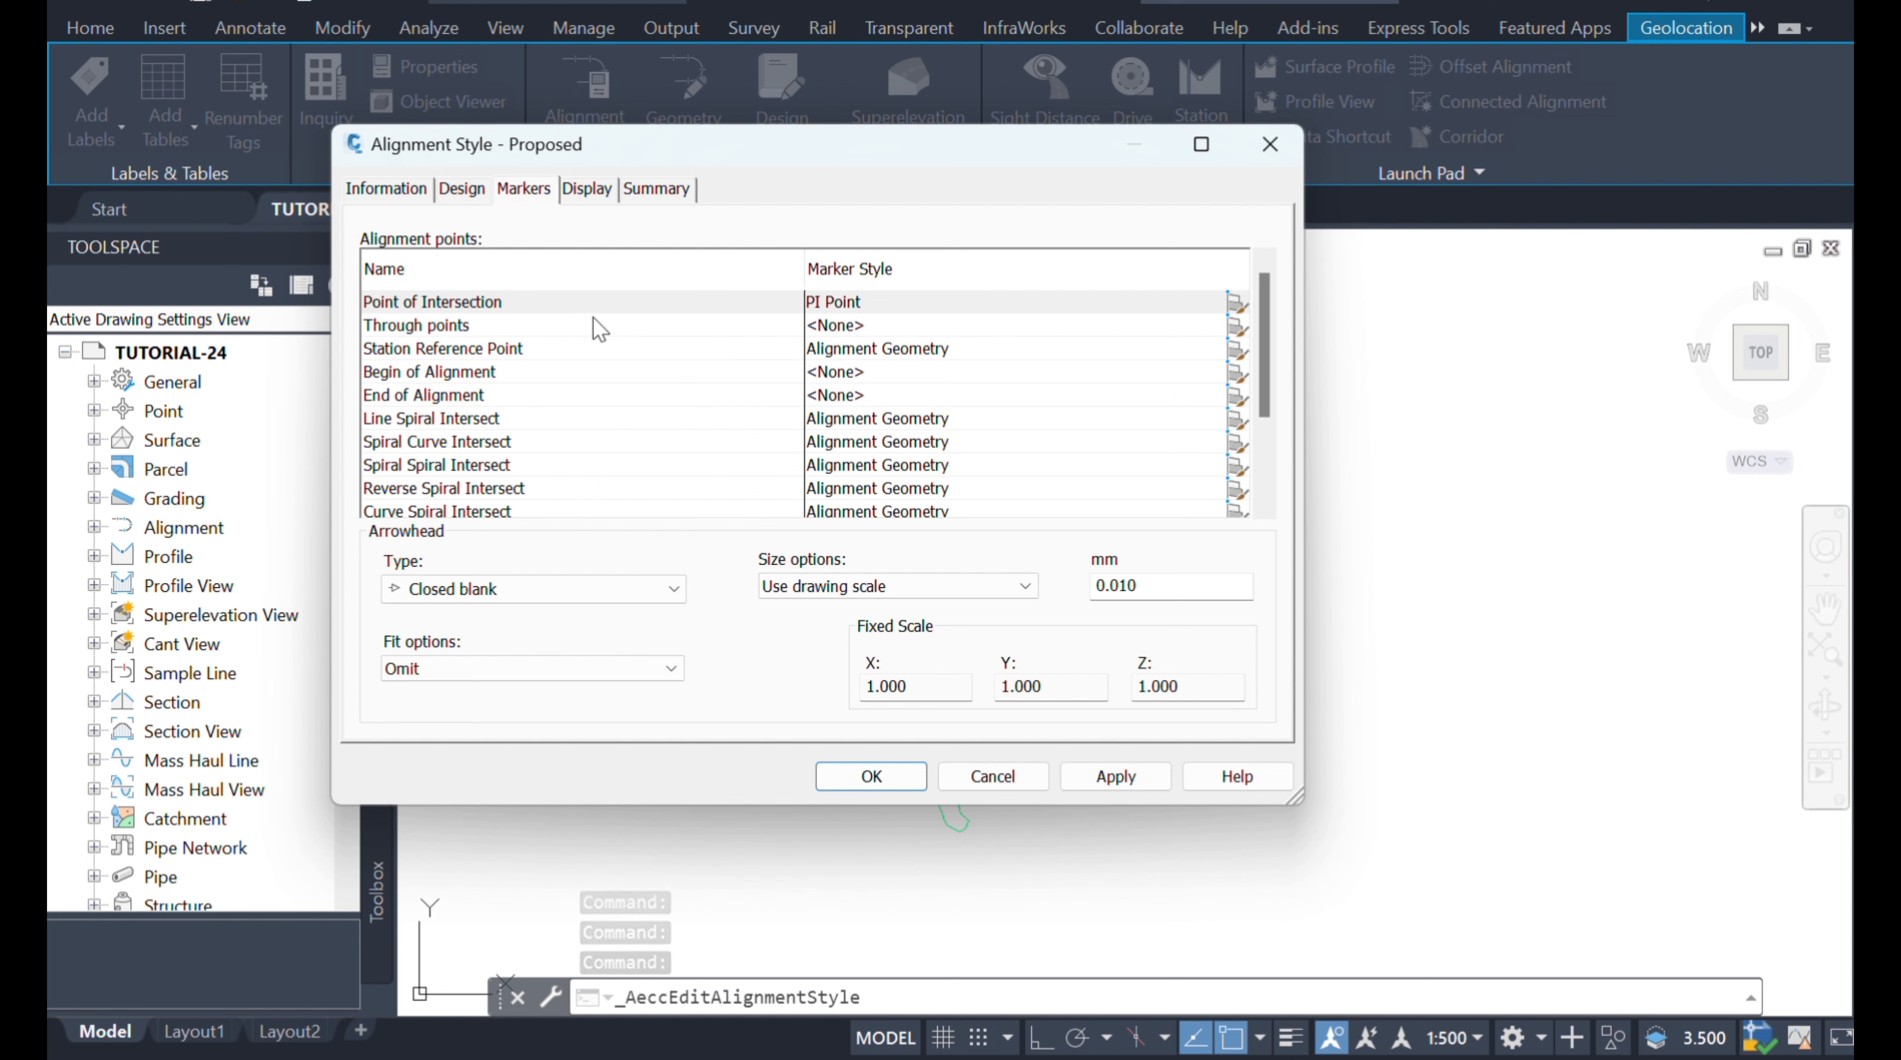
click(883, 303)
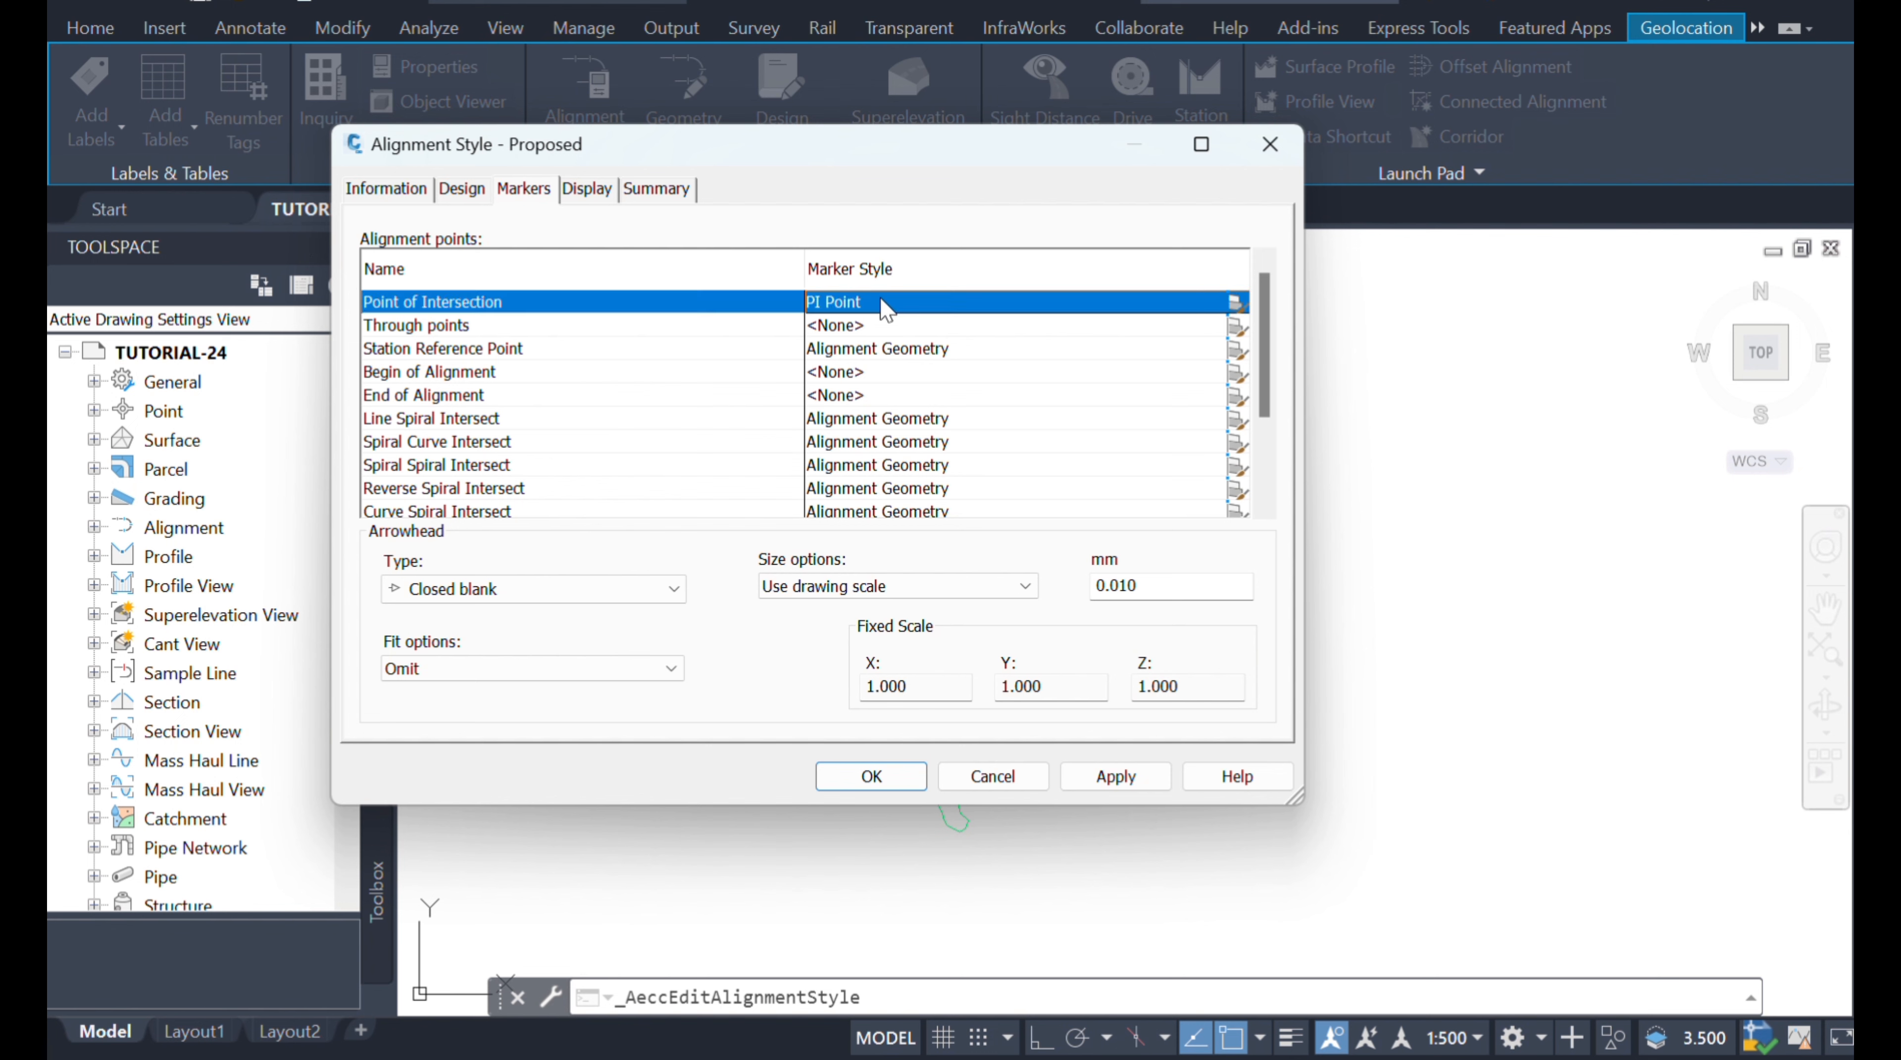
click(1237, 305)
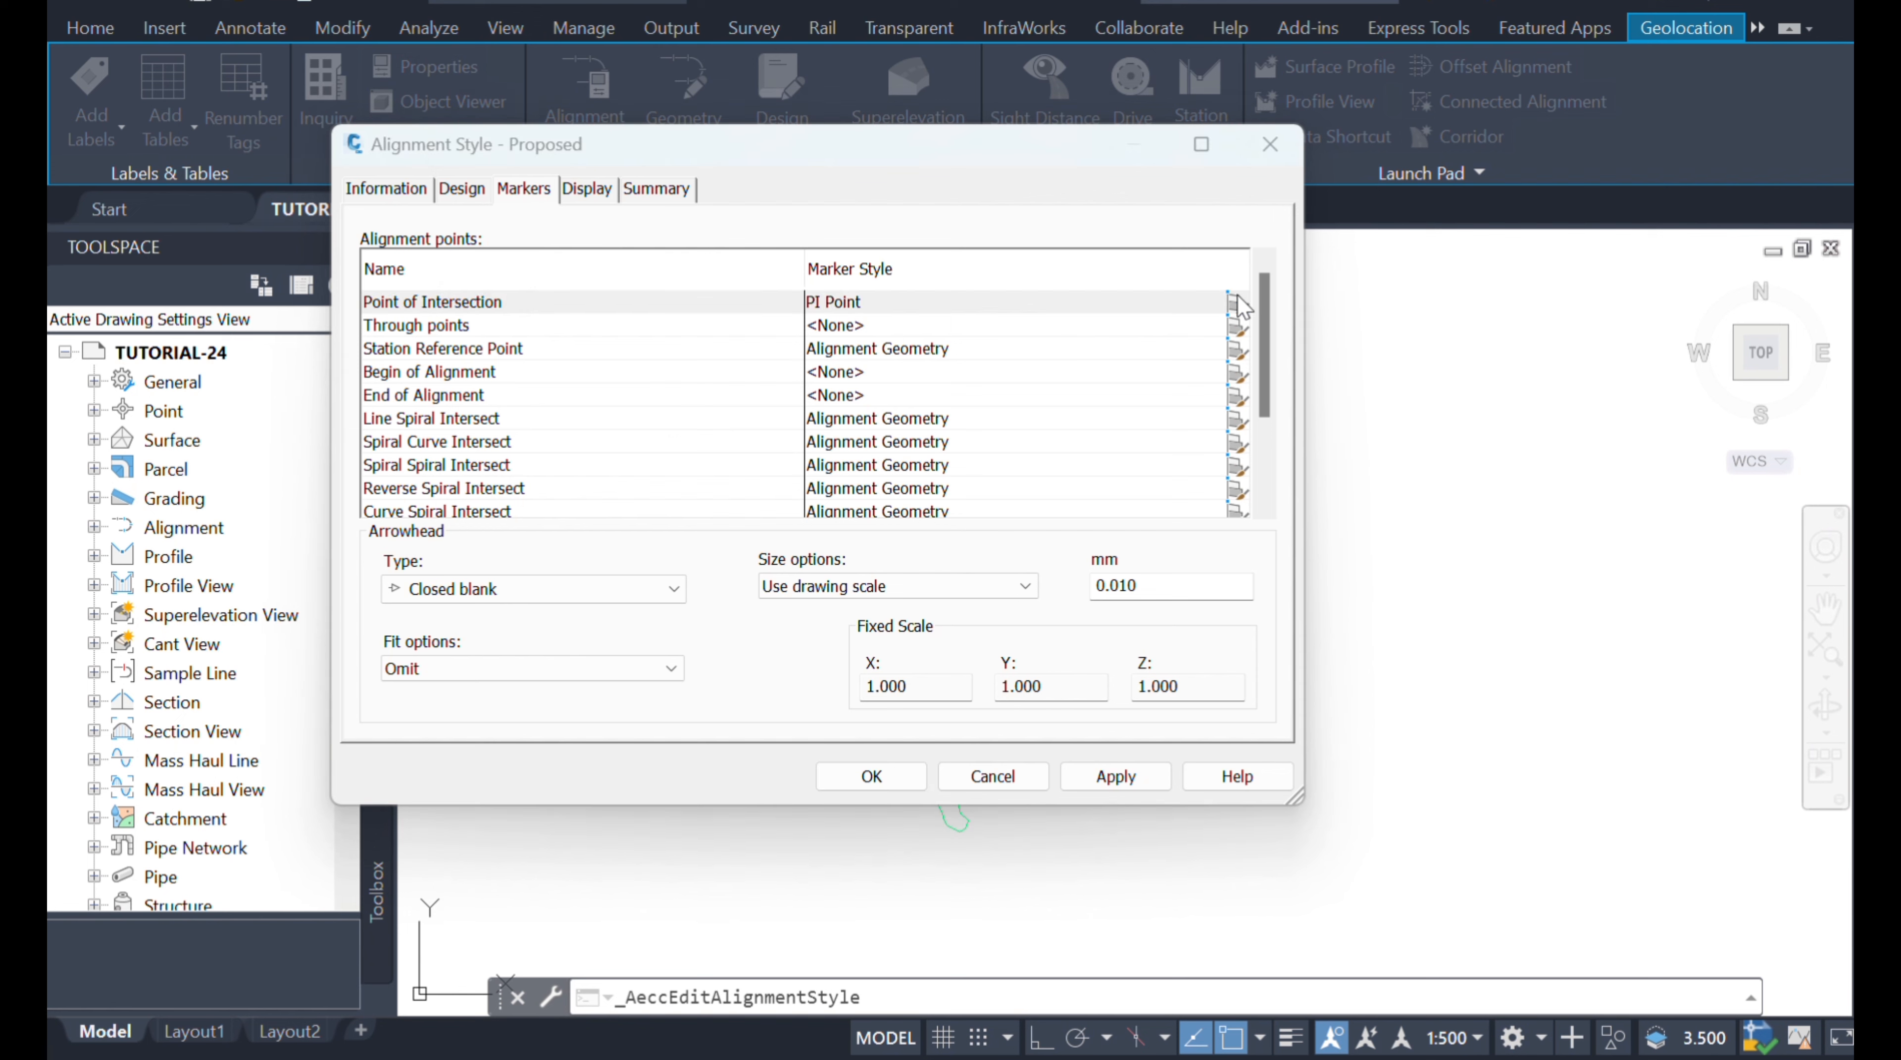
click(720, 367)
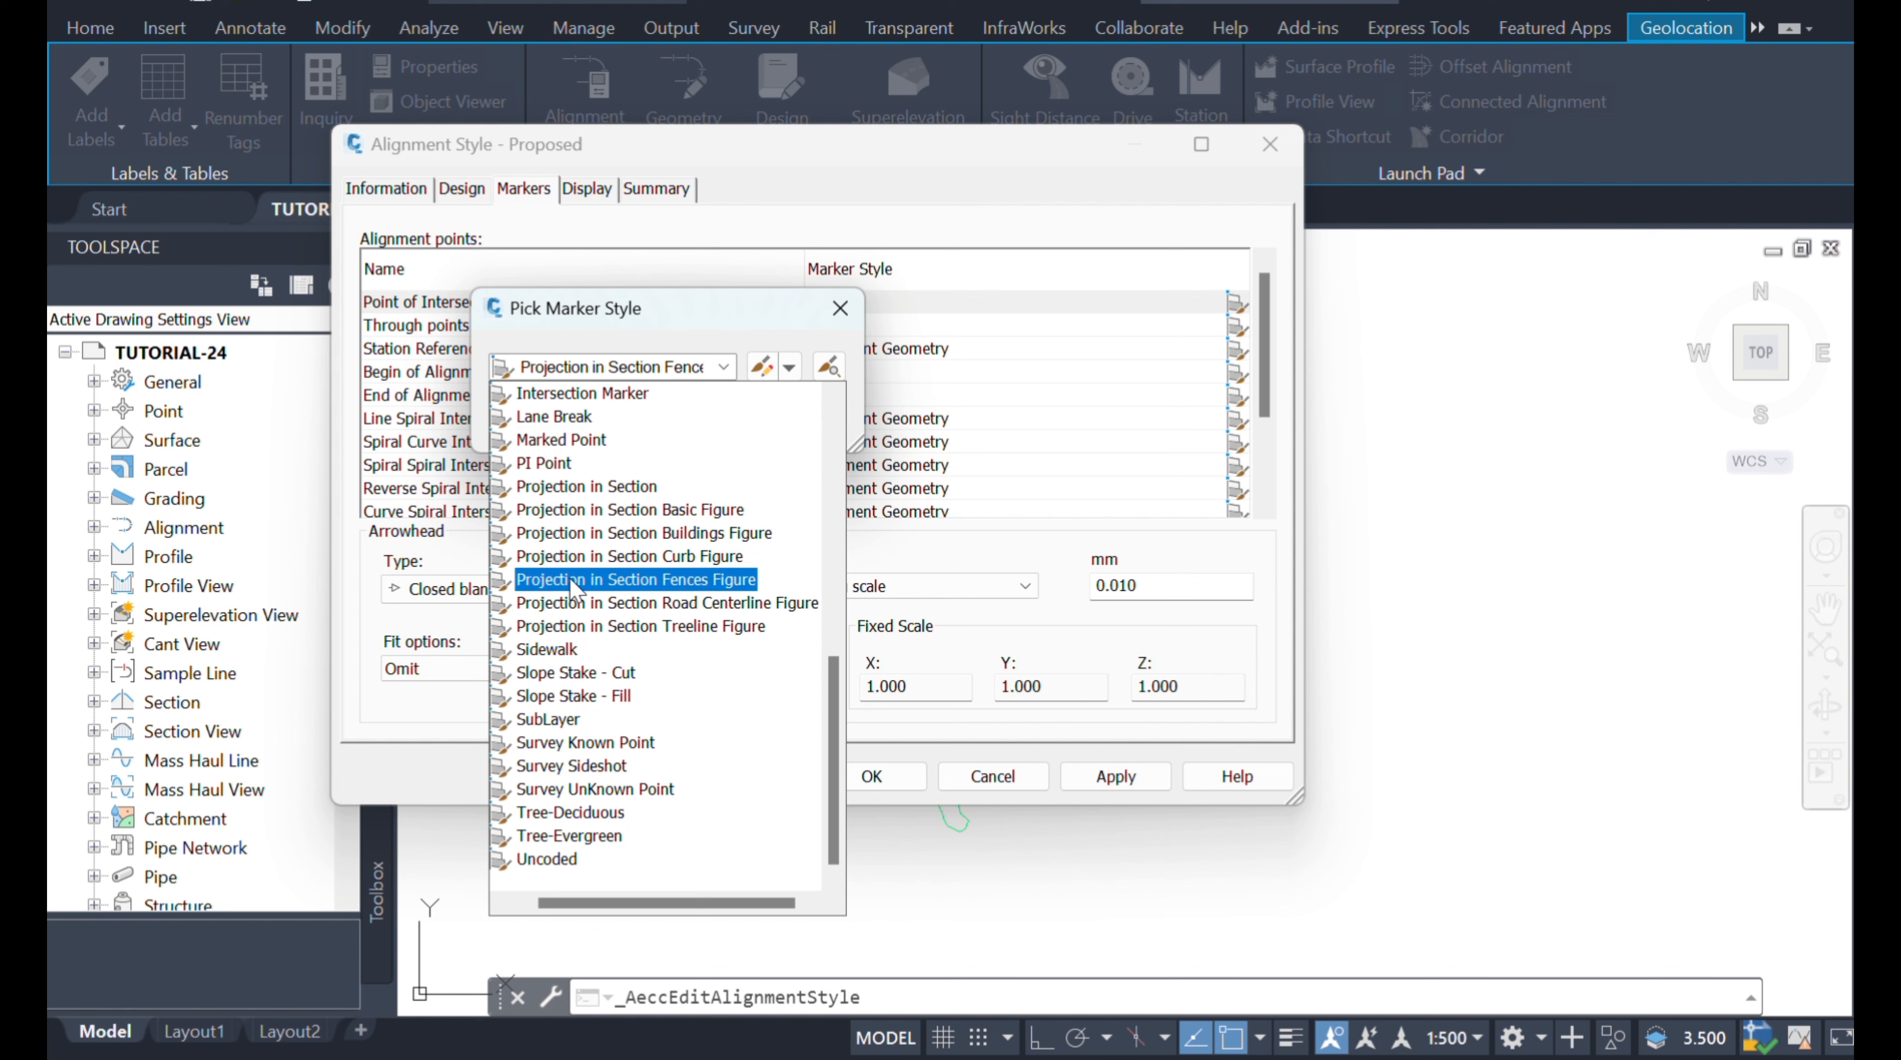
click(550, 463)
click(592, 424)
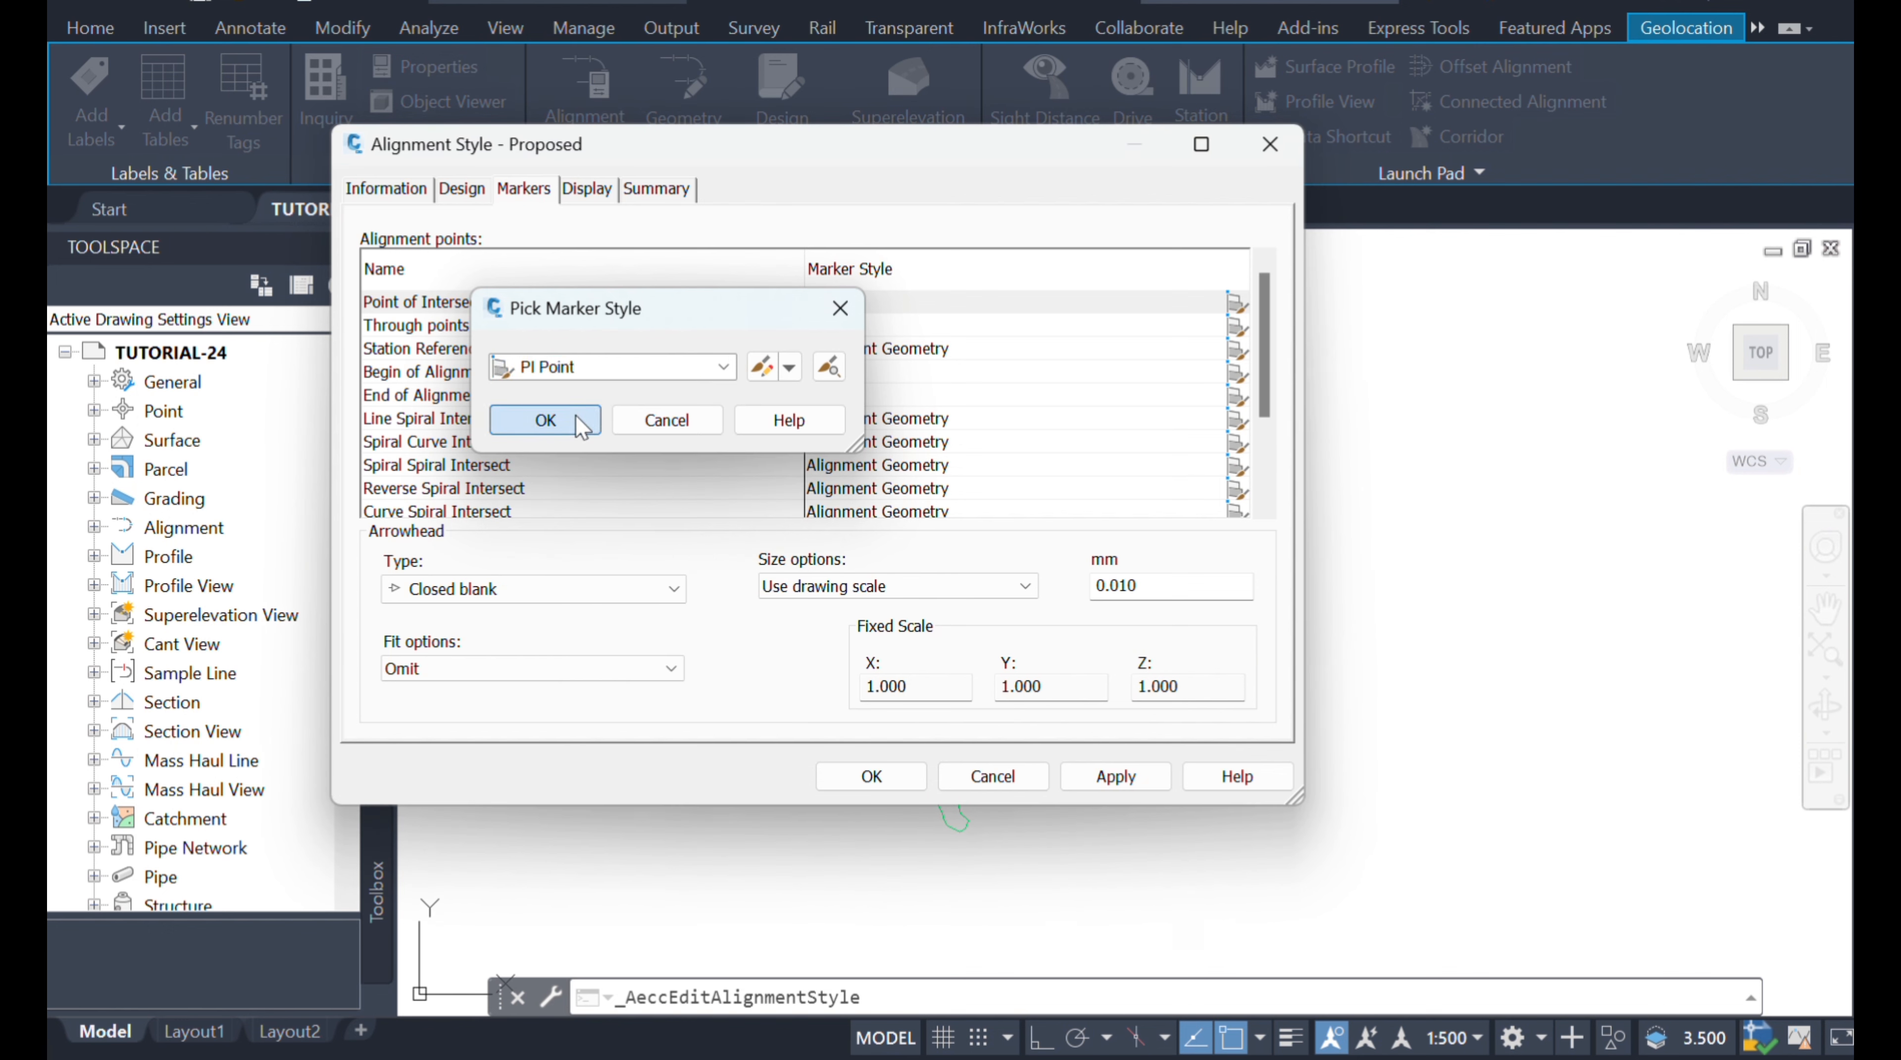
click(1115, 777)
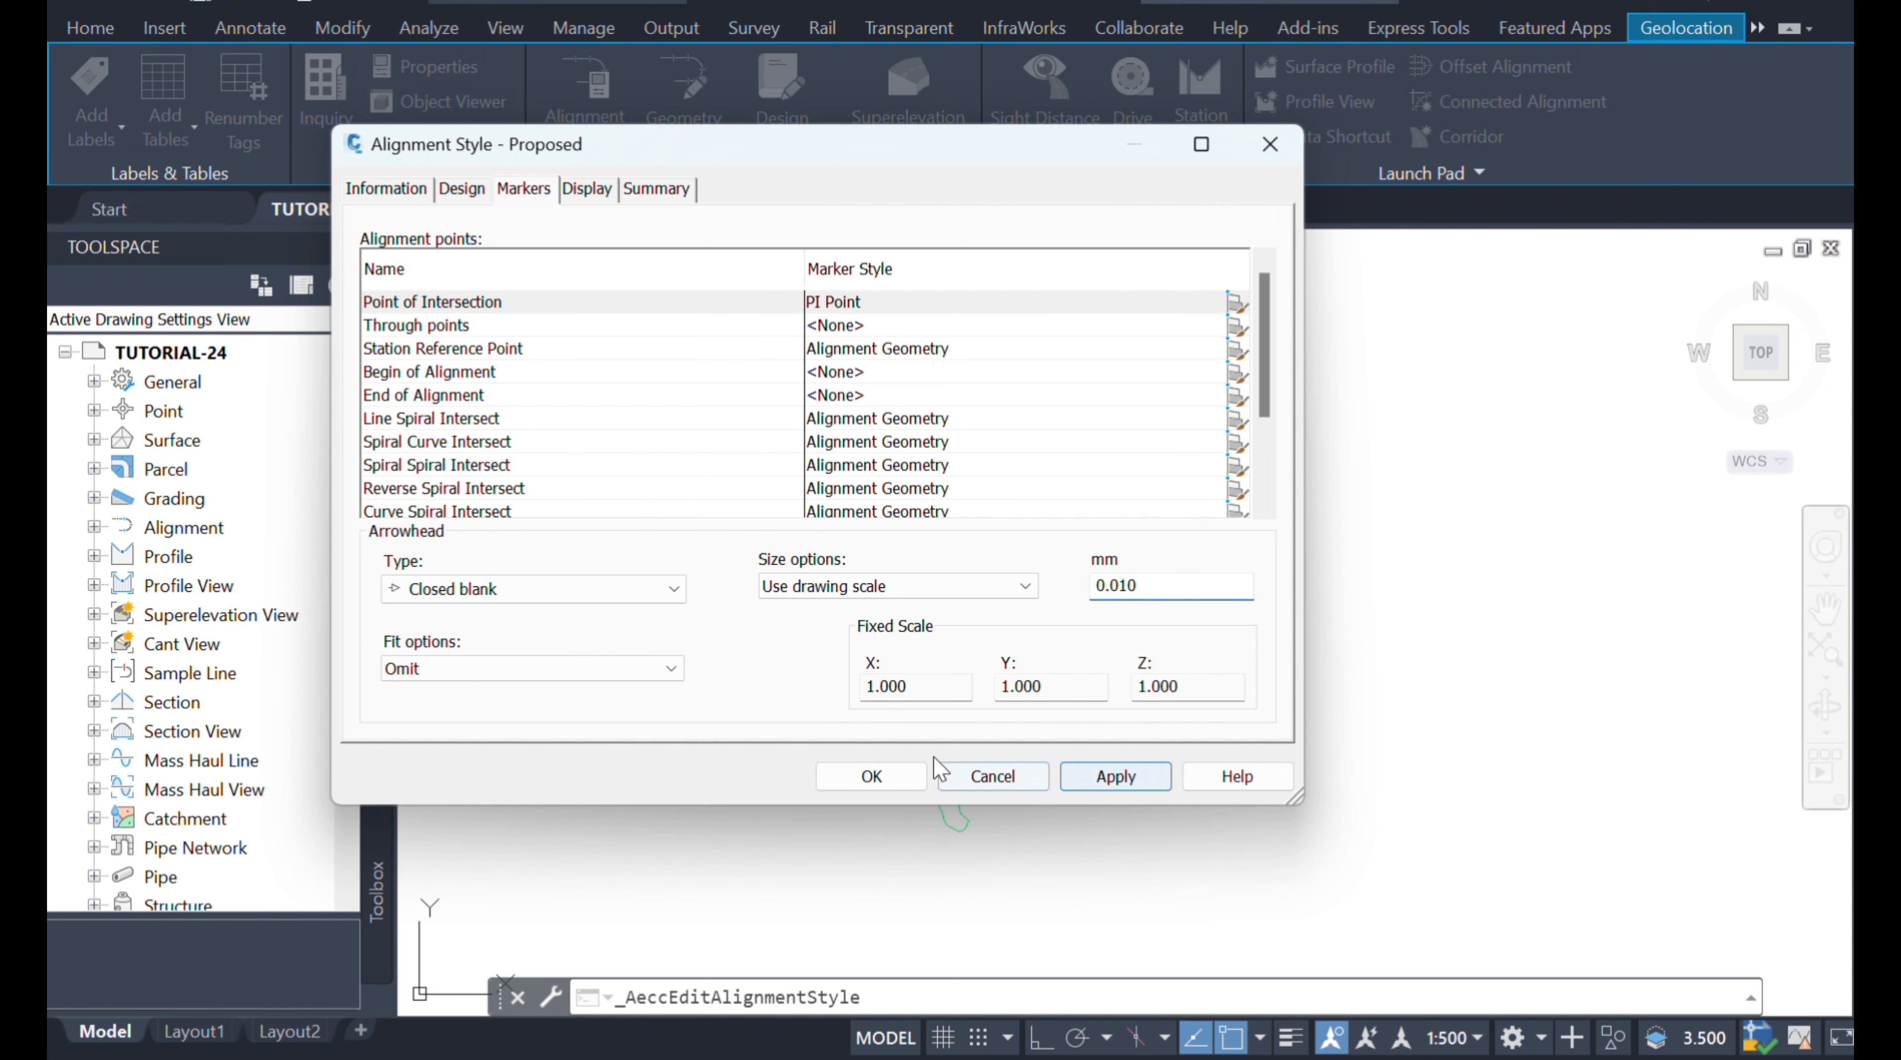
click(871, 777)
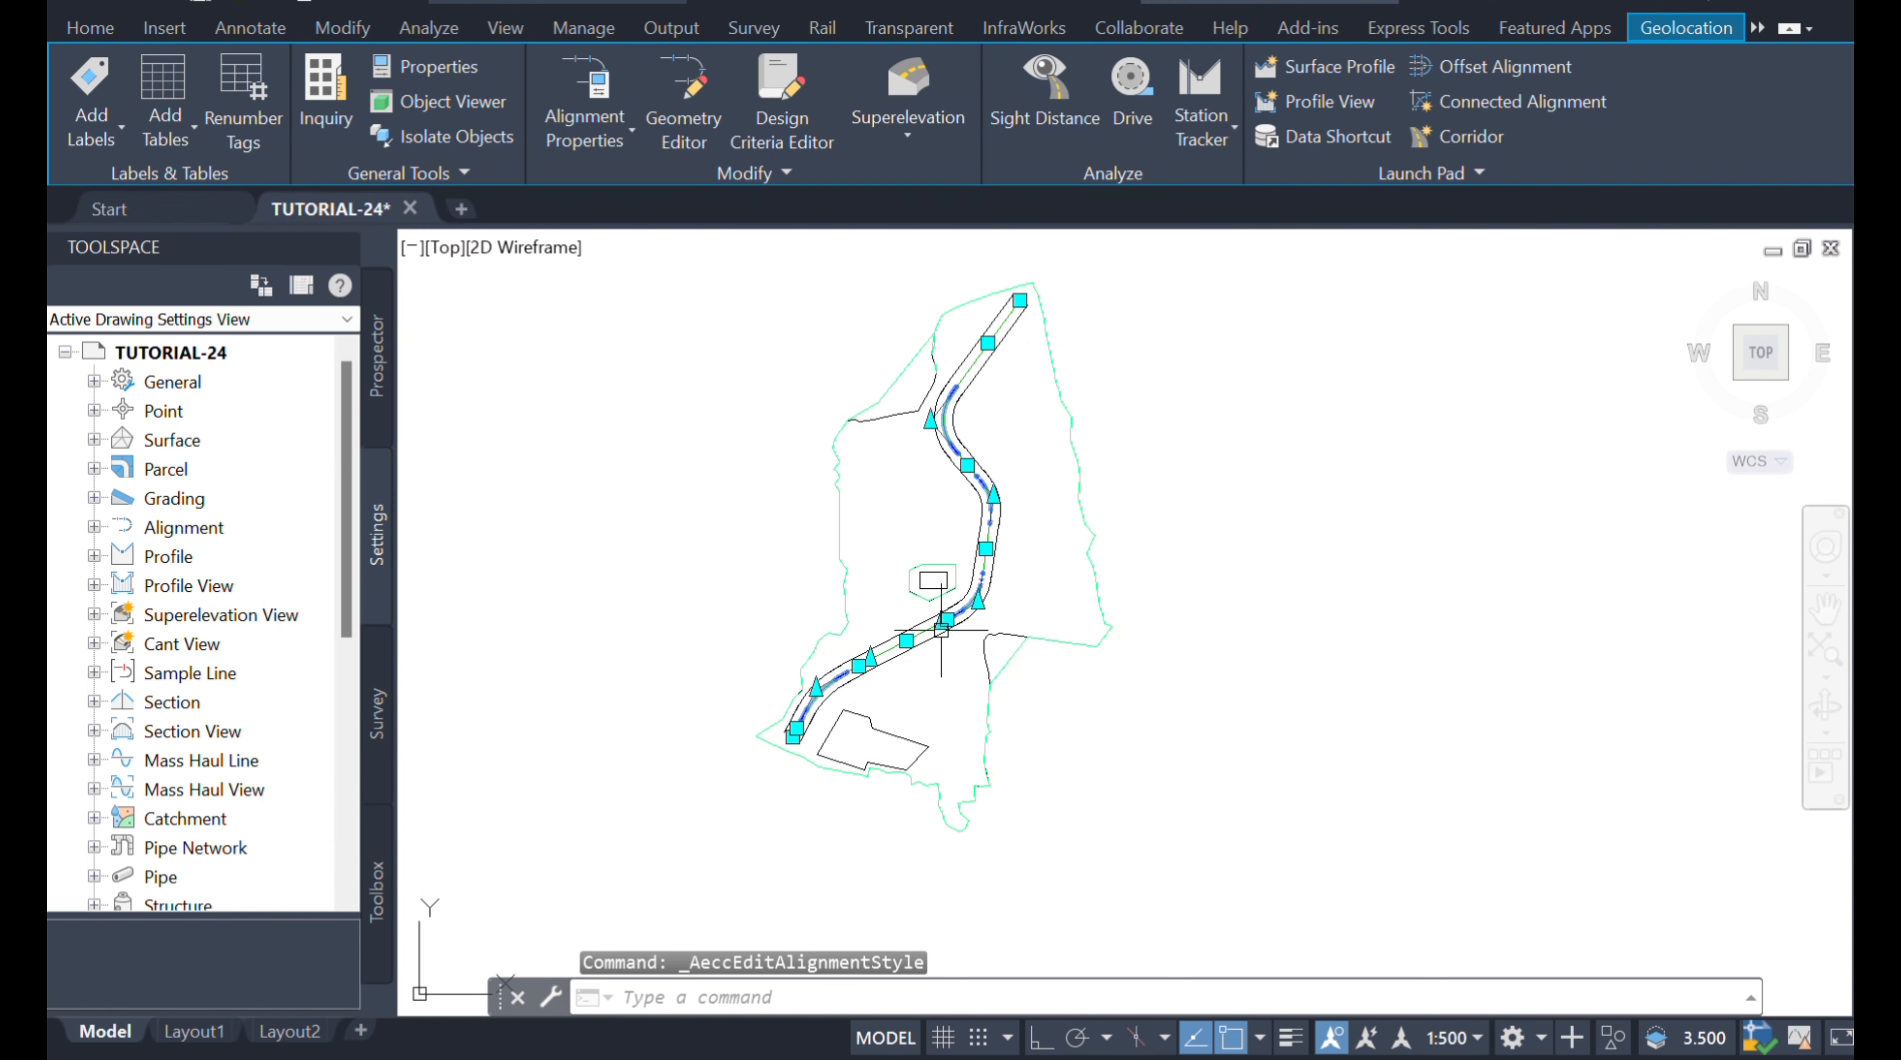
- Examine the triangular point of intersection marker at the bend east of the building outline
scroll(995, 601, up, 4)
scroll(901, 573, up, 4)
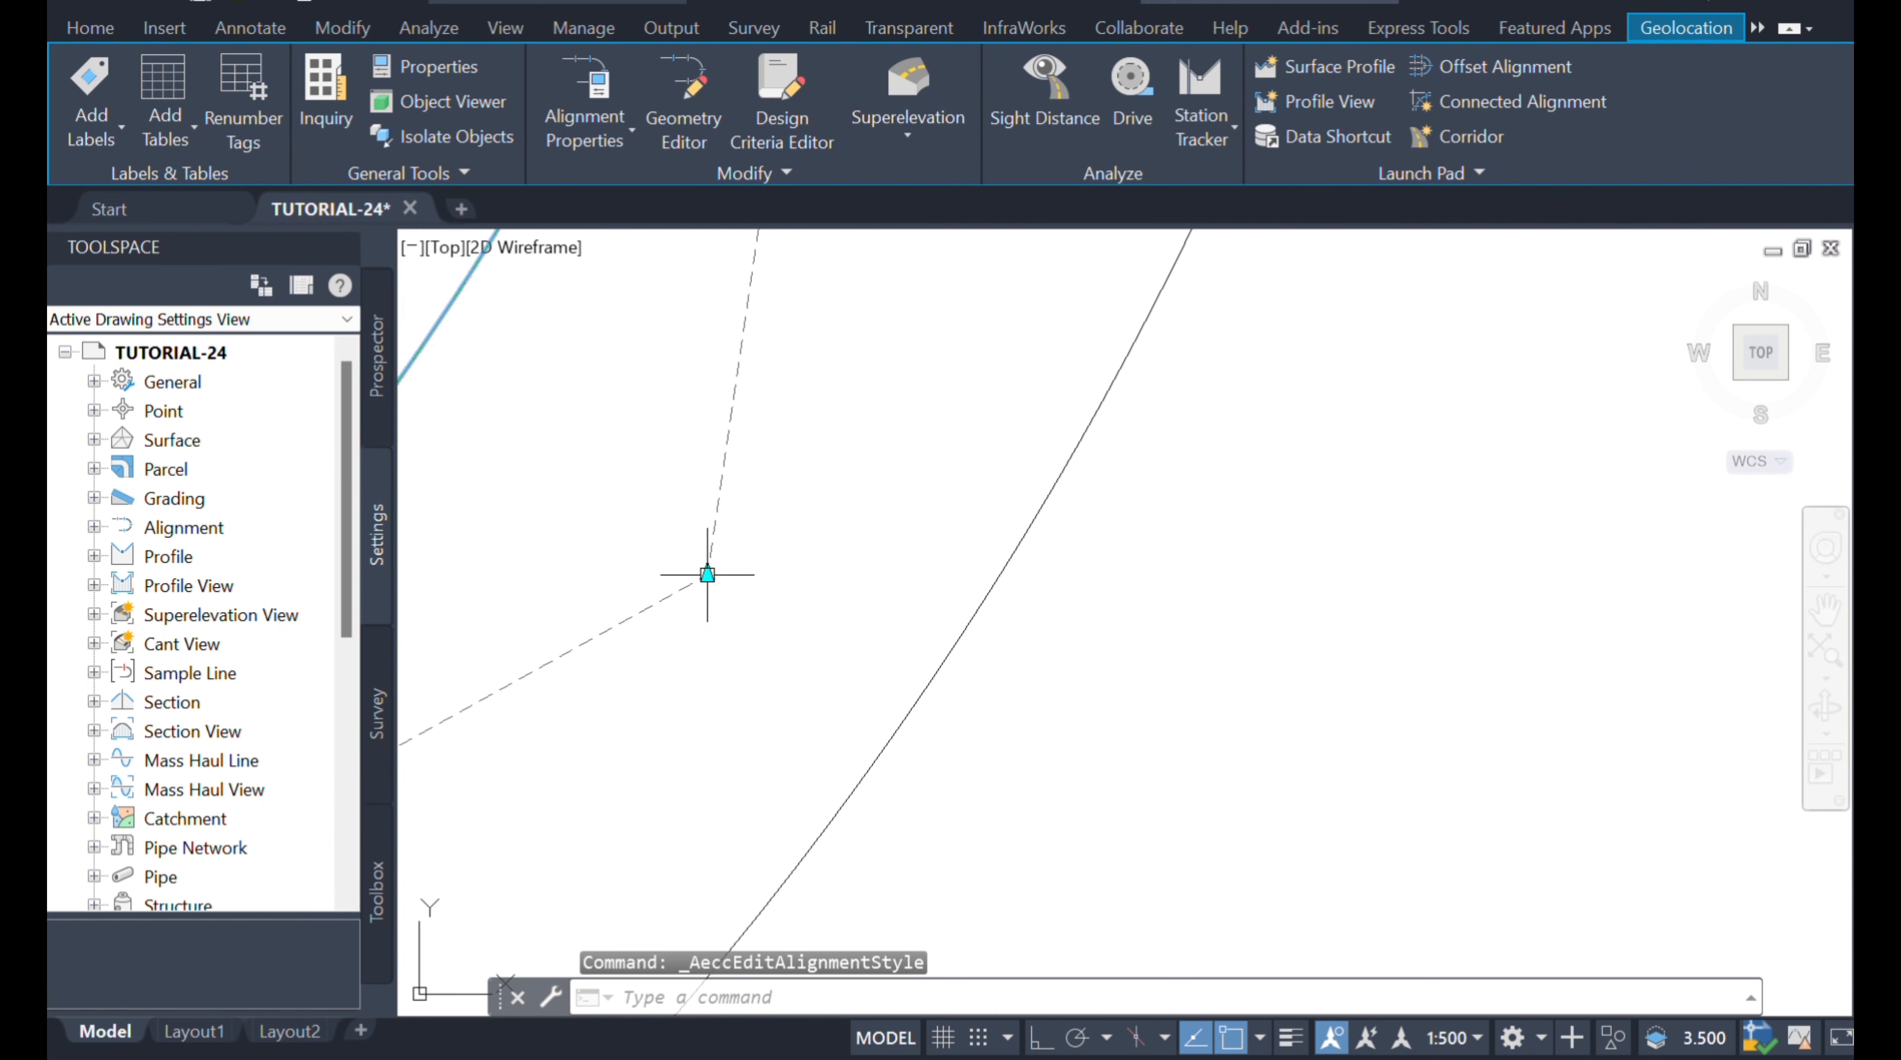
scroll(823, 581, up, 3)
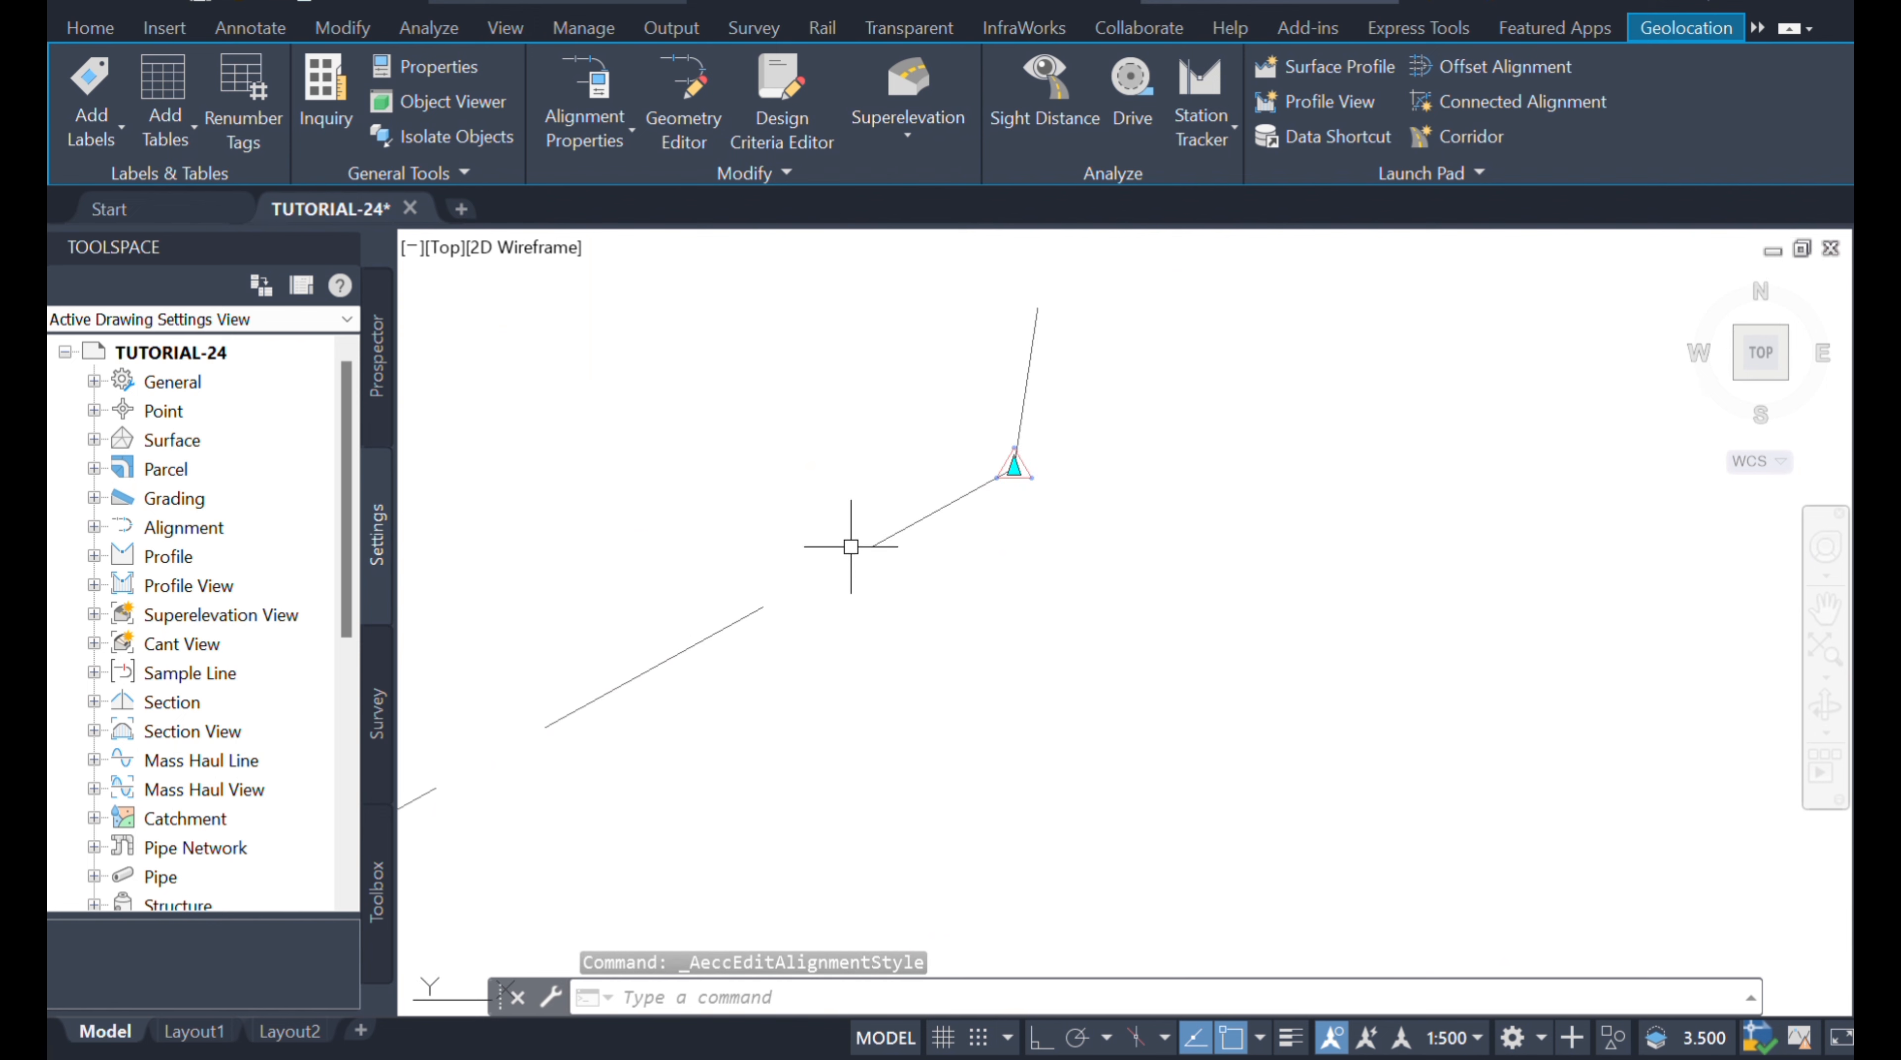
scroll(1004, 450, up, 3)
scroll(1003, 761, down, 4)
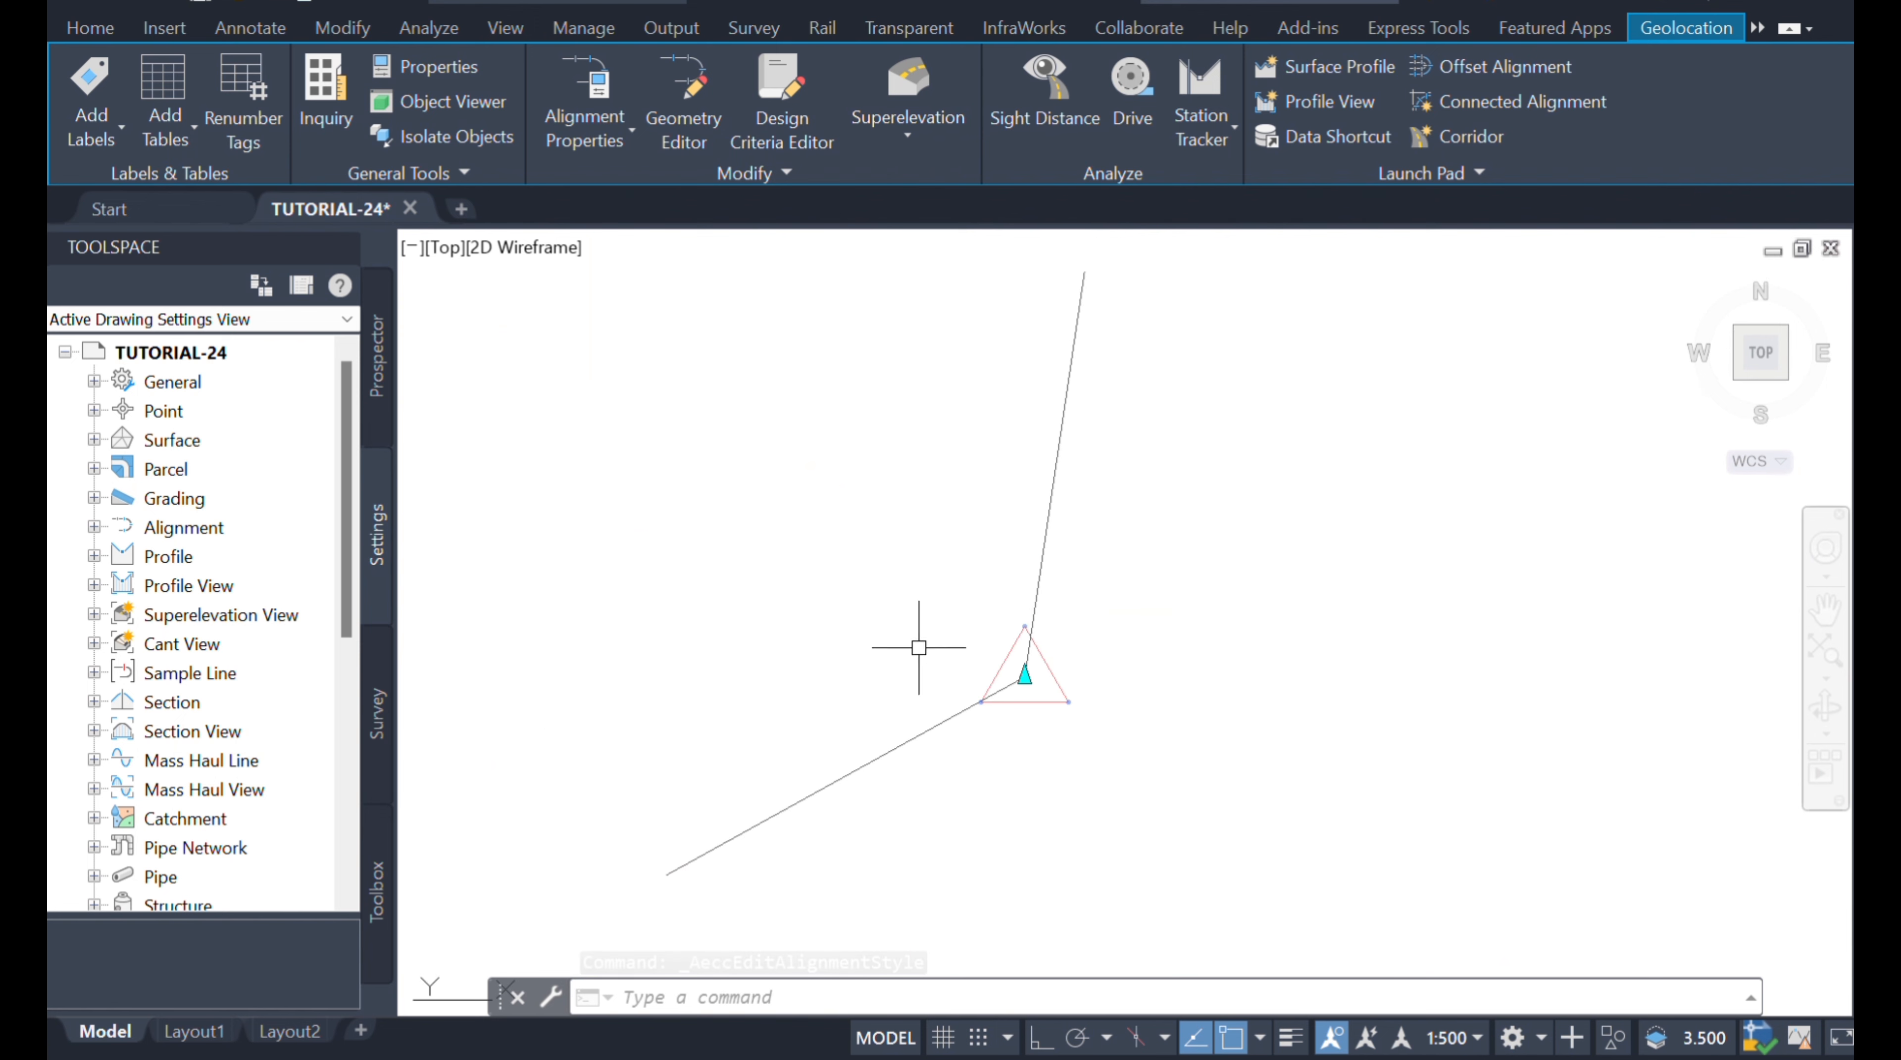
- Set the Point of Intersection marker style to Intersection Marker in the Proposed alignment style and apply it
click(580, 118)
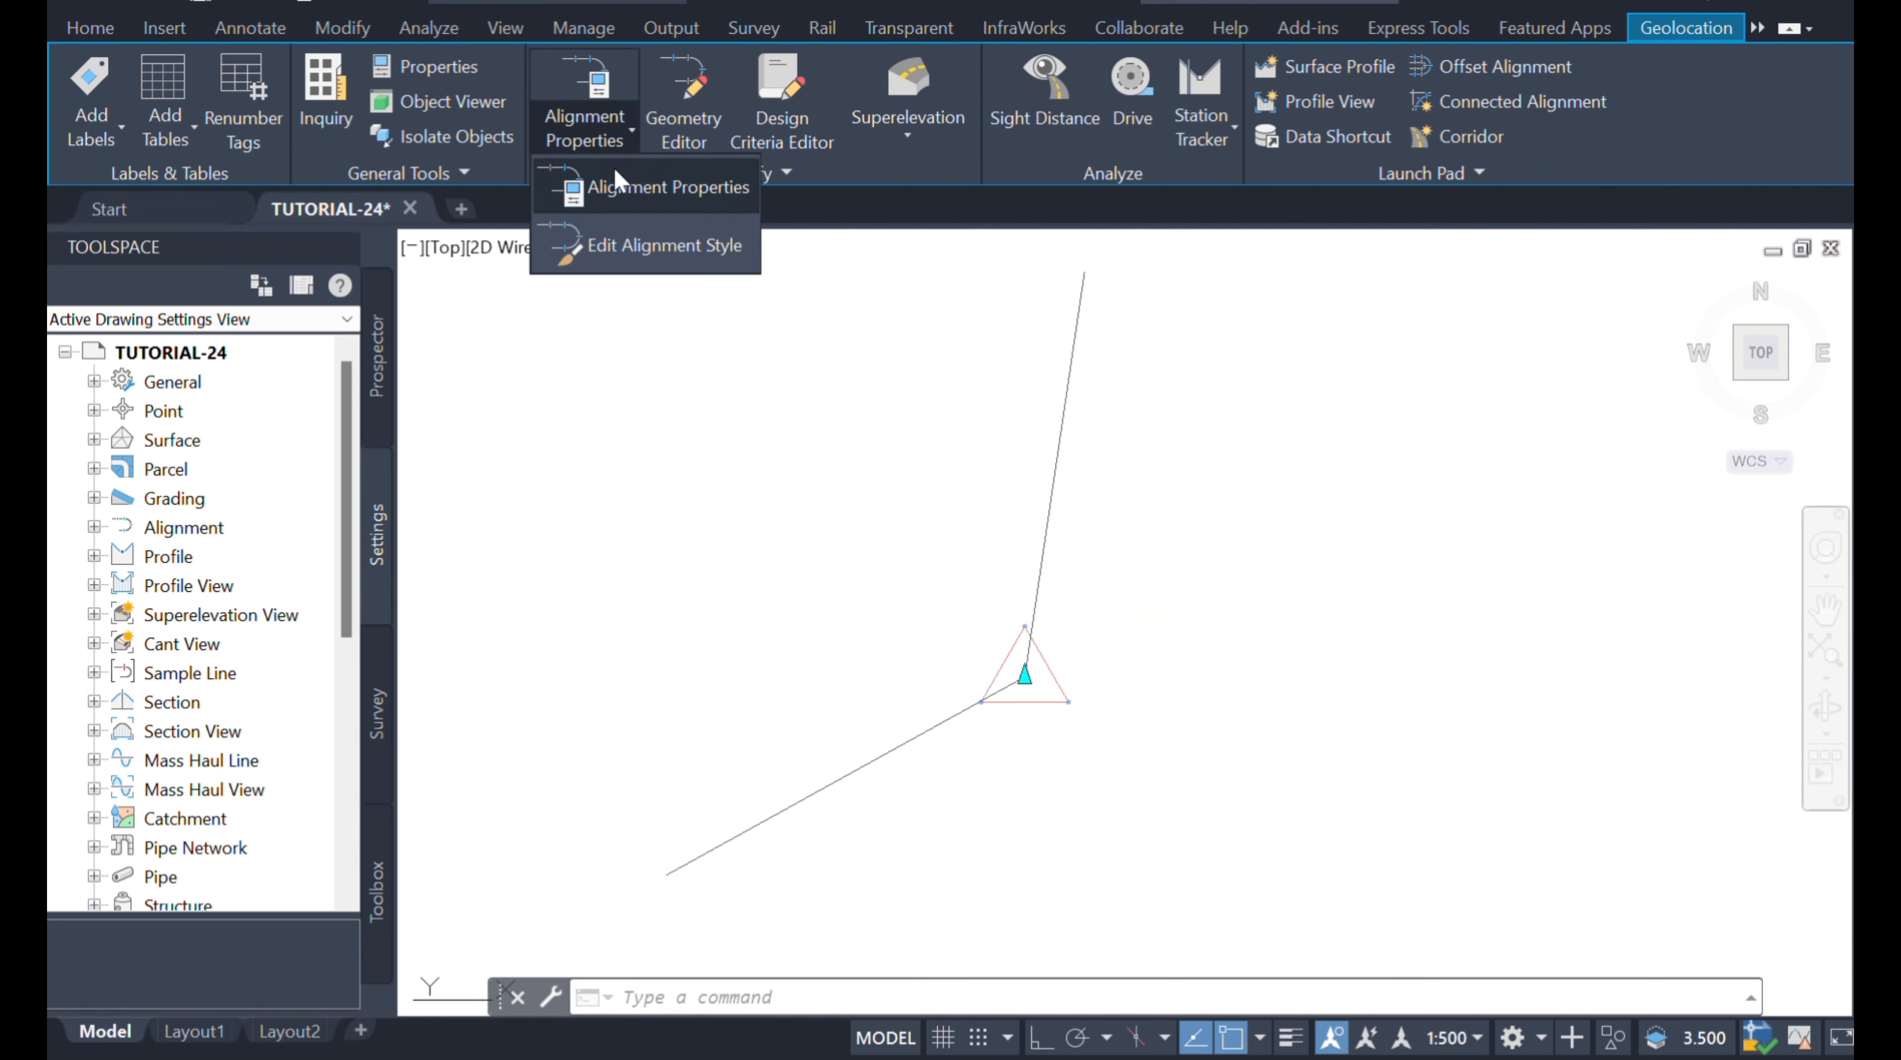
click(658, 250)
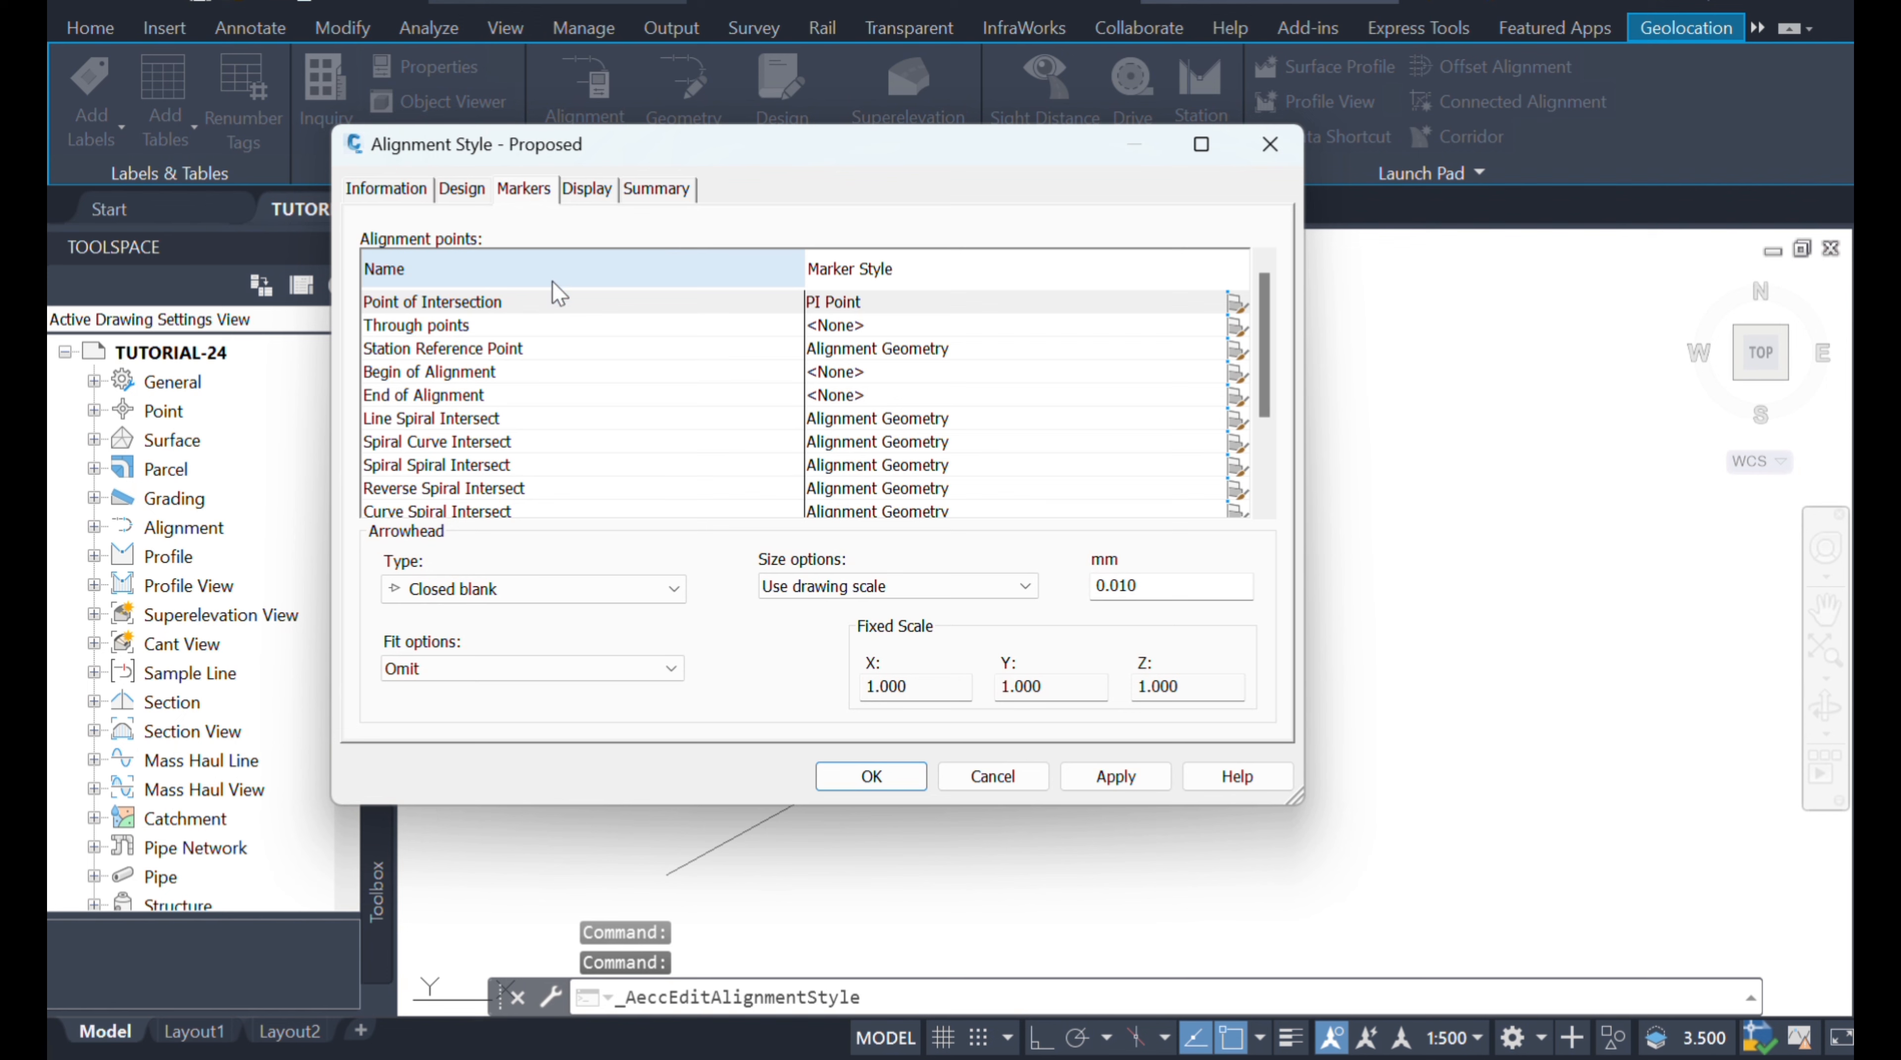
click(882, 304)
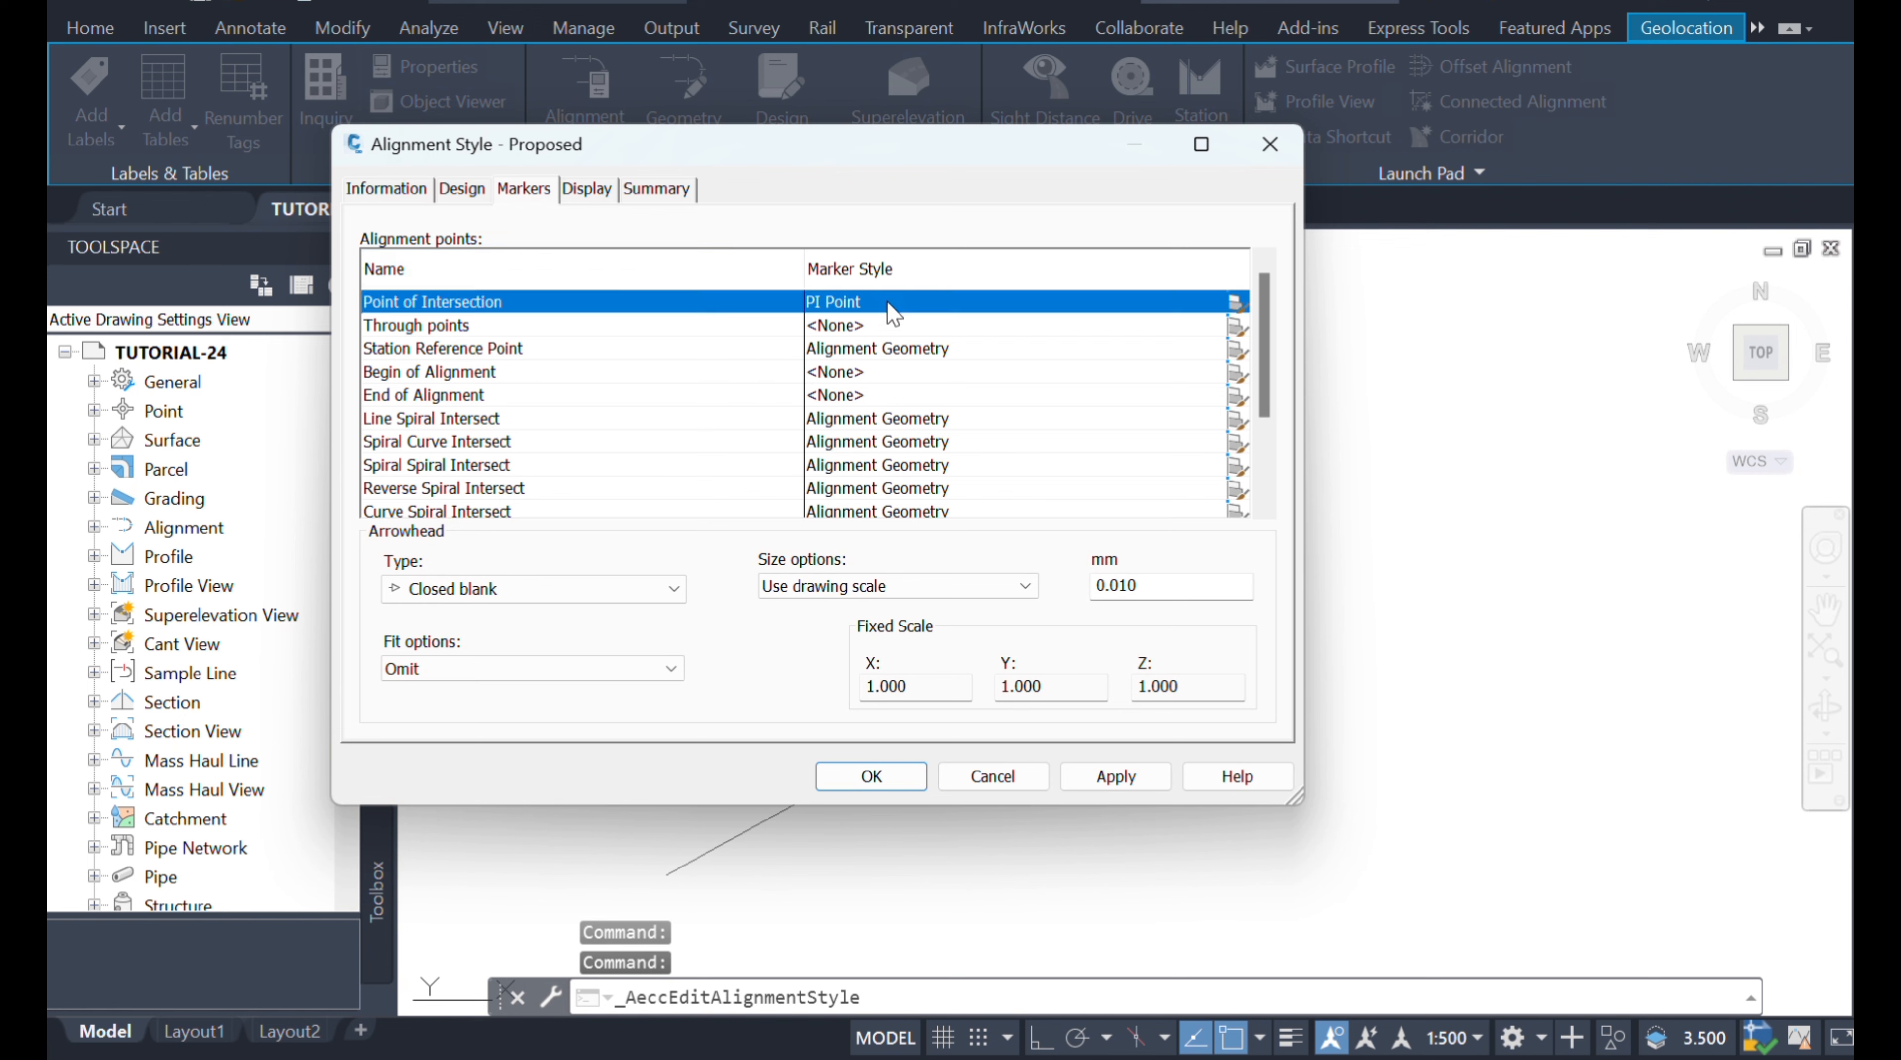
click(1239, 302)
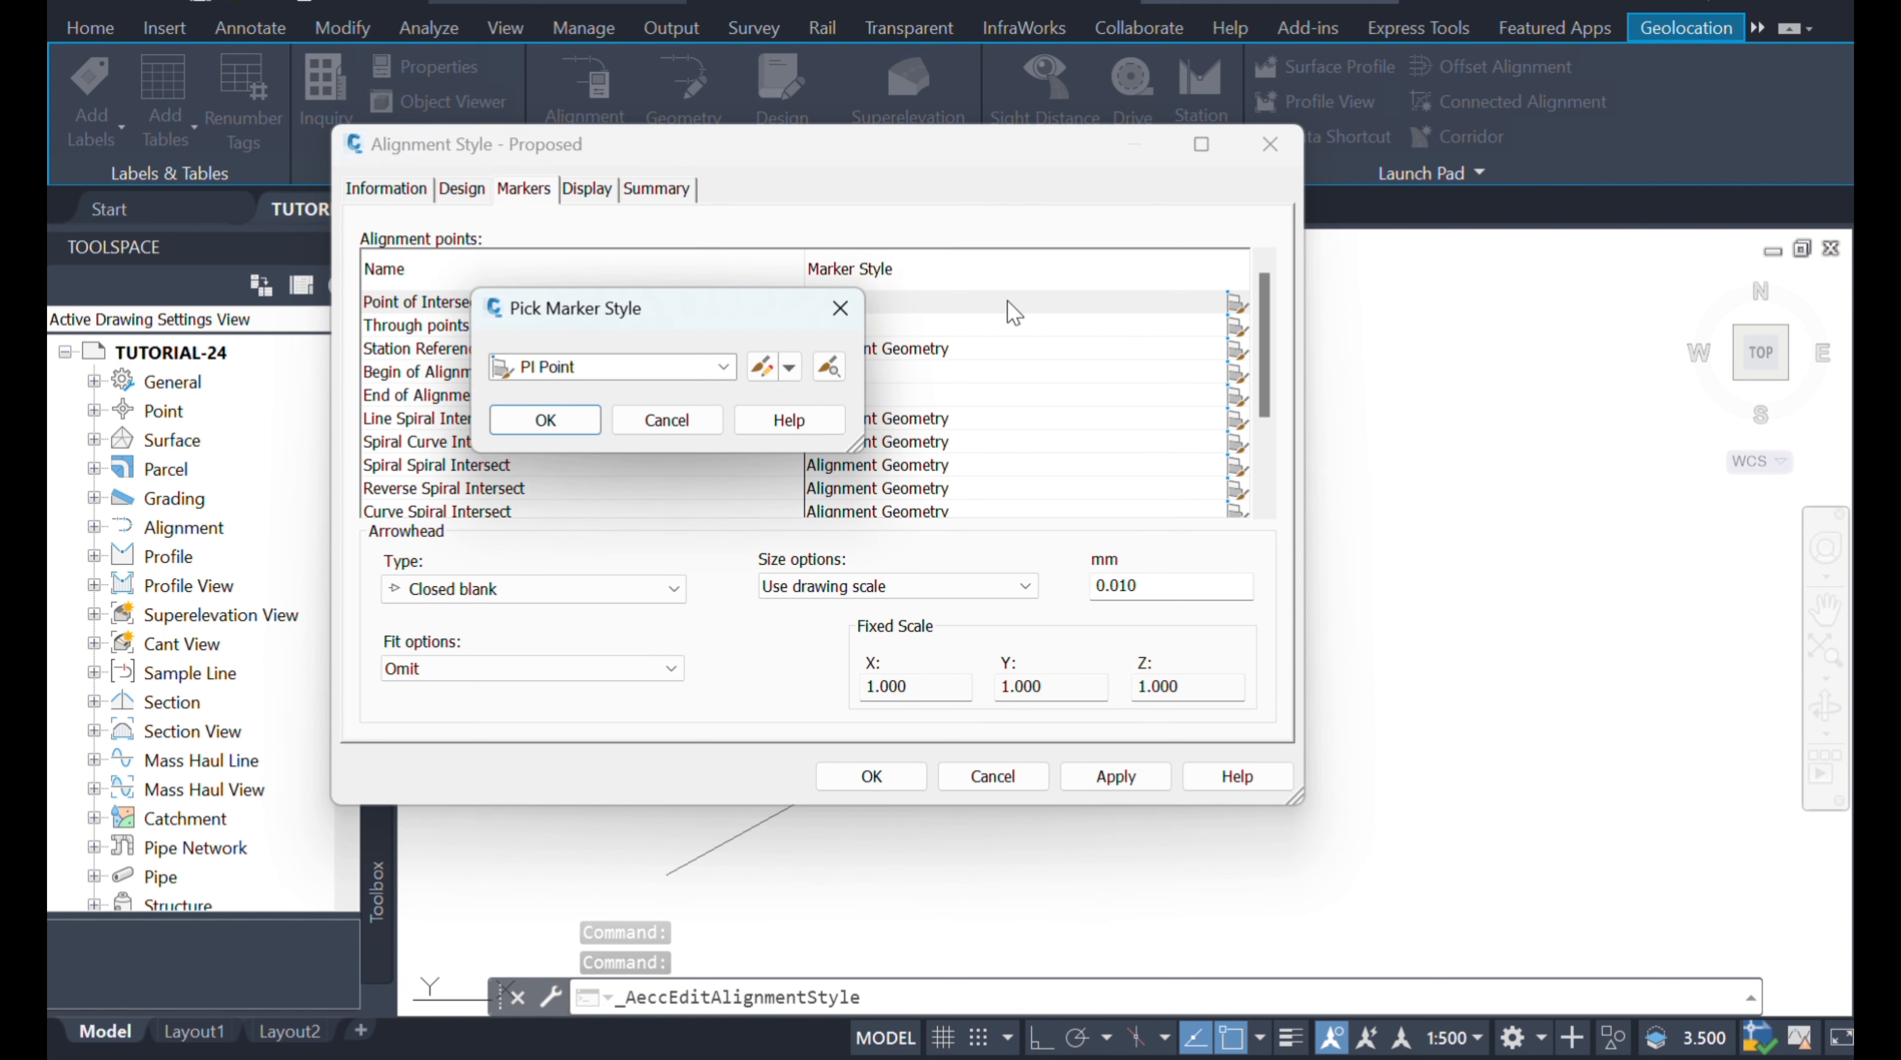
click(724, 366)
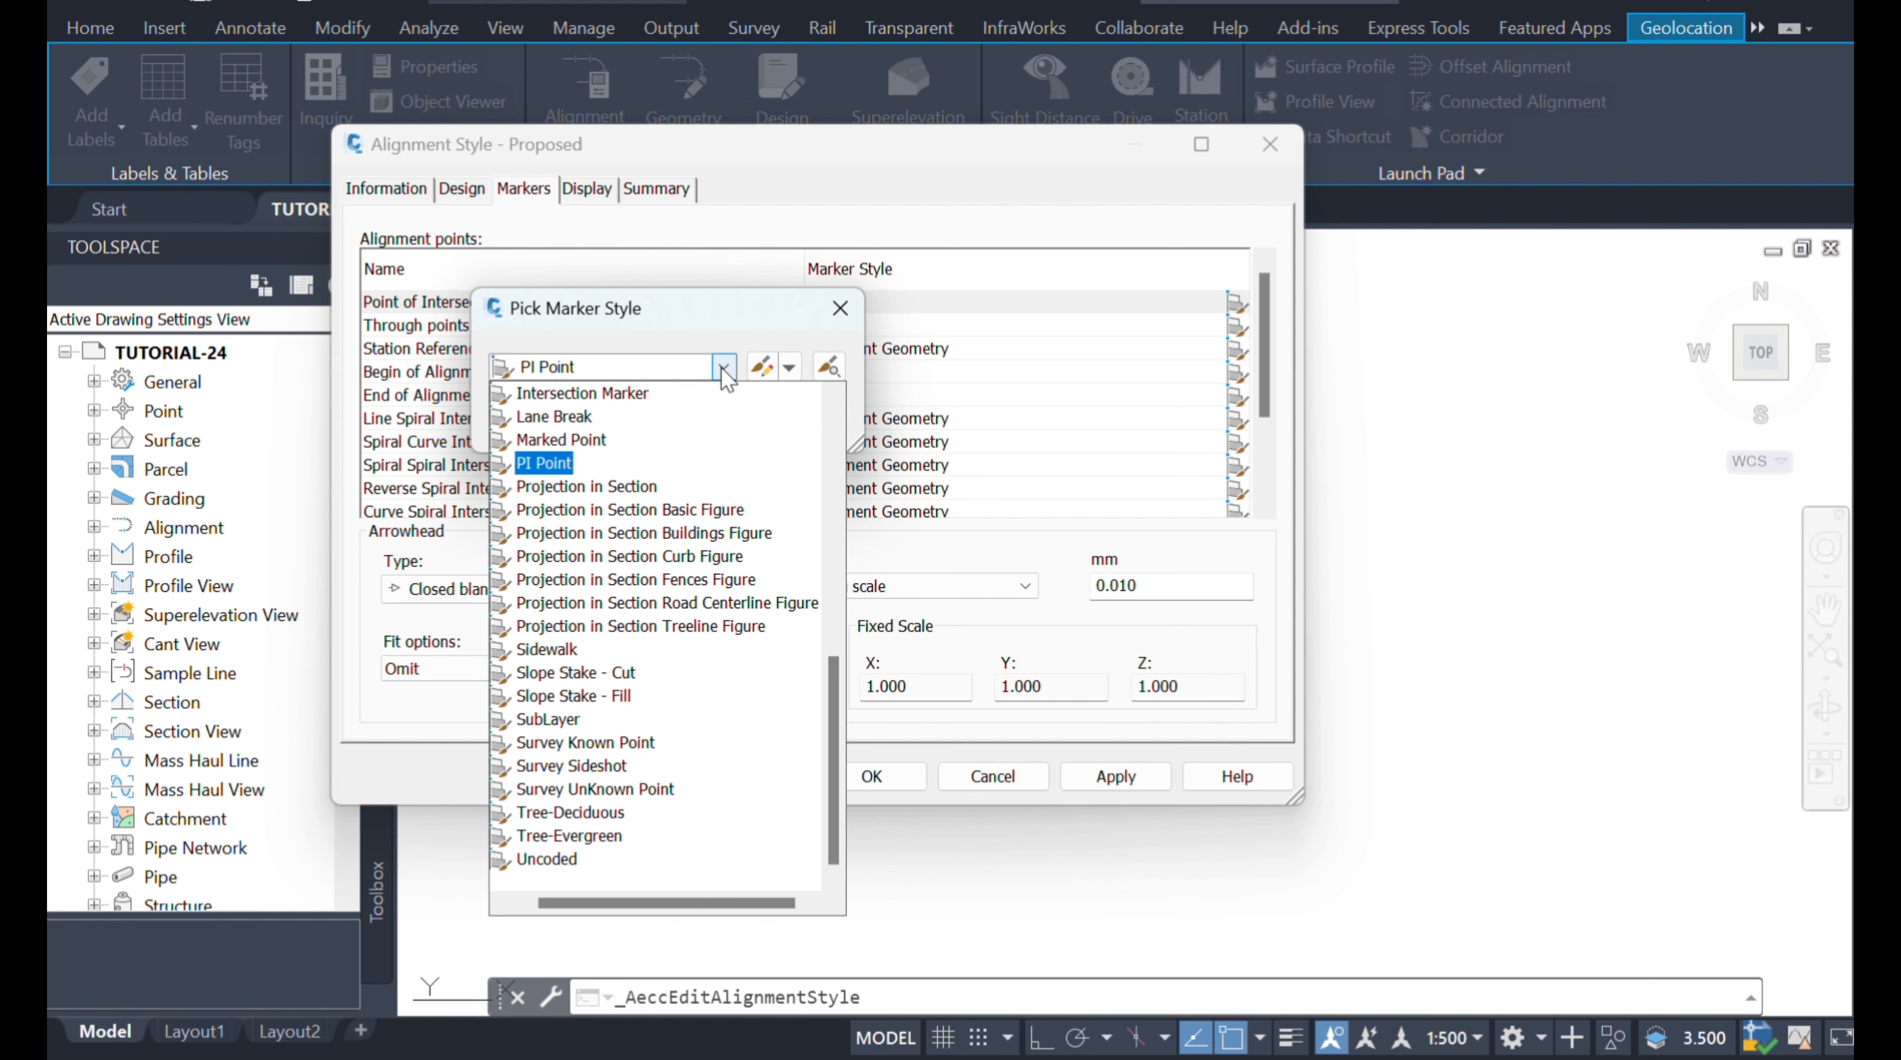
click(575, 393)
click(577, 421)
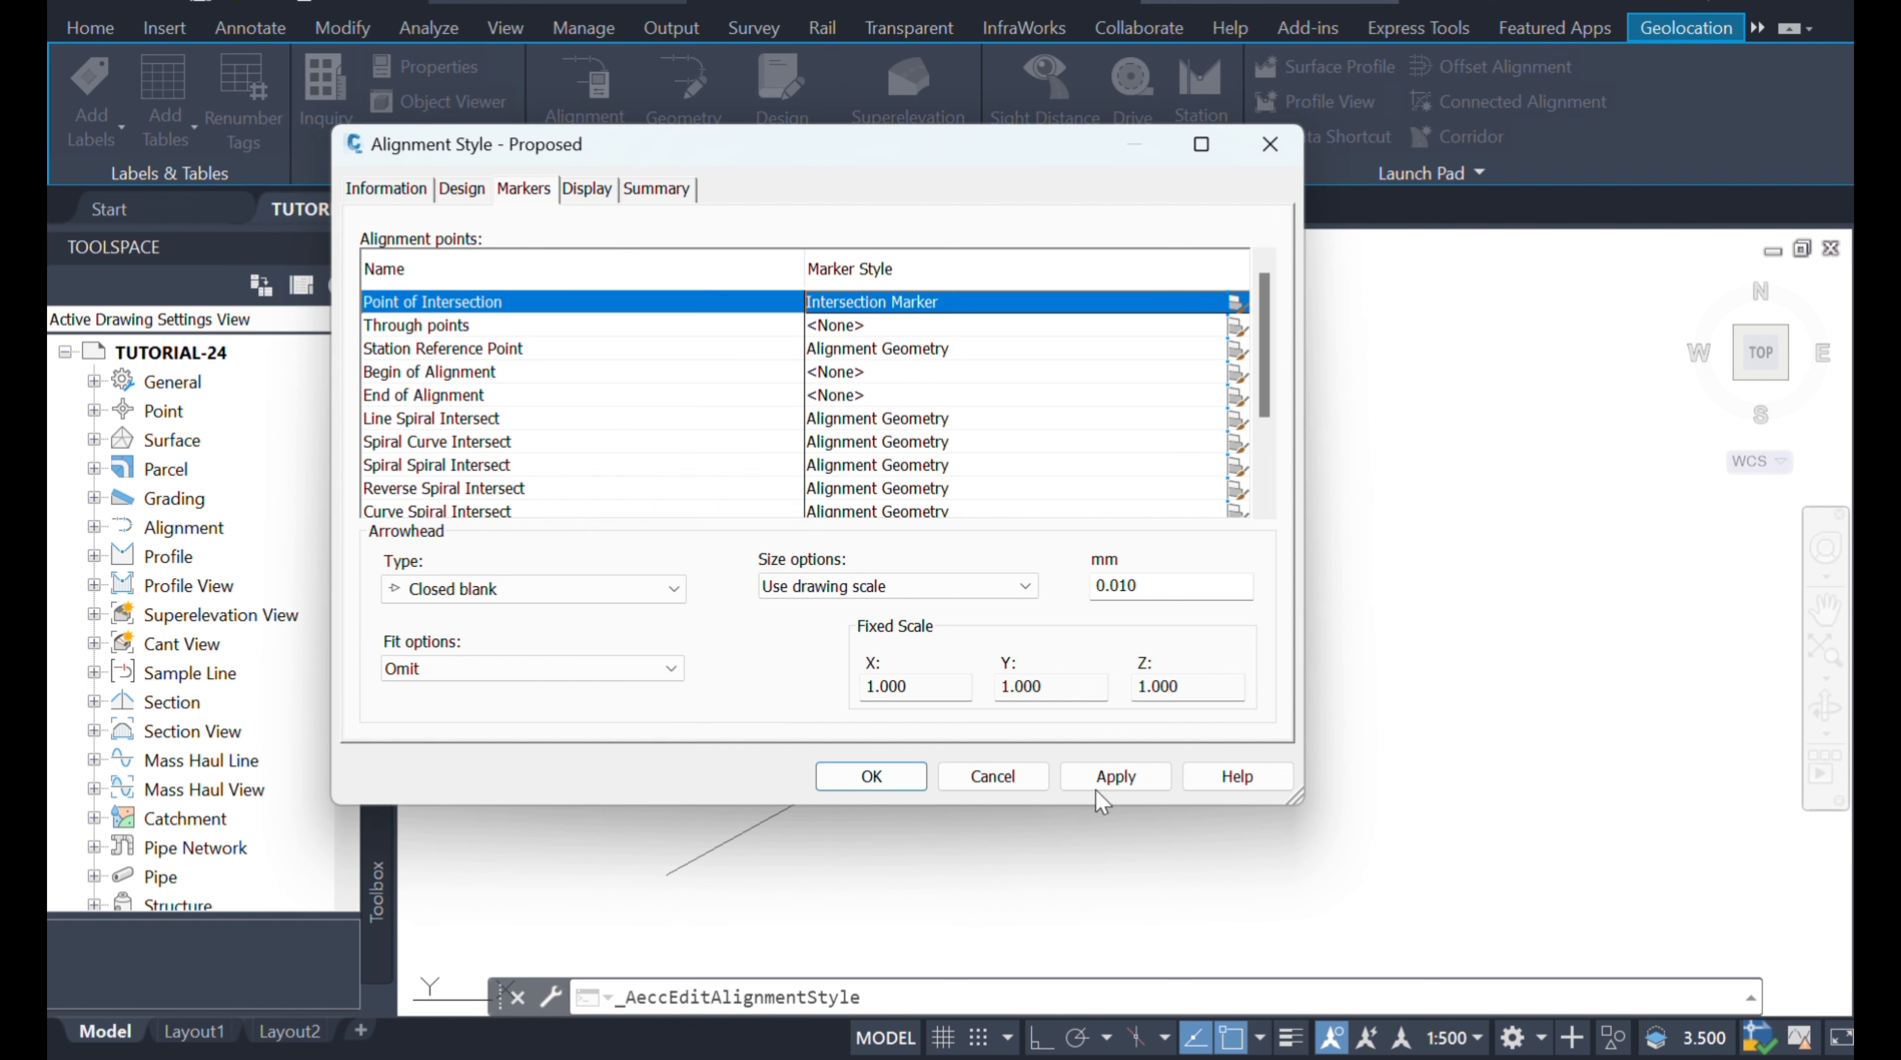
click(1094, 776)
click(886, 769)
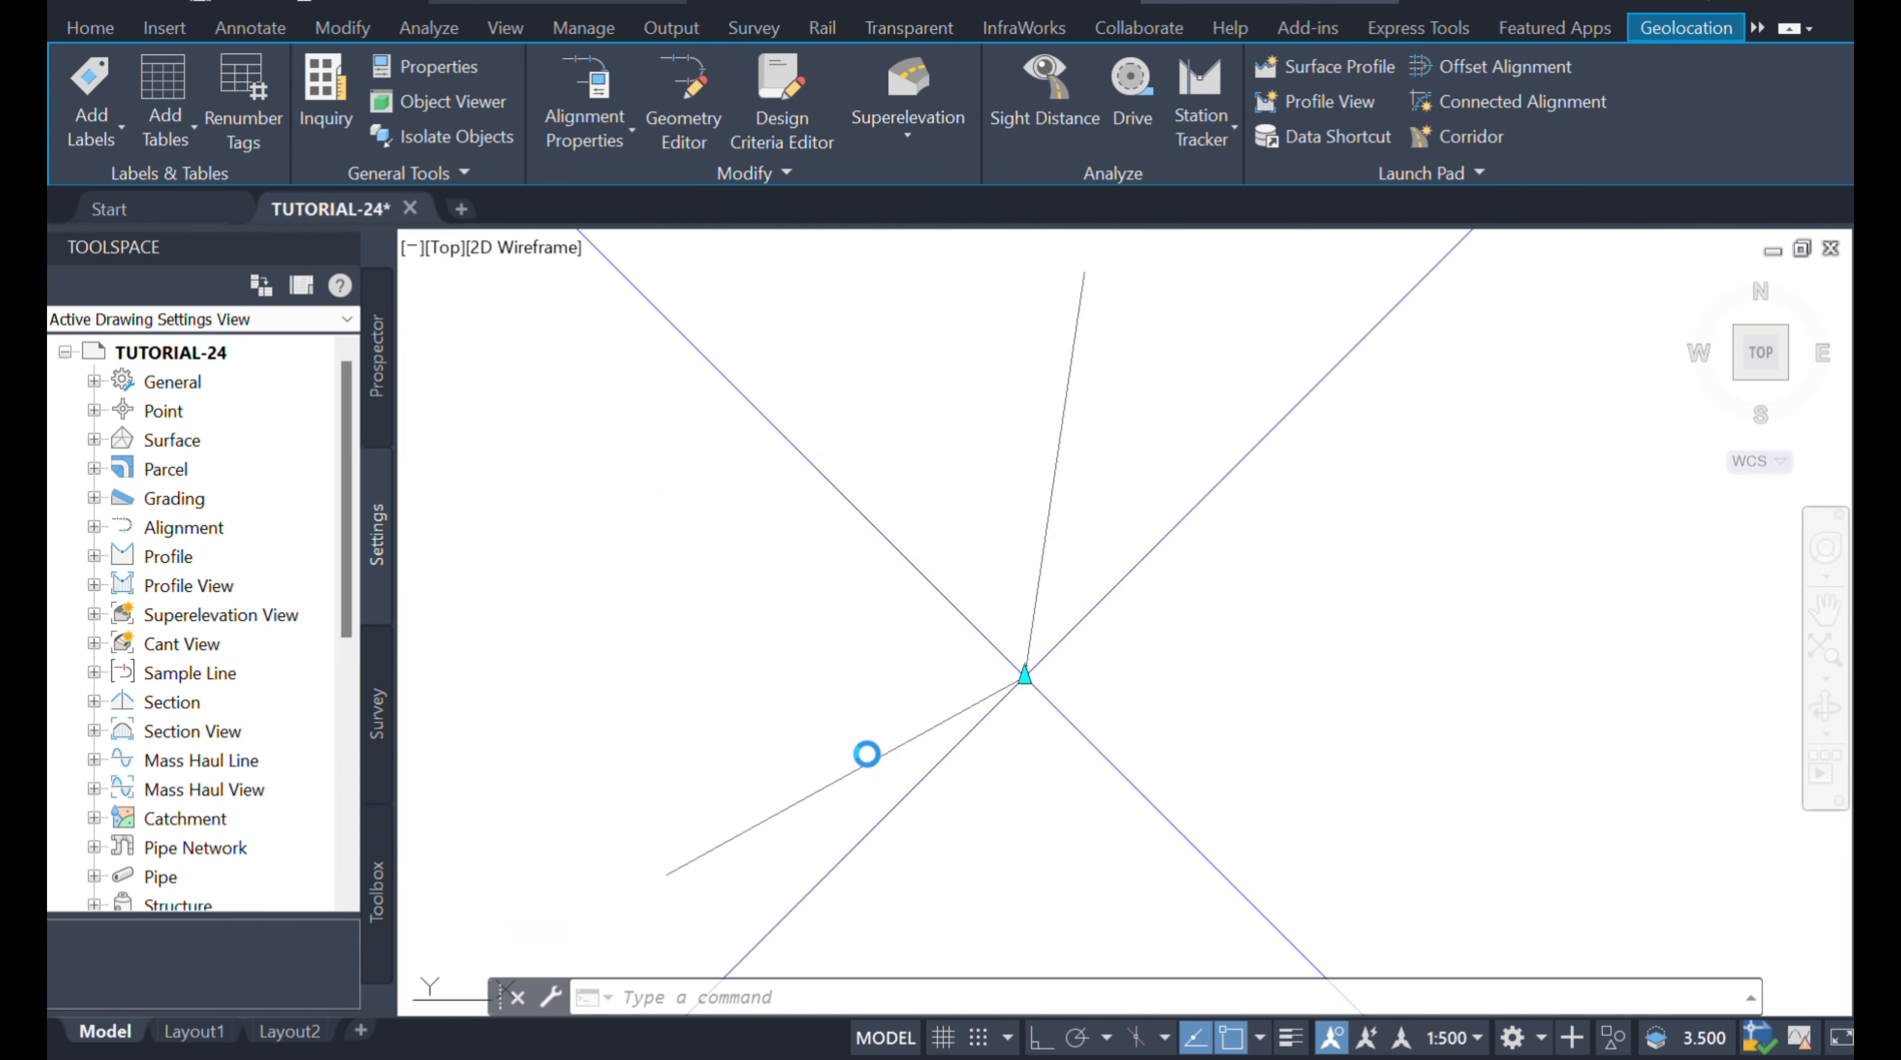
scroll(1005, 561, up, 5)
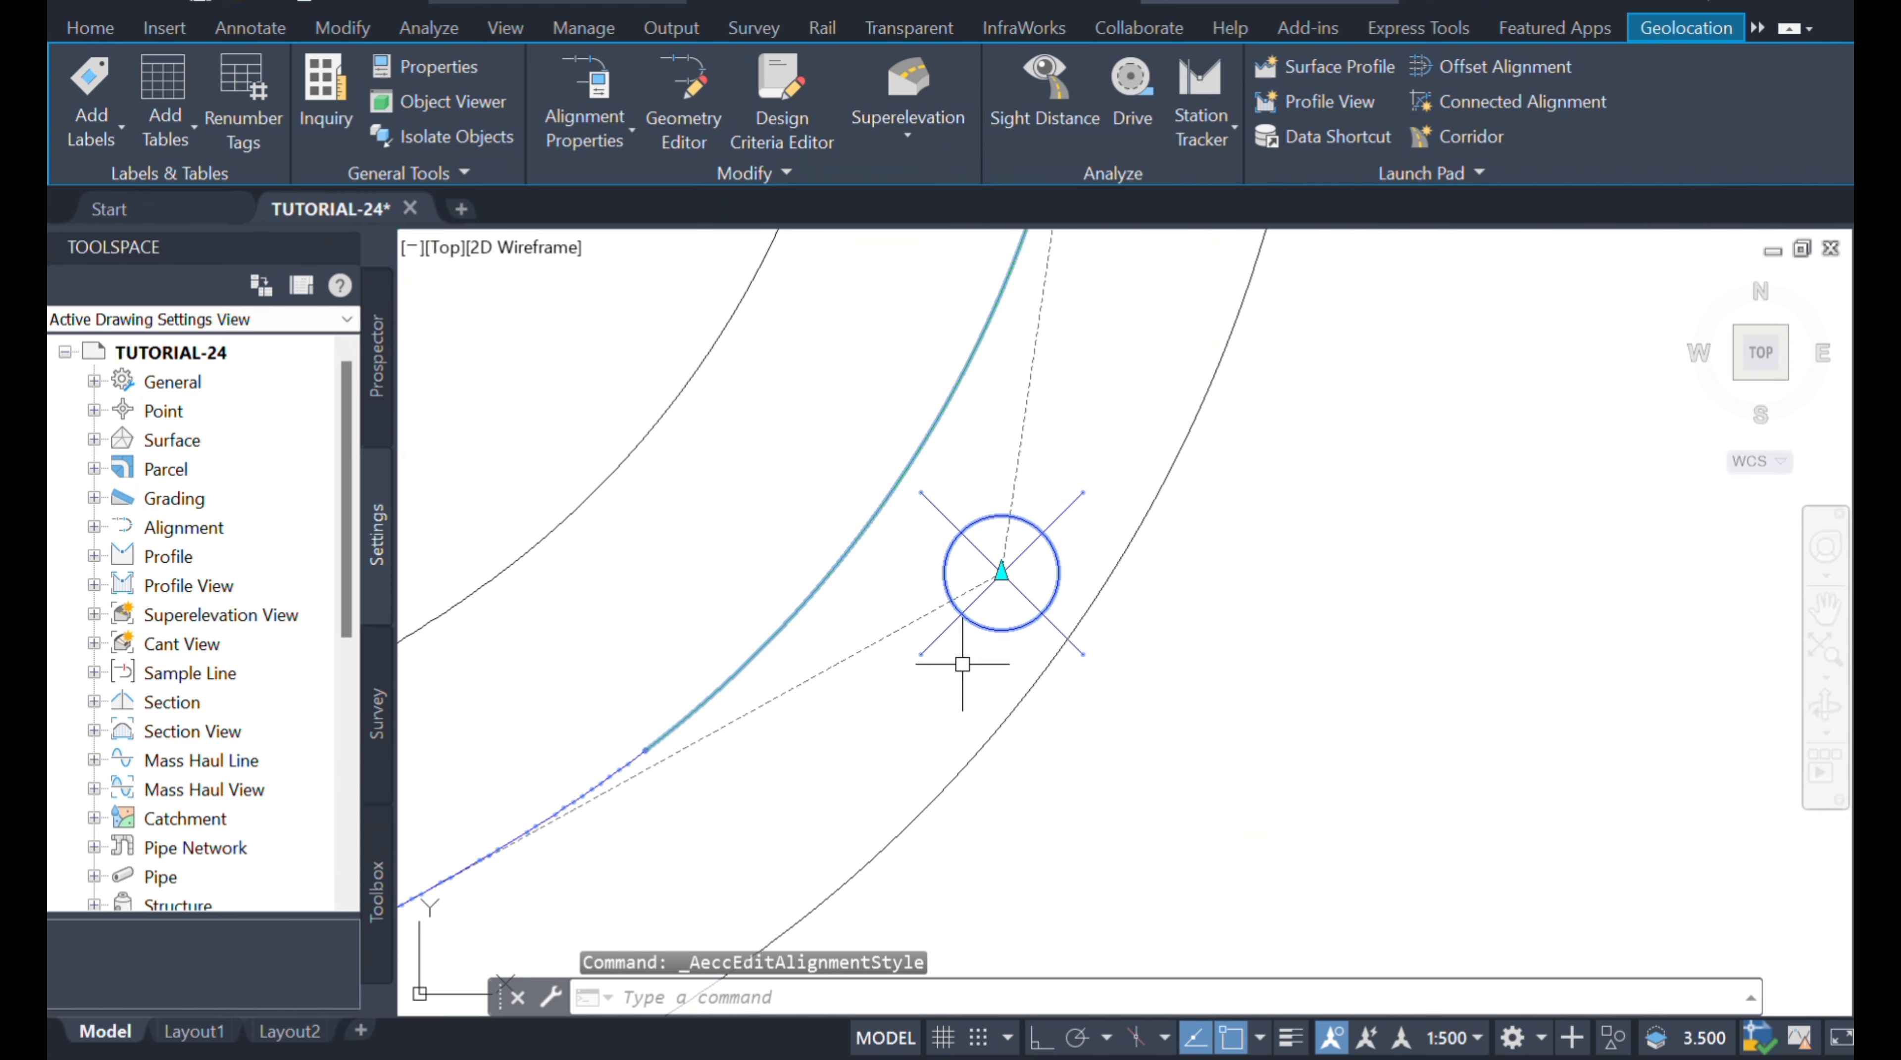
scroll(962, 663, down, 3)
scroll(1017, 583, down, 3)
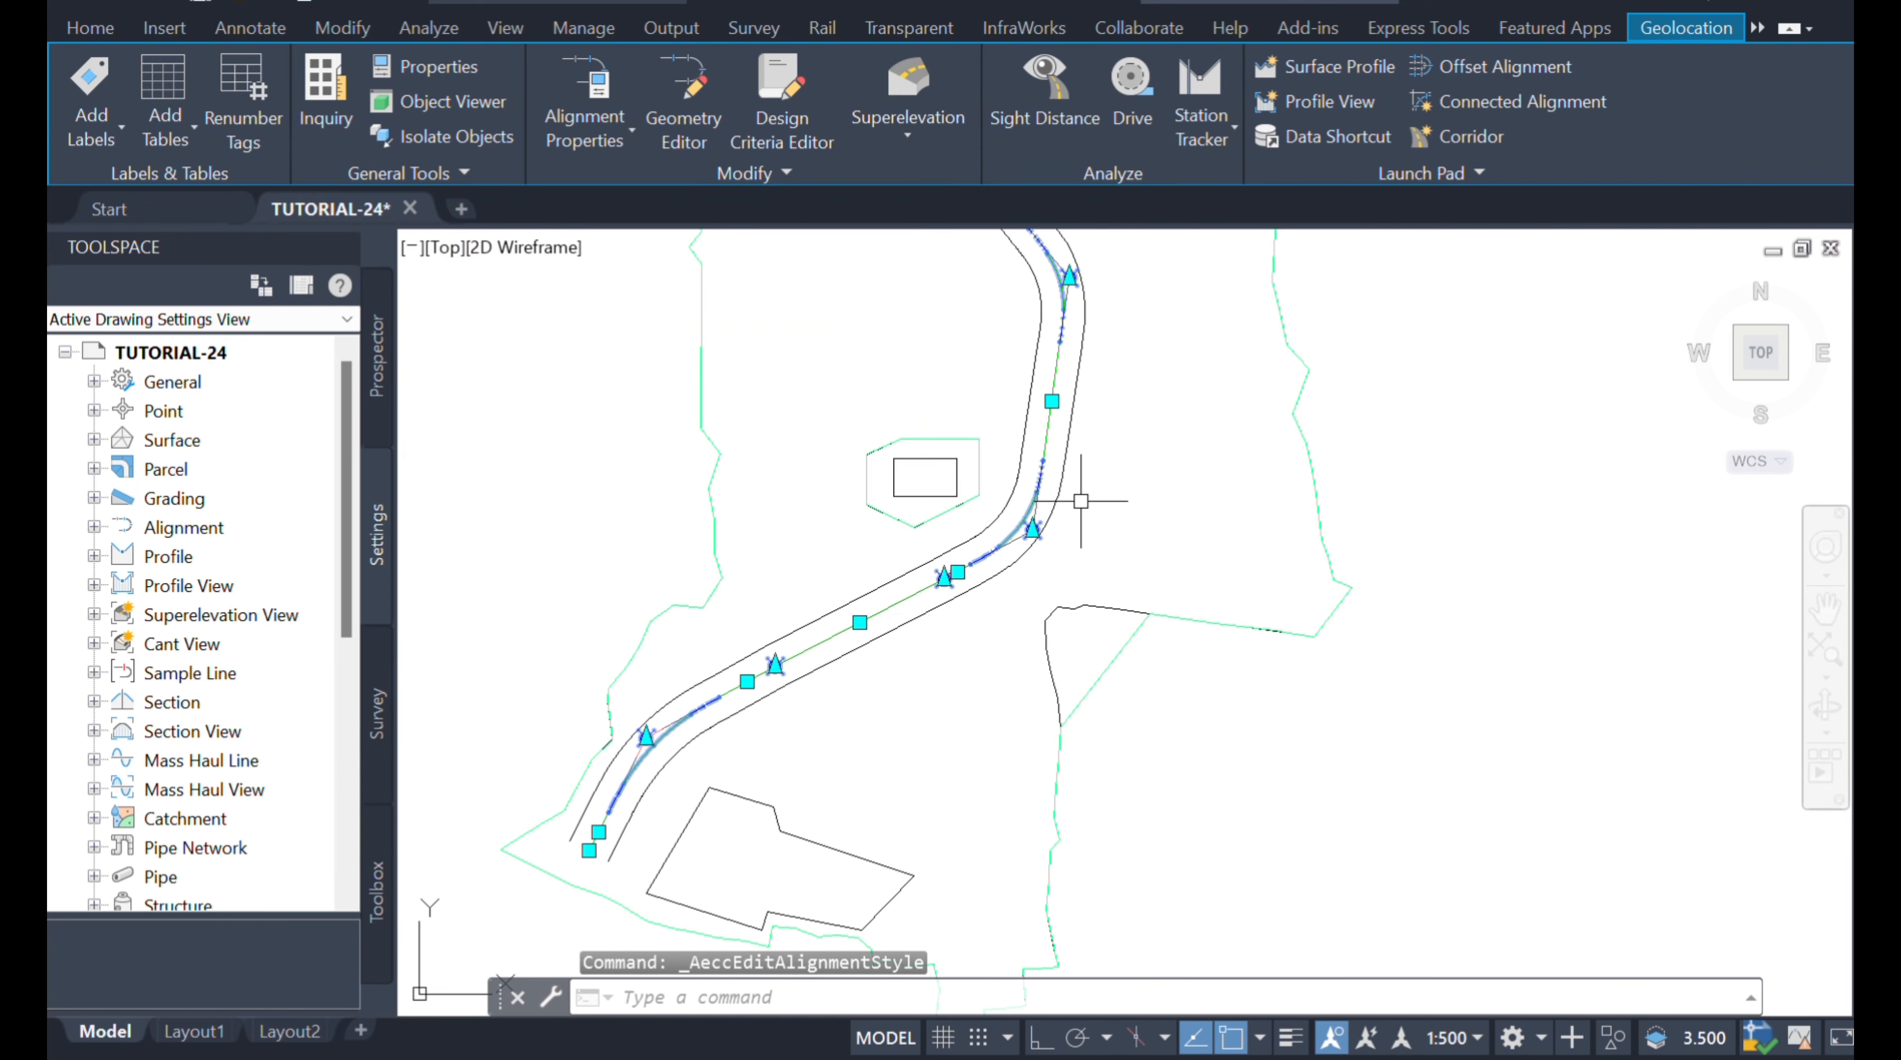
- Examine the circle-and-cross point of intersection markers along the straights and bends of alignment ROAD-1
scroll(773, 665, up, 8)
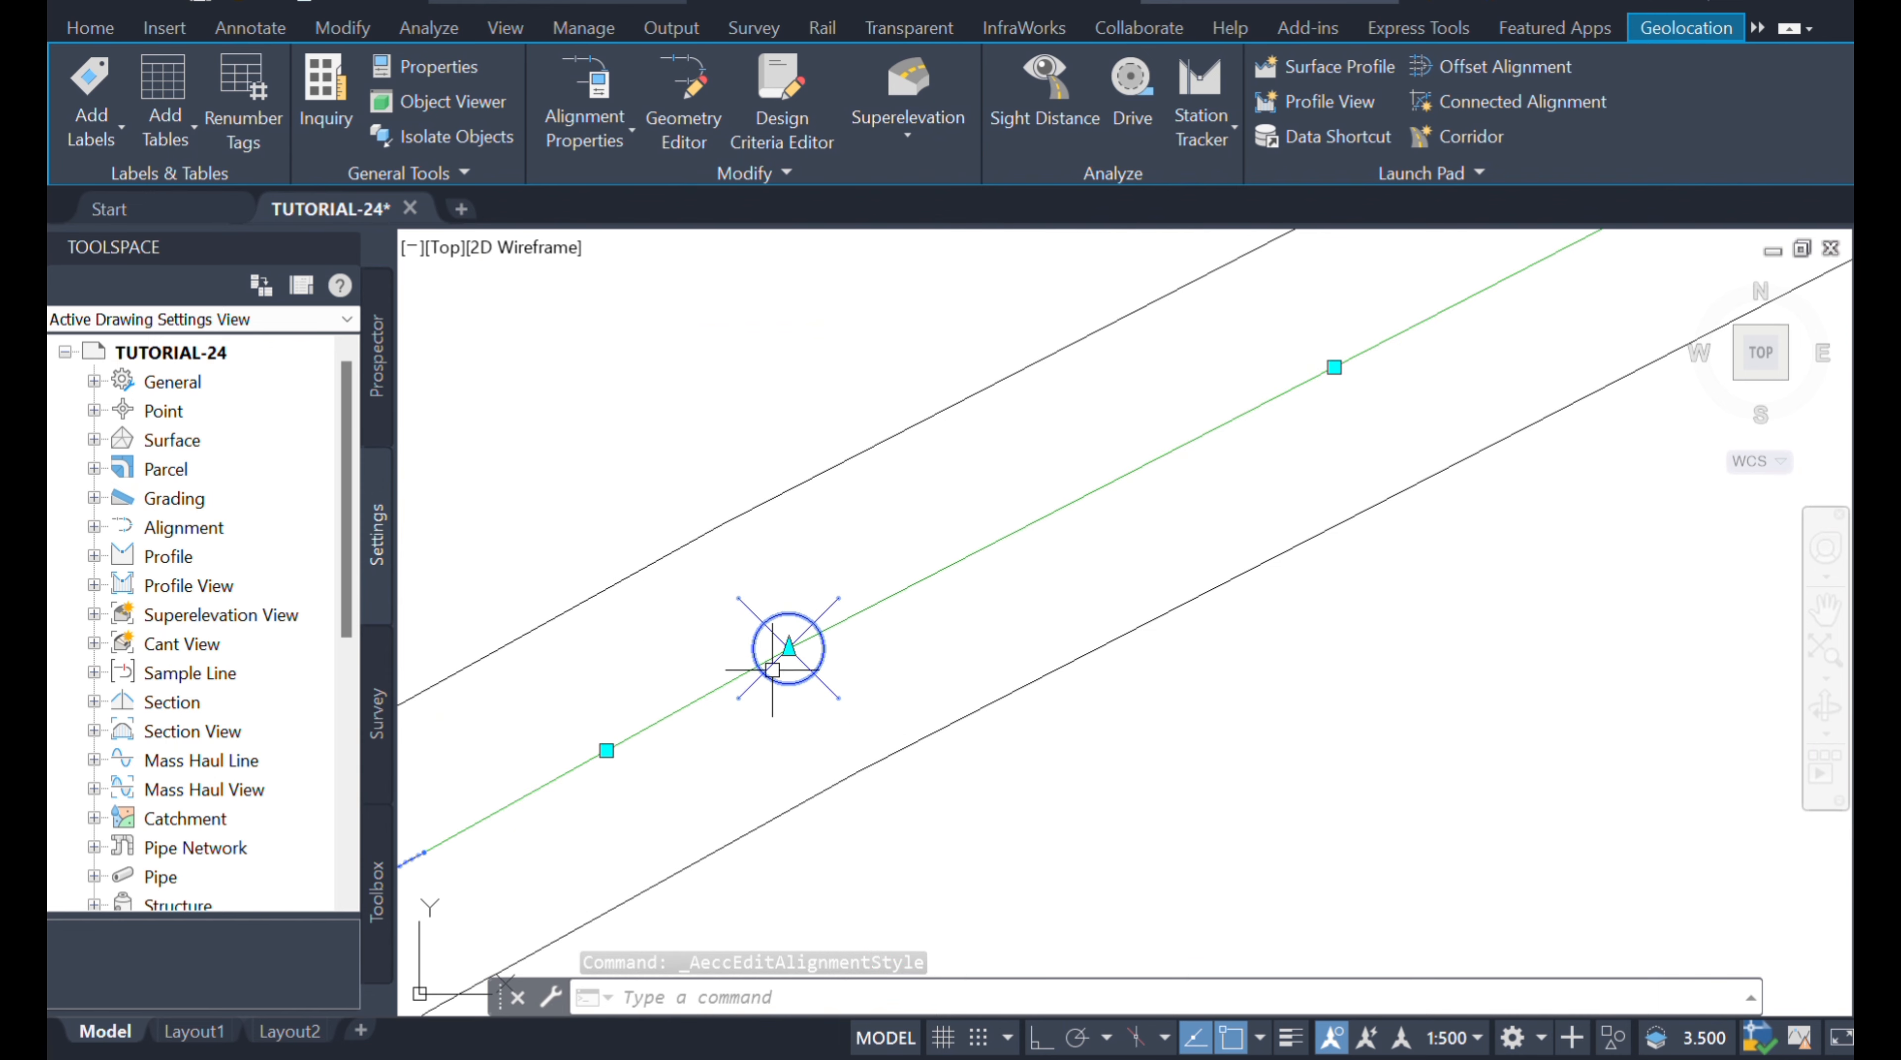
scroll(911, 500, down, 5)
scroll(890, 549, down, 4)
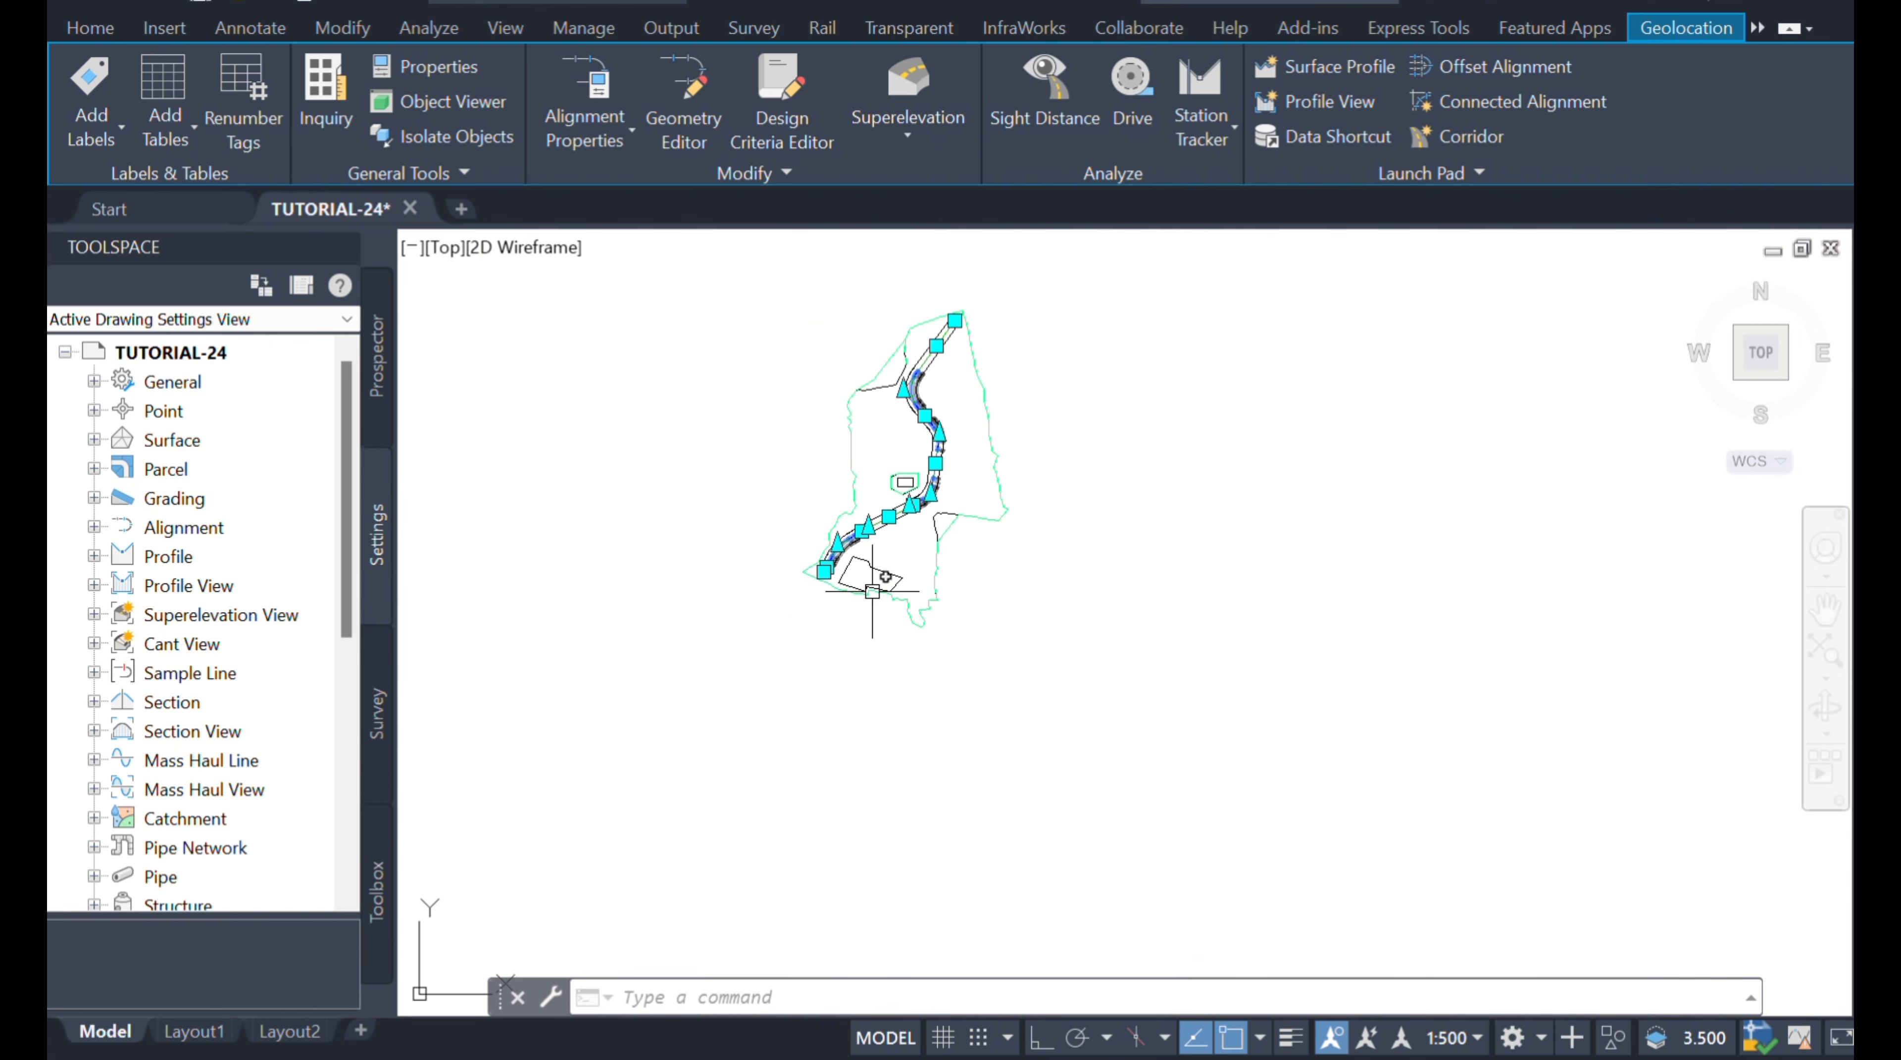
scroll(884, 530, up, 6)
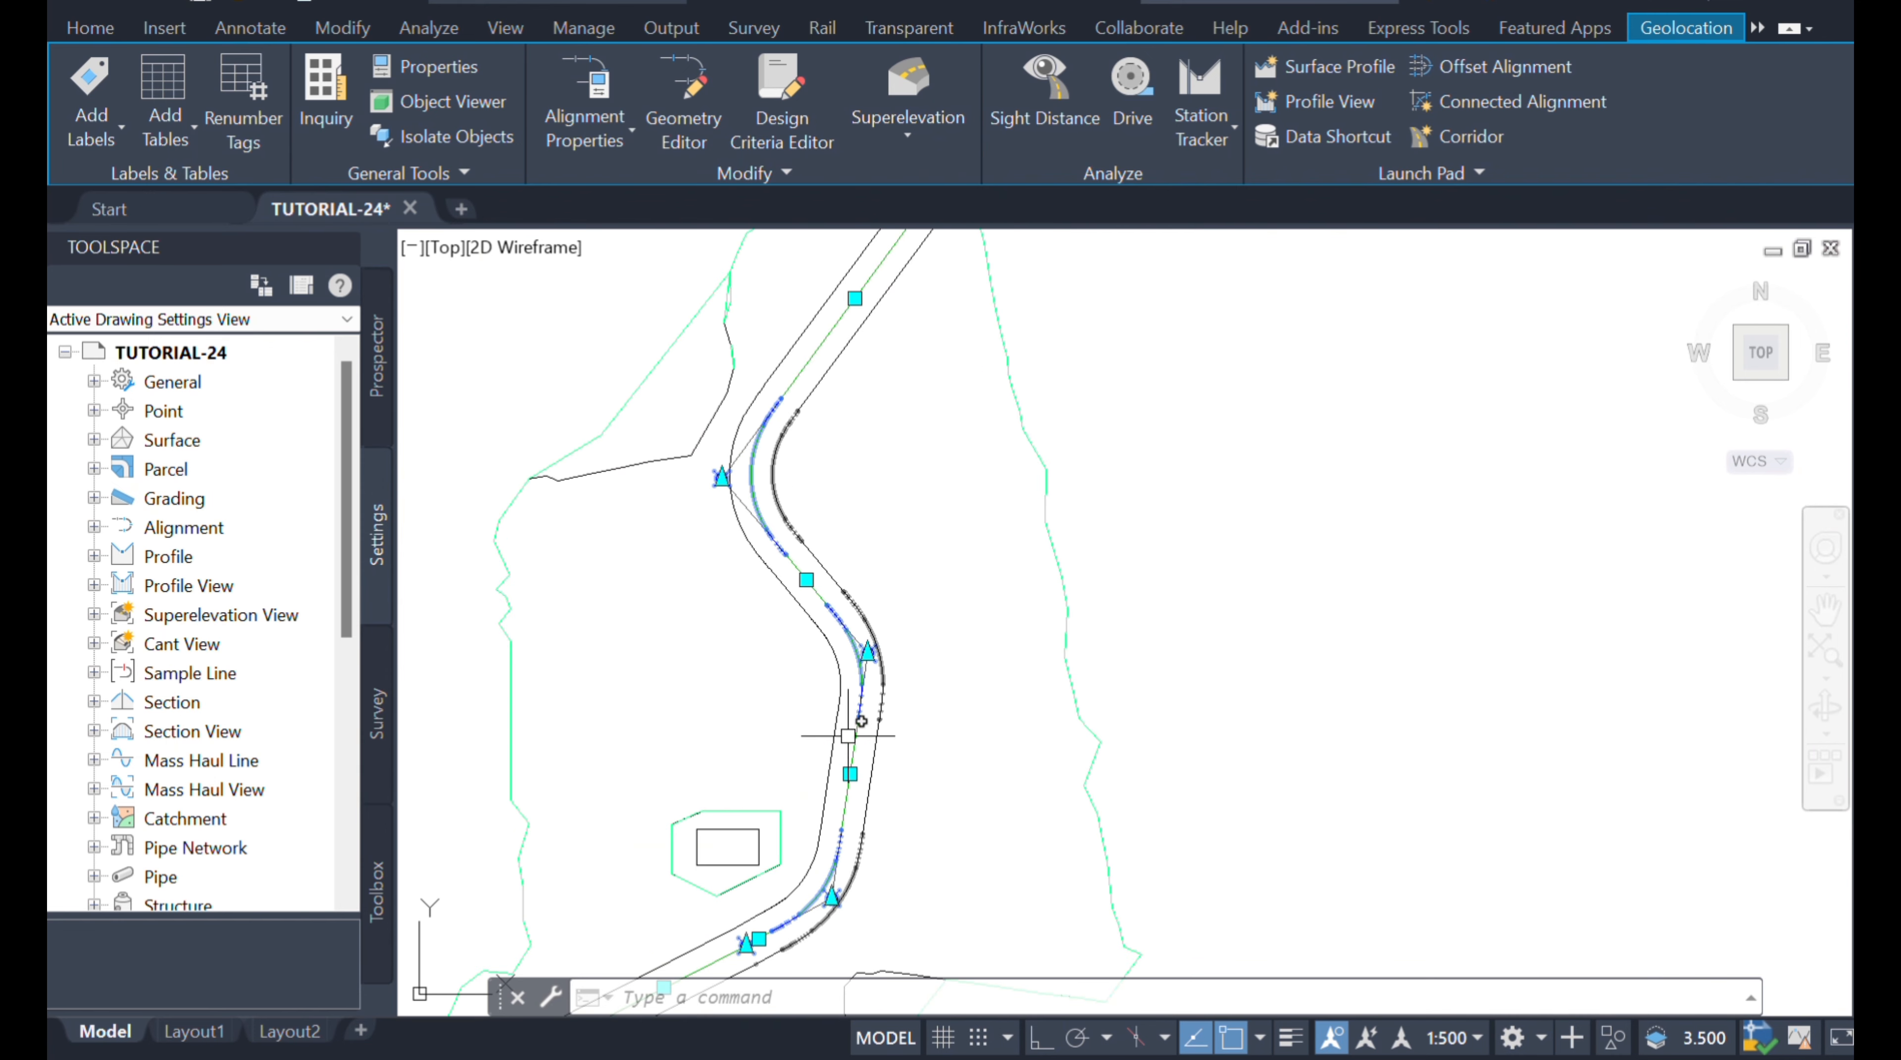
scroll(755, 438, up, 5)
scroll(747, 520, down, 3)
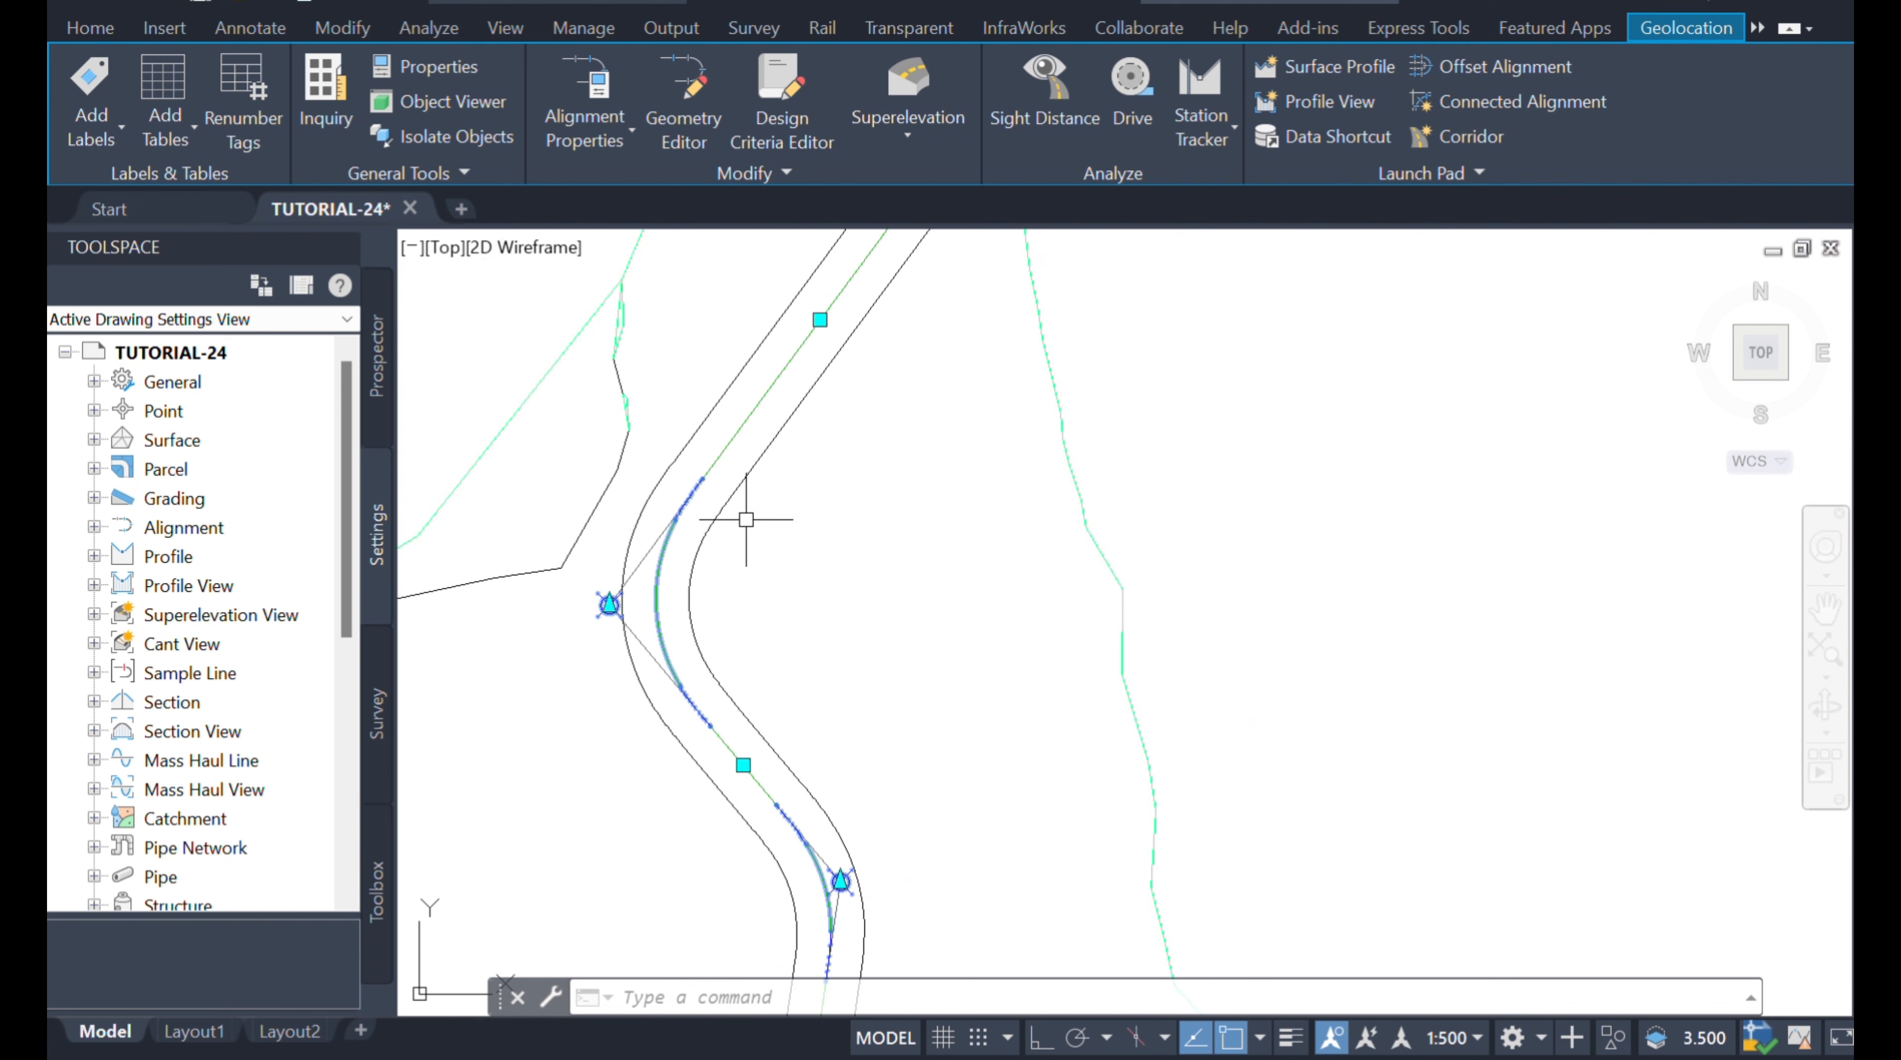
scroll(861, 445, down, 5)
scroll(747, 476, up, 7)
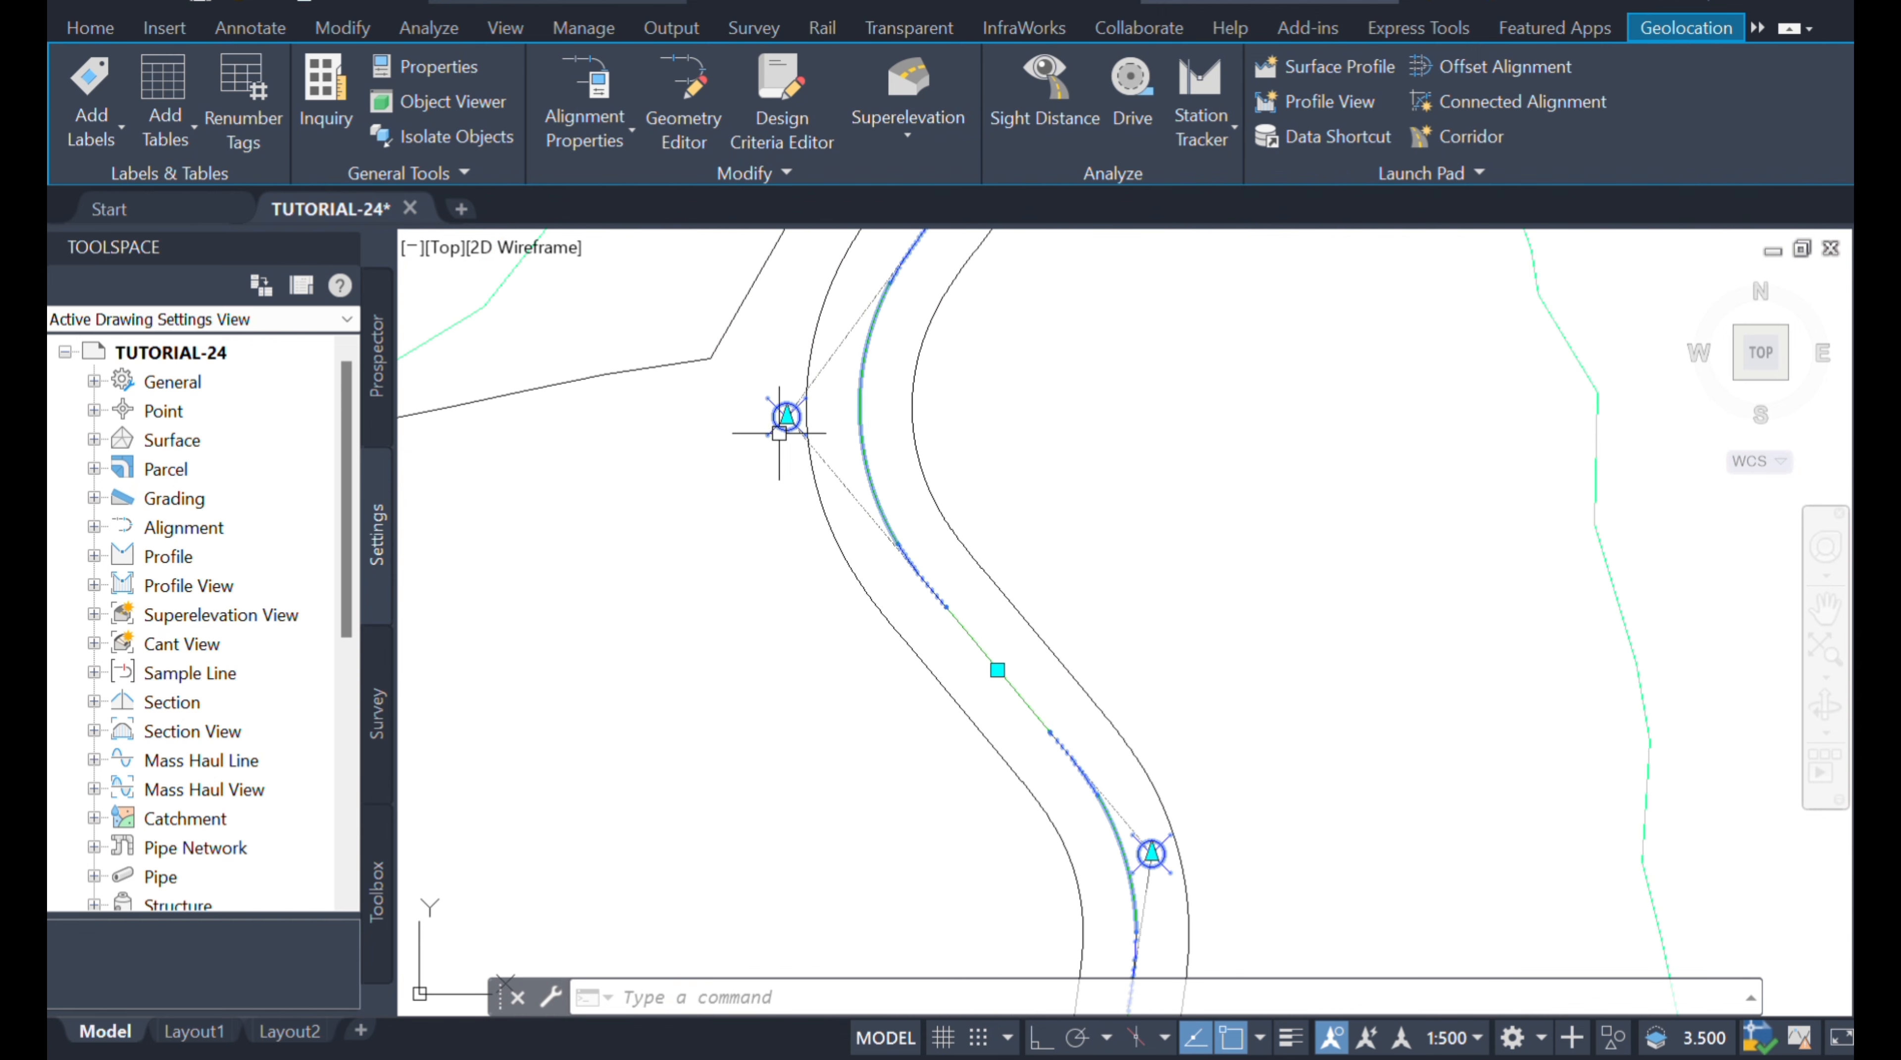
- Open the Proposed alignment style and set the Point of Intersection marker style to PI Point
click(594, 133)
click(660, 245)
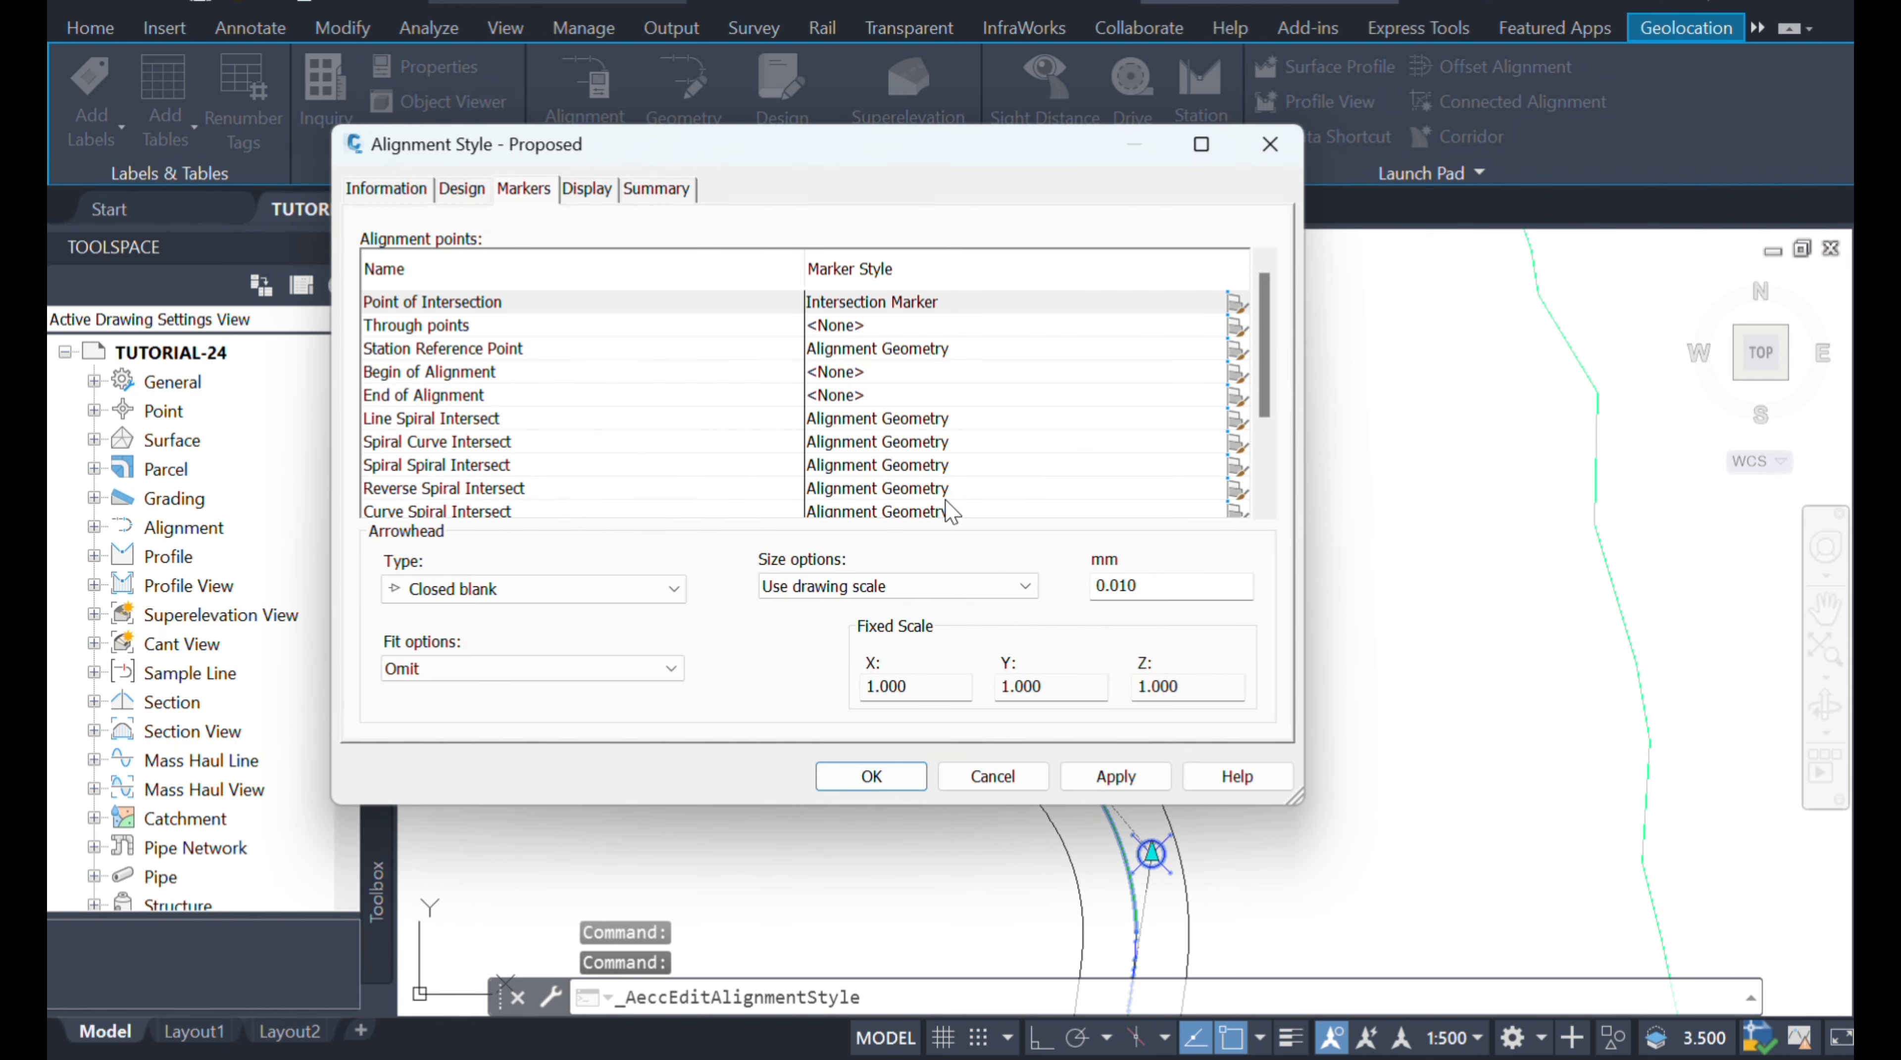
double_click(969, 312)
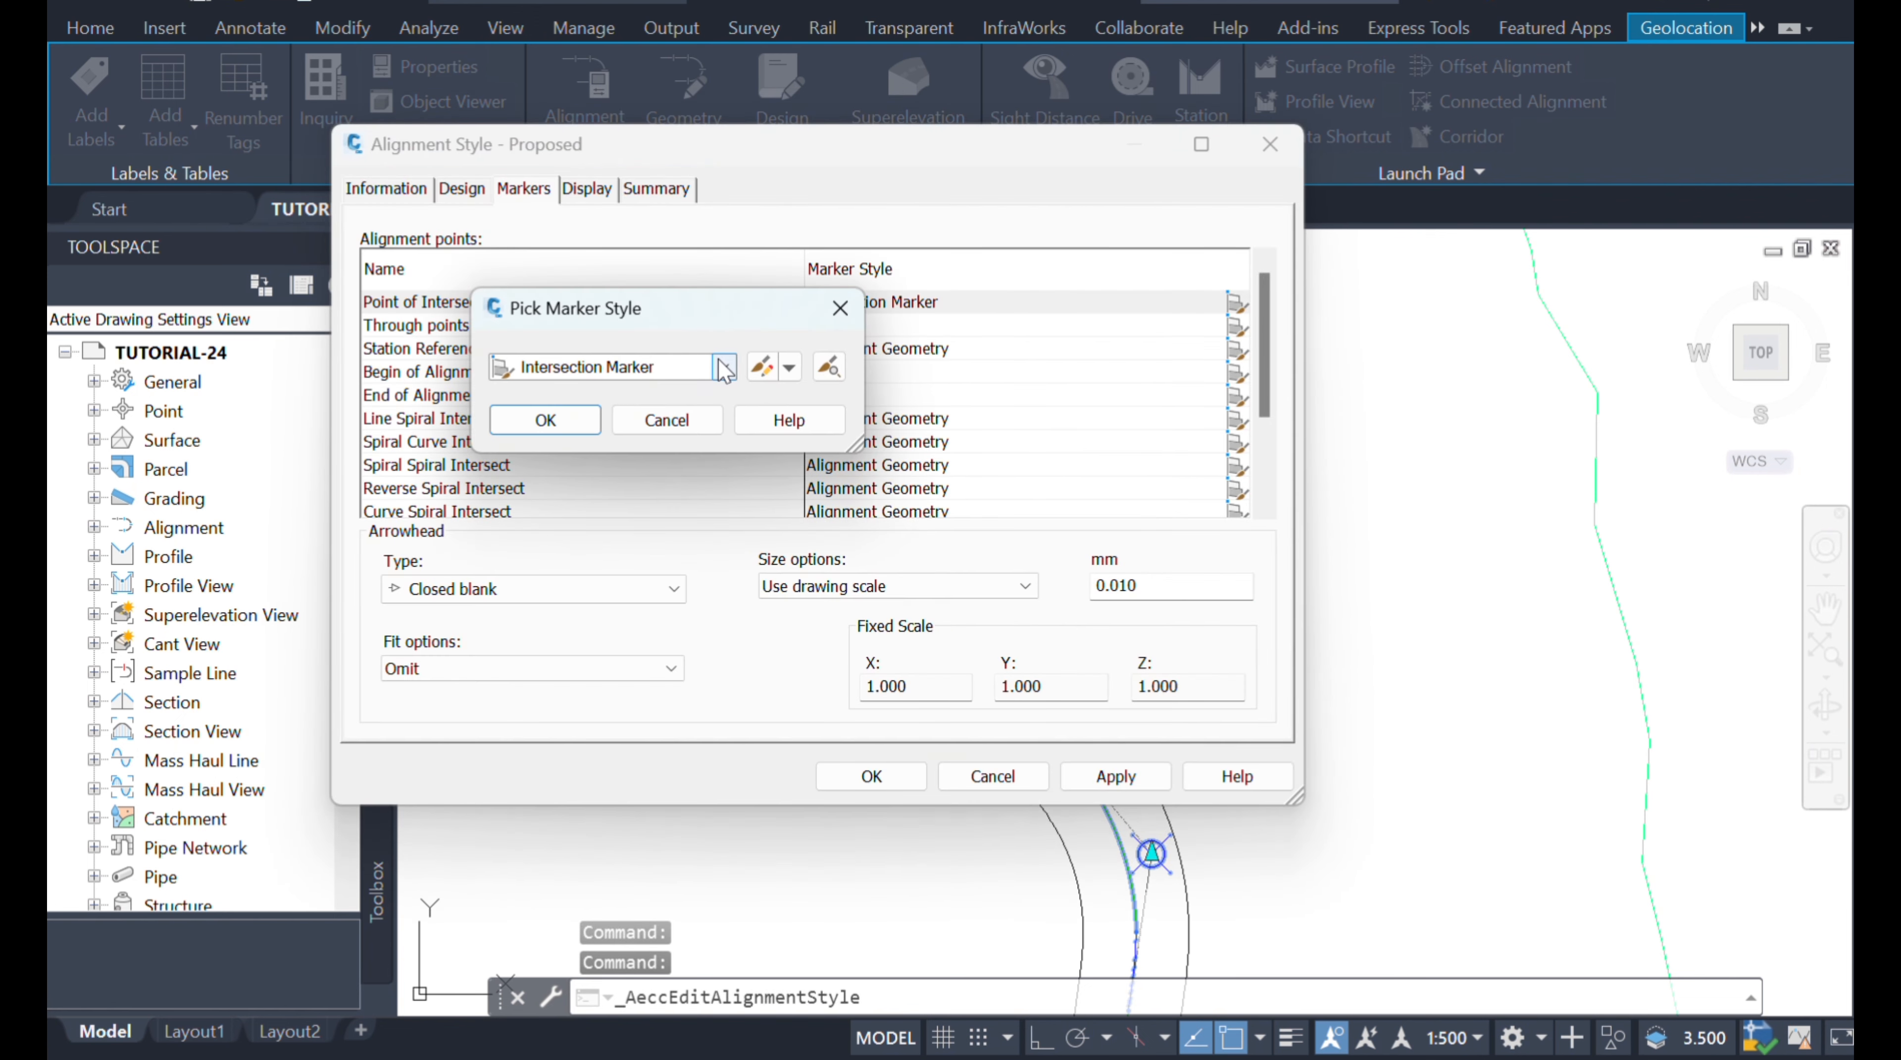
click(723, 367)
click(545, 463)
click(545, 421)
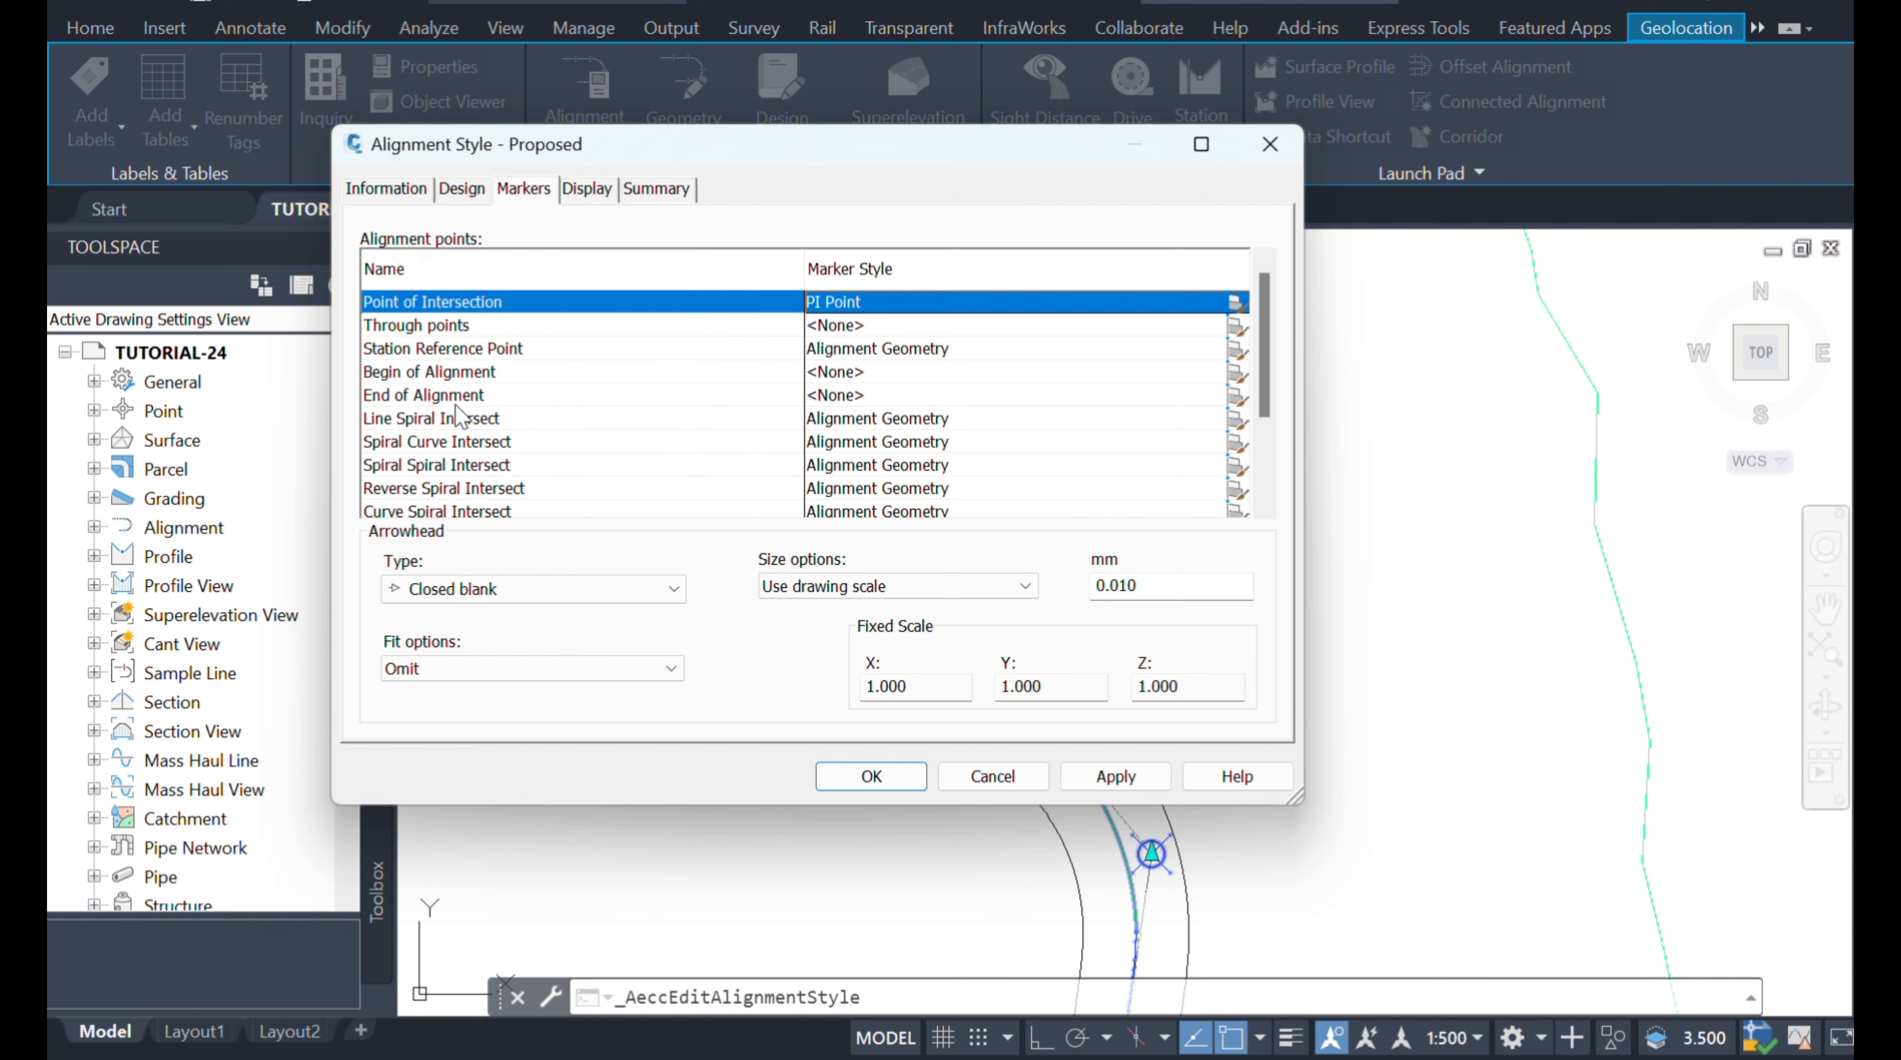
- Set the Begin of Alignment marker style to Basic Square and apply the style changes
click(876, 401)
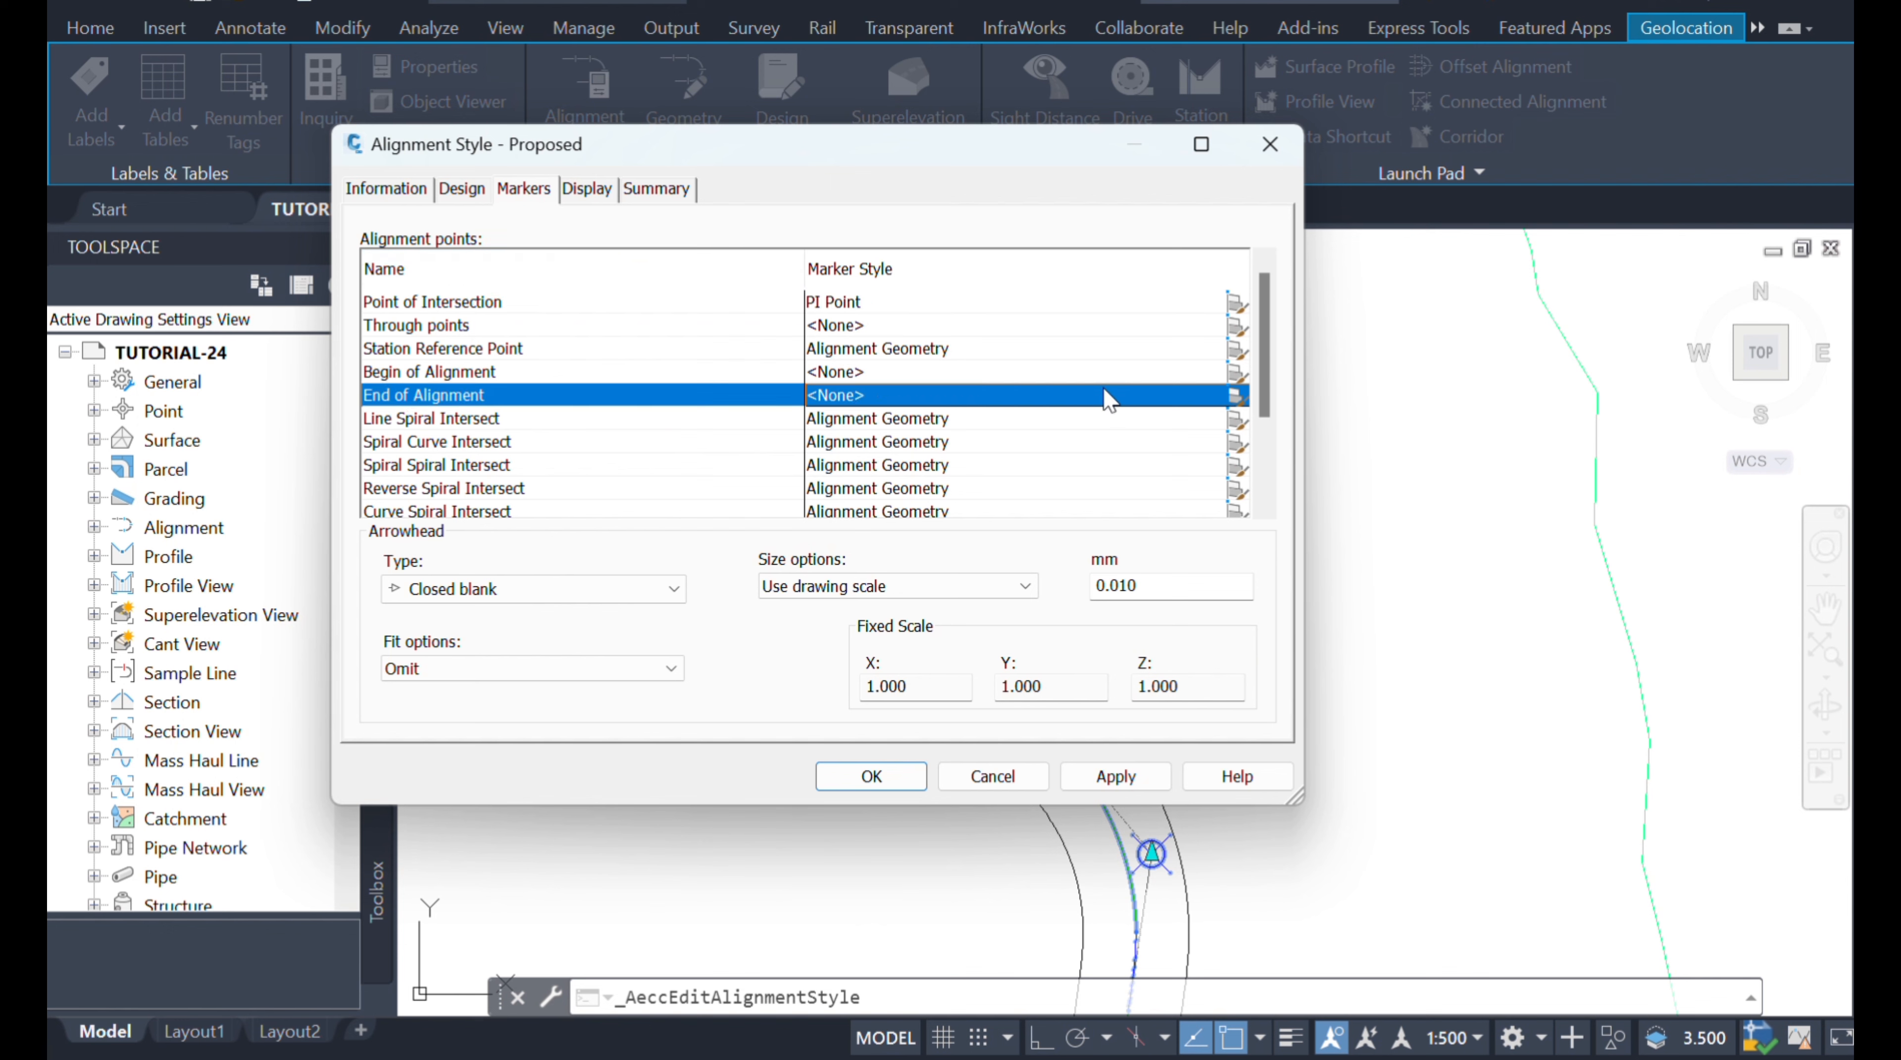
click(965, 373)
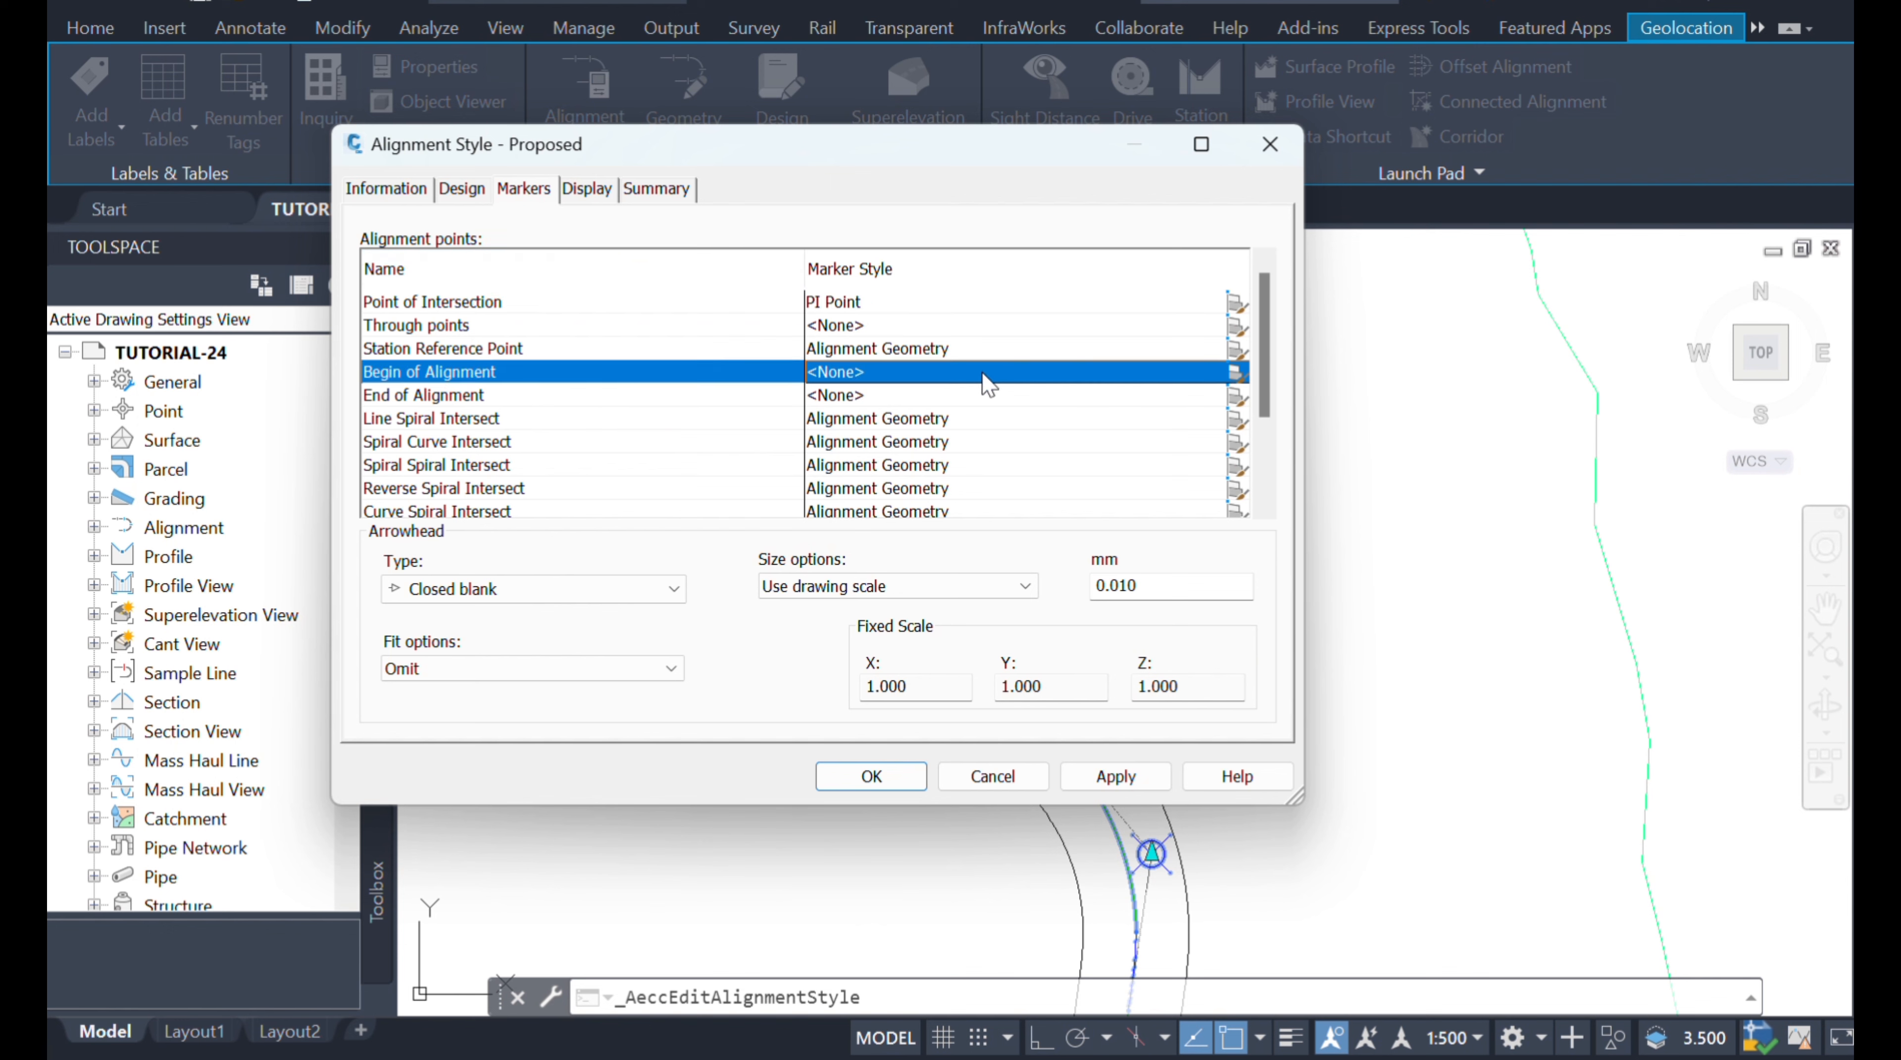
click(1229, 376)
click(717, 368)
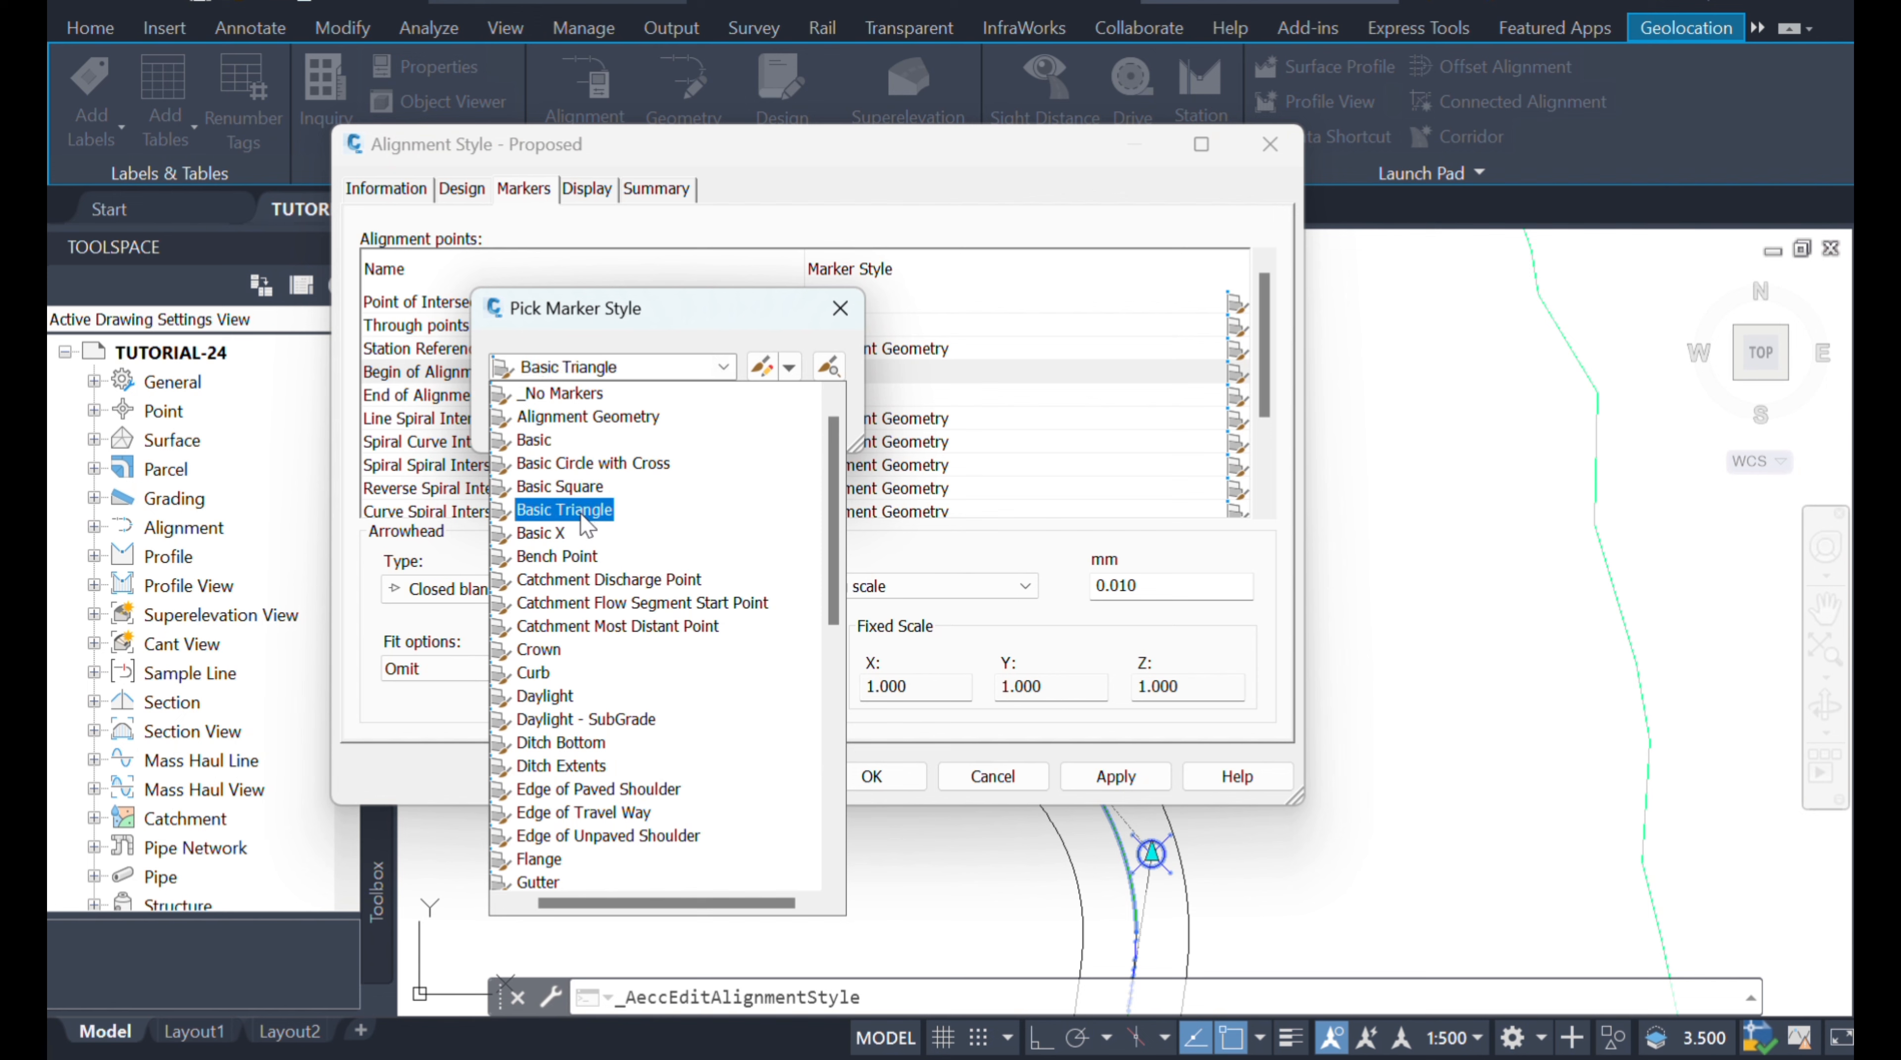
click(576, 492)
click(545, 421)
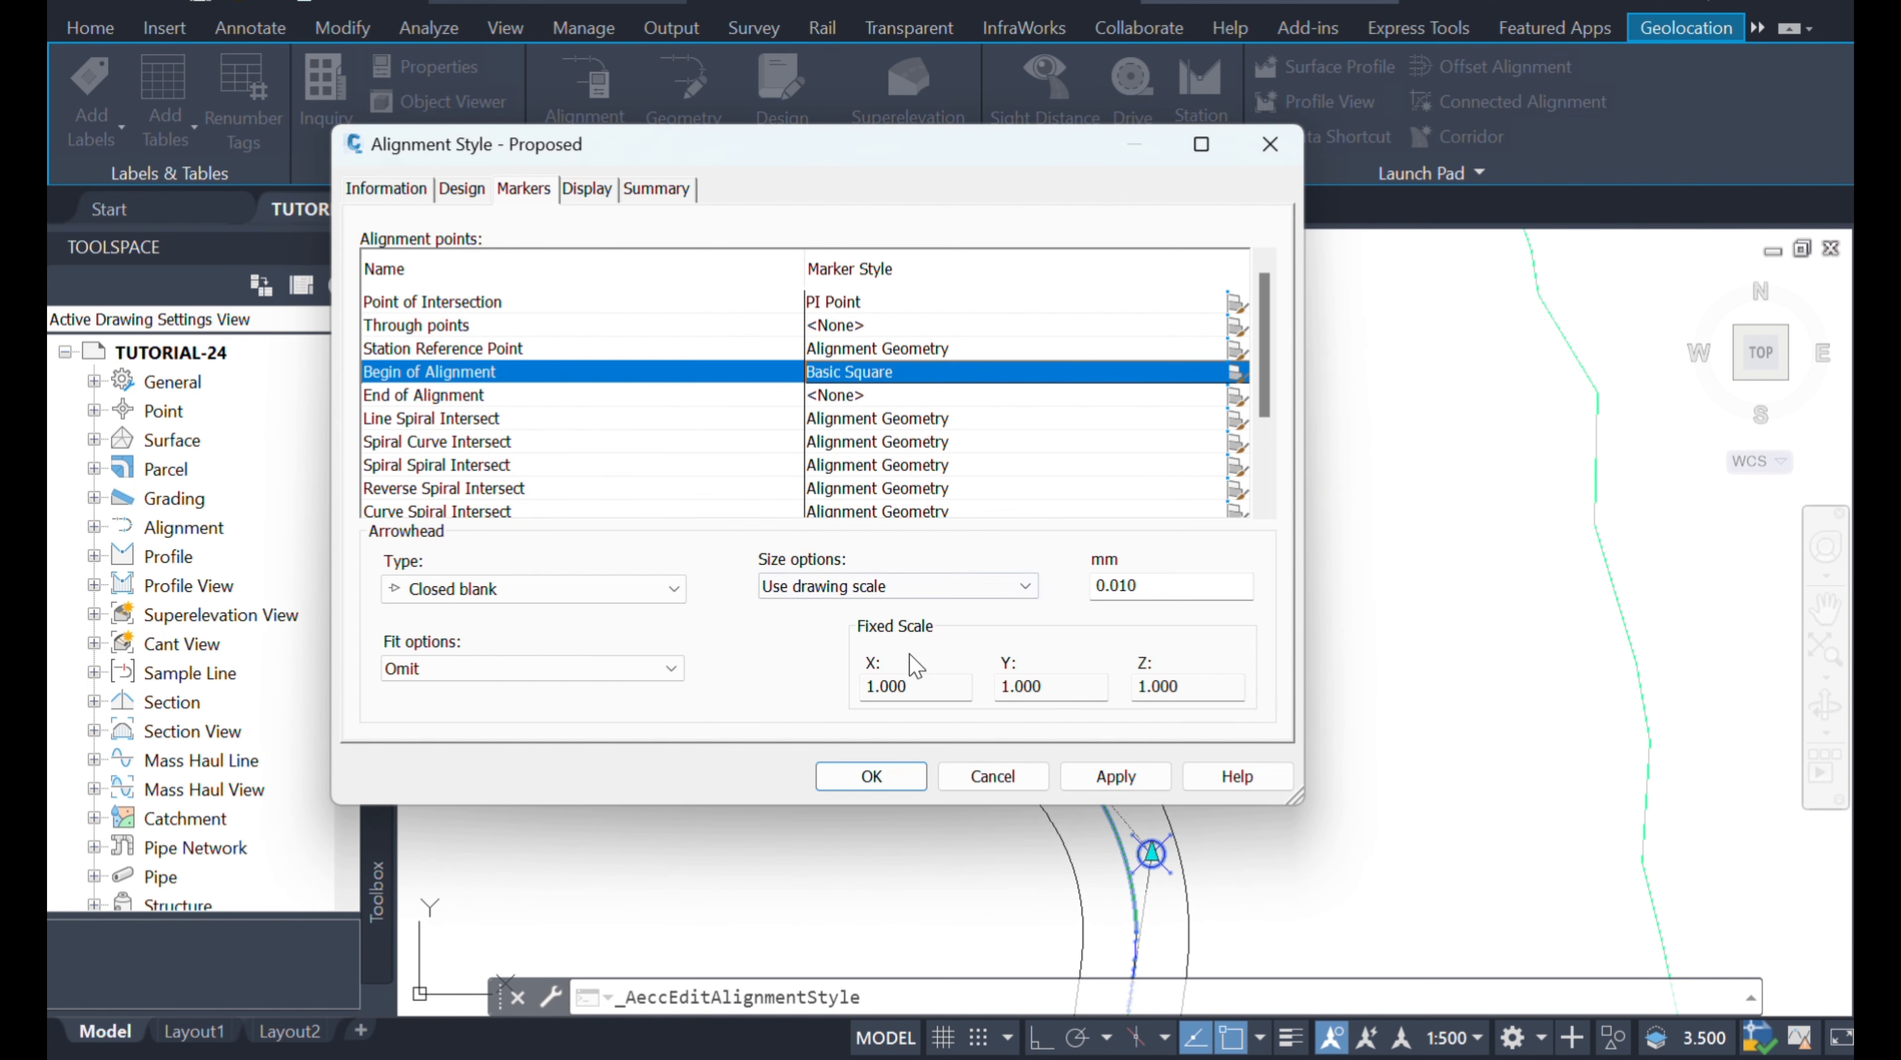
click(1113, 776)
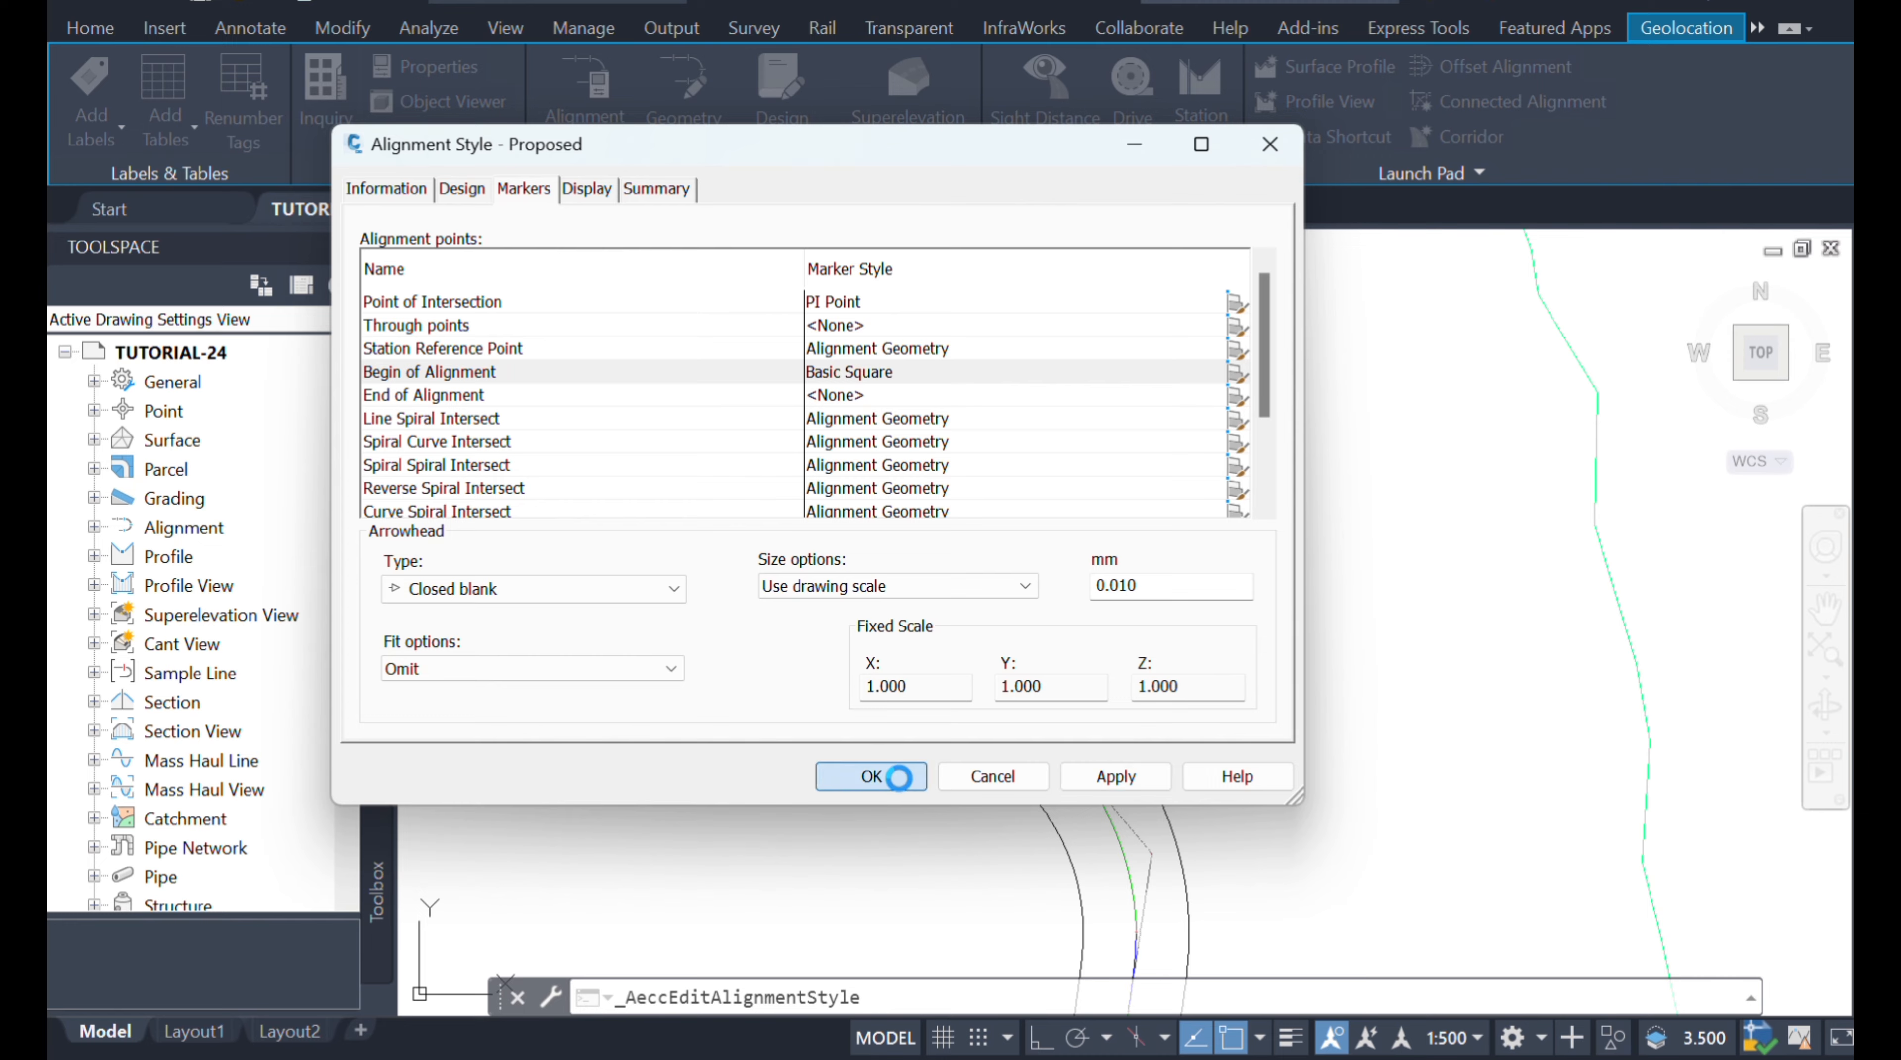
click(872, 777)
- Turn off the visibility of the Line component in the Proposed alignment style's plan display and apply it
scroll(922, 367, down, 5)
scroll(840, 543, up, 10)
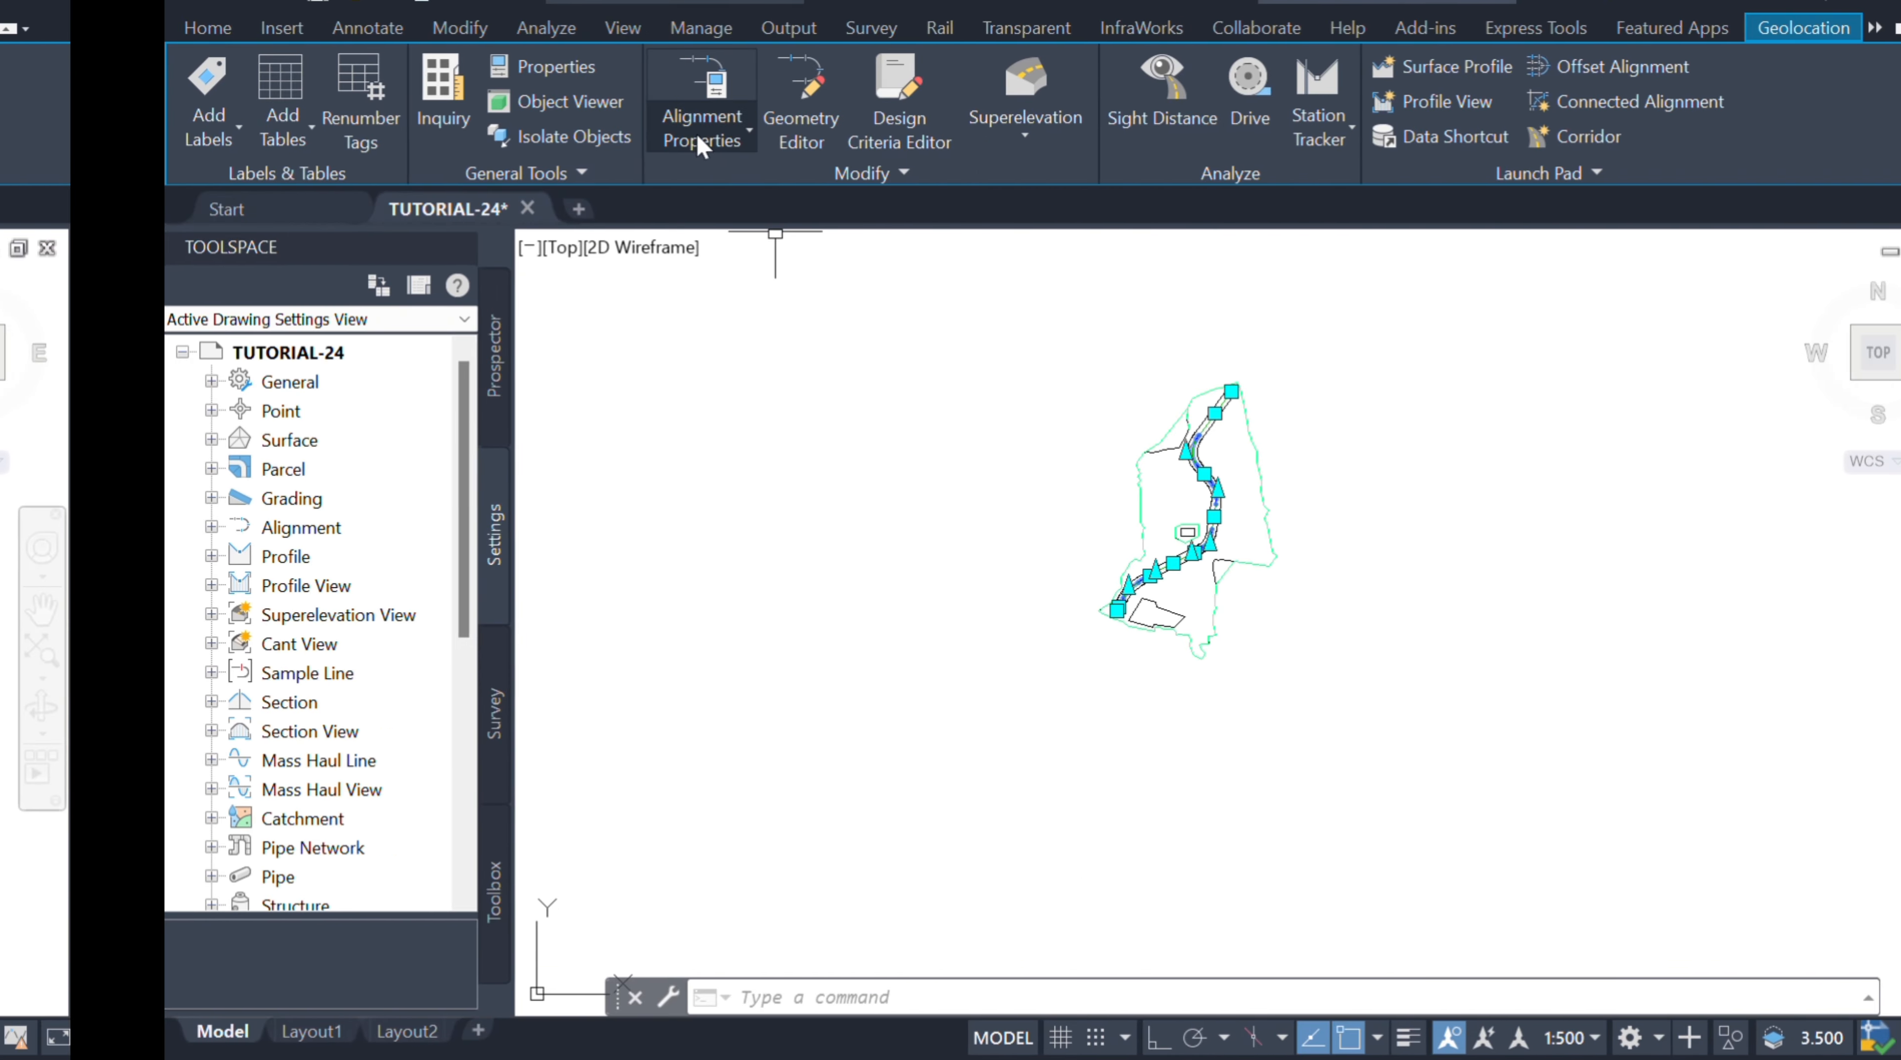
click(586, 152)
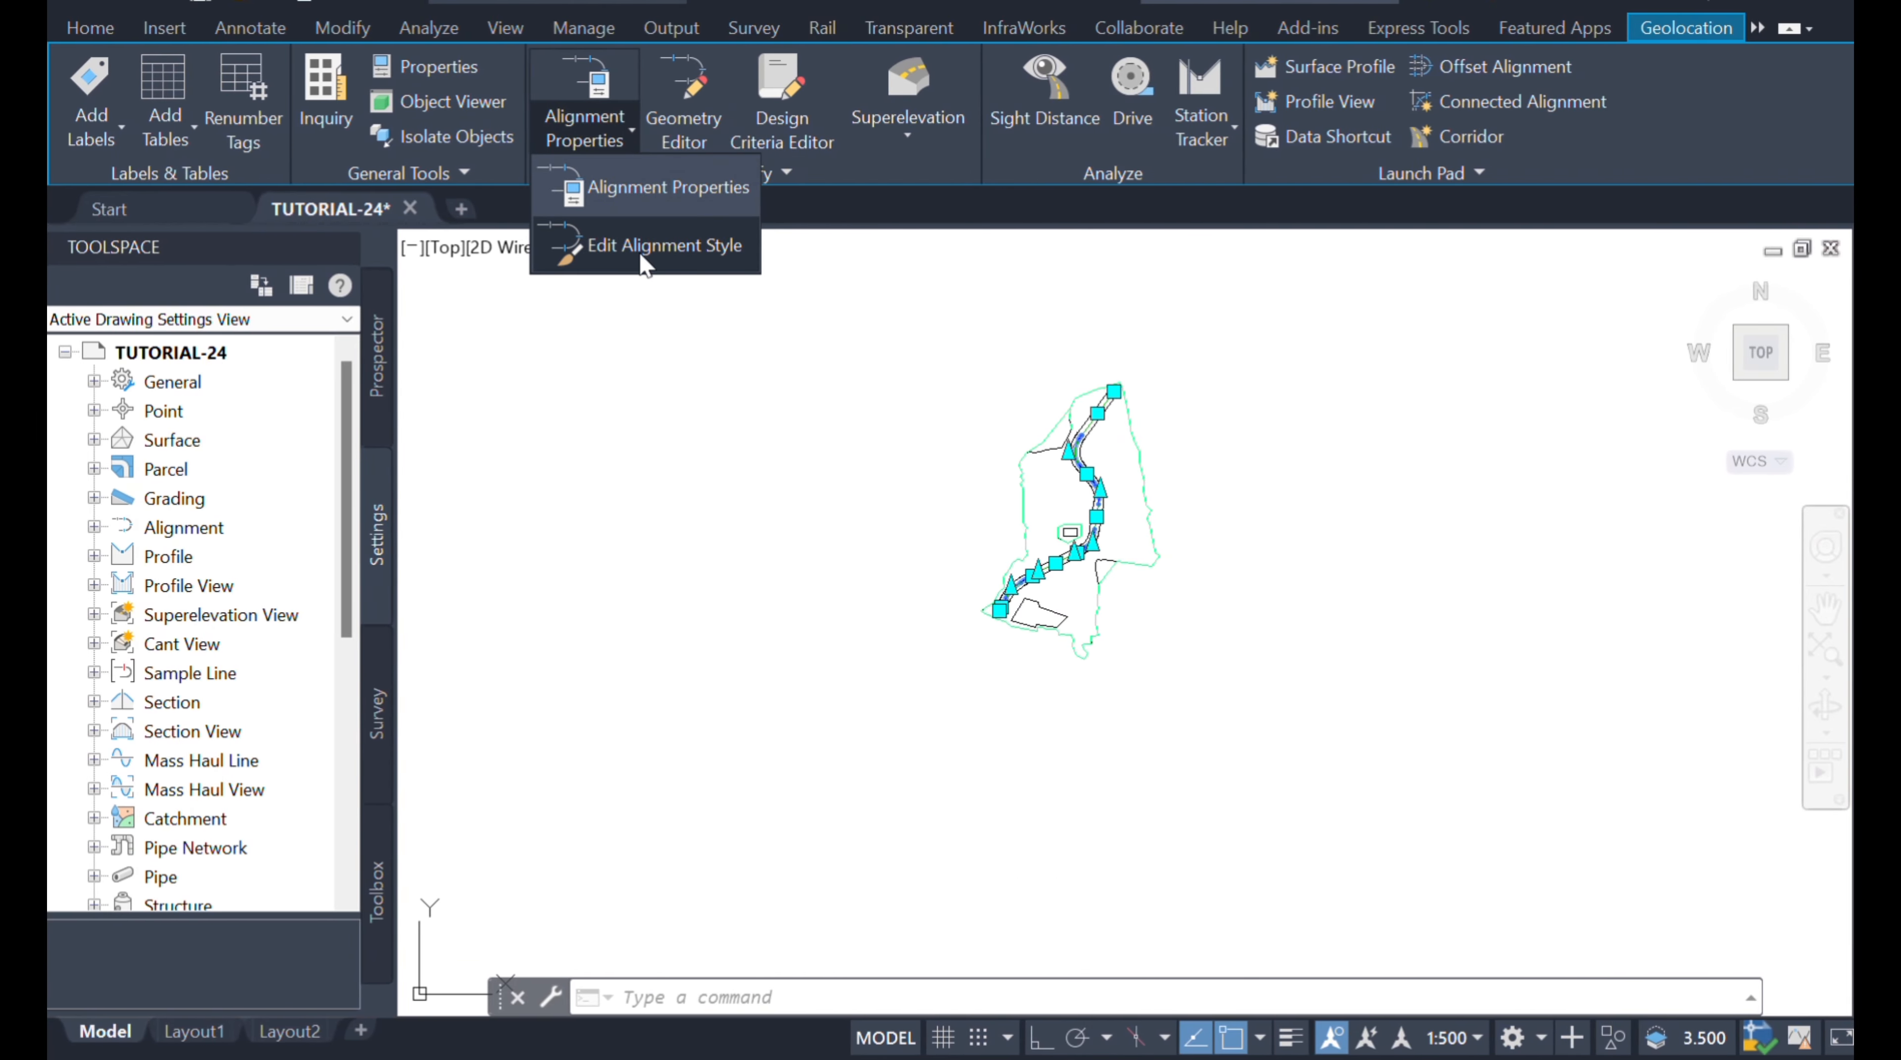
click(571, 242)
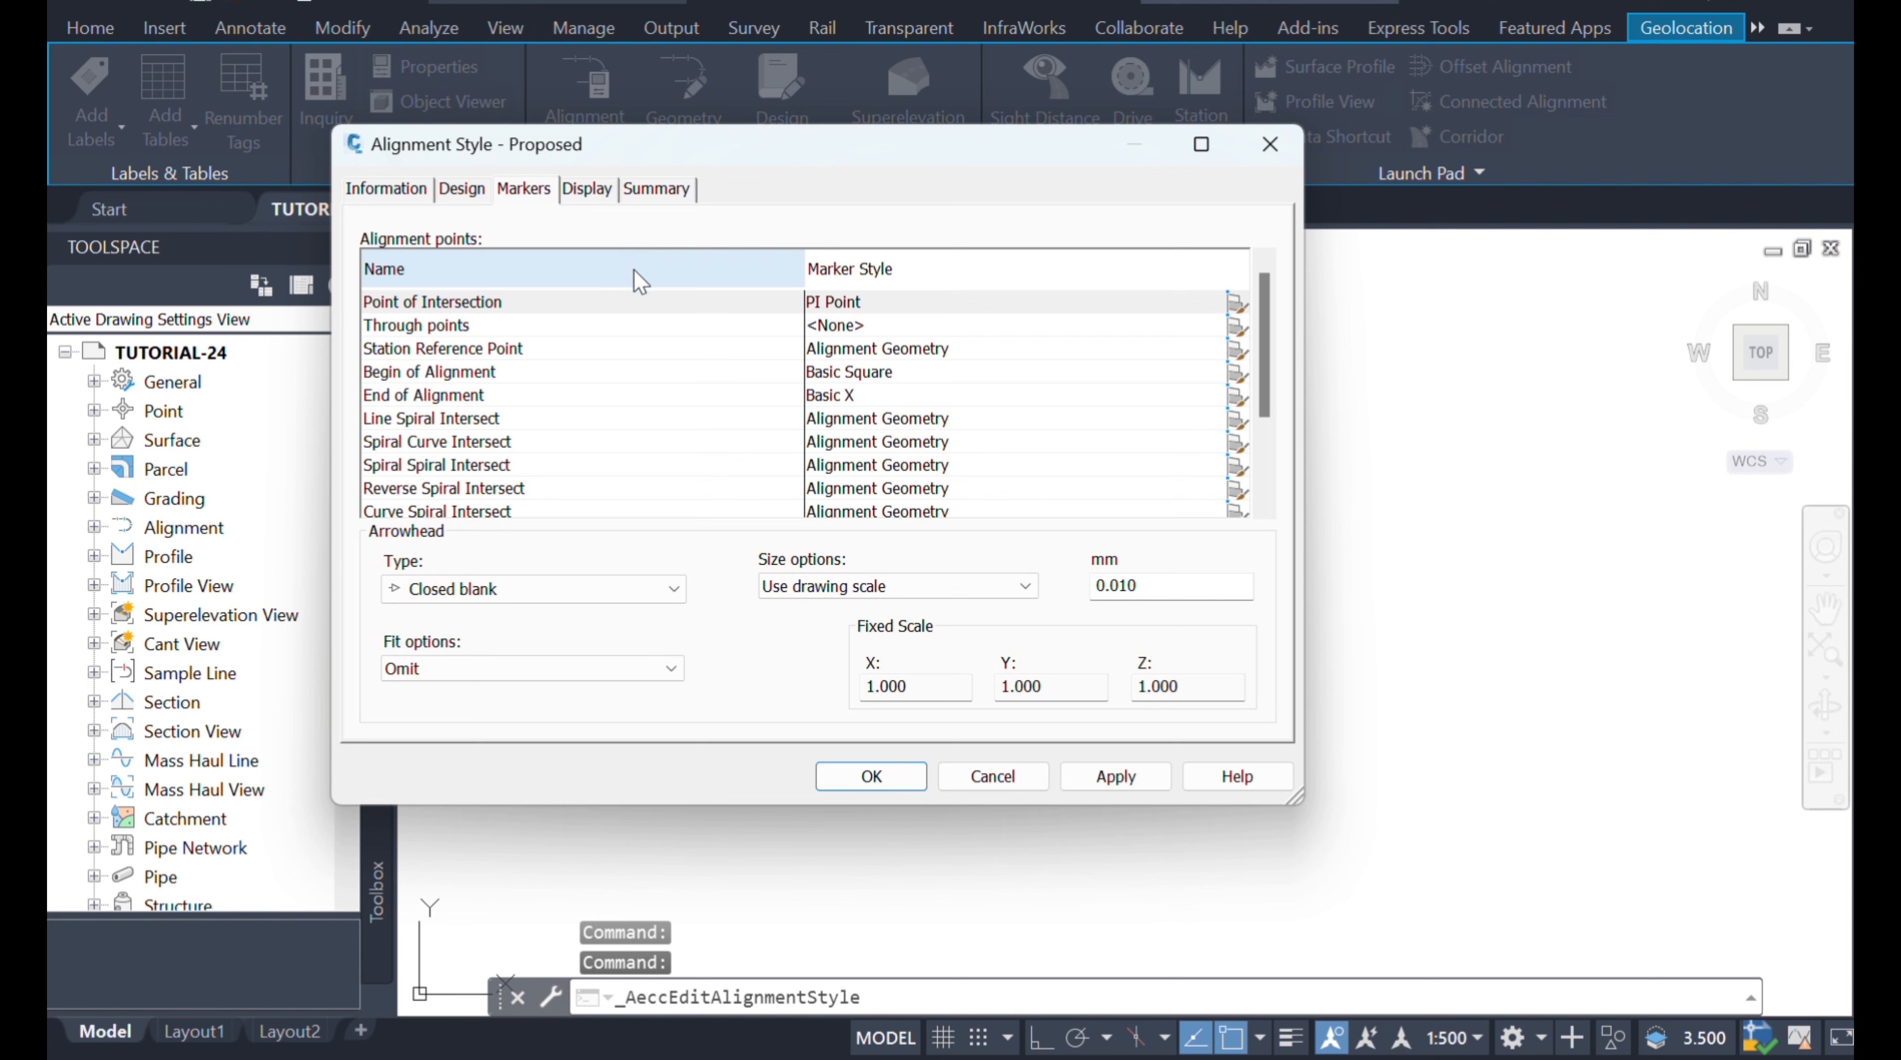
click(587, 188)
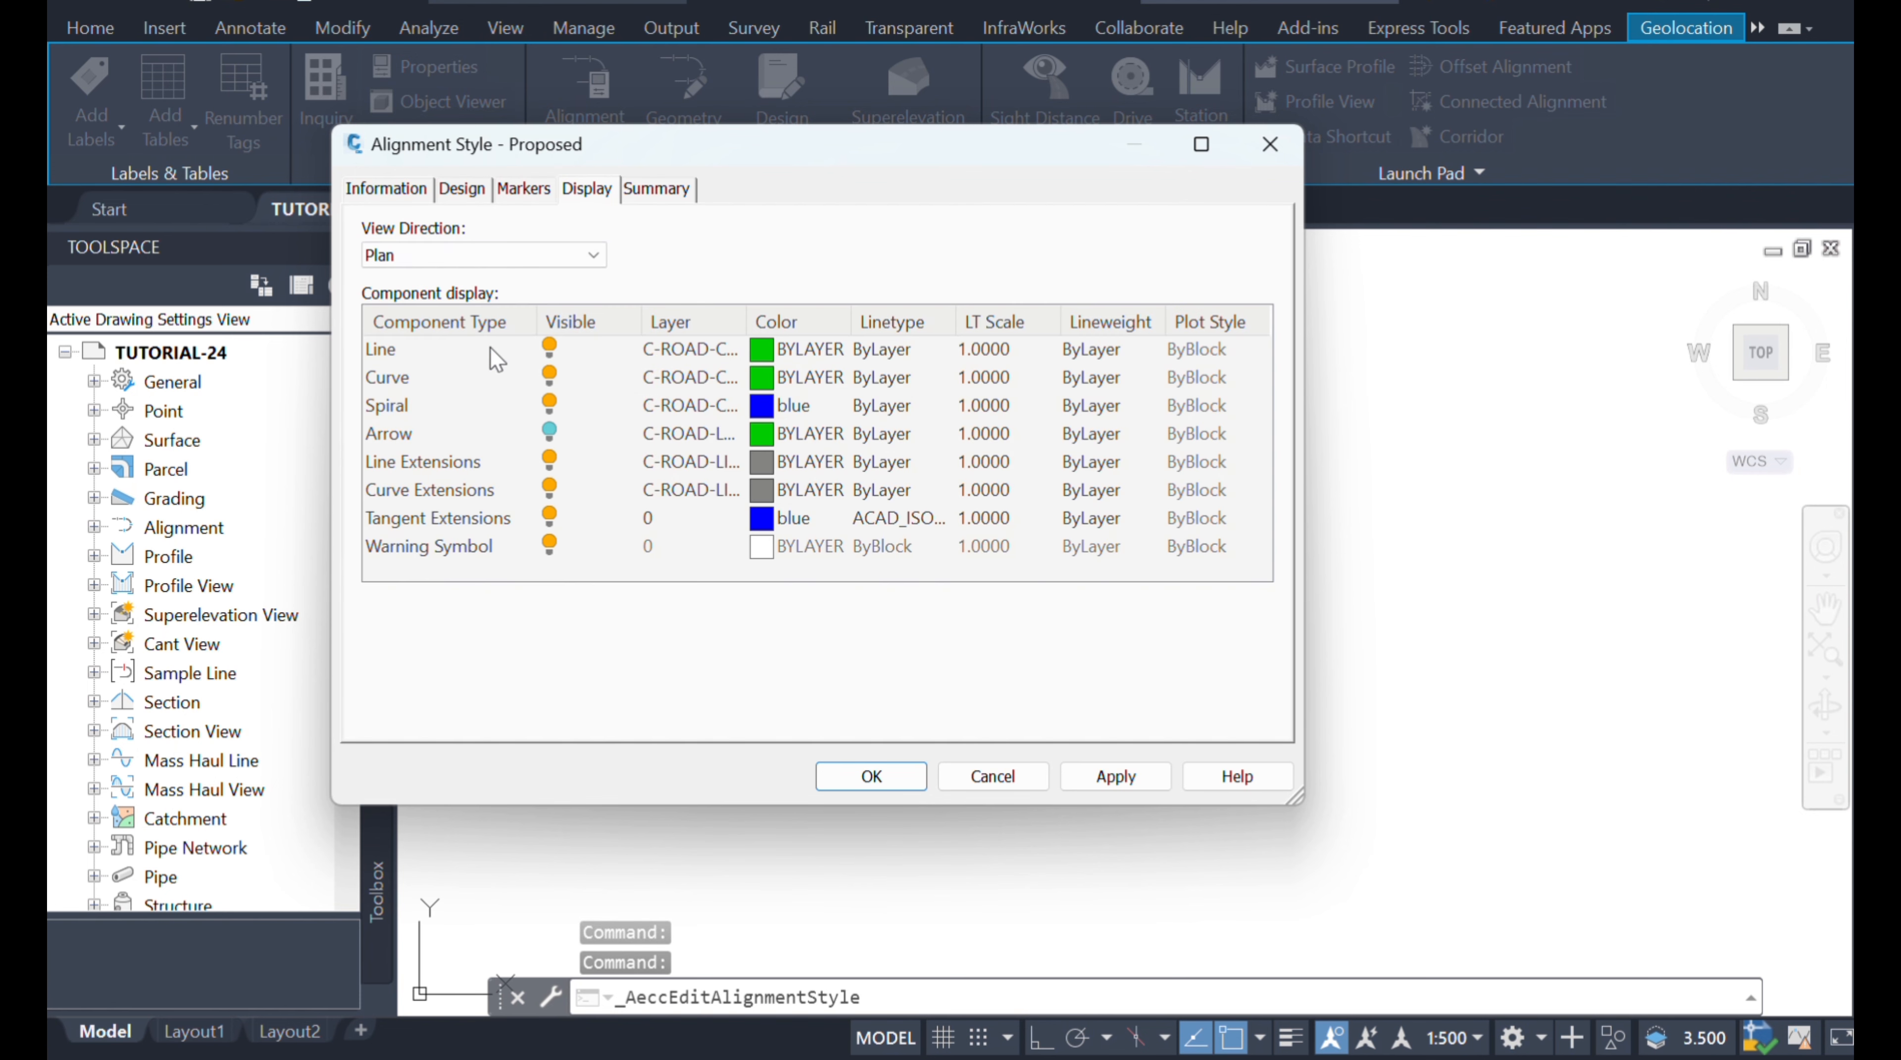
click(551, 347)
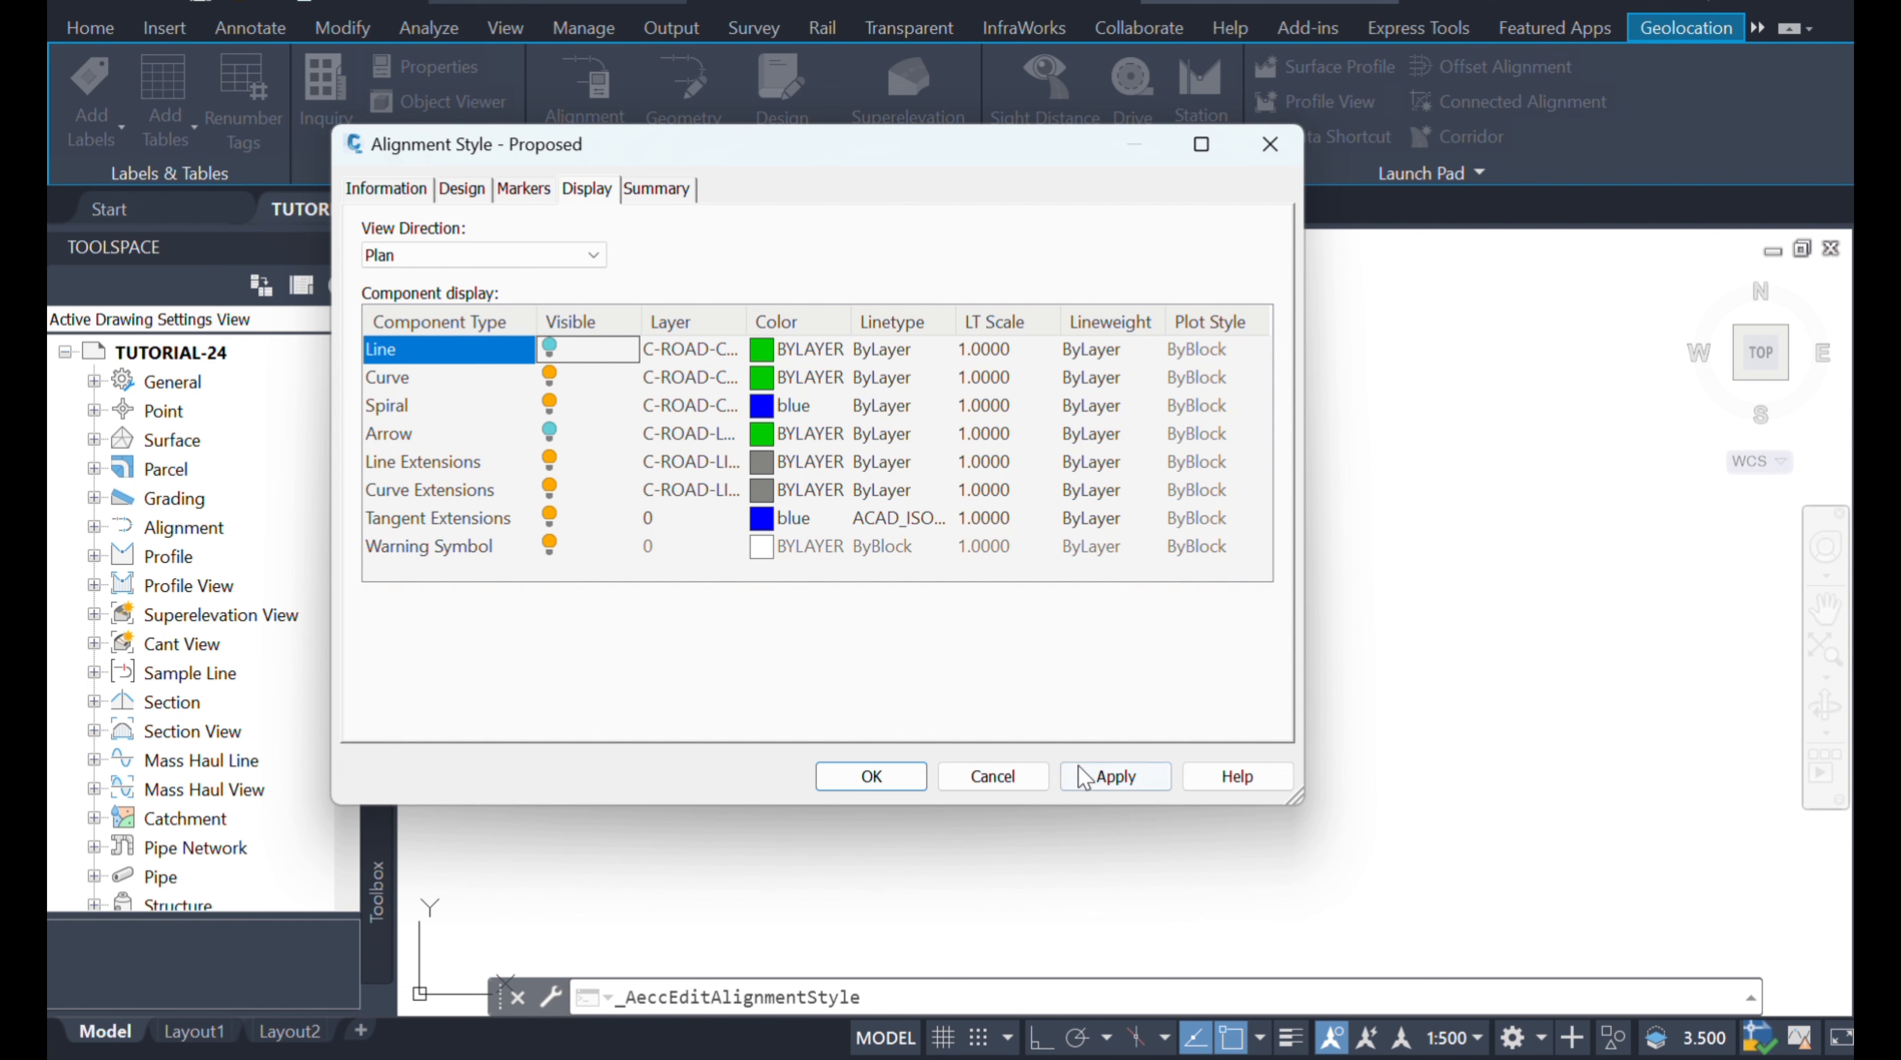
click(1084, 776)
click(876, 779)
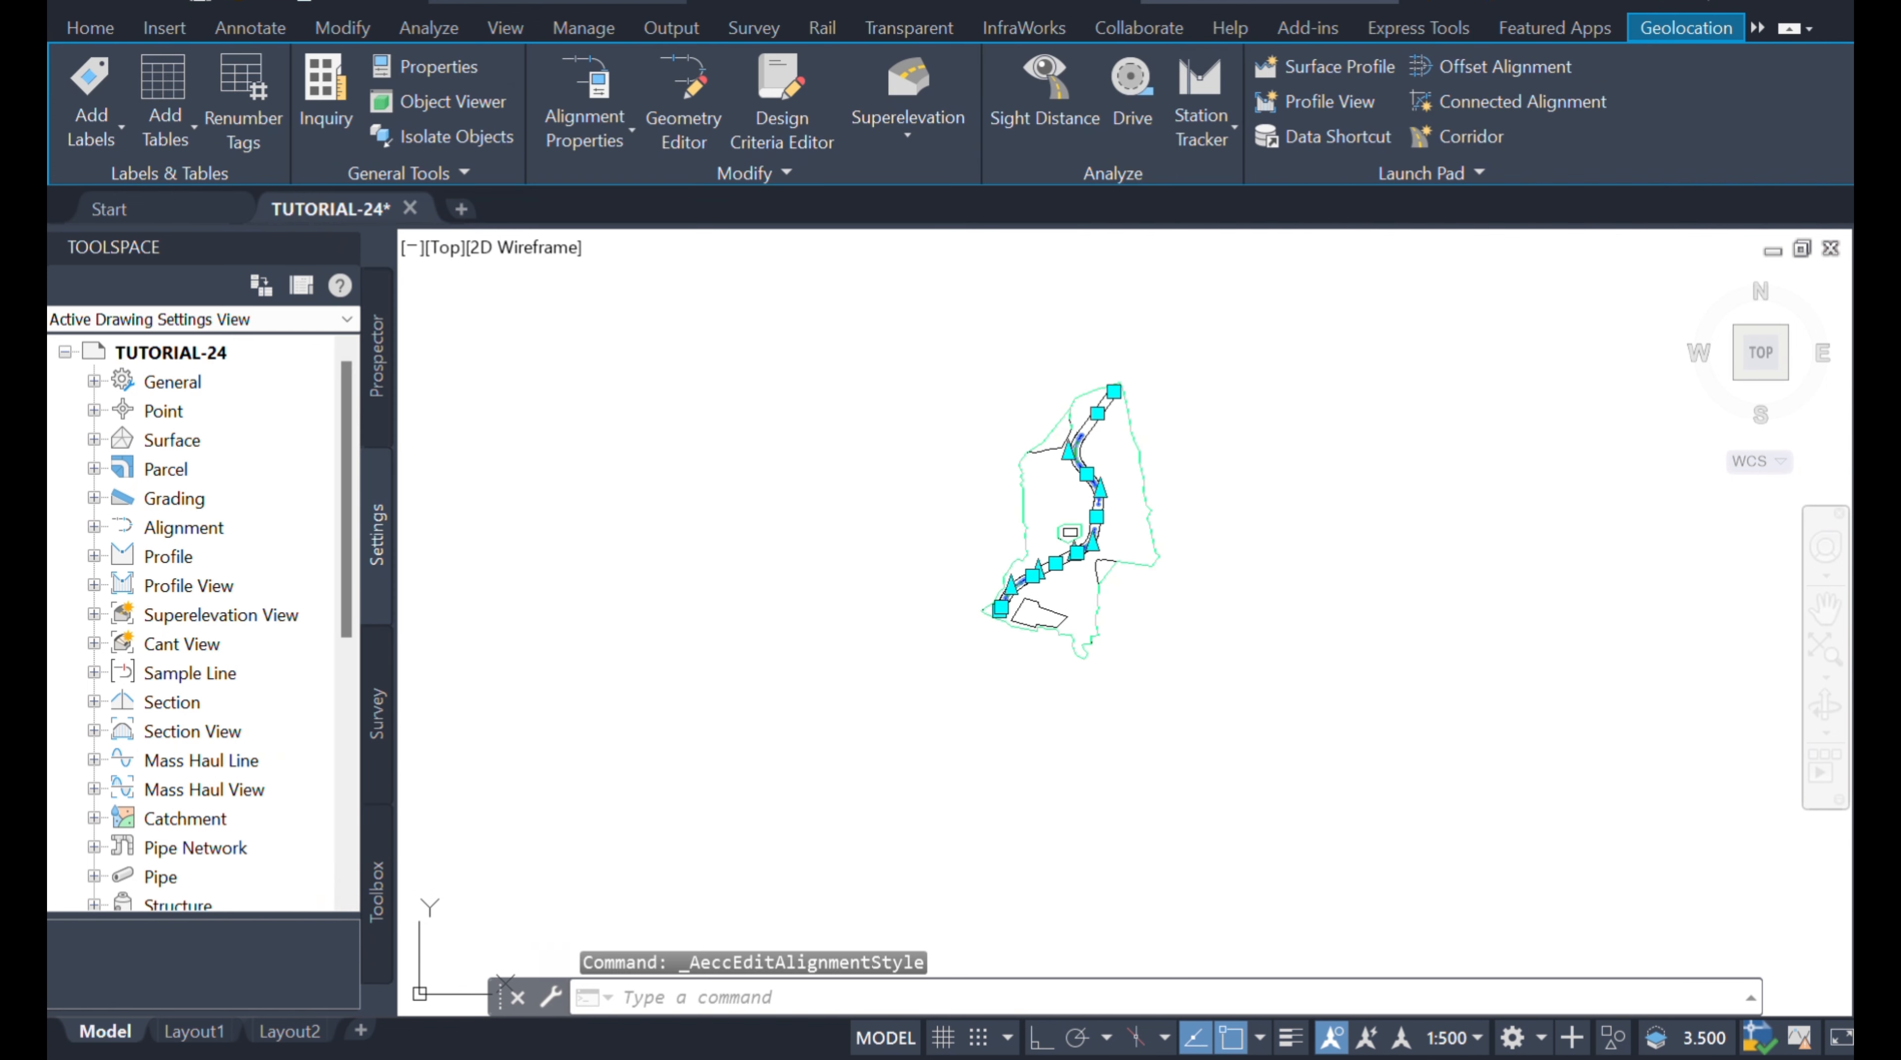
- Deselect the alignment and examine its display and its start and end points along the road
scroll(999, 610, up, 8)
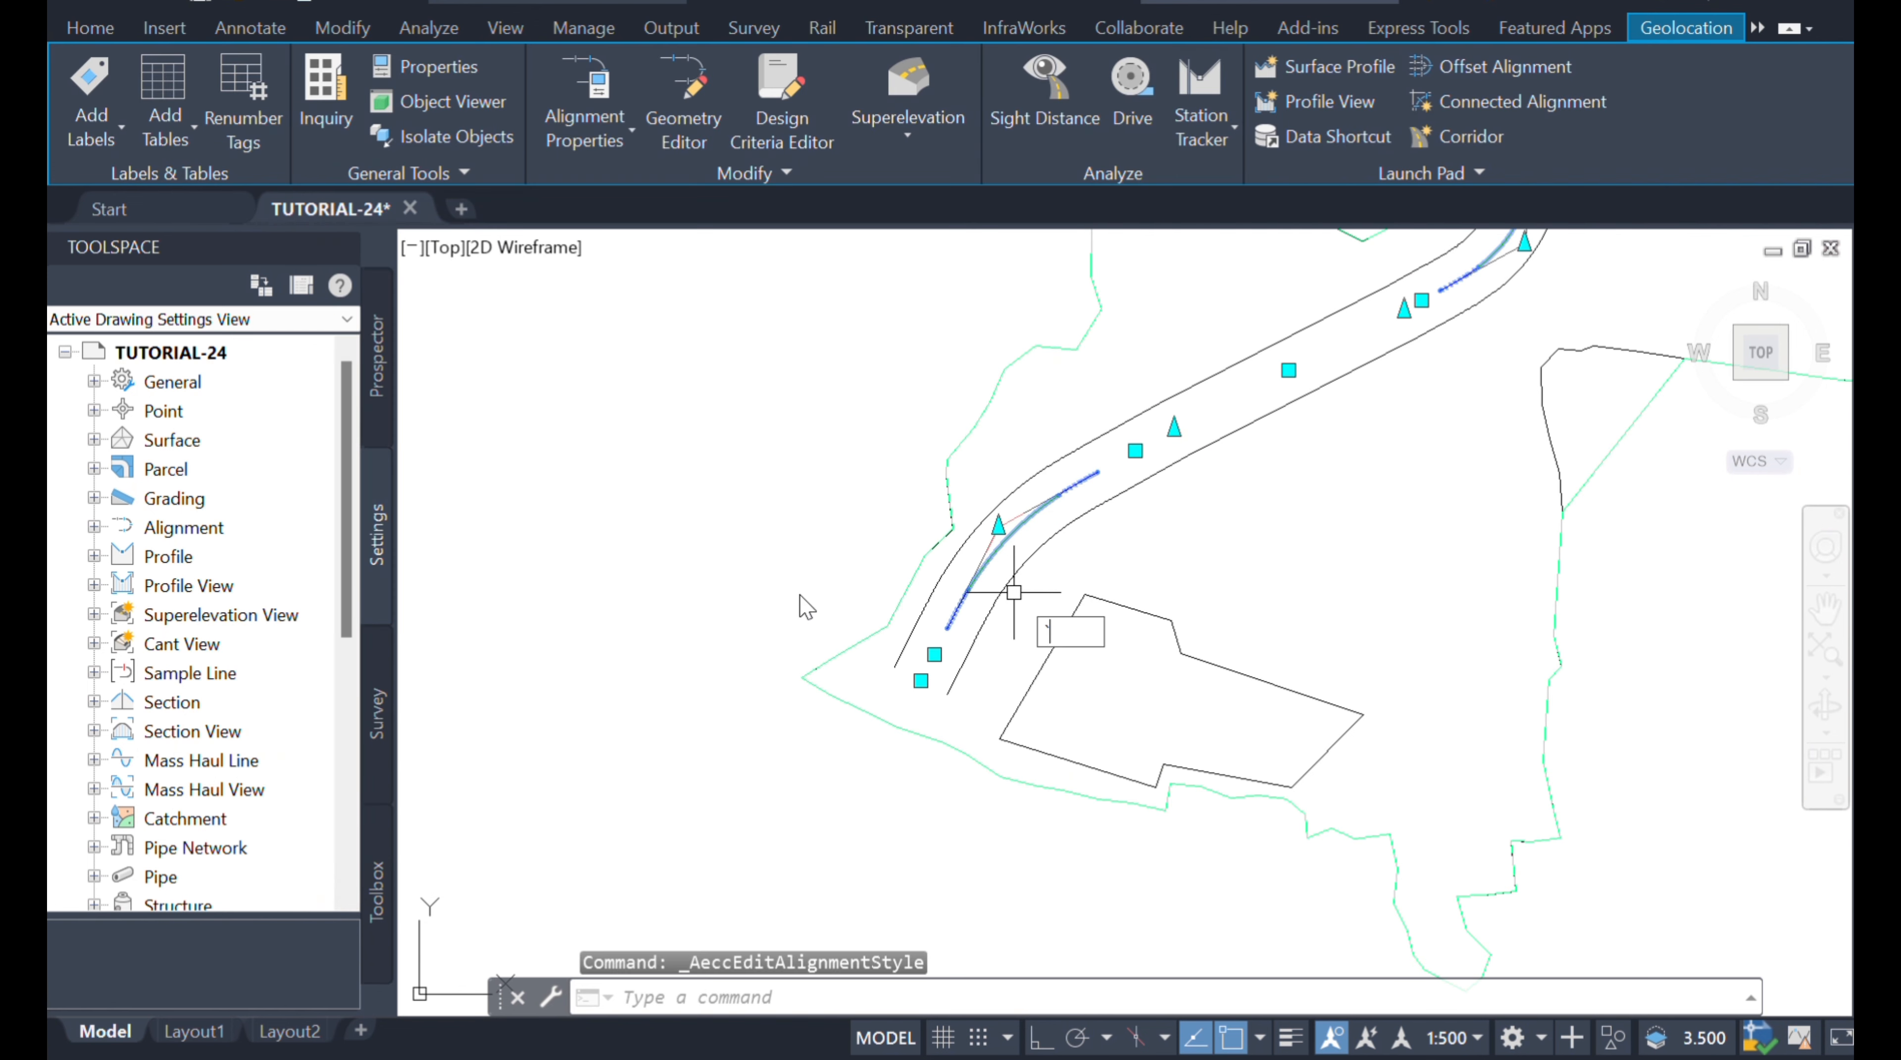
key(Escape)
scroll(765, 654, down, 2)
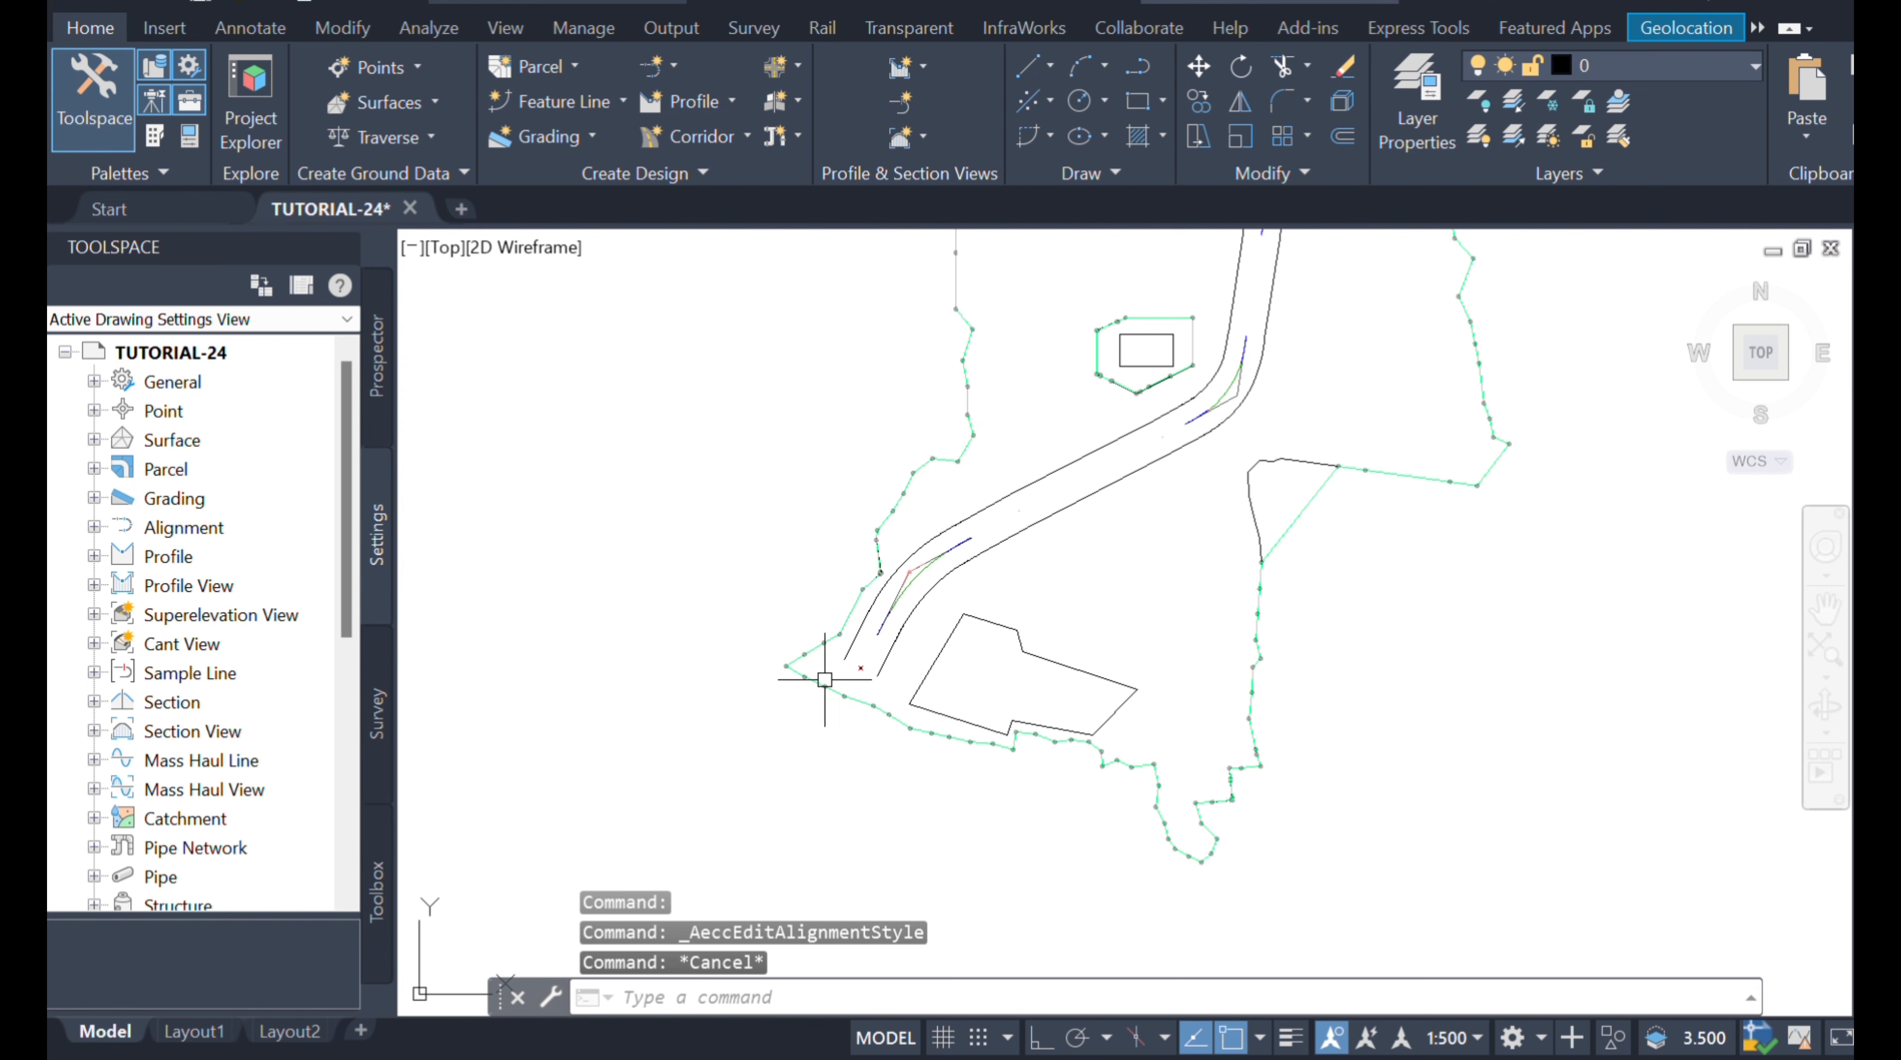
scroll(824, 679, down, 6)
scroll(984, 459, up, 5)
scroll(1160, 370, down, 3)
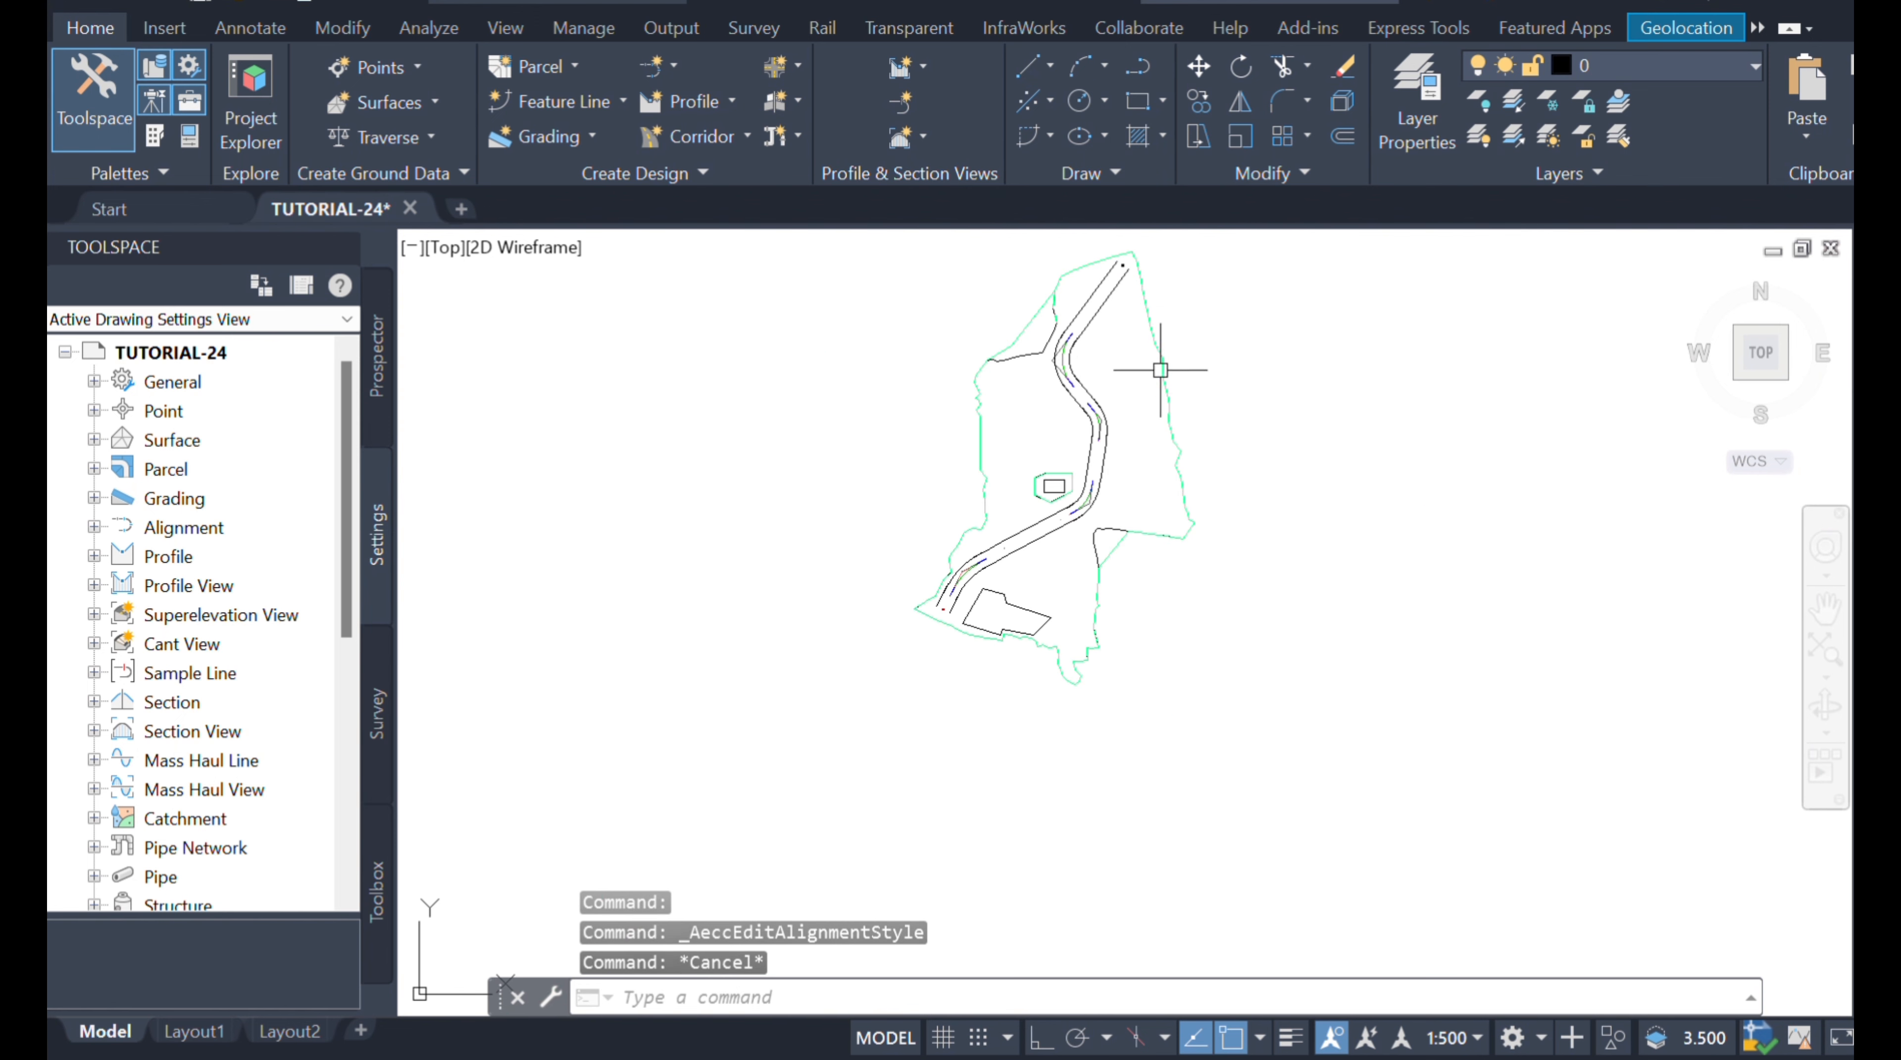
- Select the alignment and, in its Proposed style, make the Line component visible, colour it magenta and apply it
scroll(1072, 513, up, 4)
click(1069, 515)
click(586, 104)
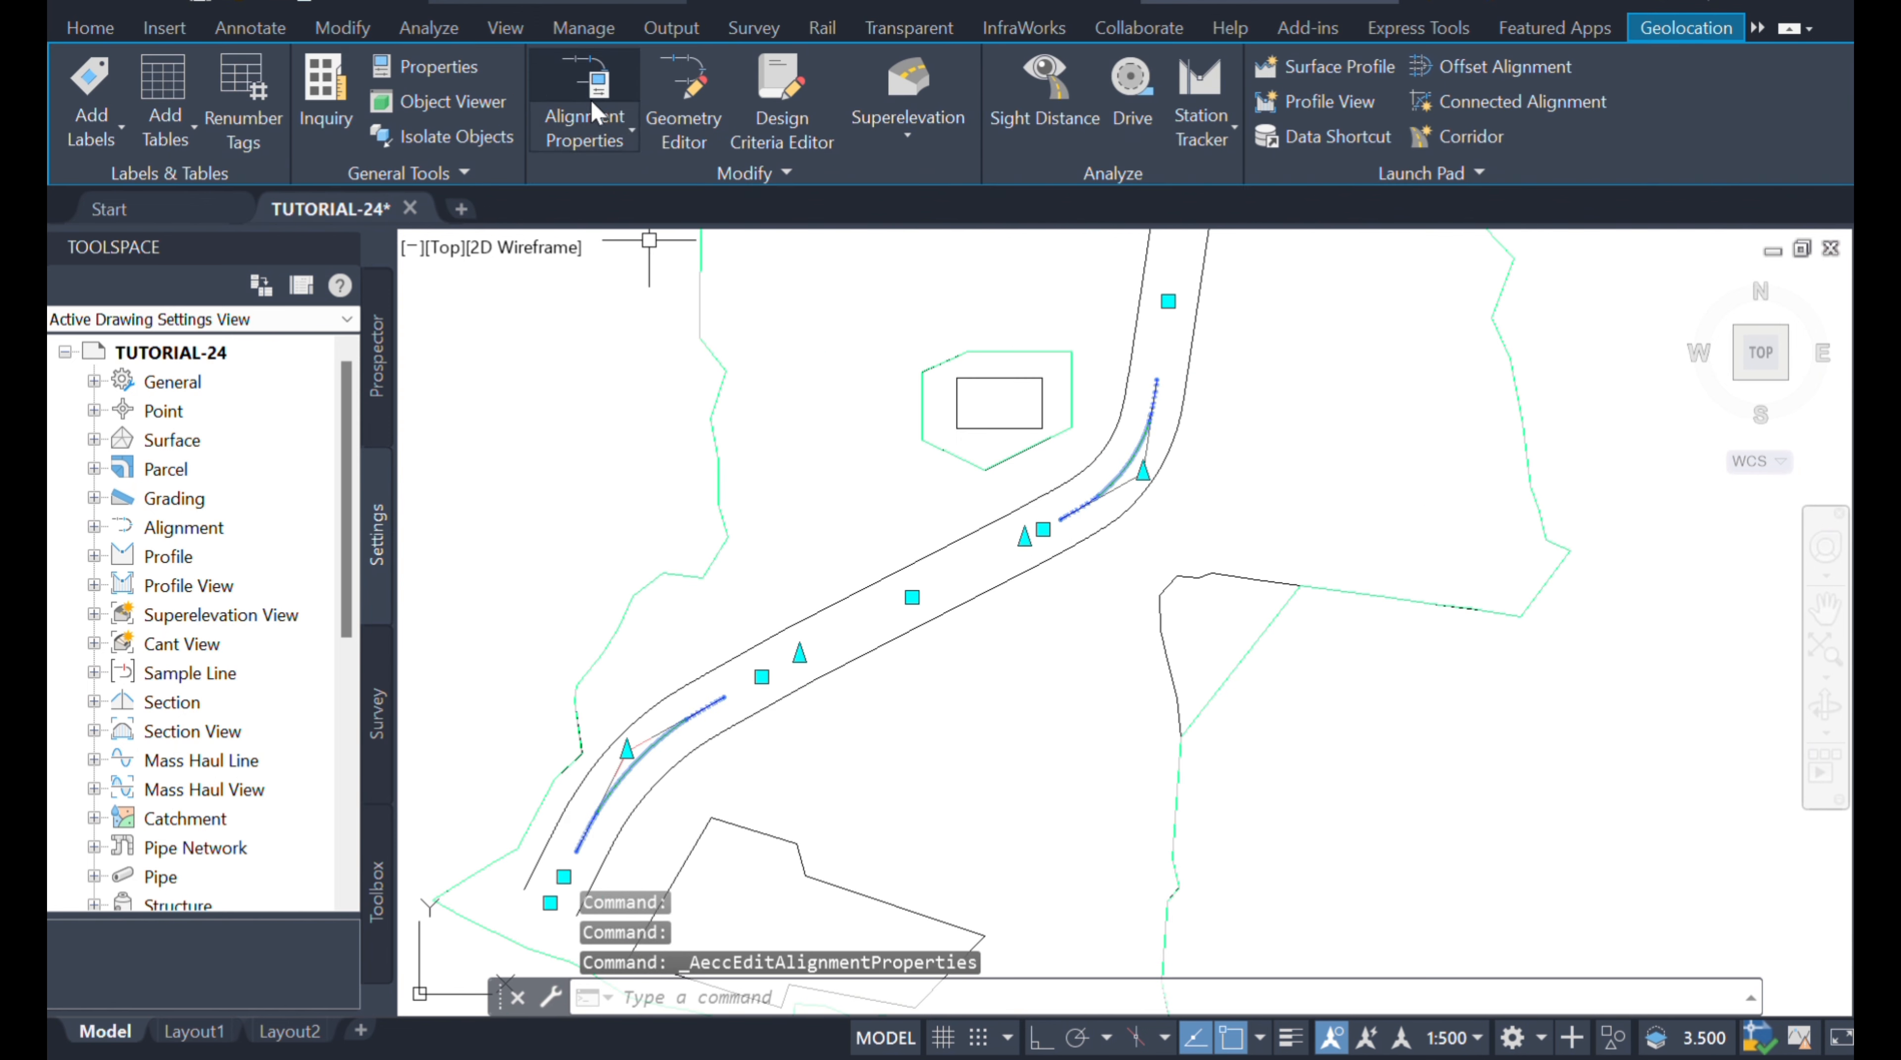
click(576, 120)
click(668, 241)
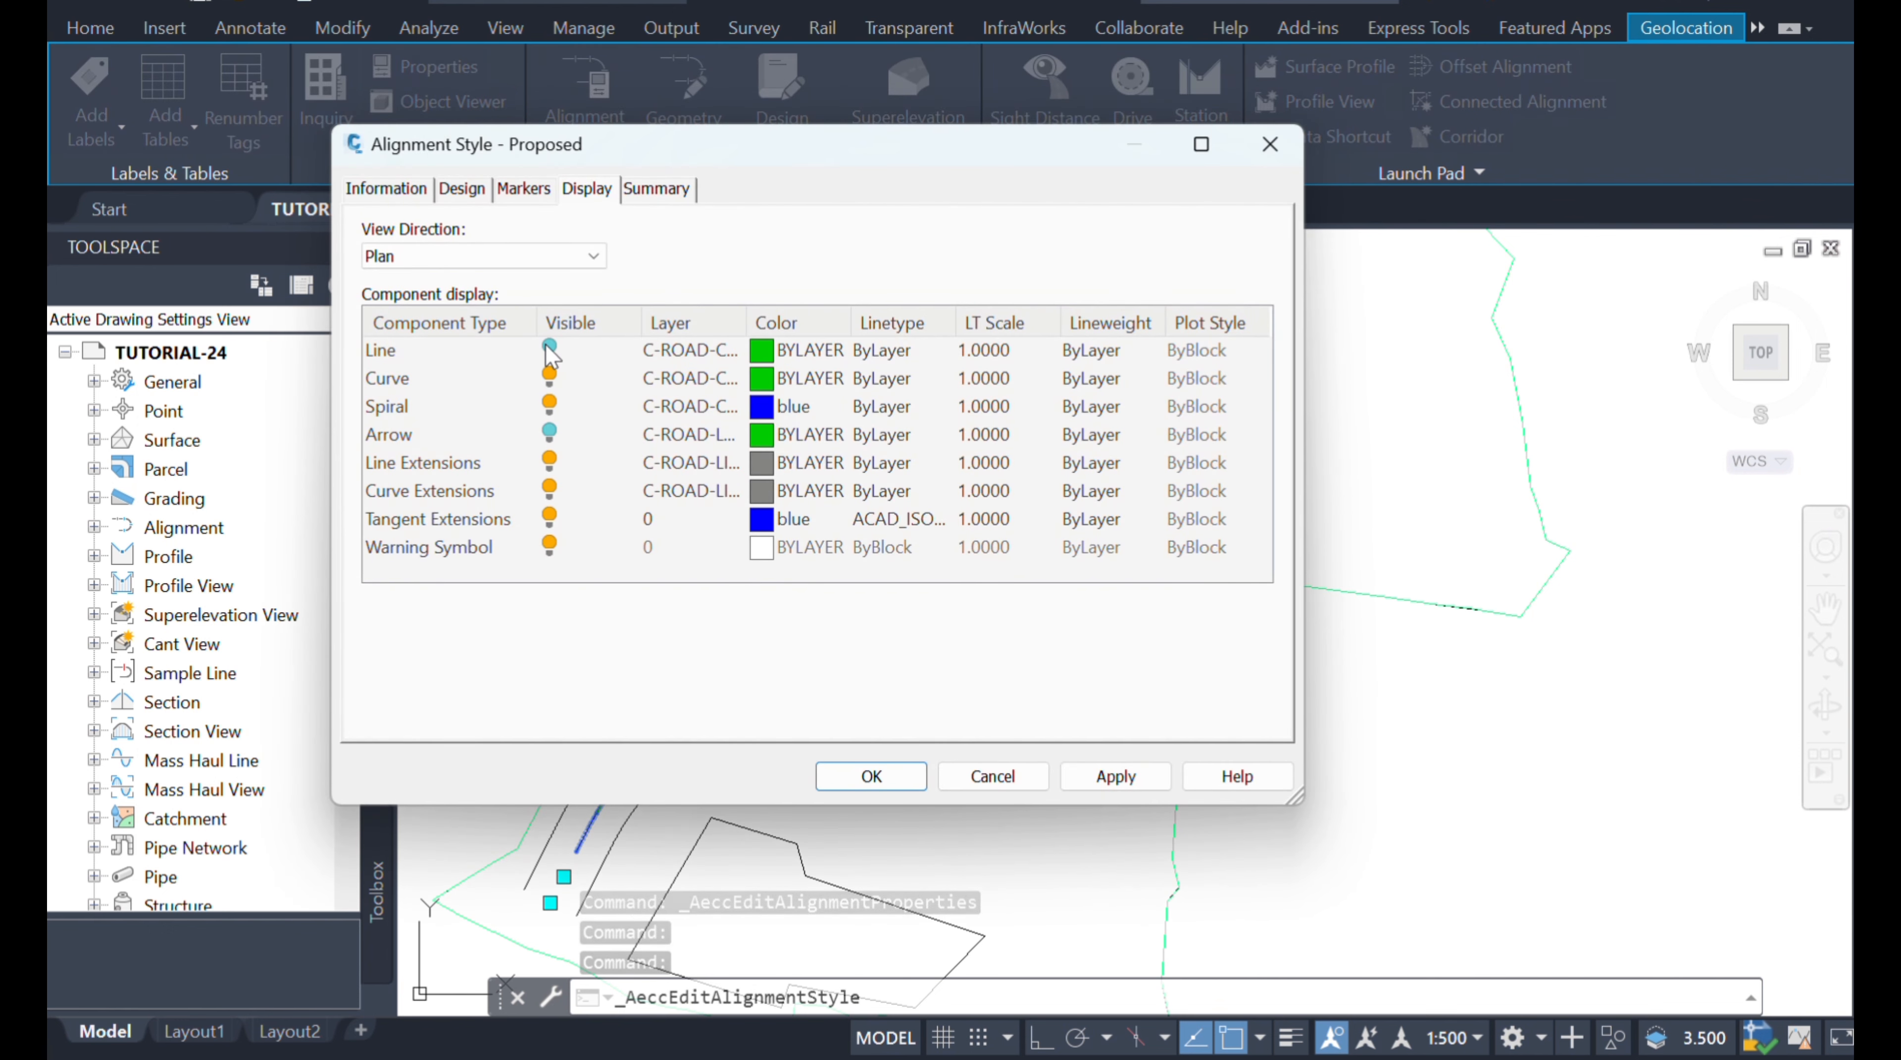
click(549, 349)
click(766, 355)
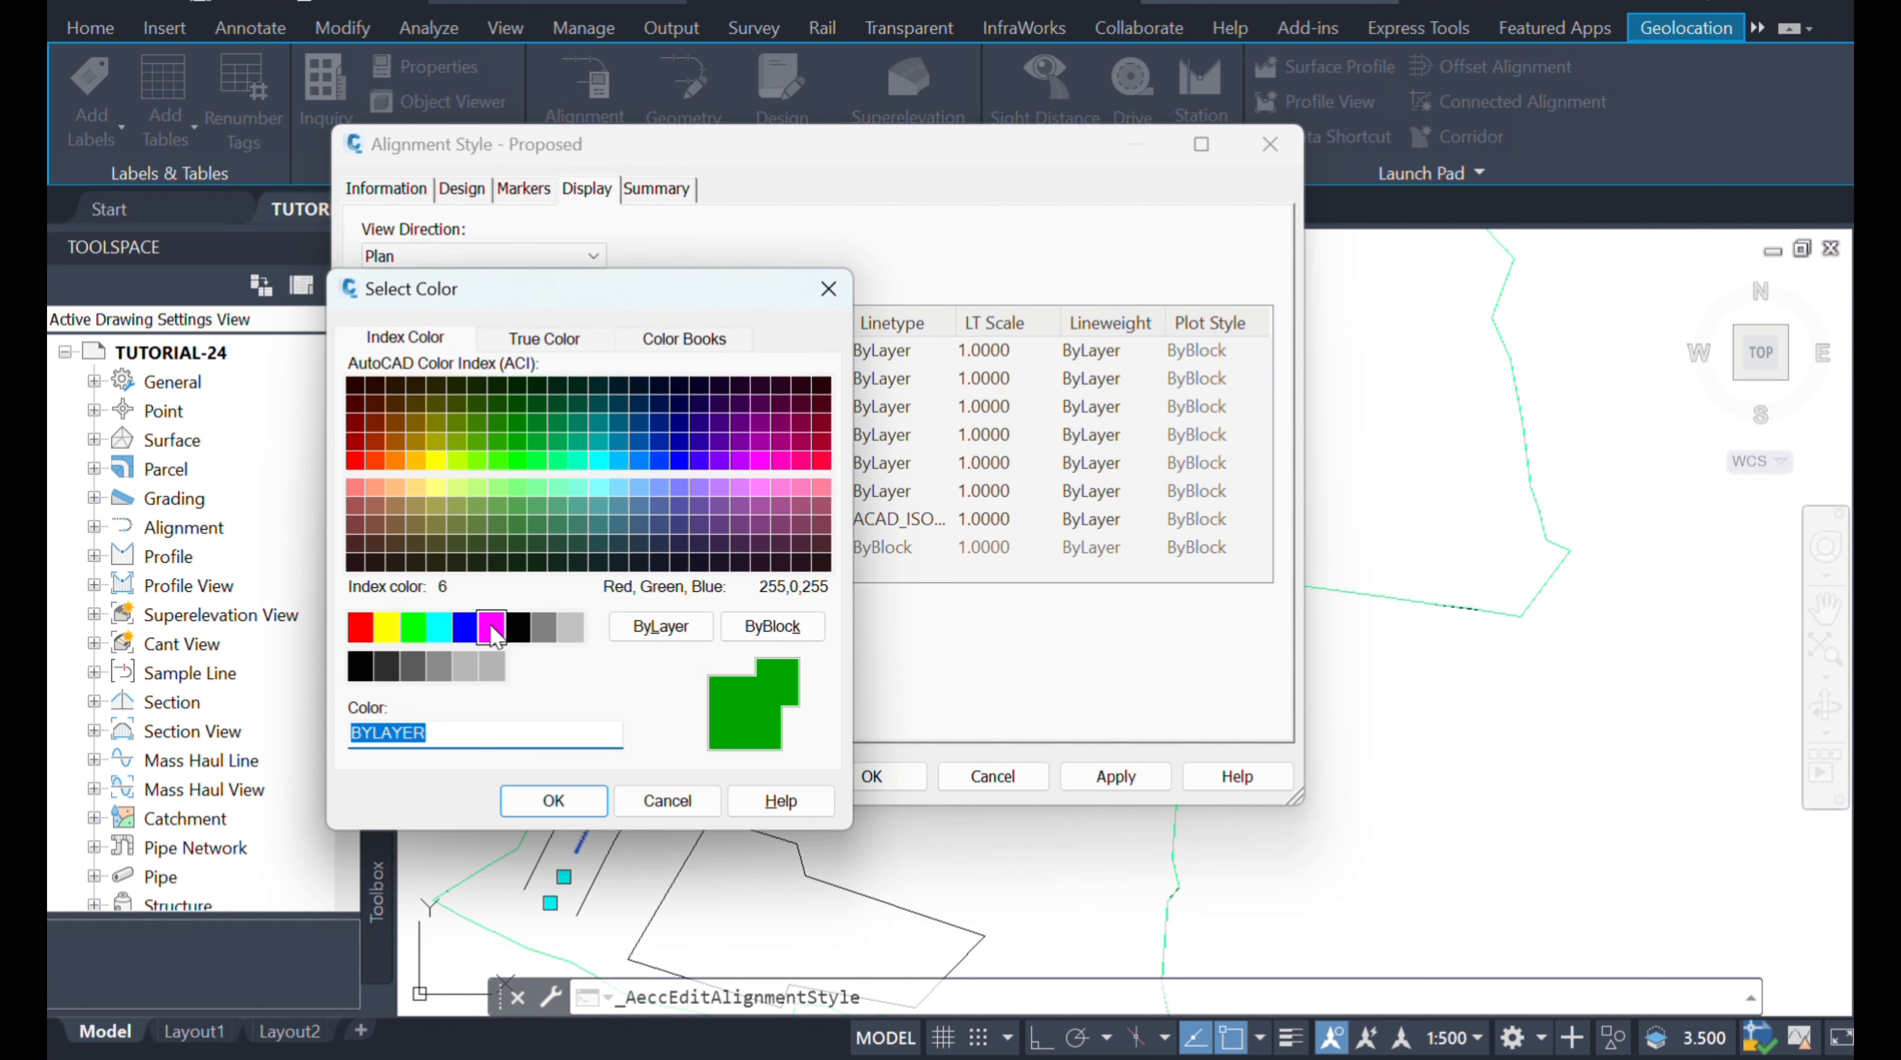
click(492, 630)
click(550, 799)
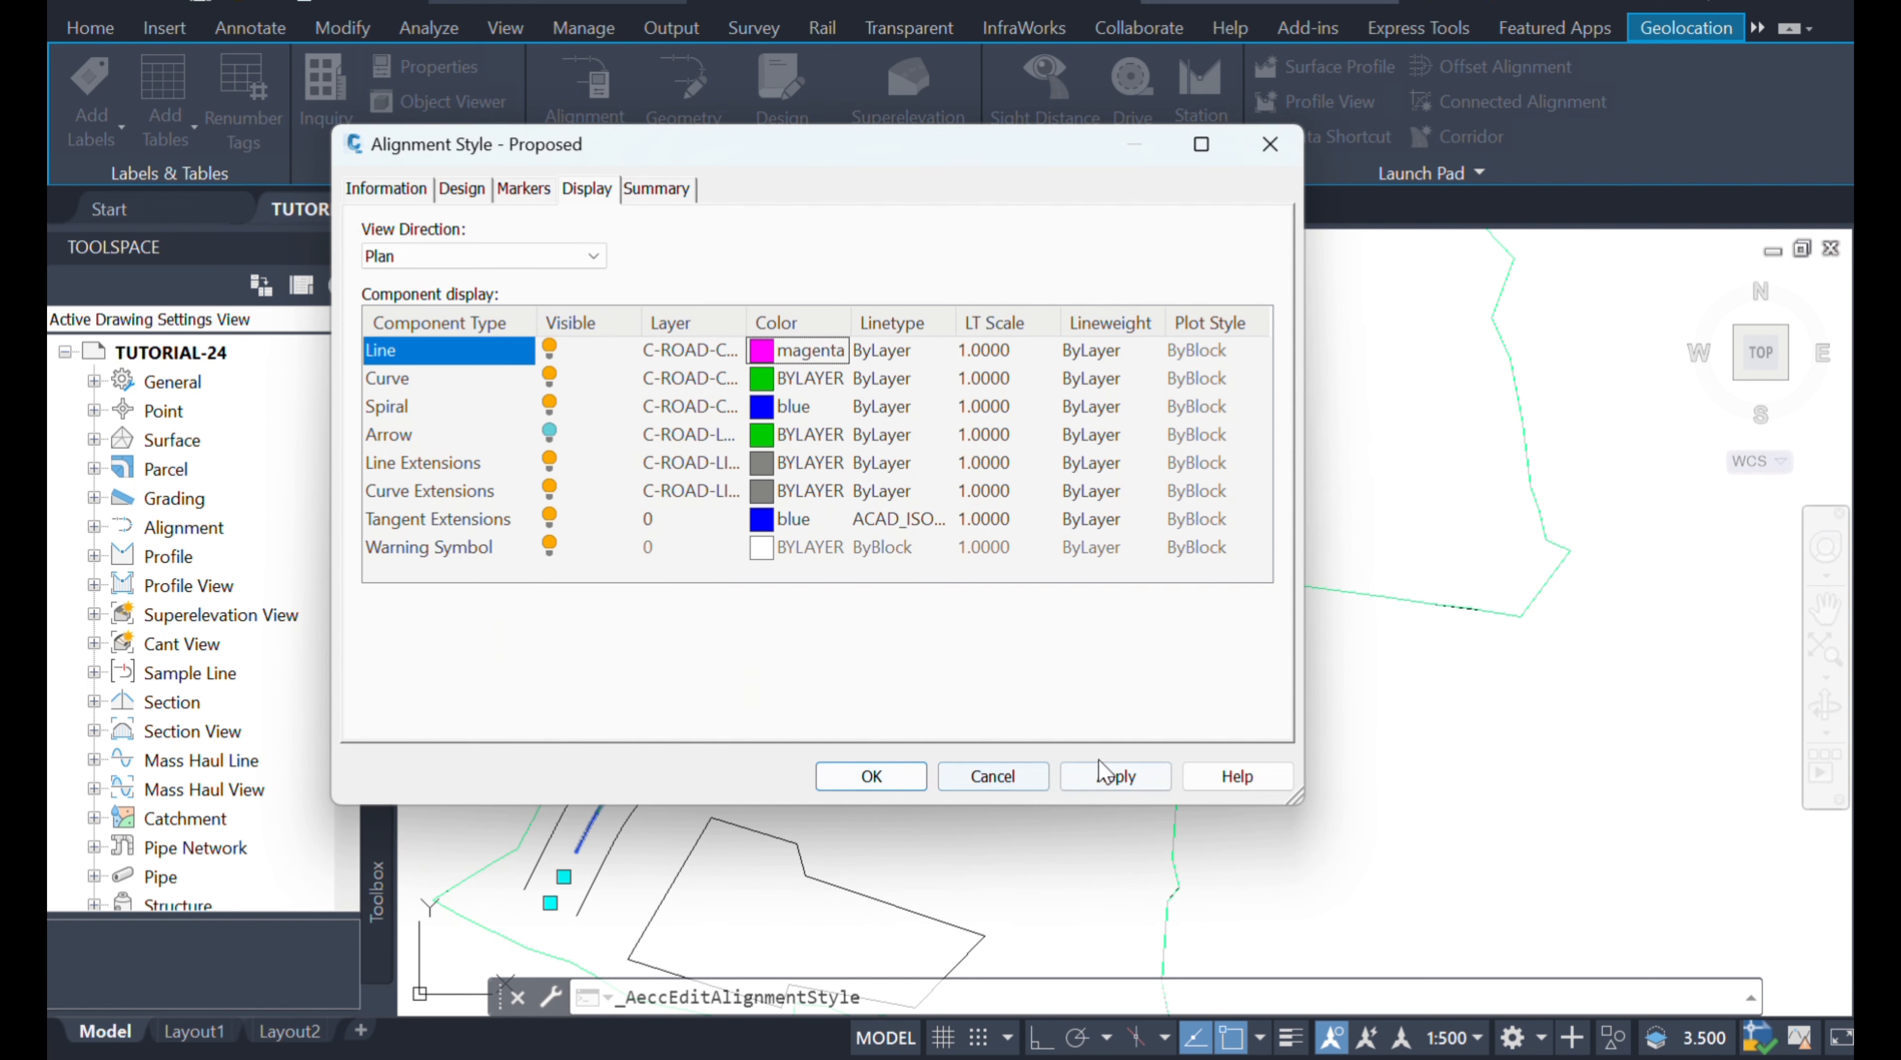
click(1099, 764)
click(881, 780)
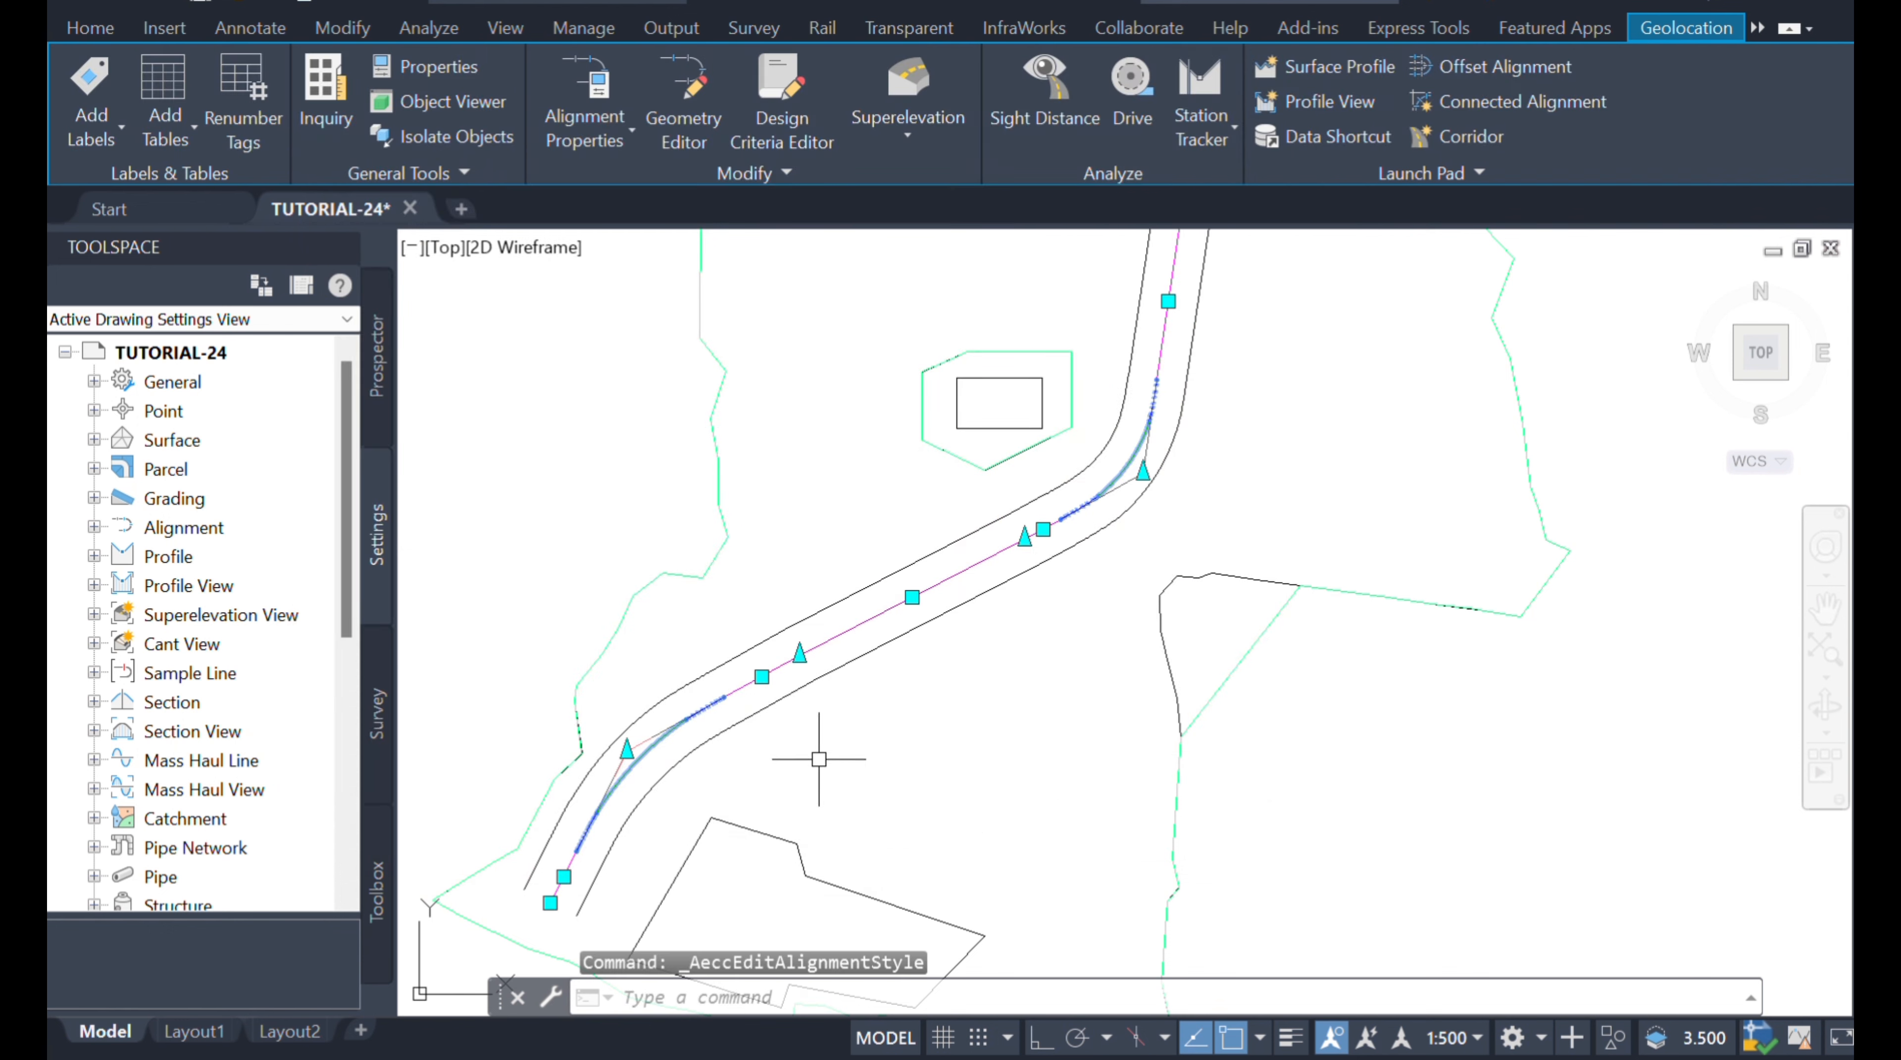
- Reselect the alignment and examine the colours of its straight and curved segments along the whole road
key(Escape)
click(822, 643)
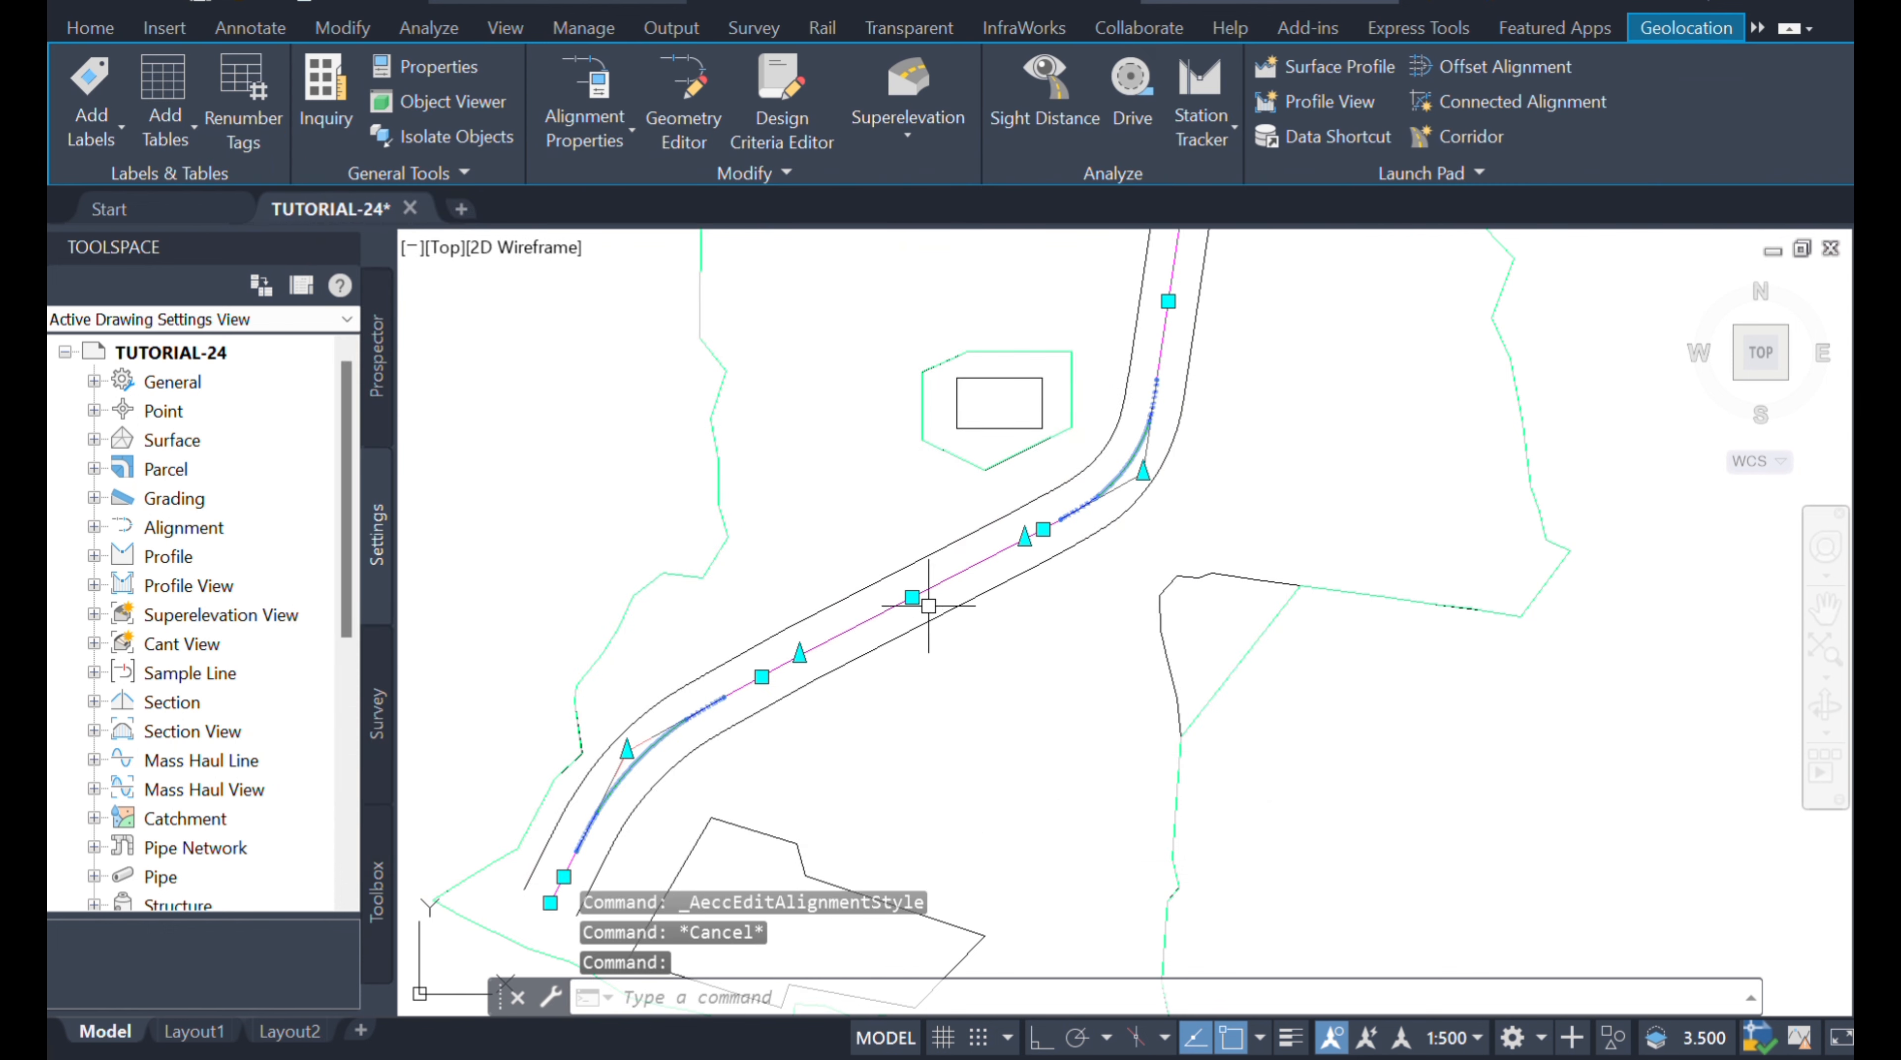
scroll(928, 604, down, 3)
scroll(1033, 461, down, 2)
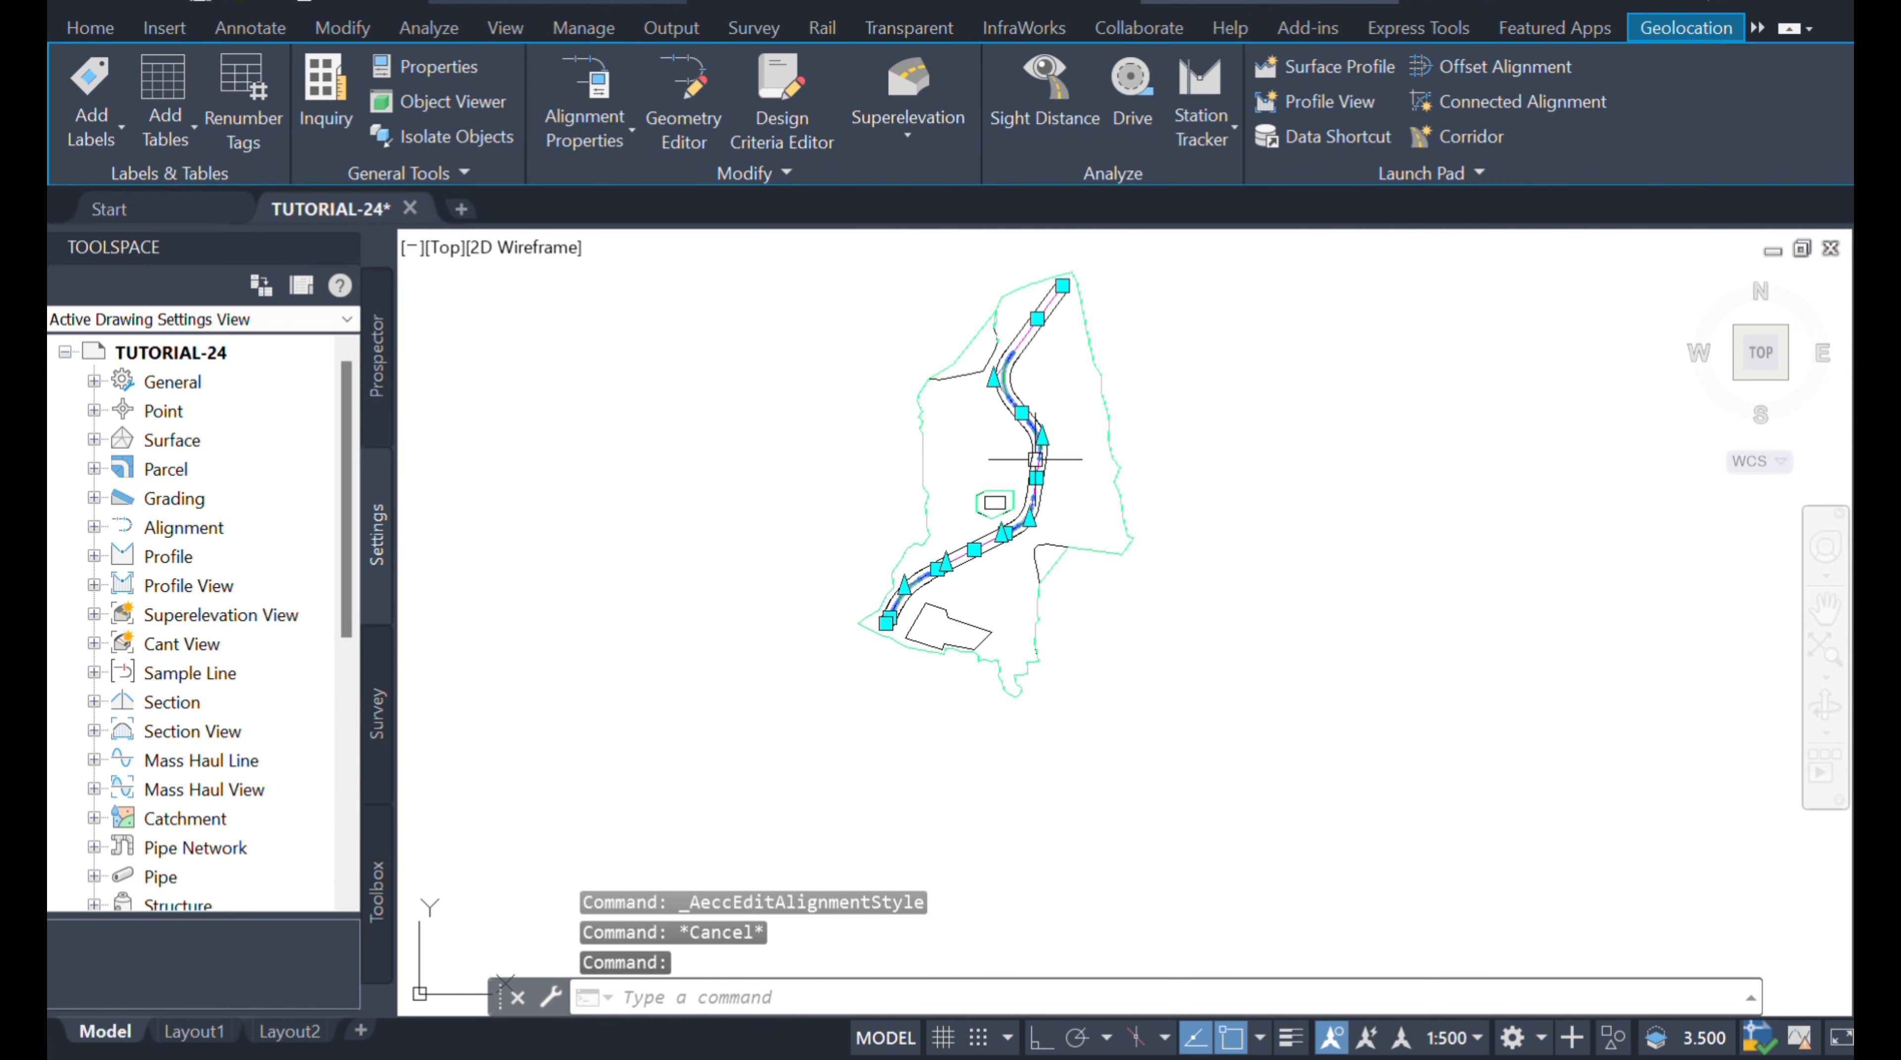
scroll(1017, 347, up, 3)
scroll(970, 282, down, 2)
scroll(1121, 484, down, 2)
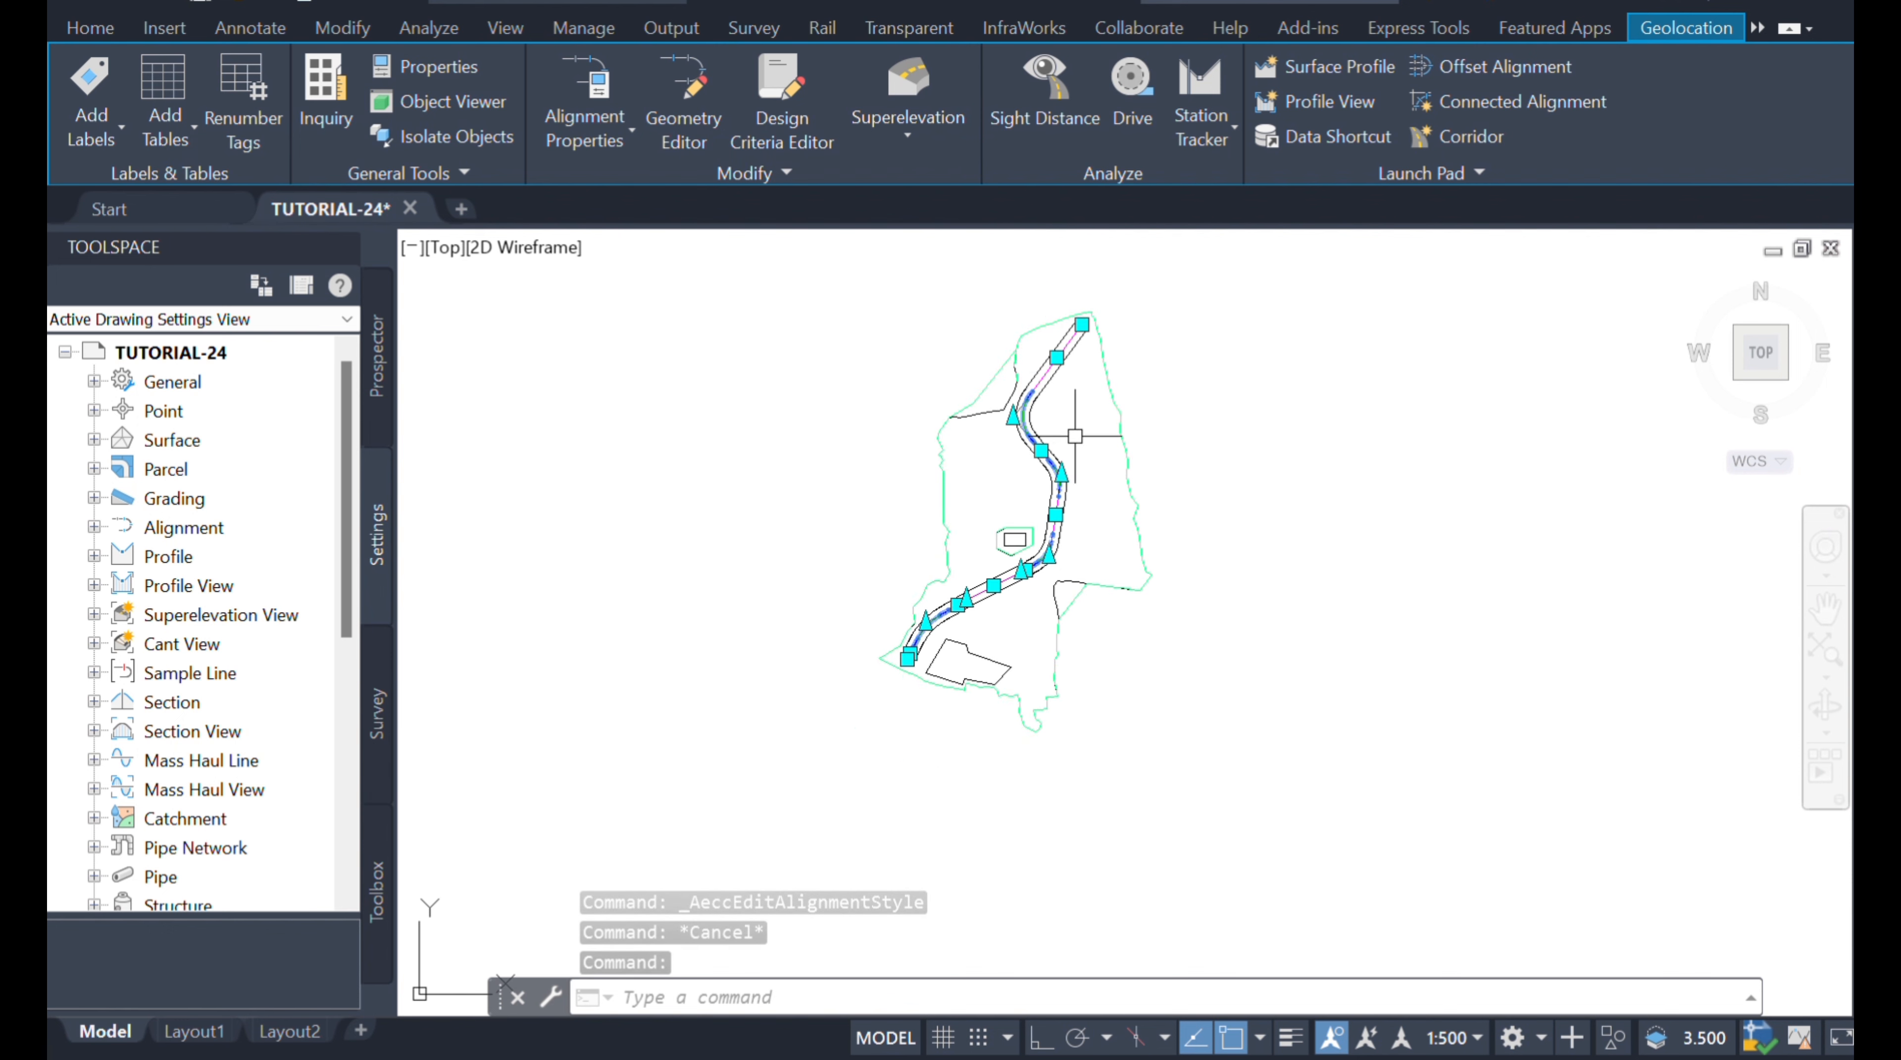
scroll(1074, 395, up, 2)
- Open the selected alignment's Proposed style for editing its component display
click(594, 138)
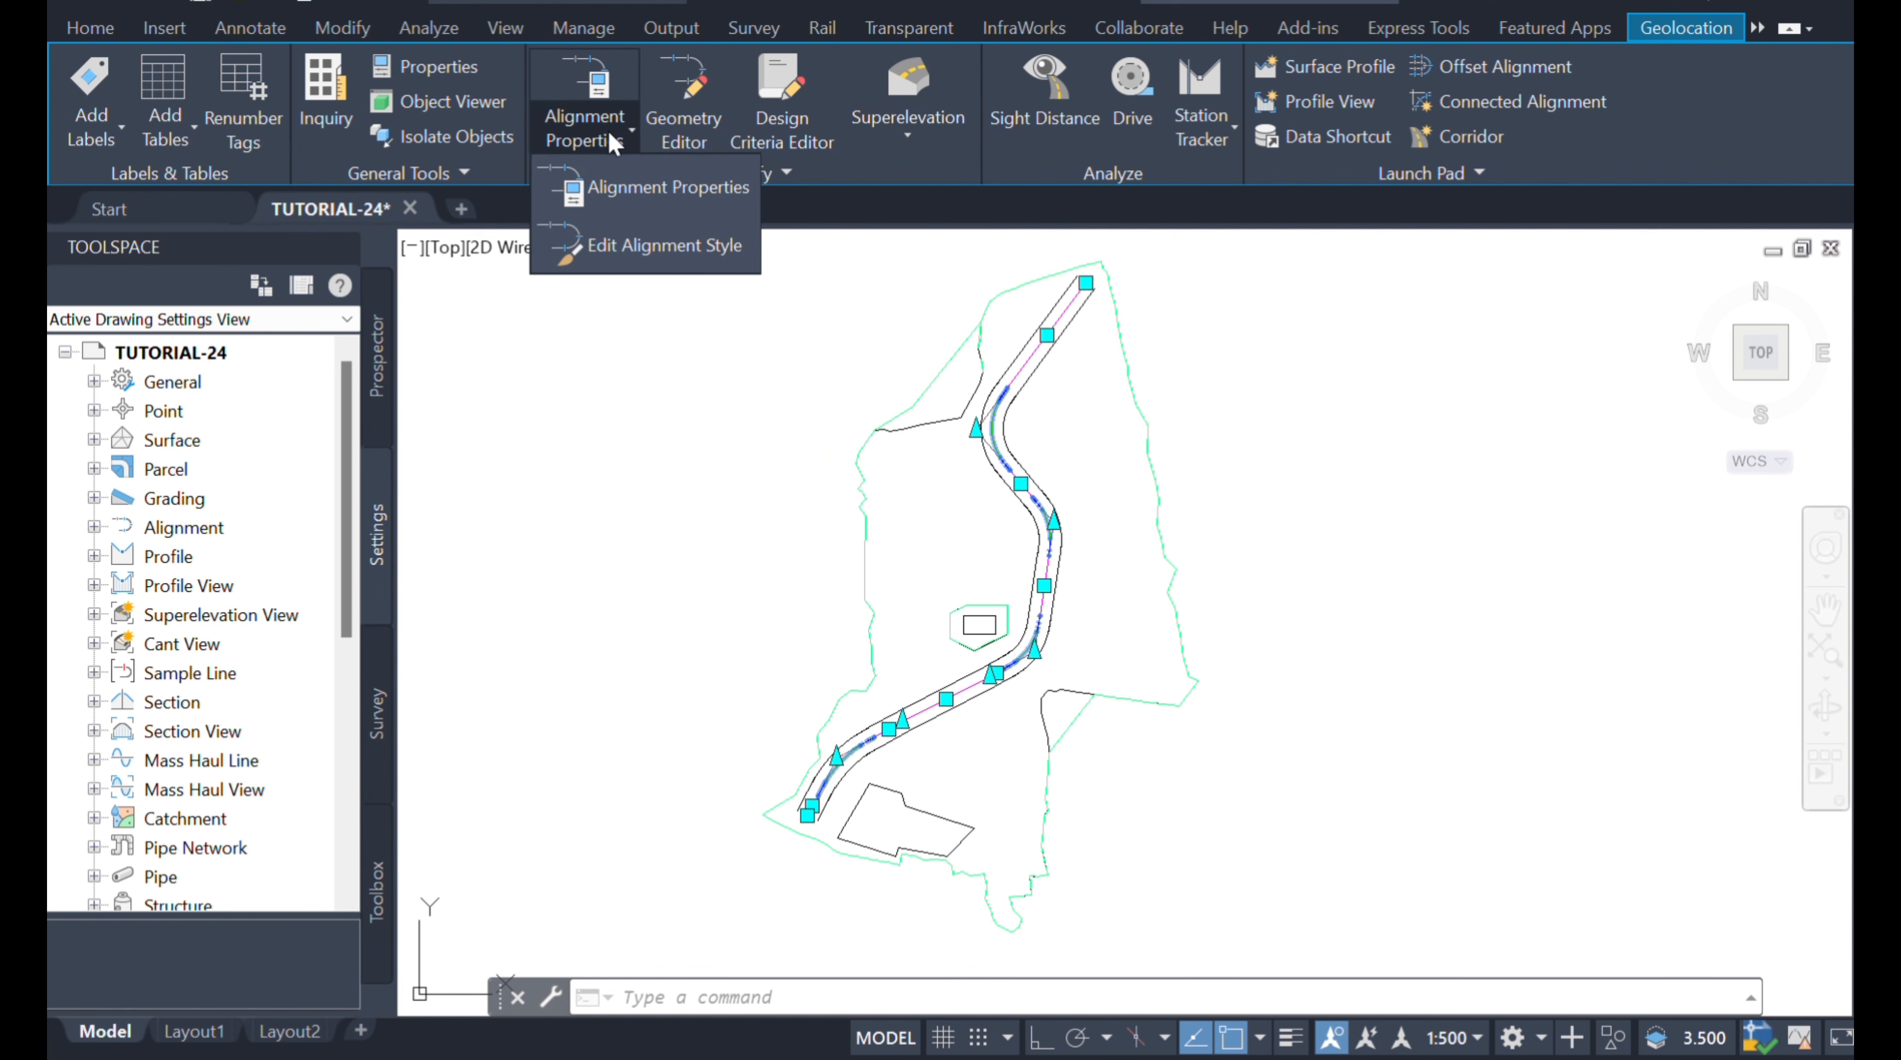
click(661, 250)
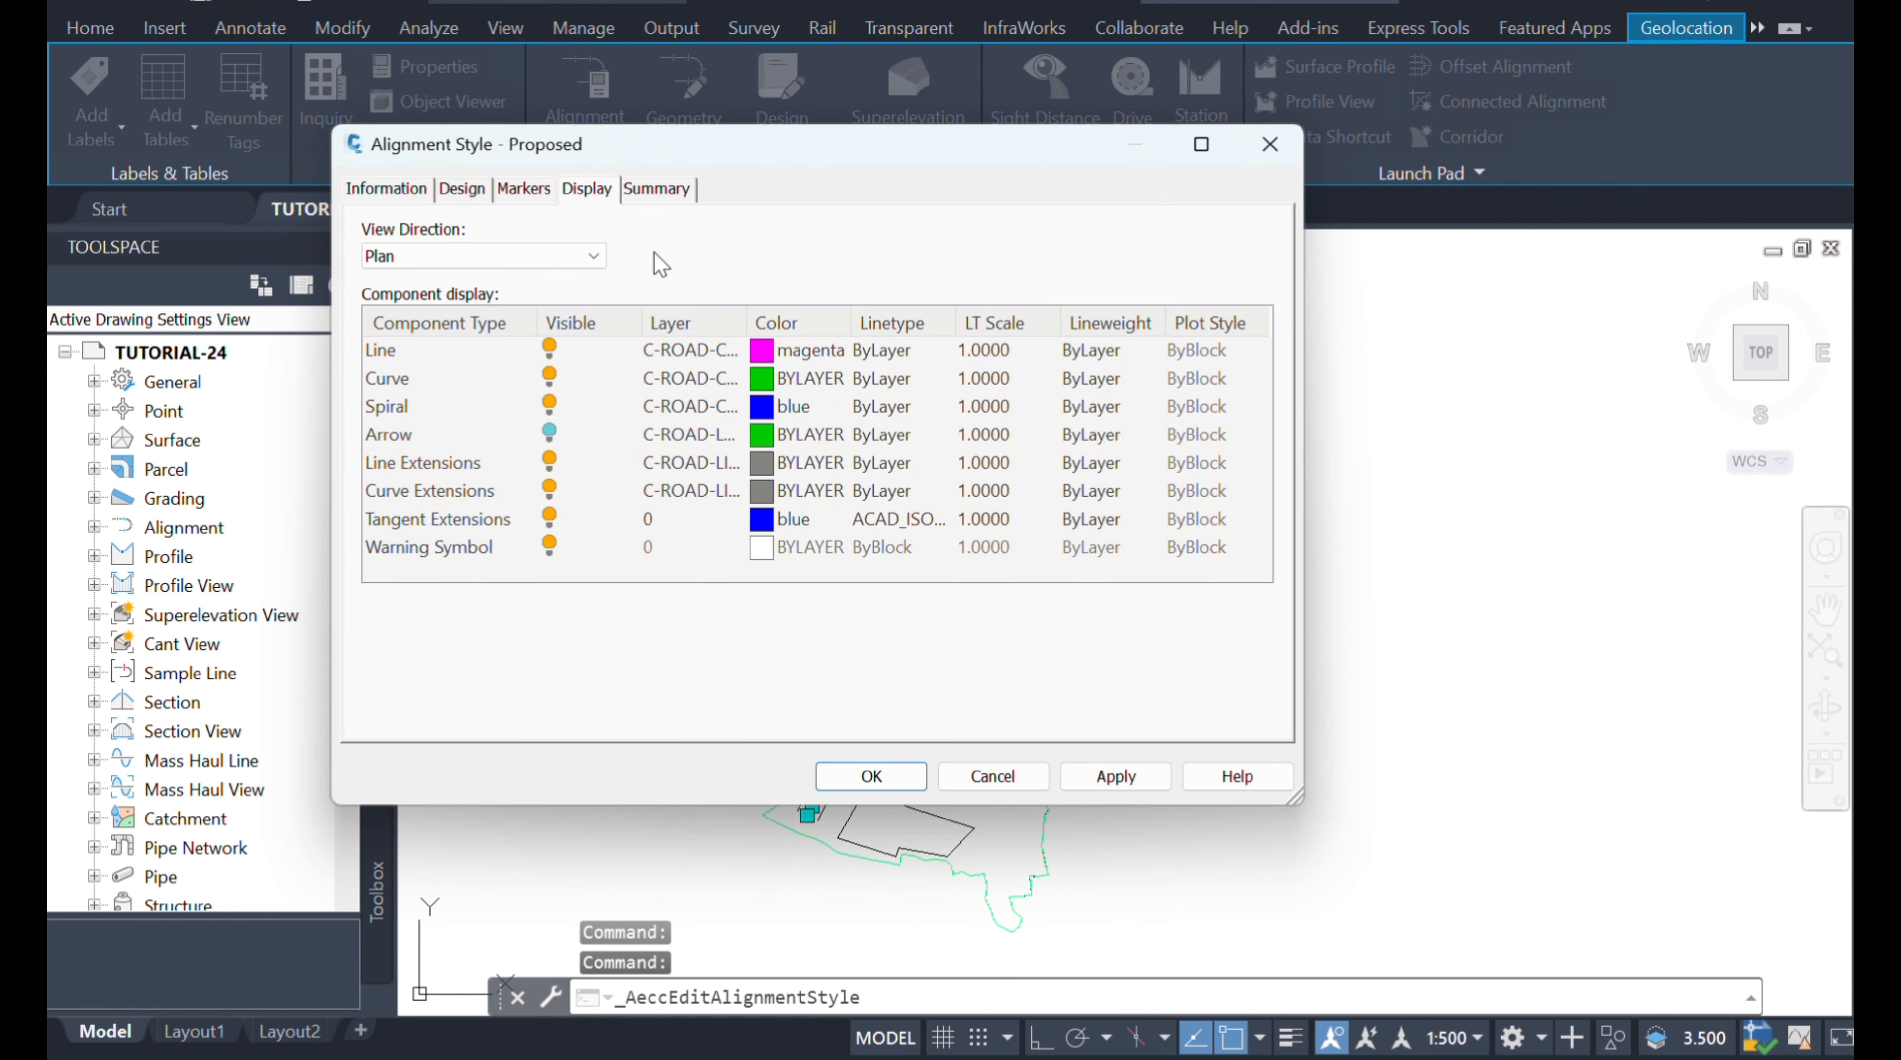
- Turn the visibility of the Curve and Spiral components off and back on
click(549, 376)
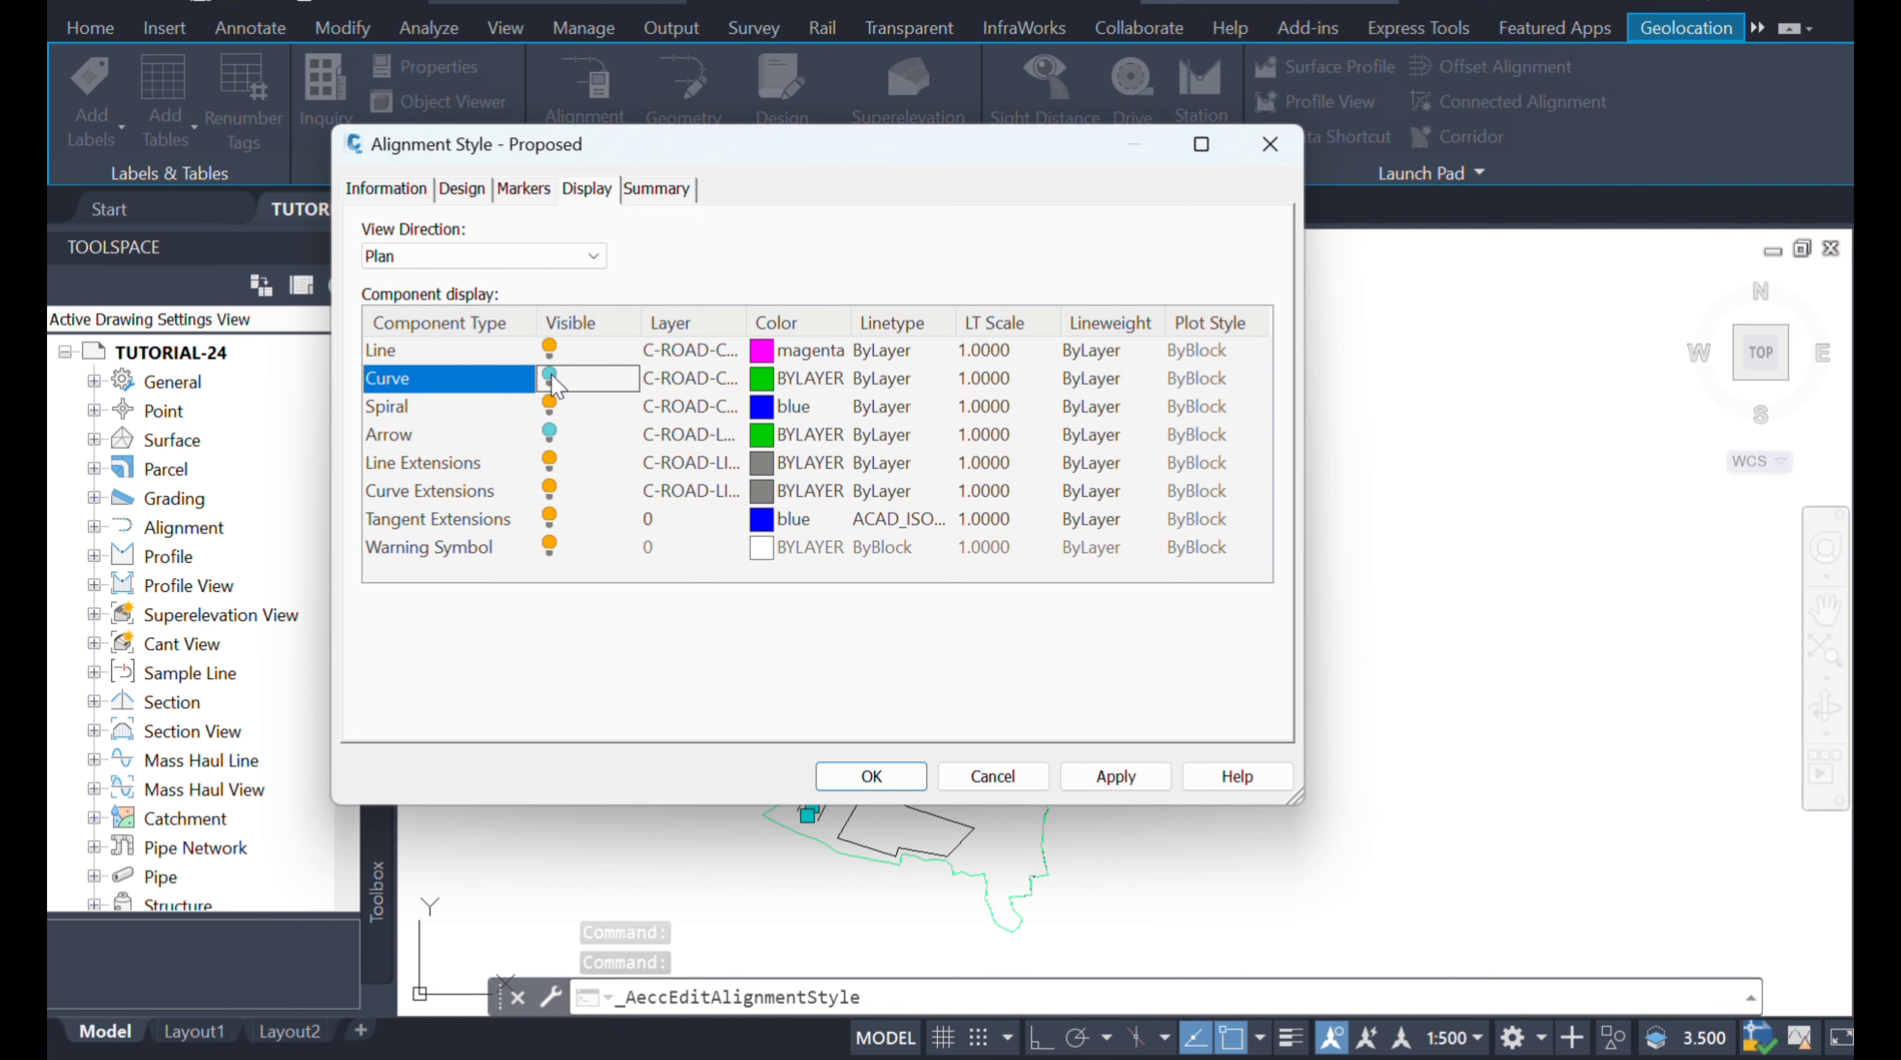
click(551, 407)
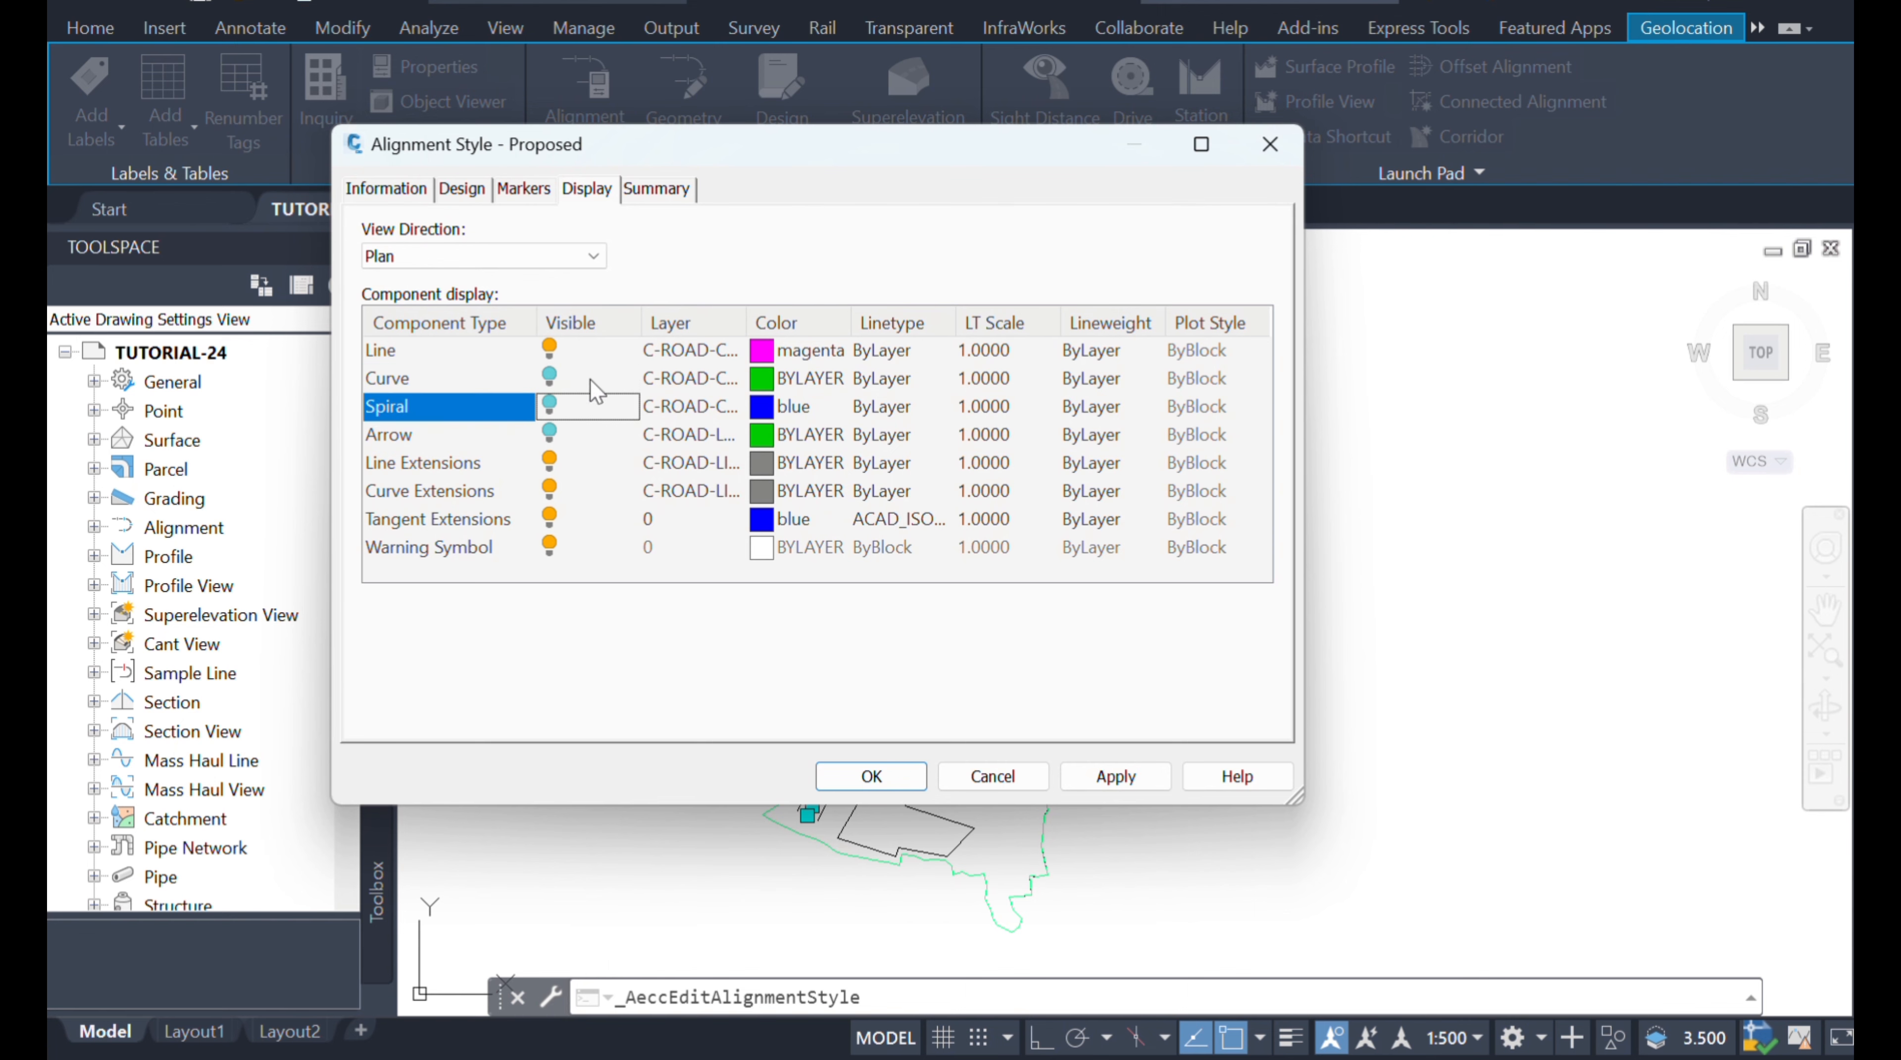
click(549, 376)
click(549, 406)
- Open the colour setting of the Curve component for editing
click(769, 380)
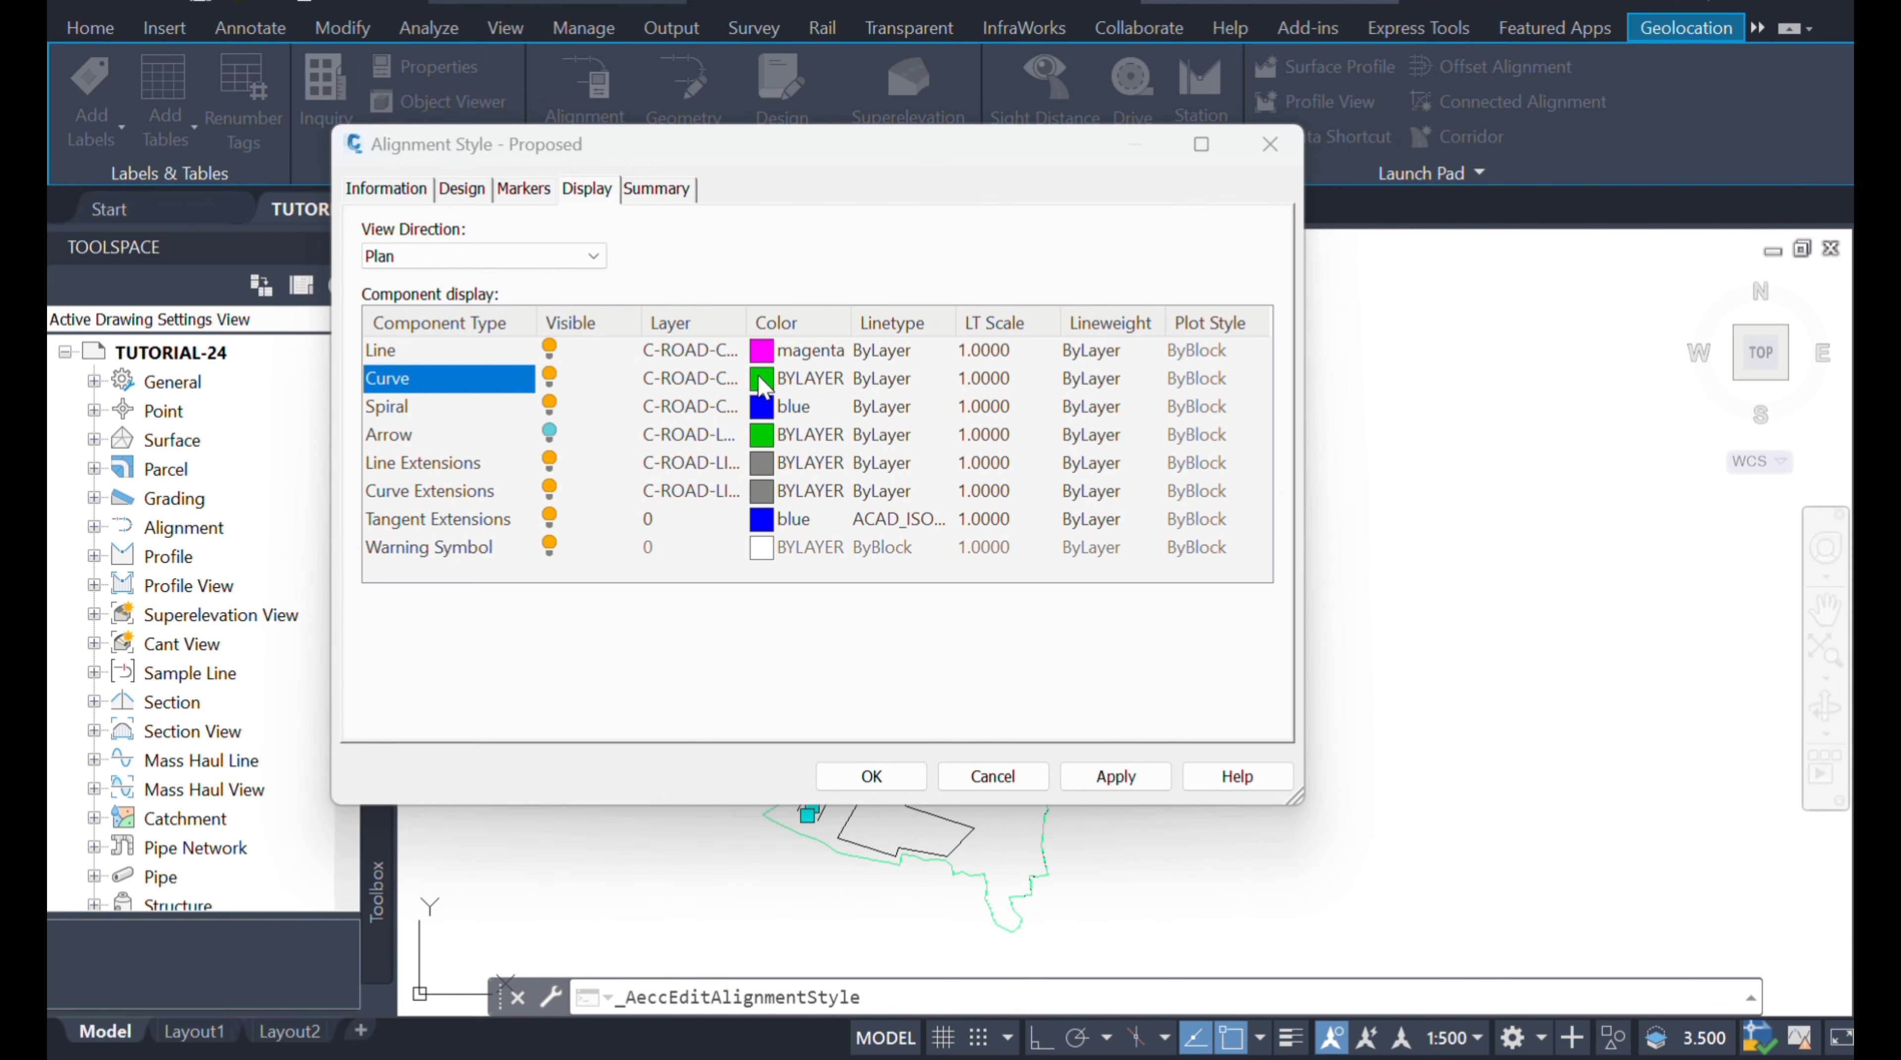